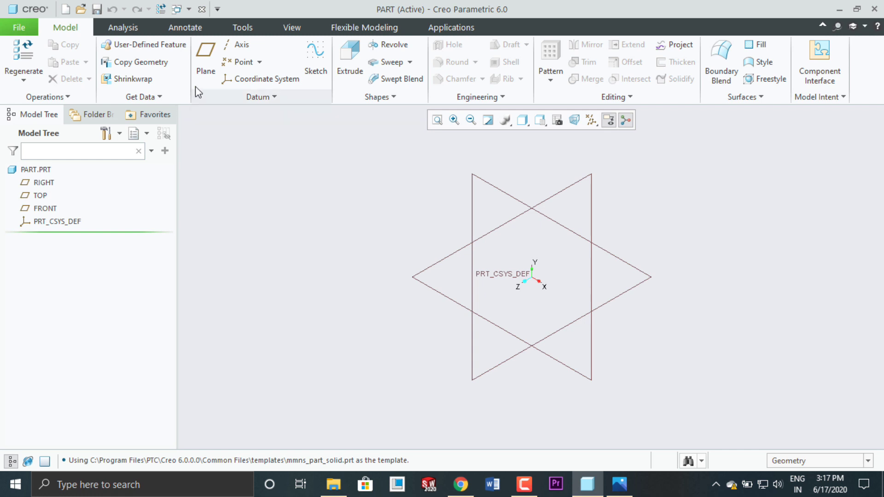
Create a datum plane offset 500 from the FRONT plane, on its positive Z side
left_click(206, 76)
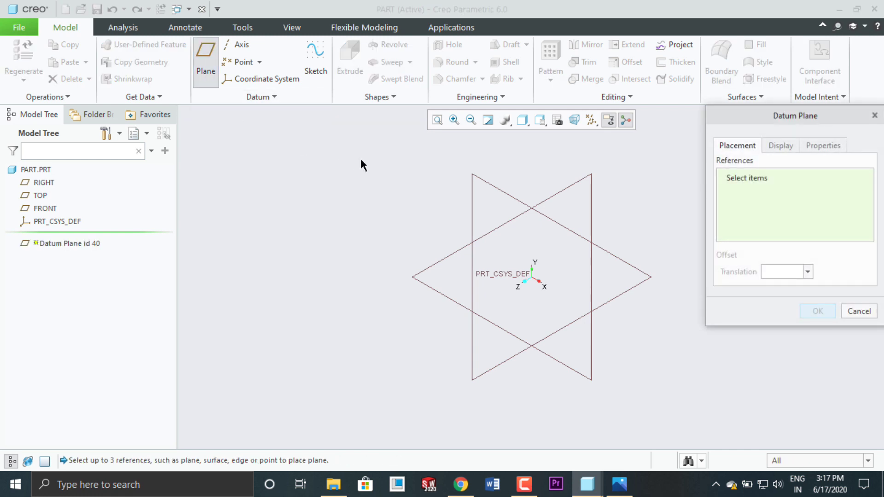
left_click(485, 179)
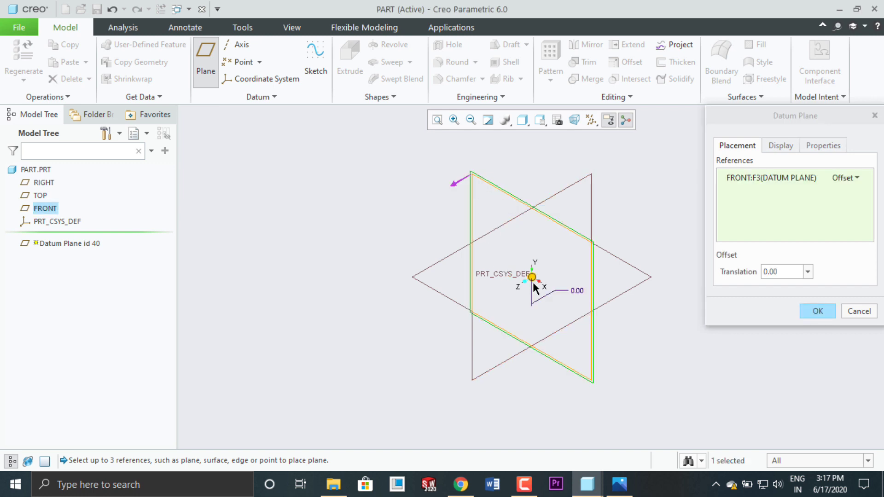
left_click_drag(533, 282, 396, 354)
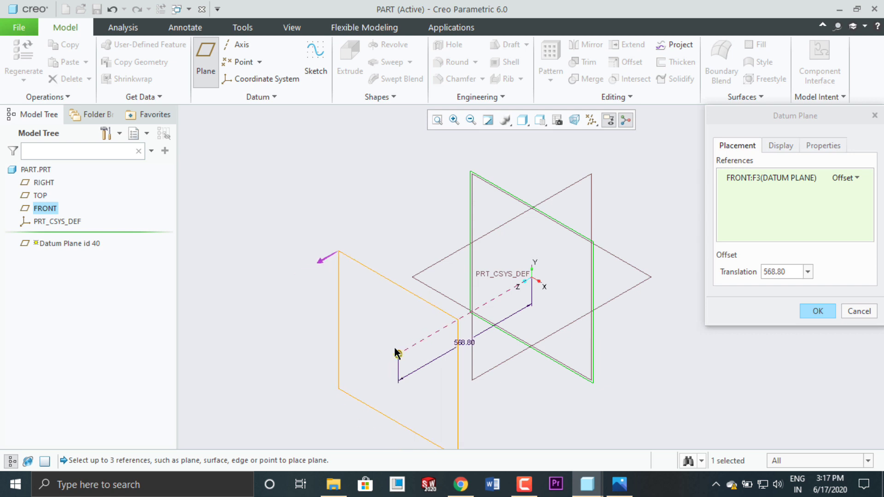
double_click(470, 344)
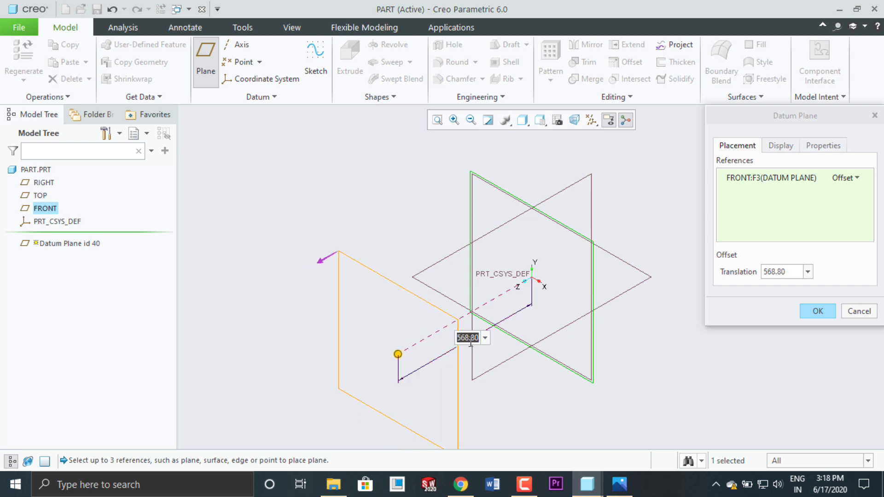
type("500")
key("Return")
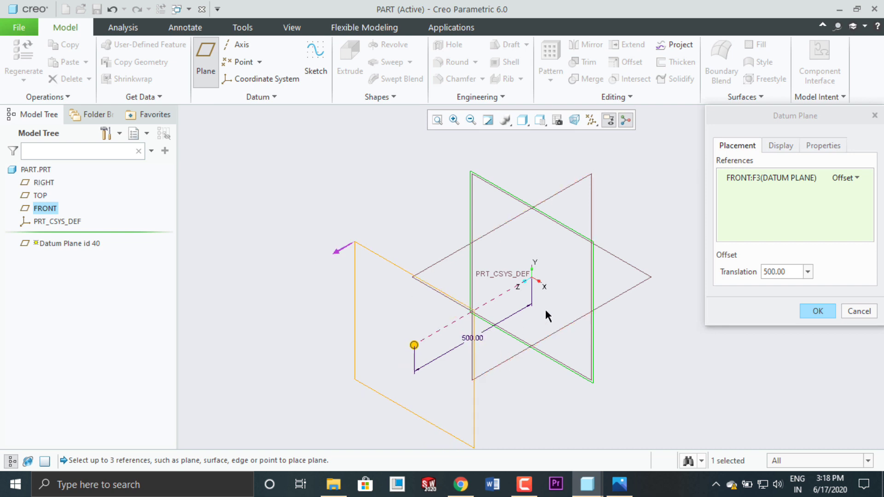
left_click(806, 317)
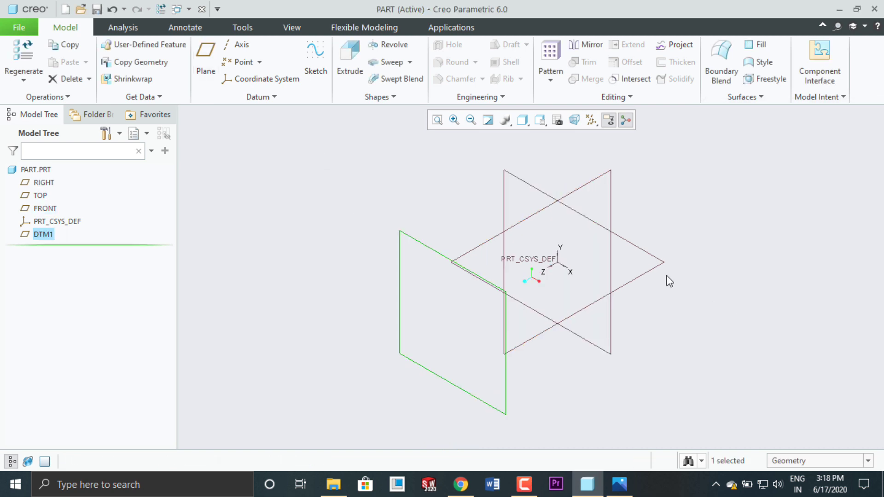
Create a datum plane offset 500 from the RIGHT plane, on its positive X side
middle_click_drag(707, 310, 727, 400)
scroll(718, 410, "down", 3)
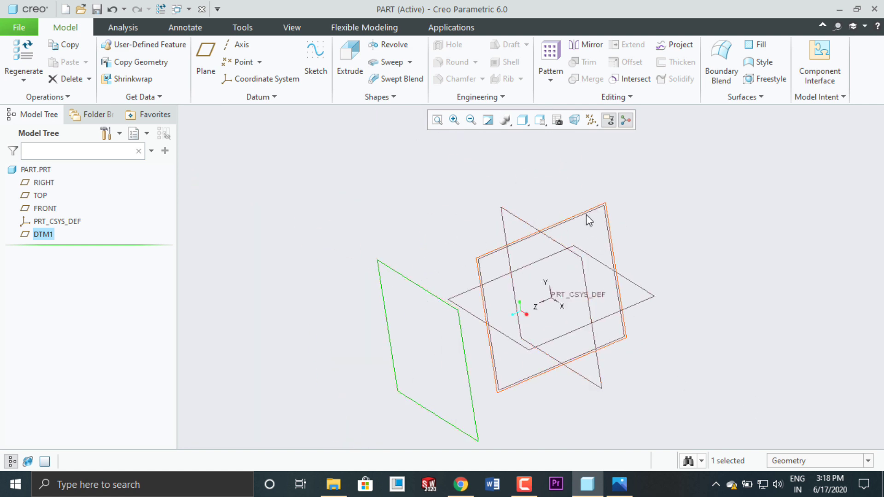
left_click(205, 64)
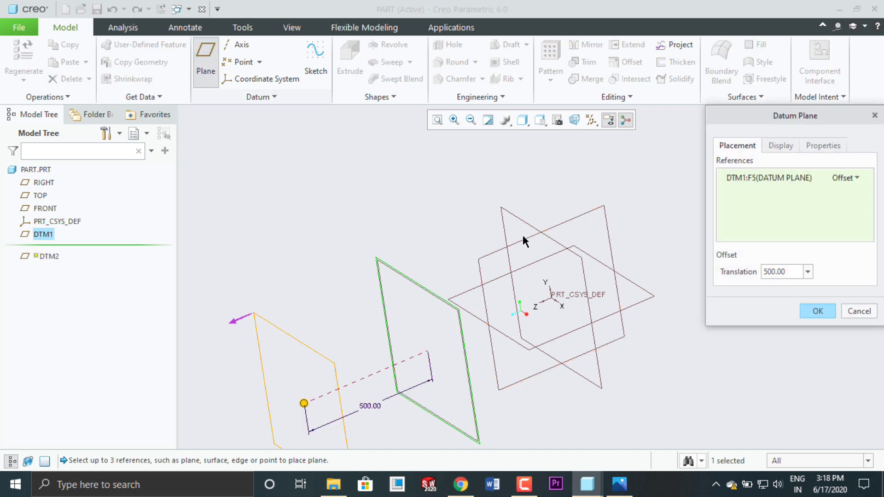
left_click(578, 213)
middle_click_drag(576, 211, 619, 315)
mouse_move(616, 308)
left_mouse_down()
mouse_move(461, 247)
mouse_move(617, 308)
left_mouse_up()
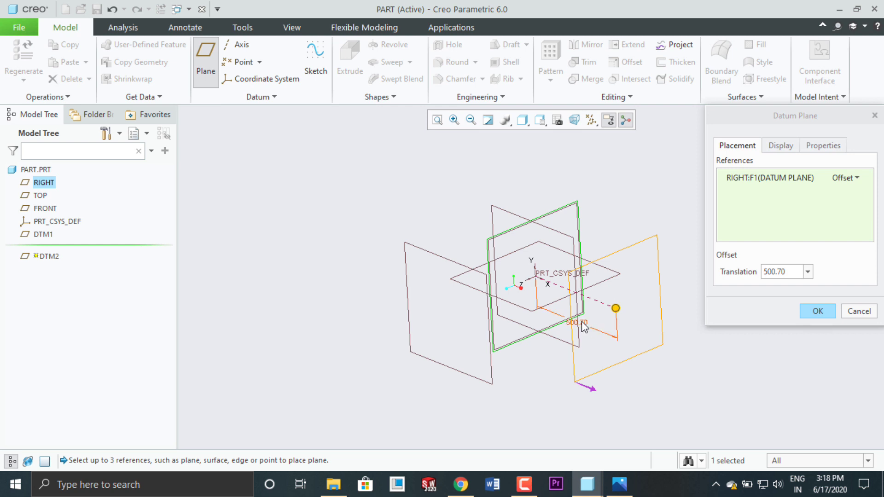
left_click(824, 315)
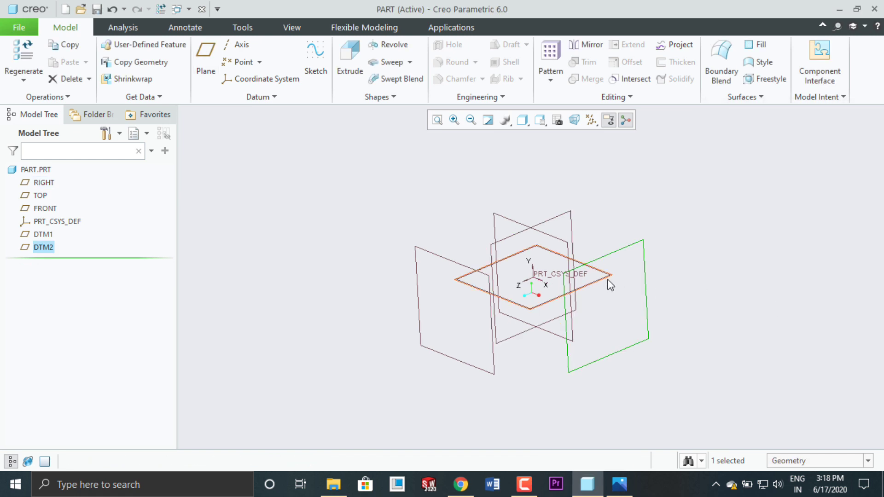
Create a datum plane offset 500 above the TOP plane
left_click(205, 62)
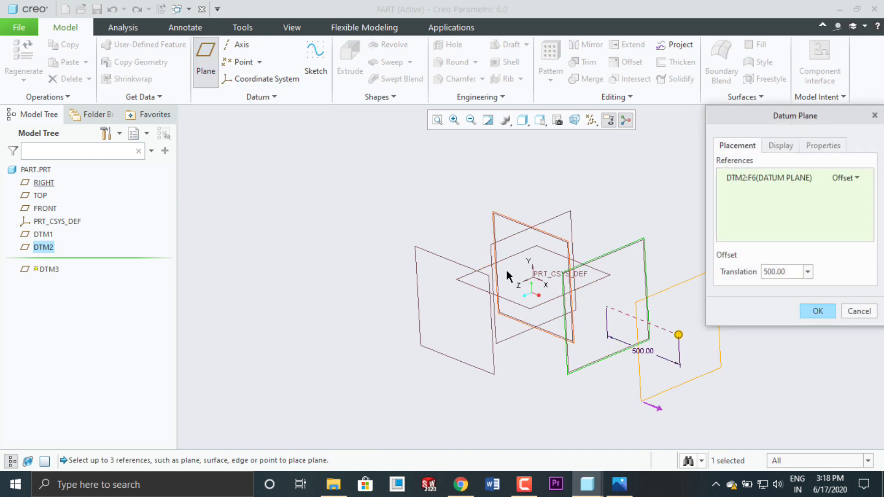
left_click(607, 275)
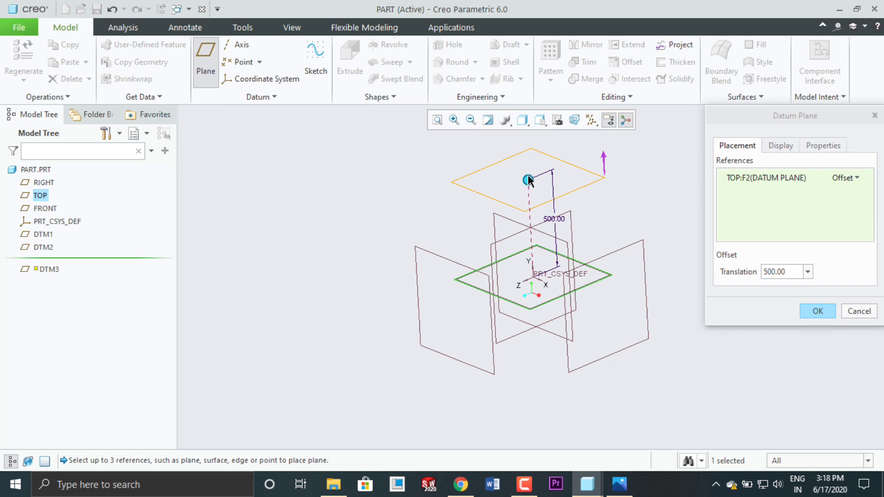
mouse_move(528, 181)
left_mouse_down()
mouse_move(529, 260)
mouse_move(529, 190)
left_mouse_up()
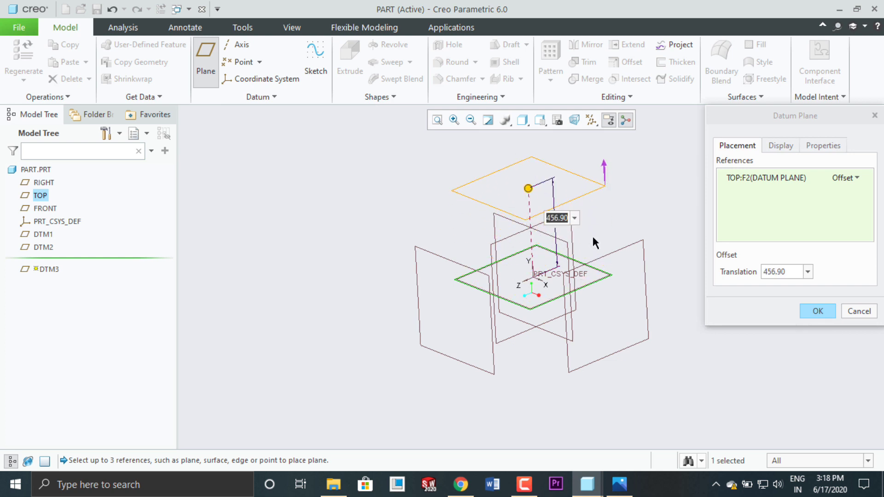
type("500")
key("Return")
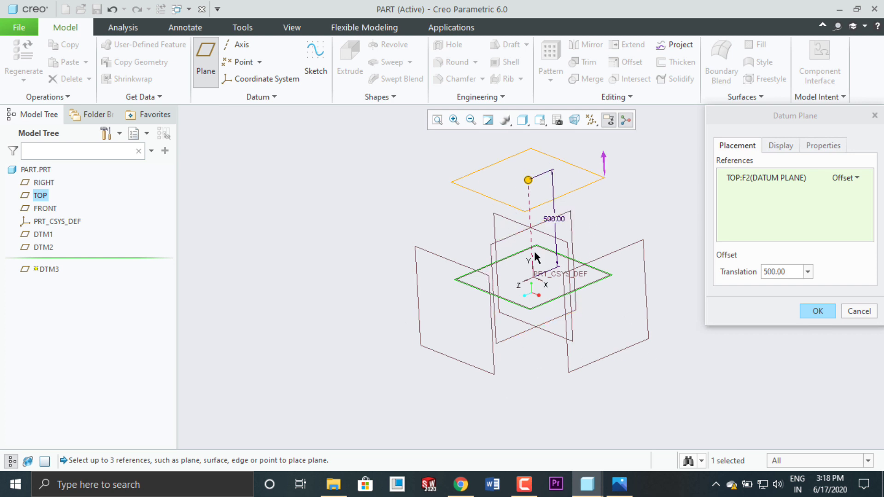
scroll(546, 357, "down", 2)
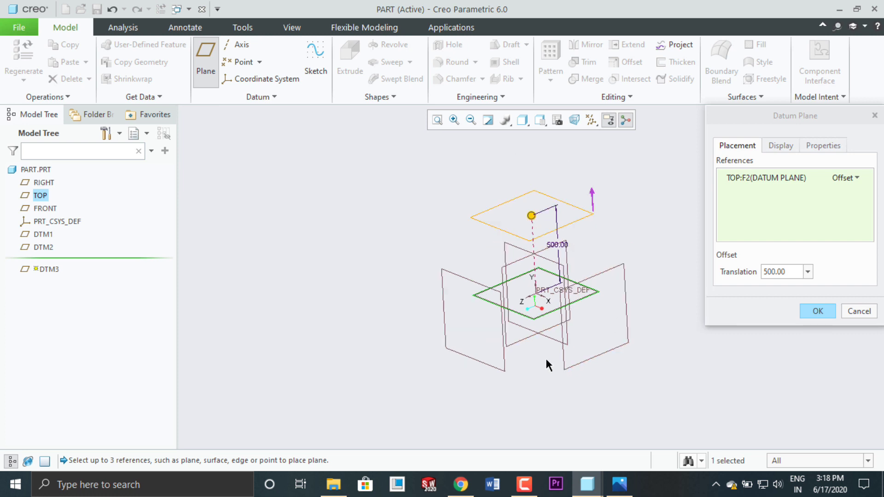
left_click(815, 311)
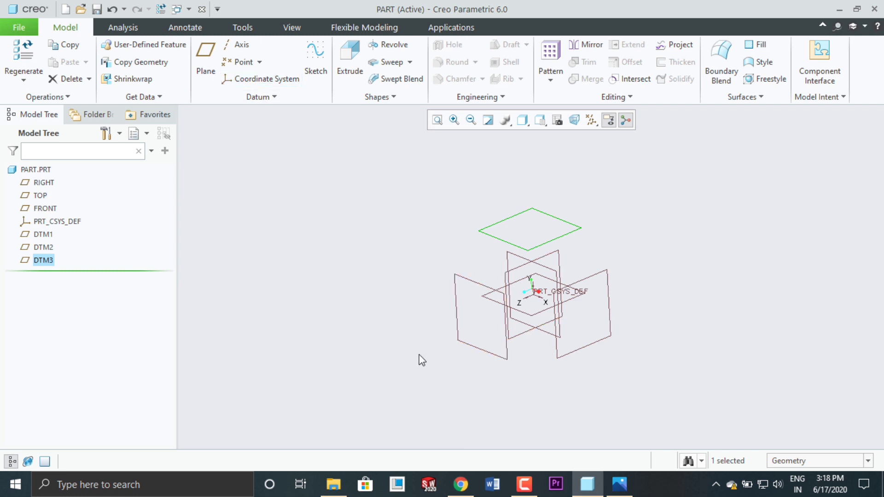
Create a midplane datum between the FRONT and RIGHT planes using the Bisector1 option
scroll(625, 290, "up", 2)
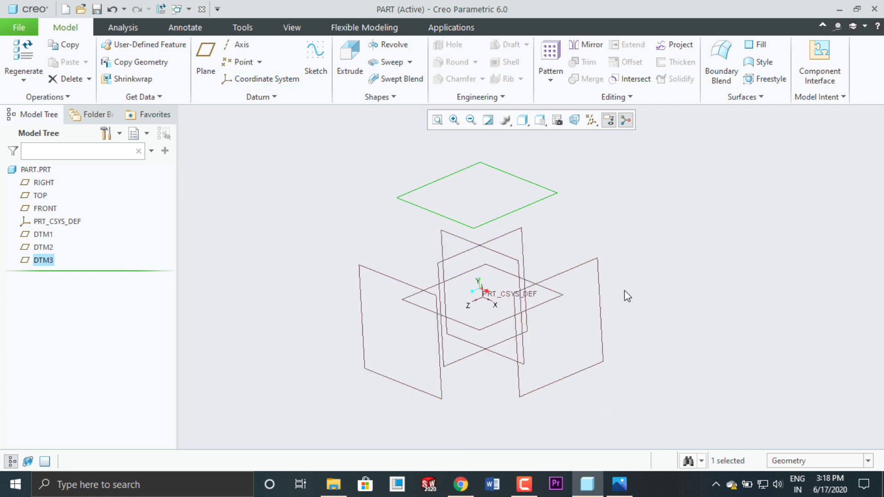
middle_click_drag(658, 323, 661, 317)
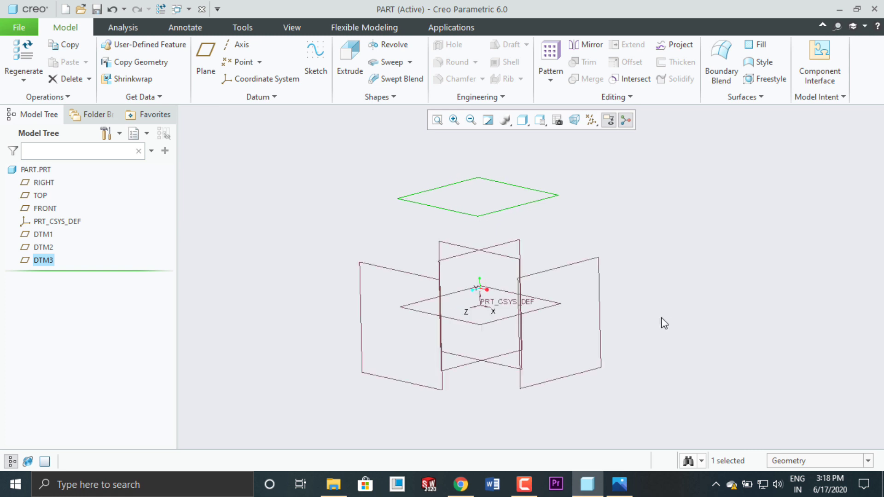
key("ctrl+d")
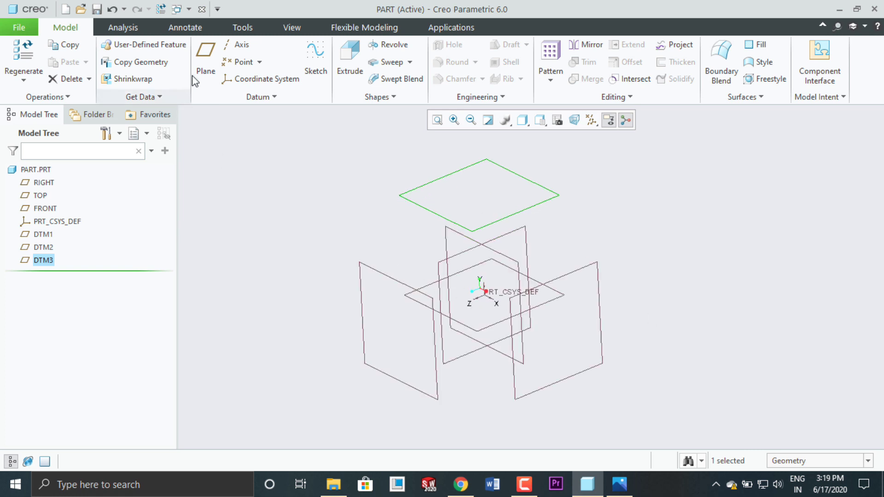
left_click(205, 65)
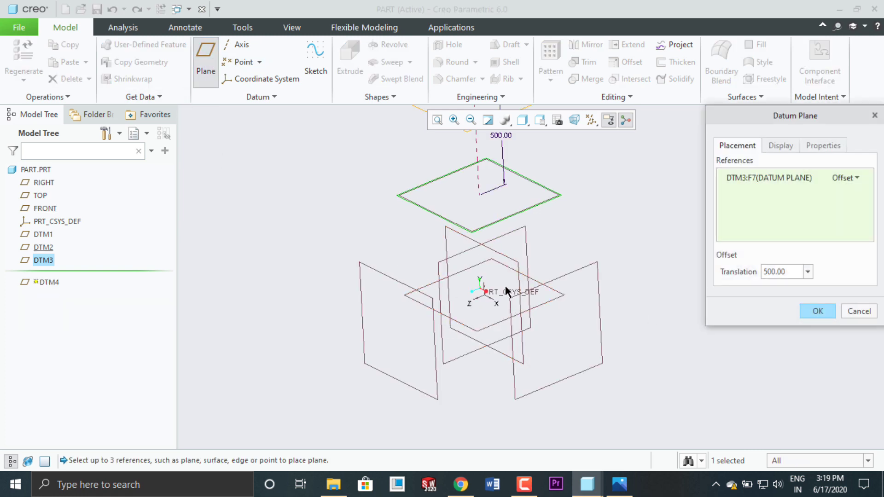
left_click(463, 235)
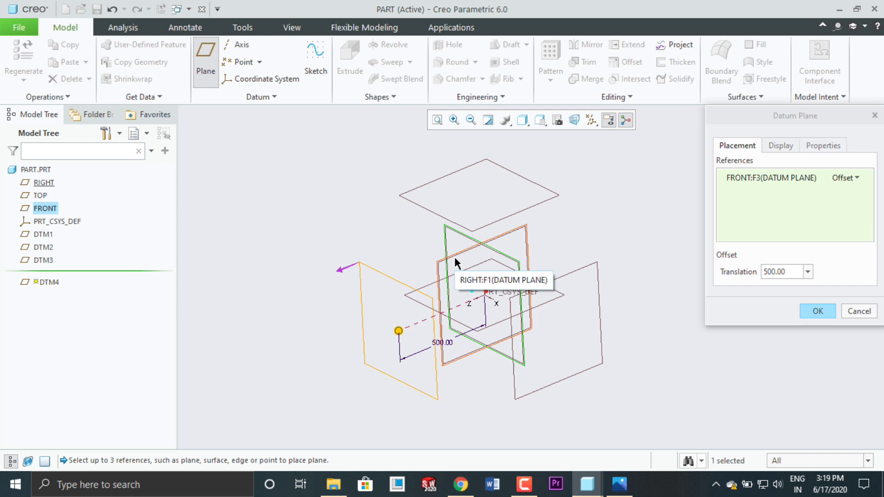
left_click(454, 258, "ctrl")
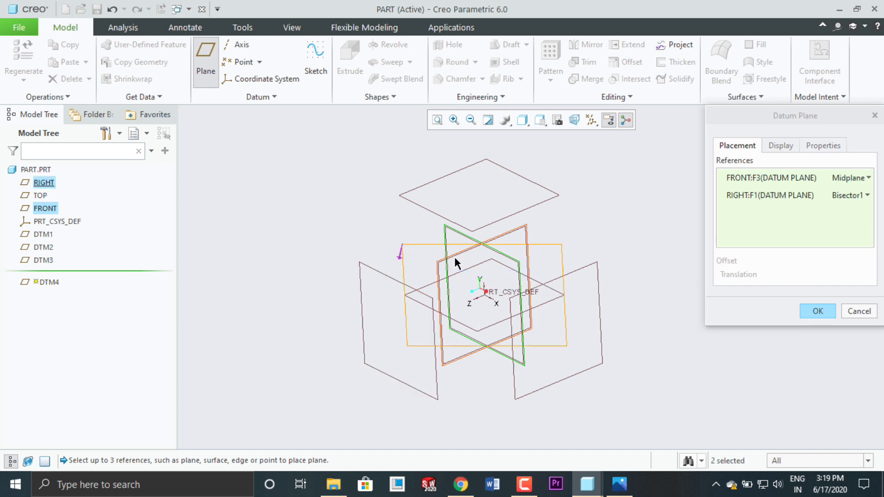
mouse_move(604, 228)
middle_mouse_down()
mouse_move(598, 247)
mouse_move(604, 237)
middle_mouse_up()
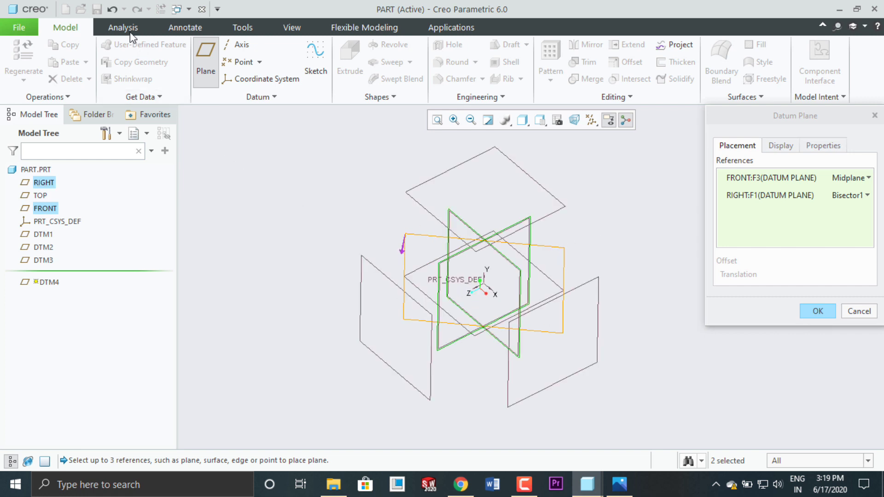
left_click(815, 312)
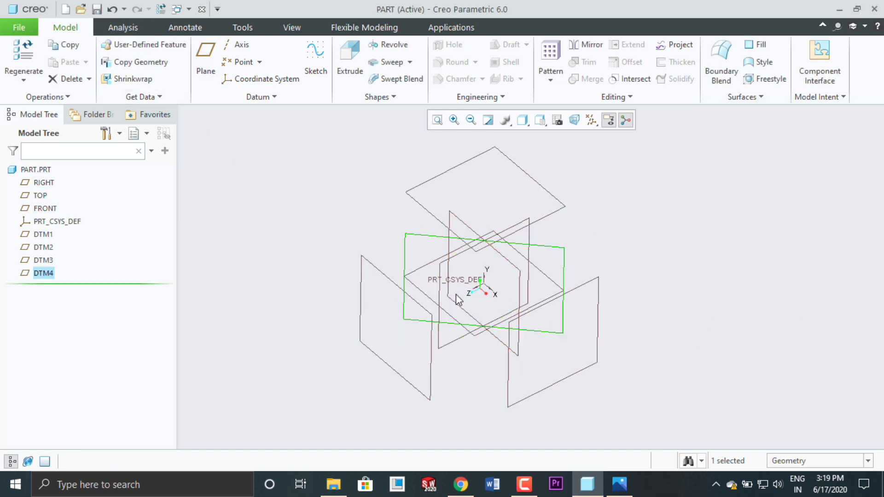
Create a midplane datum between the TOP and RIGHT planes using the Bisector1 option
left_click(418, 287)
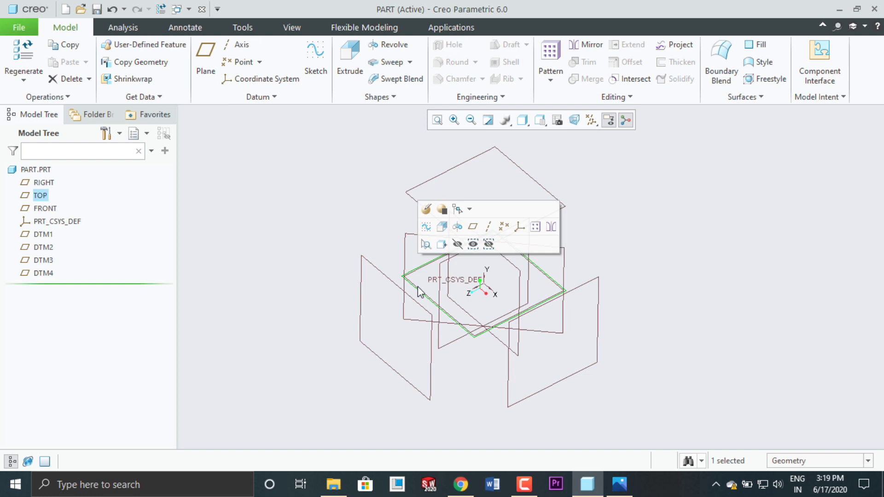
left_click(206, 59)
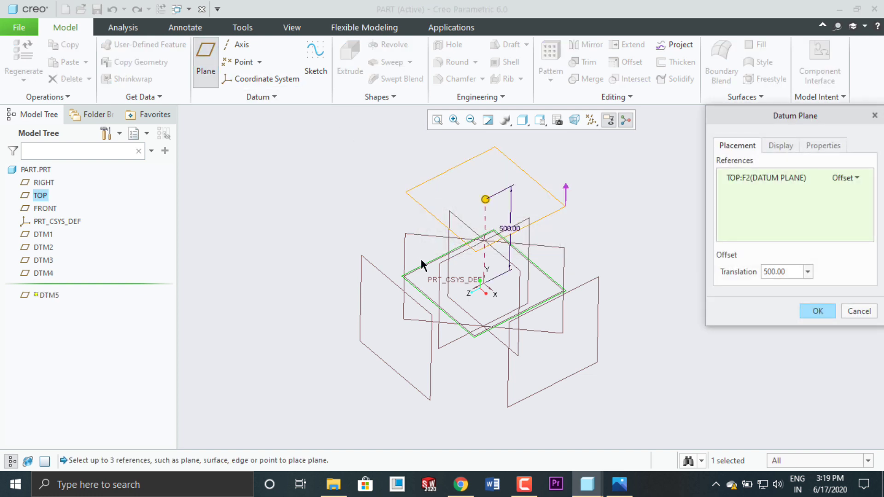
left_click(454, 263, "ctrl")
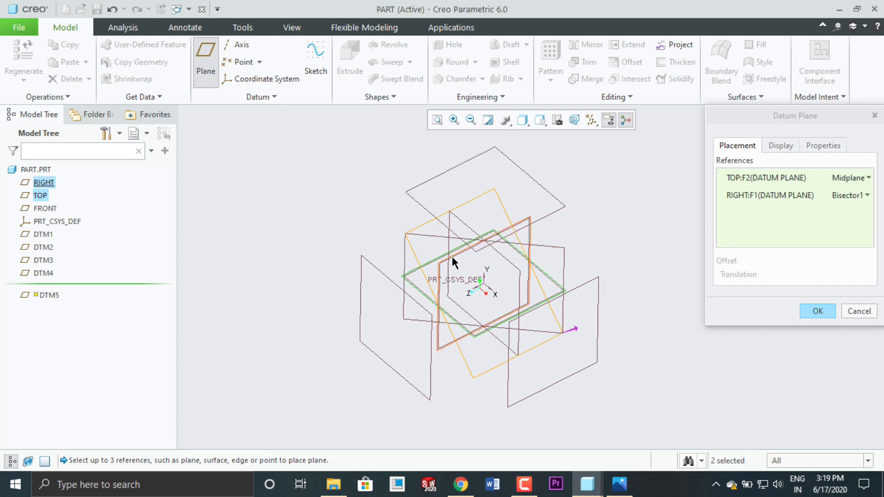
middle_click_drag(654, 330, 690, 368)
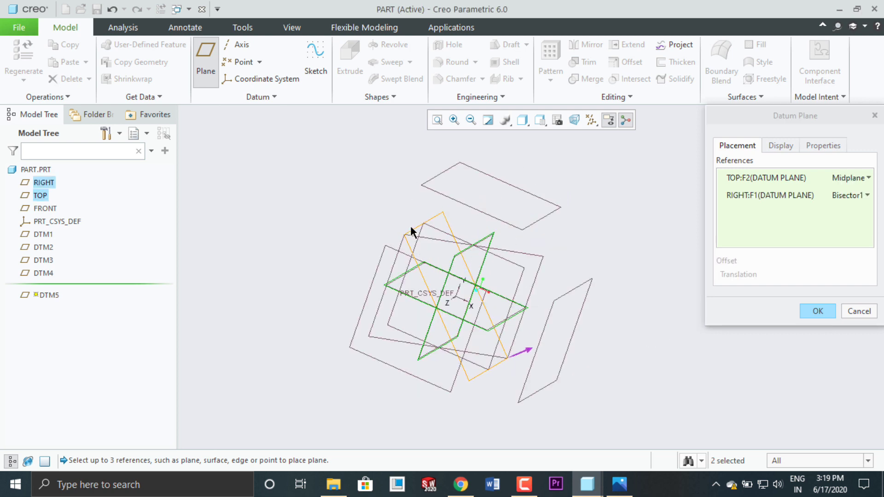
left_click(812, 312)
Start a datum axis and reference it through the X-axis of the default coordinate system
middle_click_drag(755, 372, 742, 369)
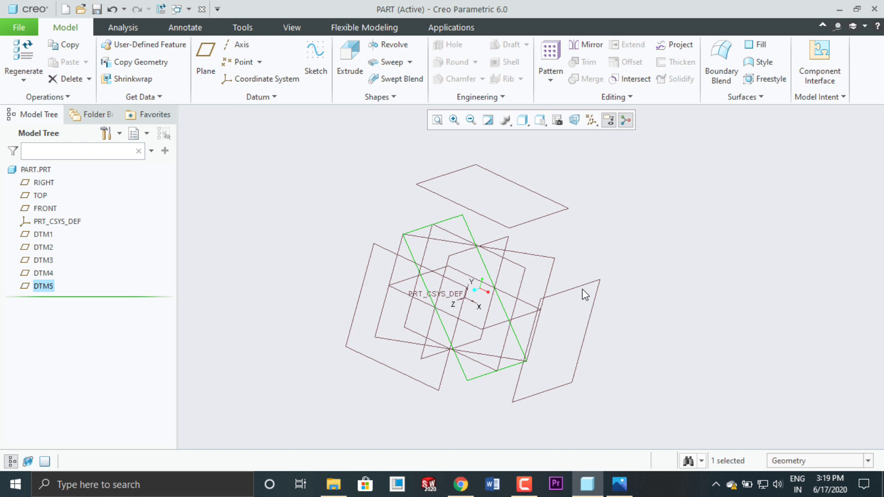
middle_click_drag(643, 300, 628, 304)
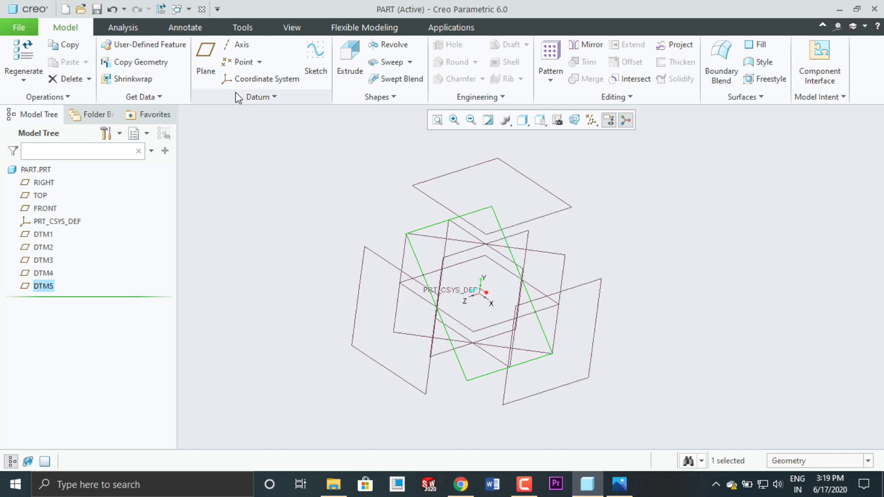
left_click(237, 56)
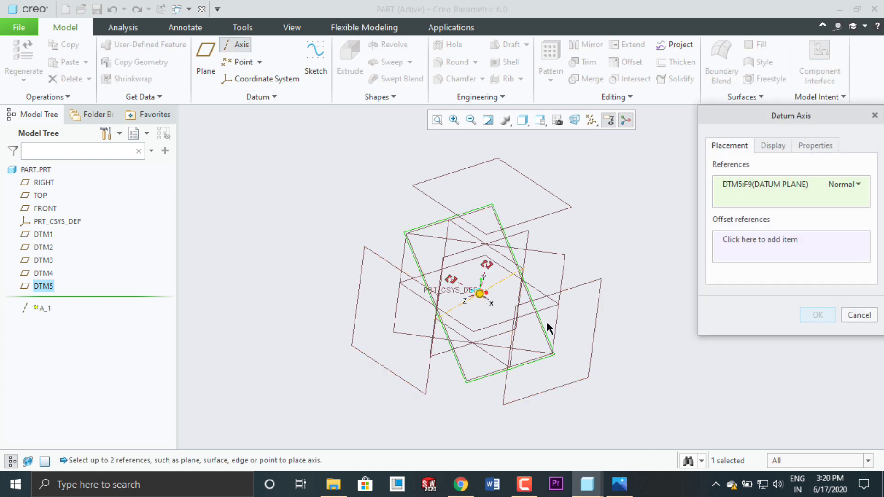
scroll(502, 303, "up", 3)
scroll(488, 304, "up", 5)
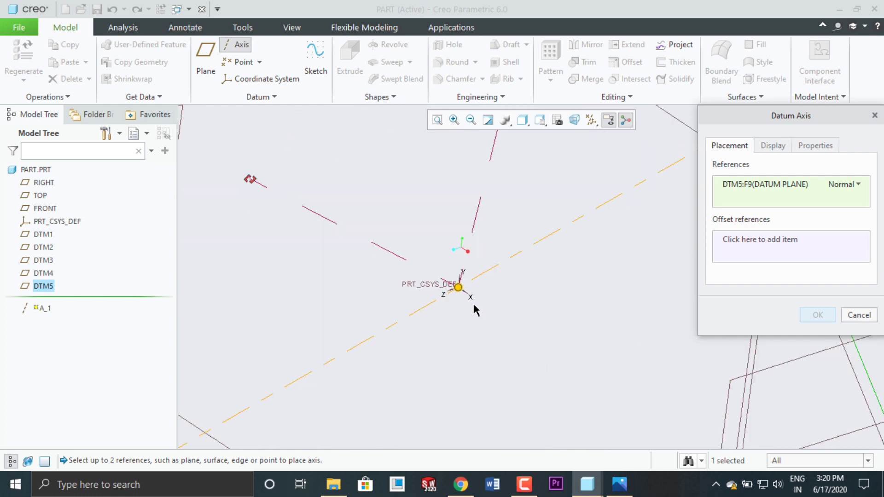
scroll(410, 363, "down", 4)
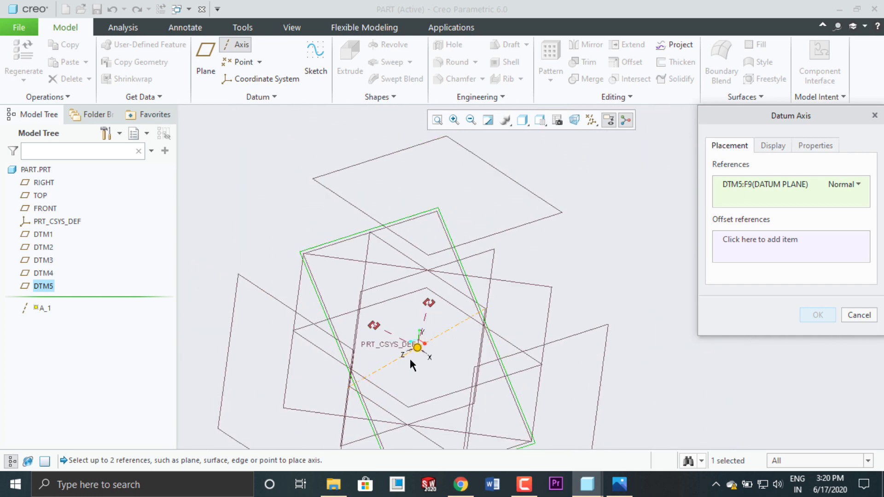
middle_click_drag(668, 379, 656, 359)
scroll(530, 333, "down", 3)
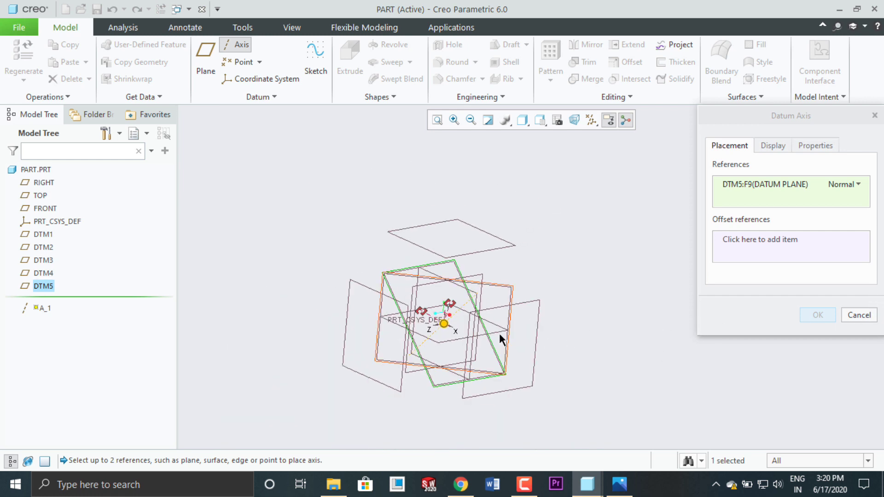
scroll(442, 330, "up", 3)
scroll(449, 323, "up", 5)
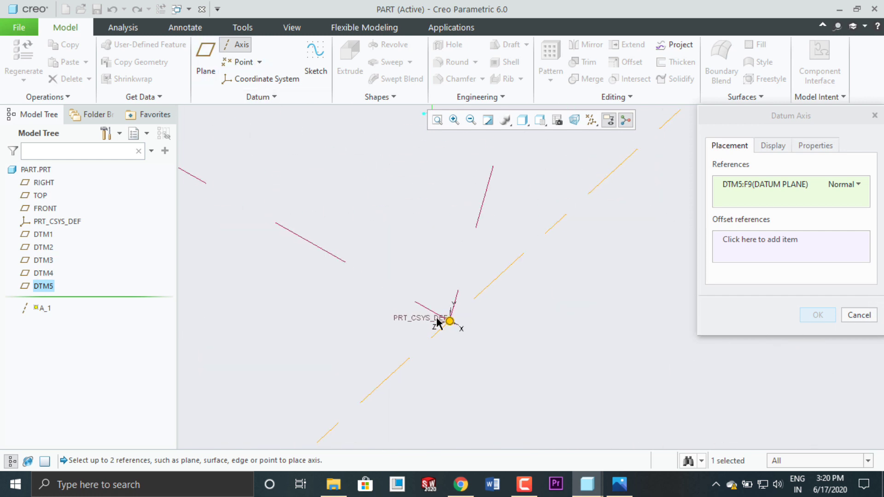
left_click(460, 332)
scroll(432, 347, "down", 3)
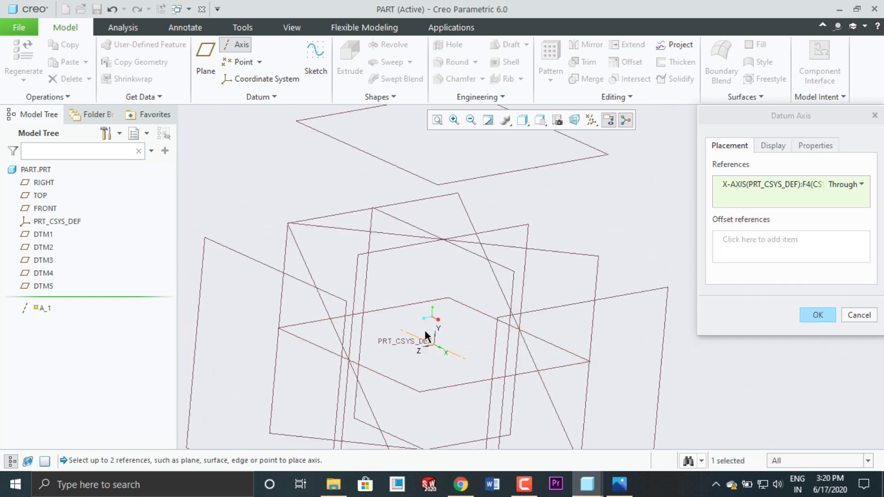
Change the reference to the Z-axis of the default coordinate system and create the datum axis
scroll(433, 347, "up", 4)
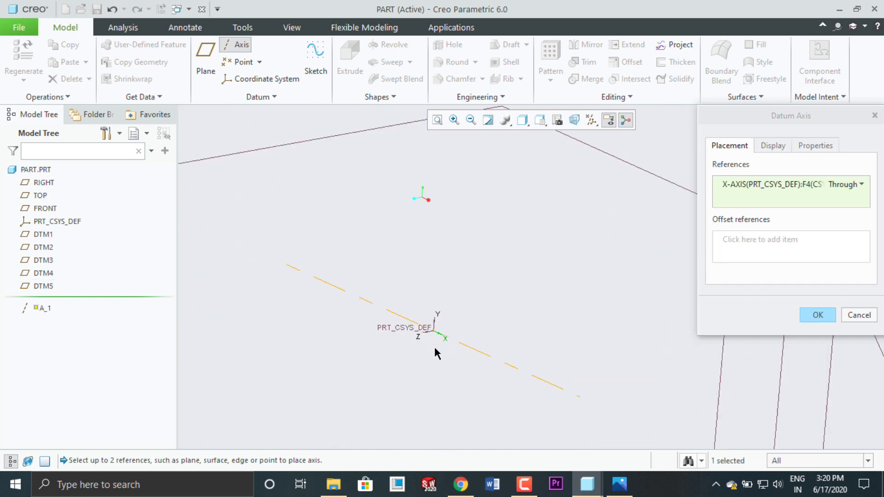
left_click(433, 323)
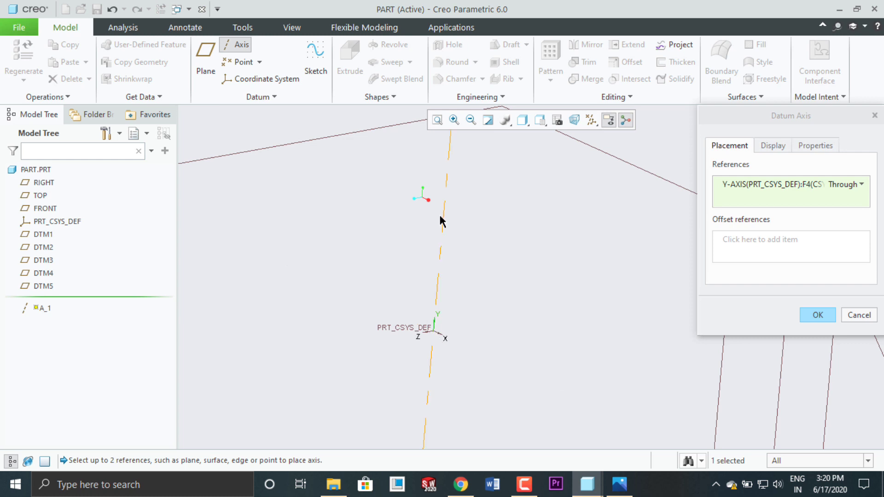
left_click(425, 334)
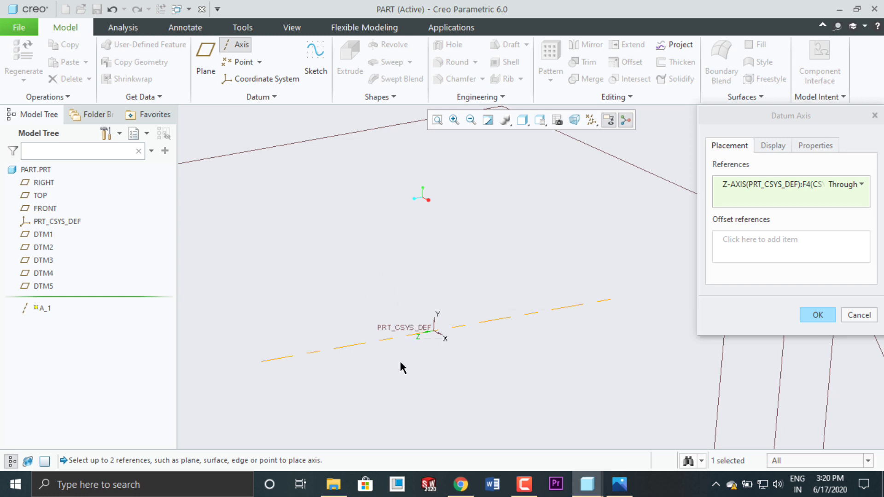
left_click(826, 316)
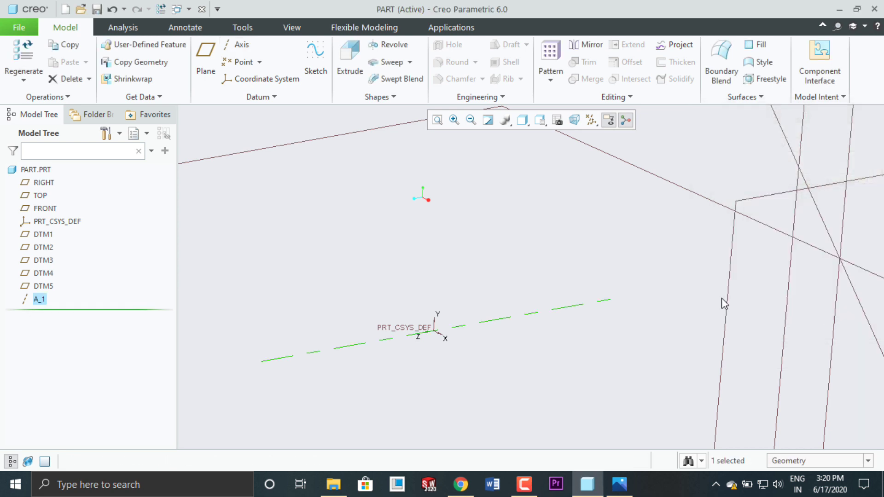
Create a duplicate axis on the selected Z-direction axis, and a datum axis through the default coordinate system's X-axis
left_click(245, 49)
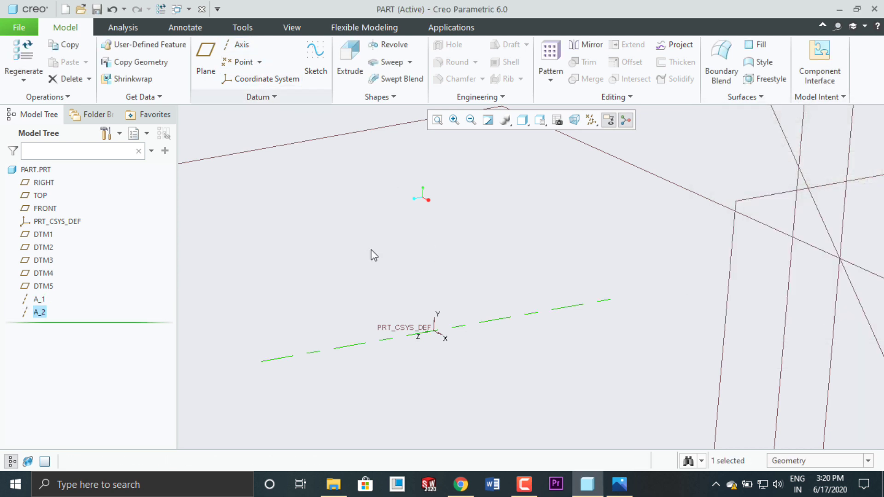
left_click(443, 340)
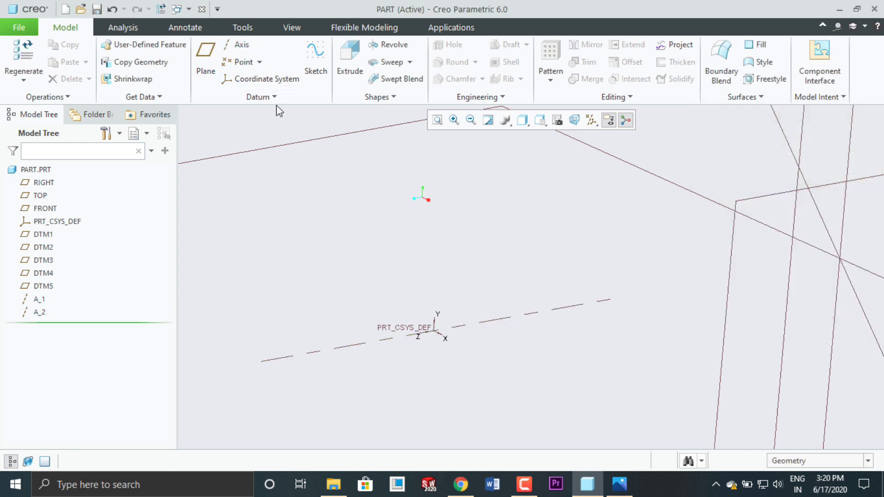
left_click(245, 46)
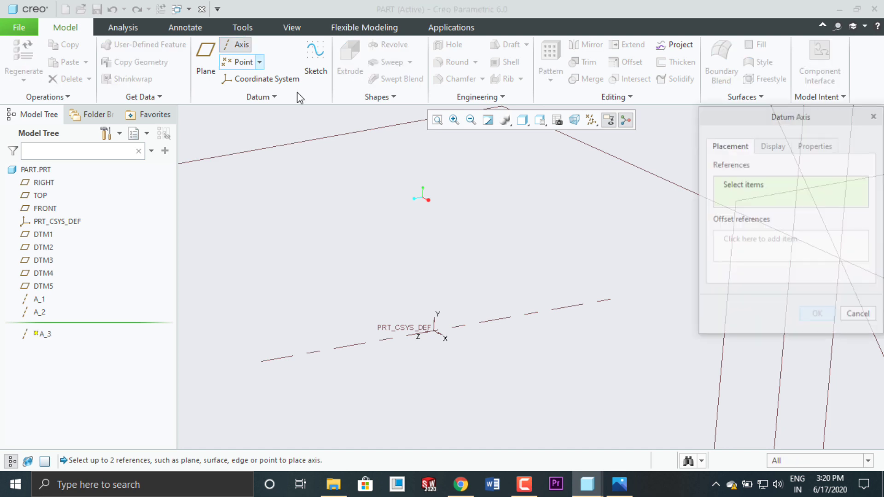
left_click(441, 336)
left_click(814, 315)
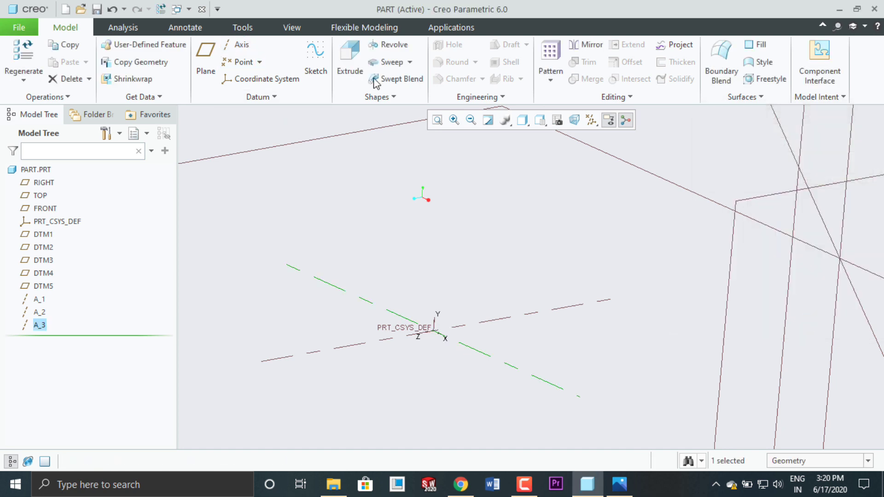
Create five more datum axes on the selected X-direction axis and clear the selection
left_click(237, 44)
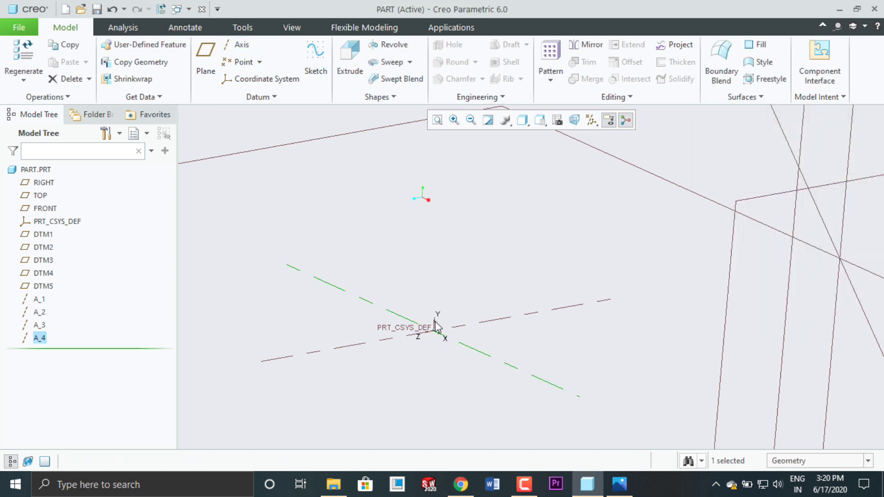
left_click(237, 44)
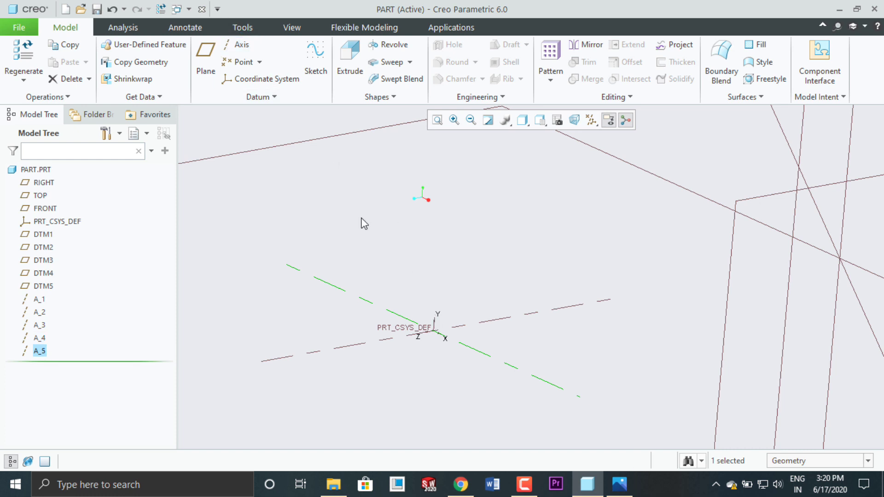
left_click(239, 46)
left_click(239, 47)
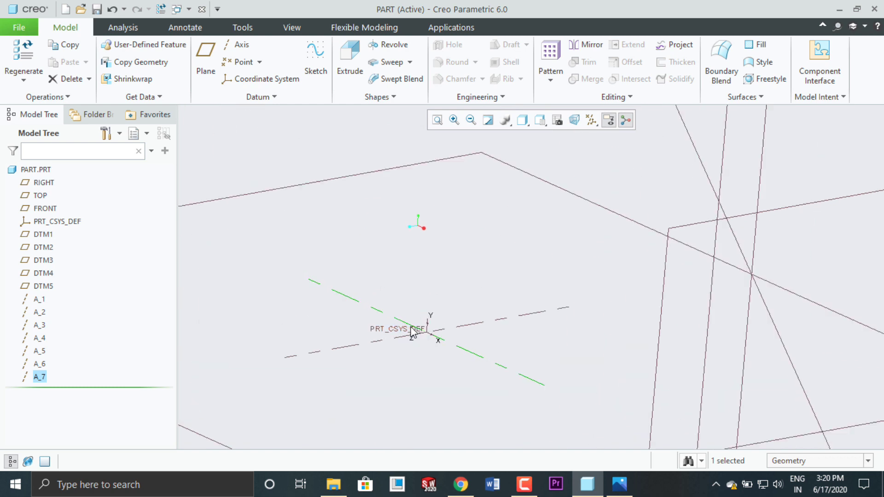
left_click(241, 47)
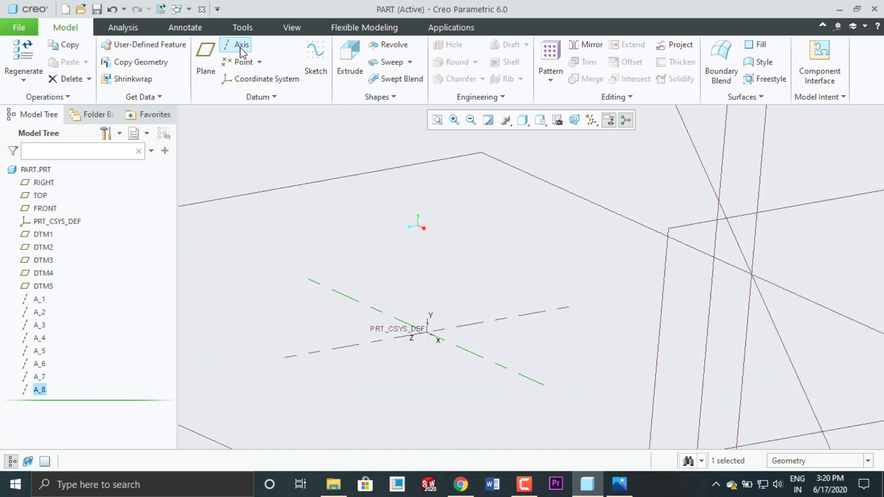
left_click(427, 328)
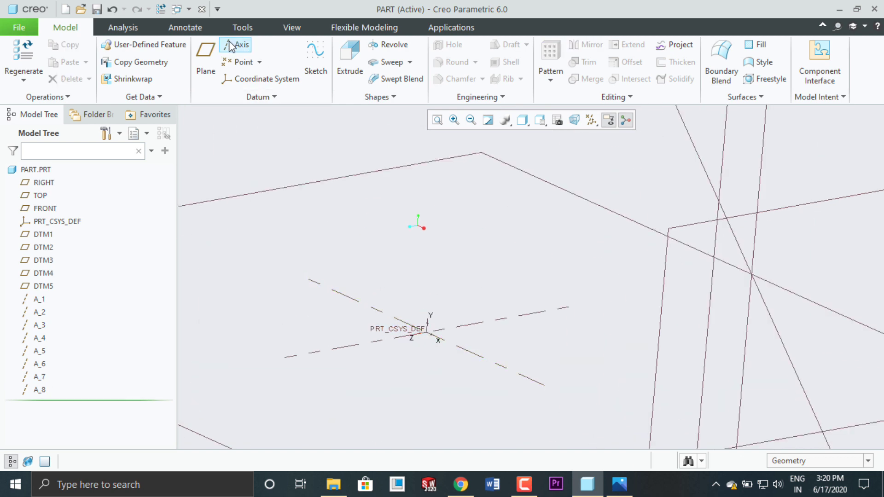
Create a datum axis through the Y-axis of the default coordinate system
left_click(236, 45)
left_click(427, 324)
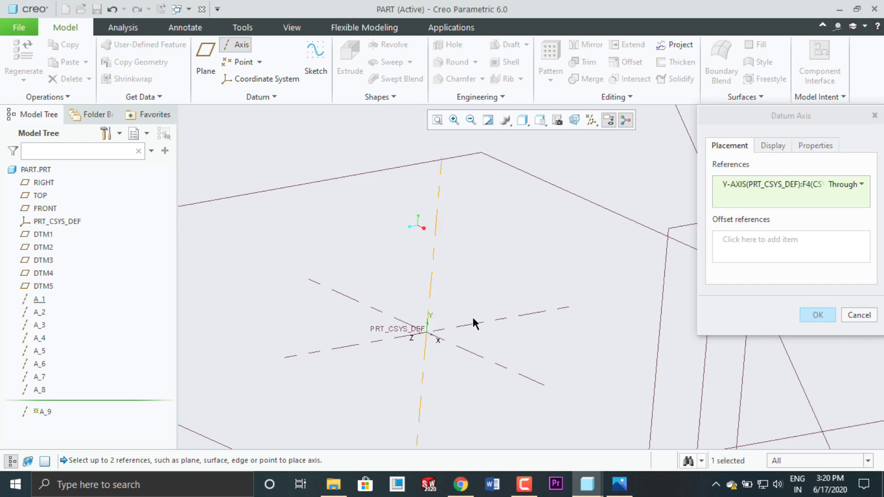
left_click(818, 315)
scroll(412, 279, "up", 4)
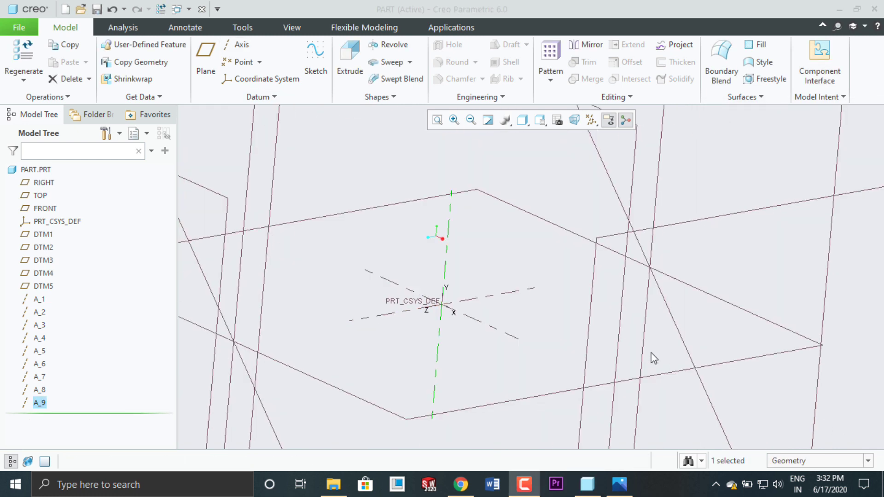
scroll(402, 297, "up", 5)
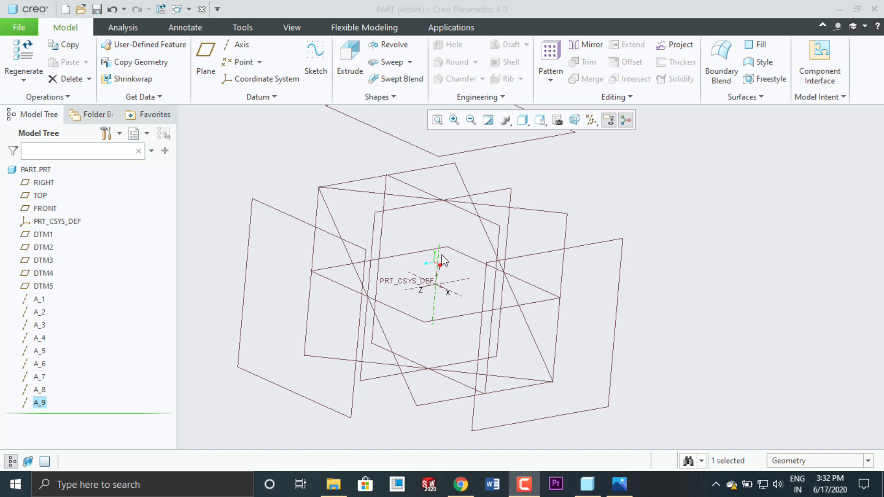
Try a datum plane through the vertical axis A_9, rotated 136 degrees from the FRONT plane
left_click(206, 56)
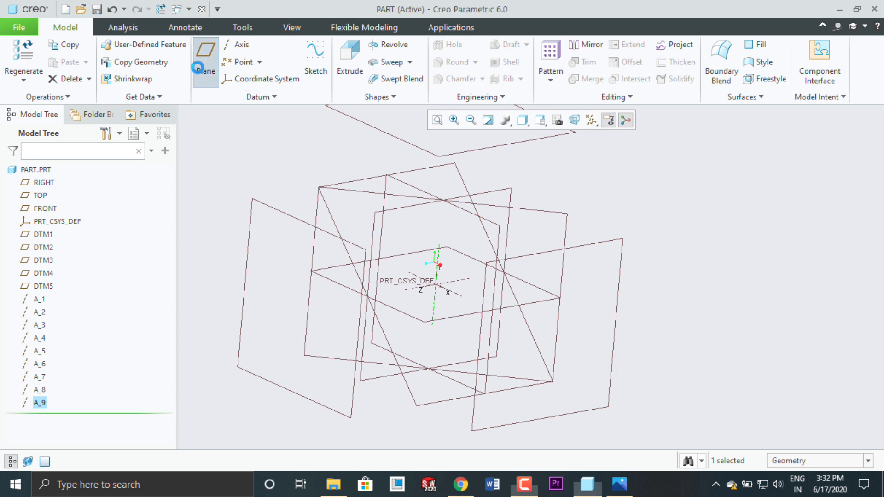
left_click(415, 189)
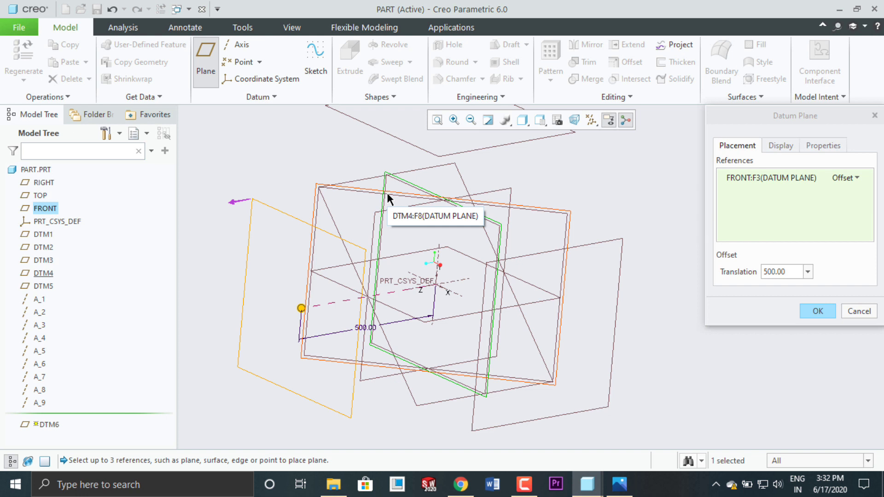
left_click(438, 260, "ctrl")
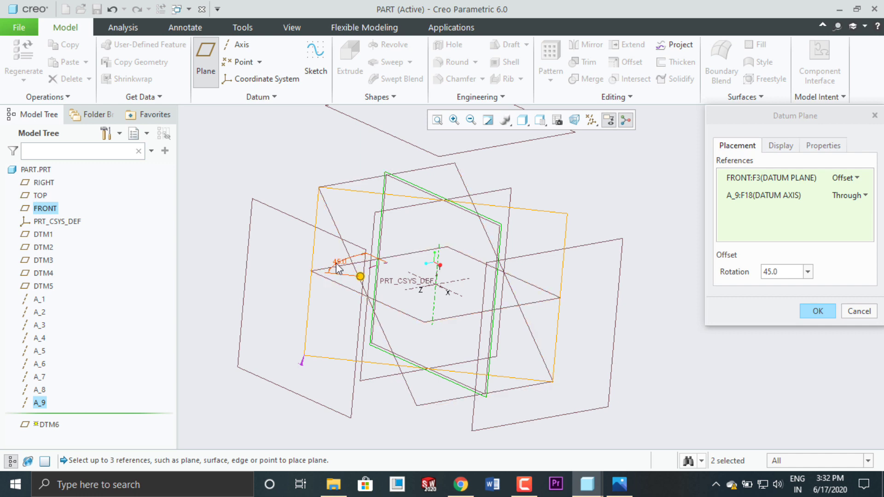
scroll(345, 267, "down", 3)
scroll(344, 267, "up", 5)
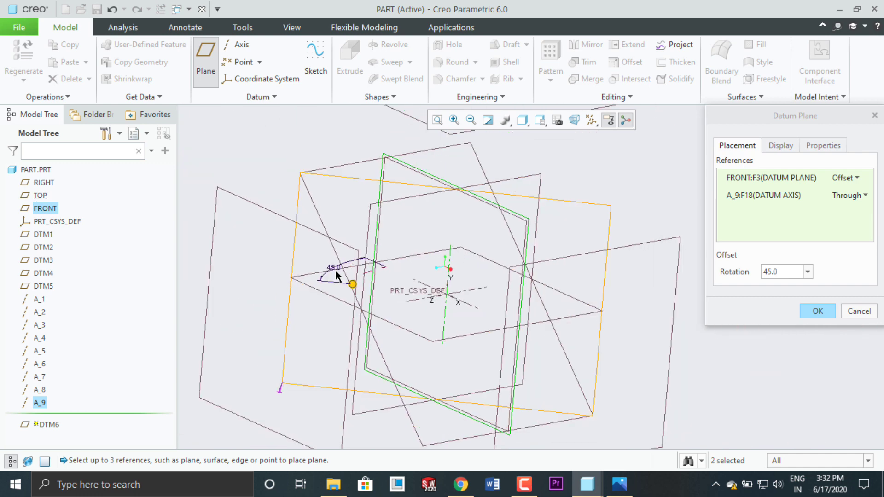
left_click_drag(353, 284, 440, 326)
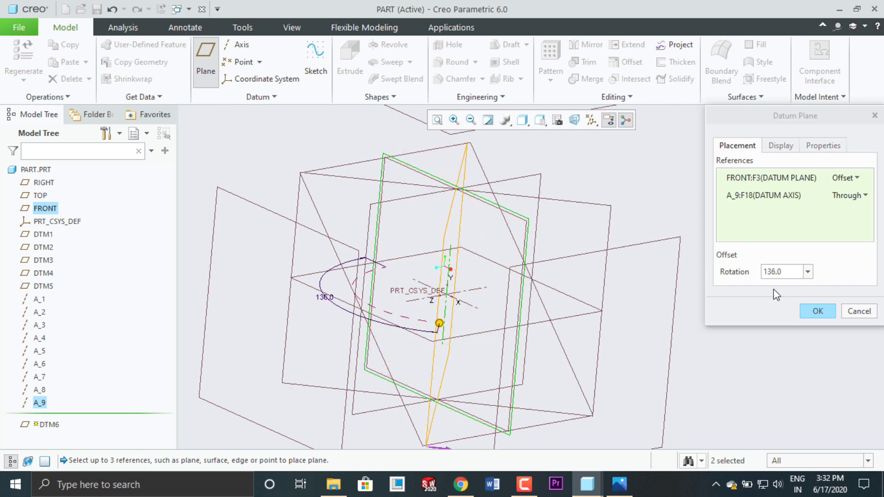
left_click(858, 311)
left_click(460, 266)
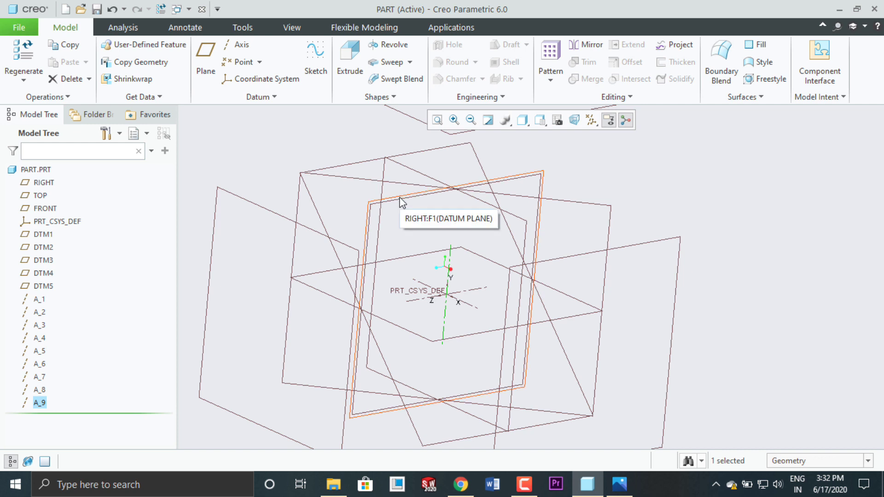
left_click(206, 62)
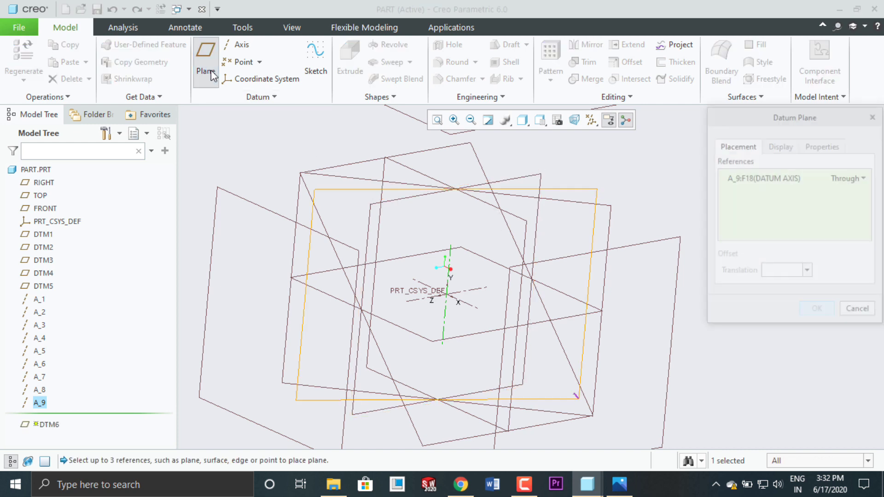
left_click(407, 203)
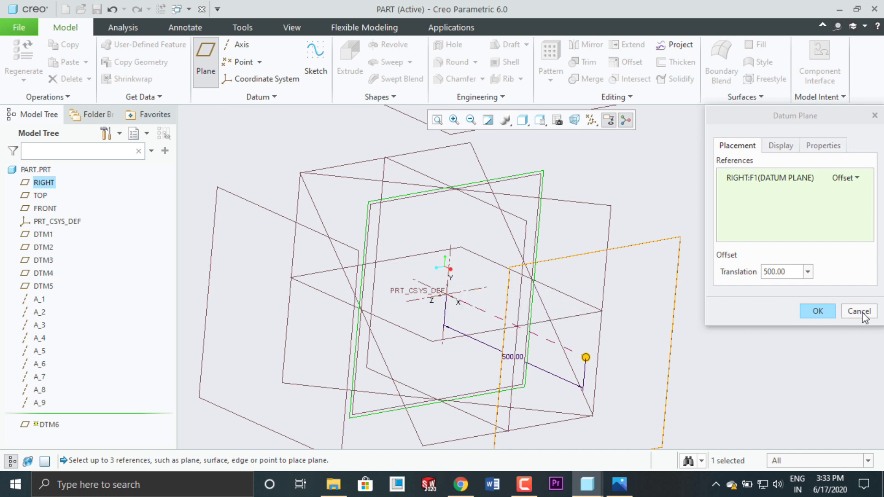
left_click(859, 312)
Try a datum plane through the vertical axis A_9, rotated 31 degrees from the RIGHT plane
left_click(441, 265)
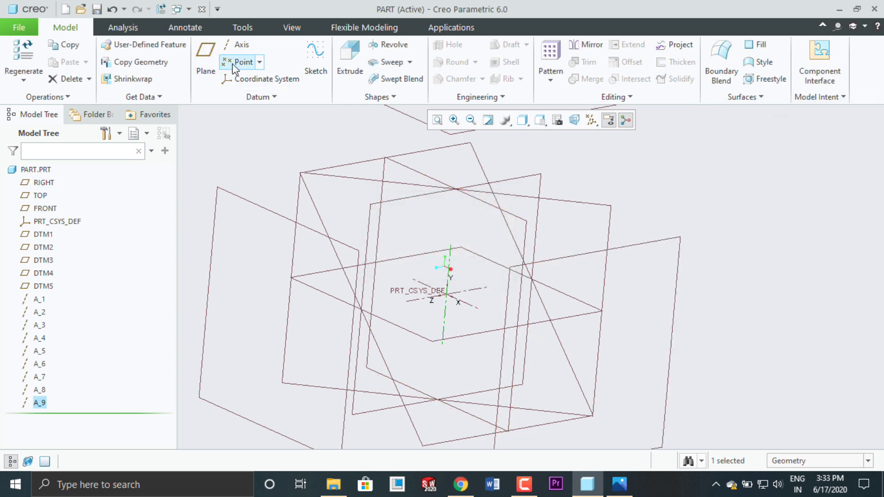
left_click(207, 60)
left_click(391, 201)
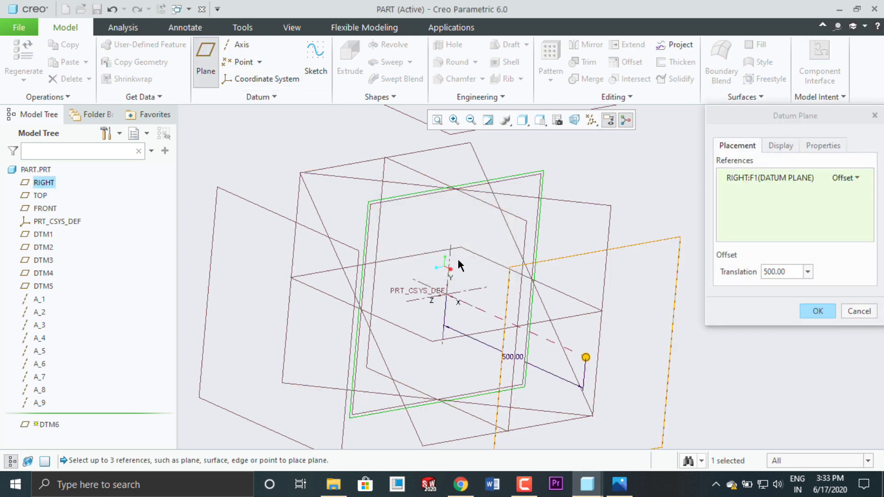
left_click(450, 267, "ctrl")
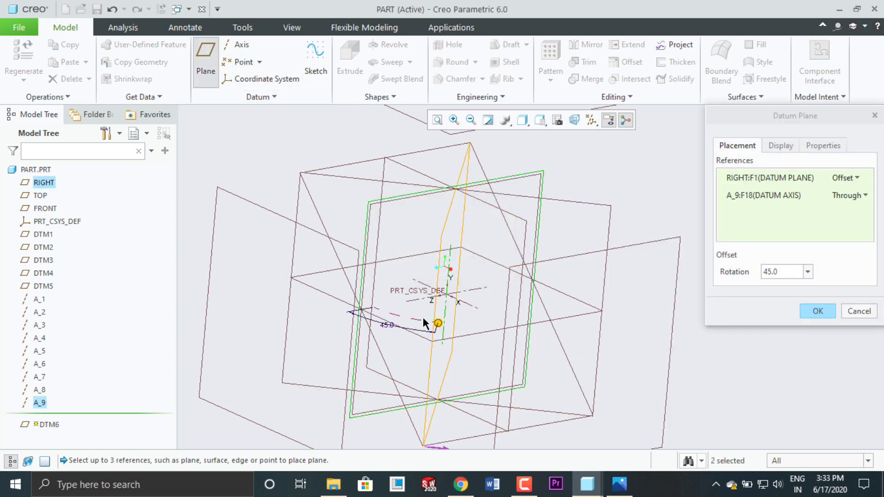
left_click_drag(438, 324, 416, 319)
left_click(860, 311)
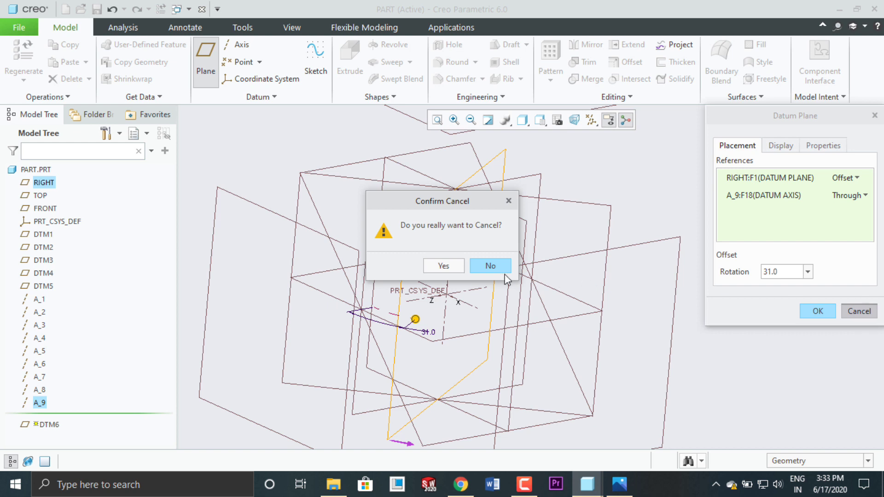
left_click(449, 266)
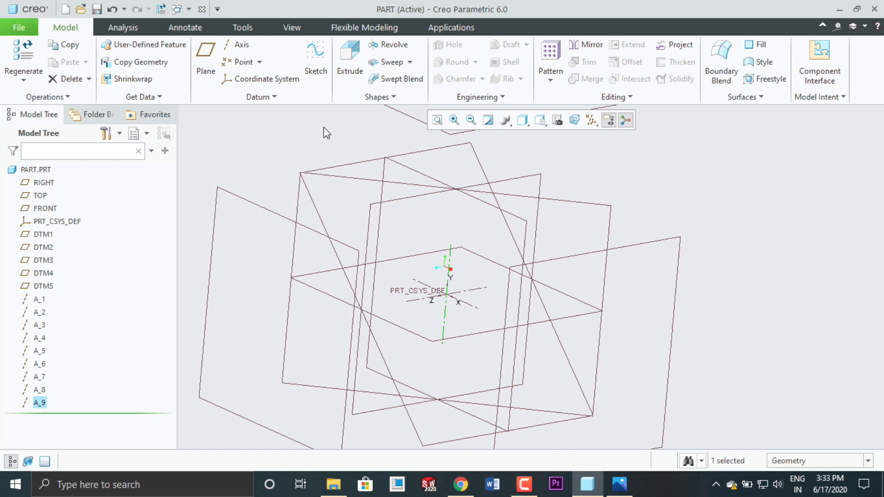
Delete the nine datum axes A_1 through A_9 from the part
left_click(40, 300)
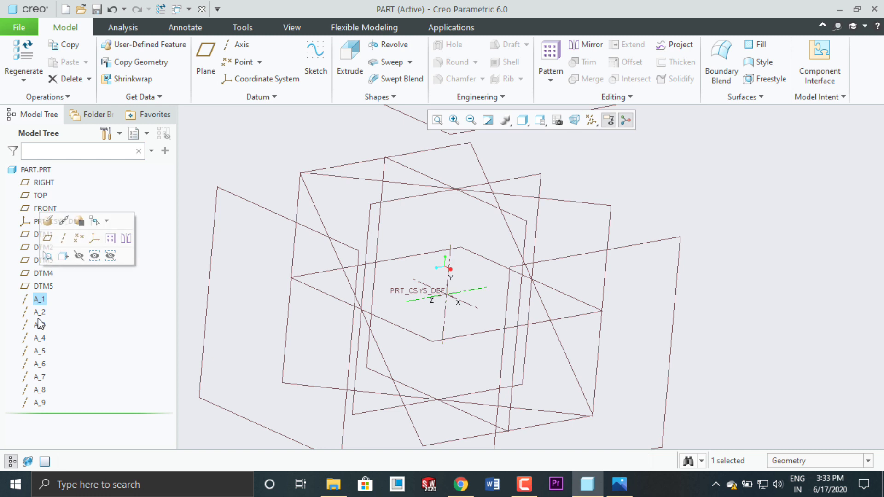
left_click(40, 313, "ctrl")
left_click(44, 326, "ctrl")
left_click(44, 339, "ctrl")
left_click(44, 352, "ctrl")
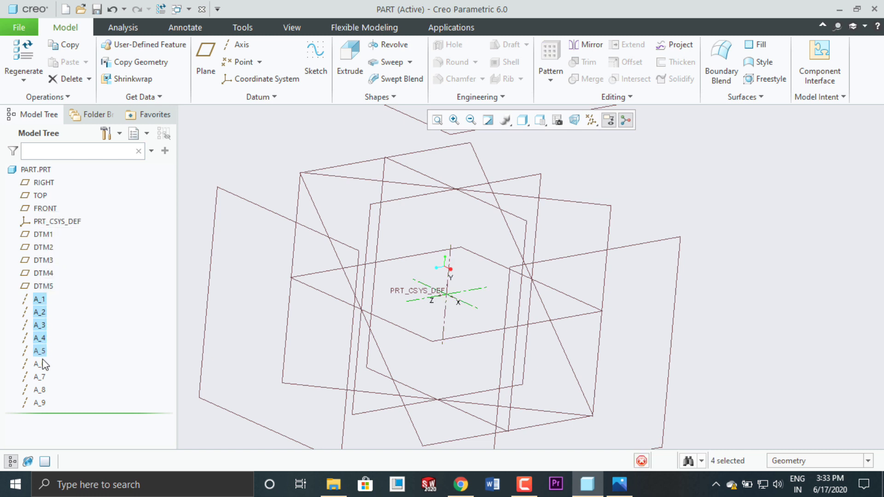
left_click(44, 365, "ctrl")
left_click(39, 377, "ctrl")
left_click(39, 391, "ctrl")
left_click(39, 403, "ctrl")
right_click(40, 403)
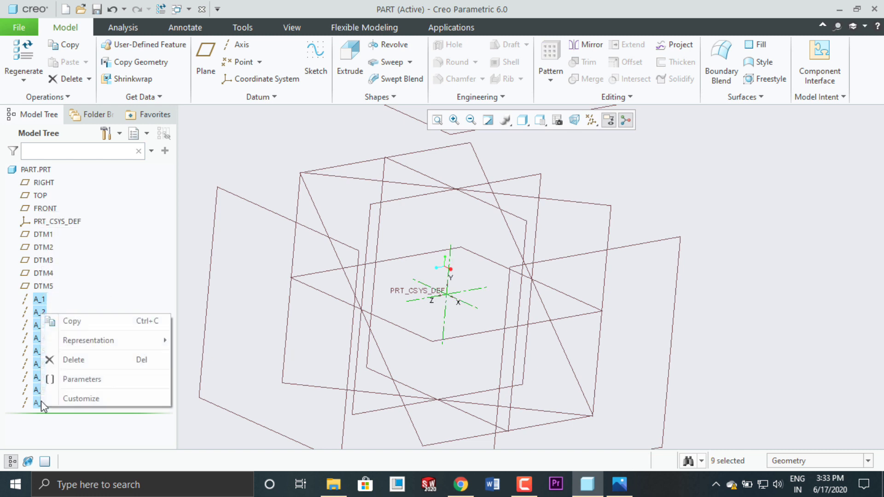
left_click(81, 365)
left_click(422, 258)
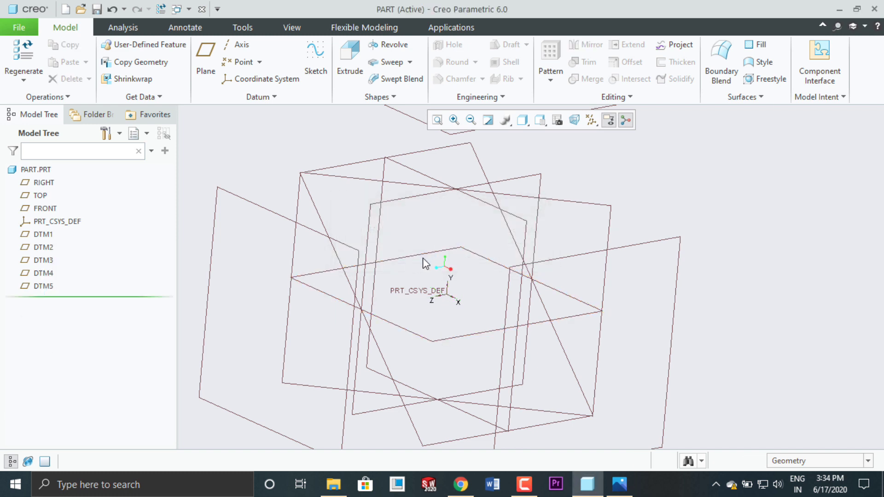
Delete the five datum planes DTM1 through DTM5
left_click(46, 286)
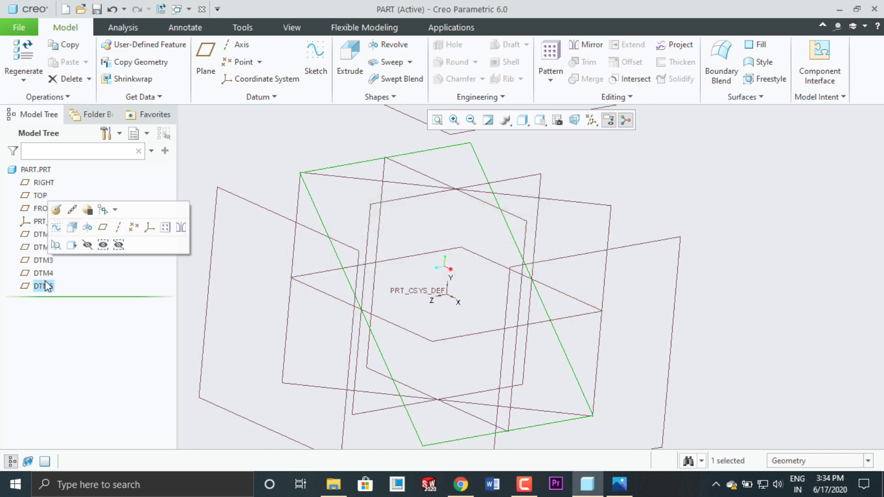
left_click(46, 273, "ctrl")
left_click(46, 260, "ctrl")
left_click(45, 248, "ctrl")
left_click(43, 236, "ctrl")
right_click(43, 235)
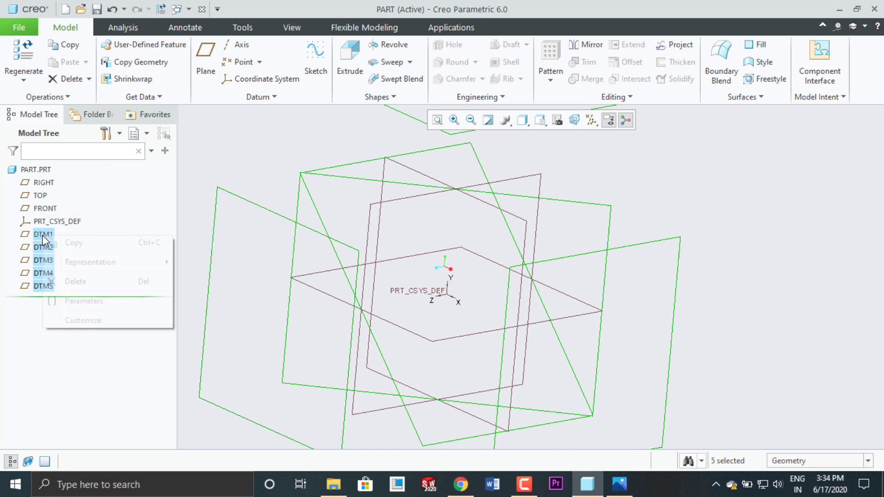
left_click(88, 282)
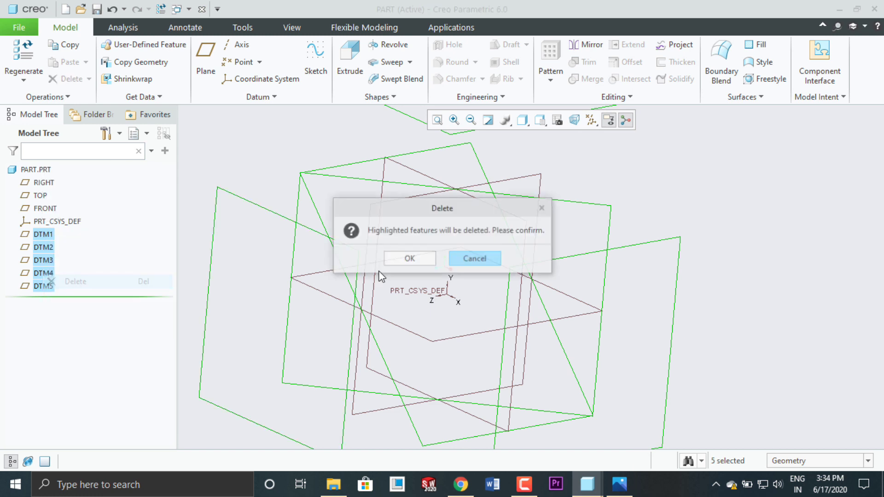
left_click(405, 256)
Start a sketch on the FRONT datum plane and set it to the 2D sketch orientation
scroll(498, 301, "up", 2)
left_click(540, 120)
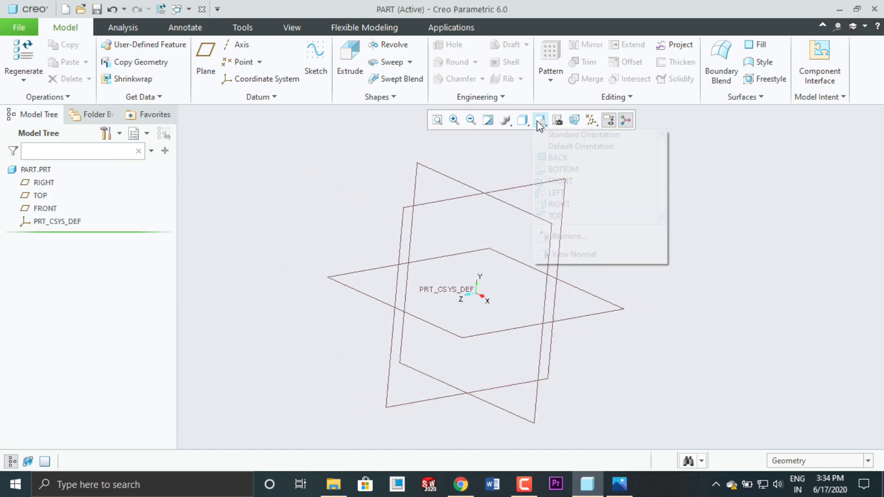
left_click(558, 146)
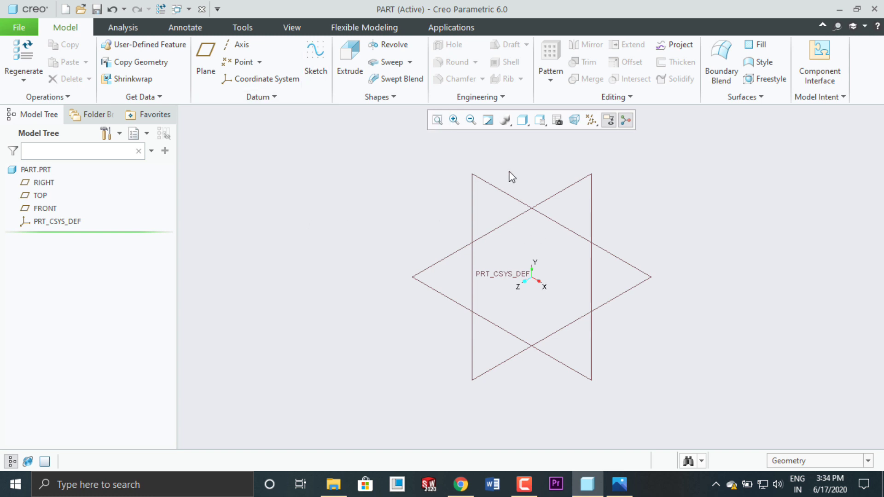
left_click(496, 186)
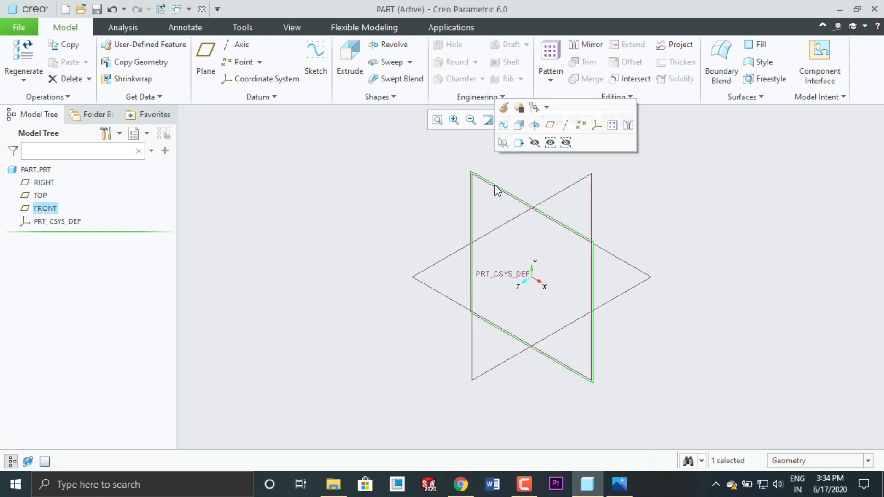
left_click(312, 64)
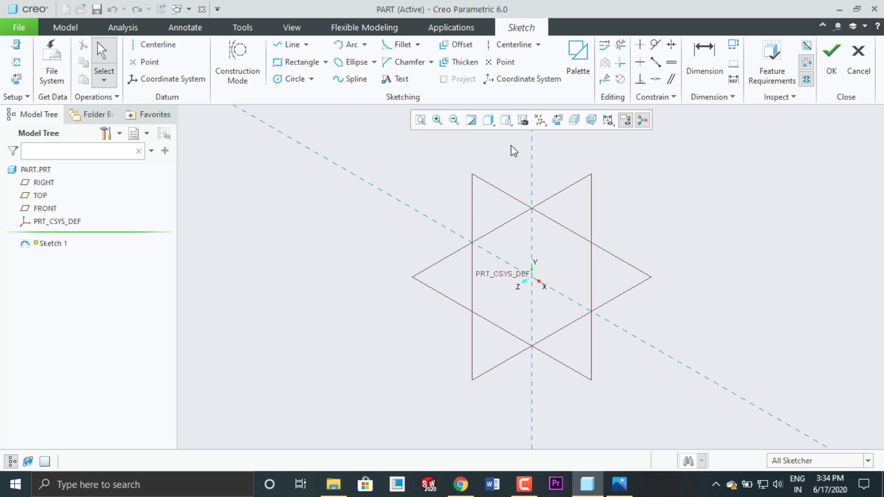
left_click(558, 120)
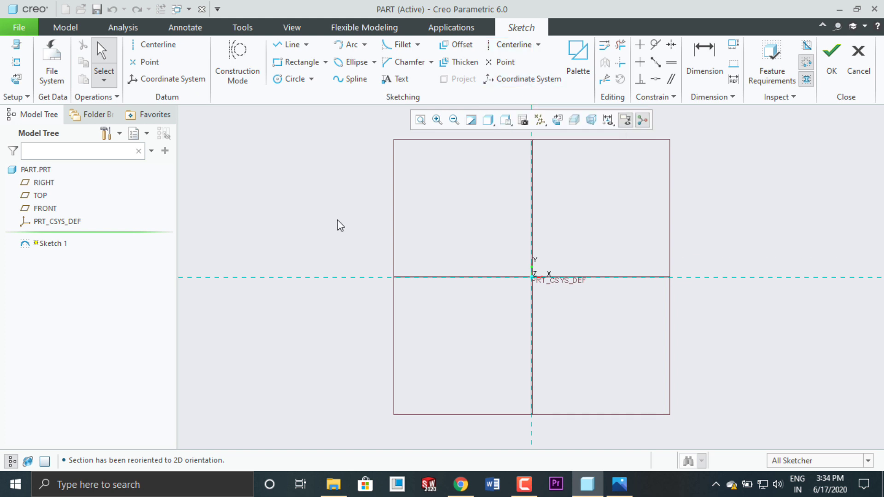
scroll(336, 222, "down", 1)
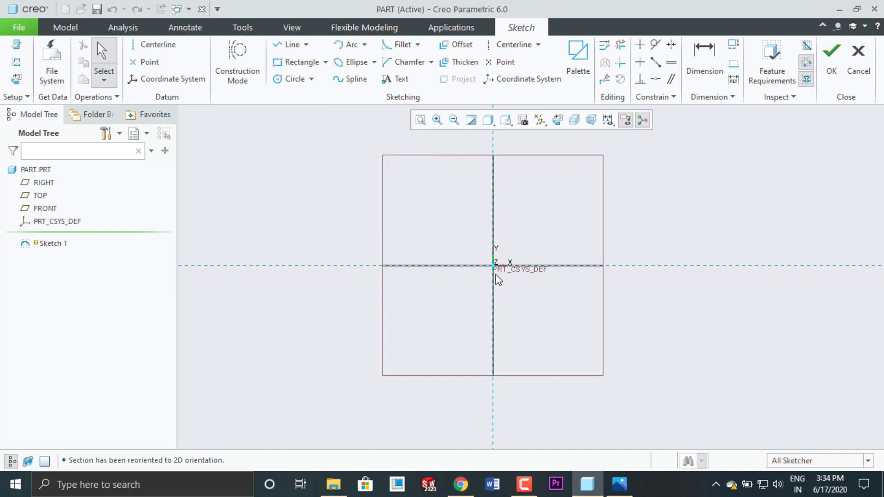
Try a corner rectangle spanning the sketch origin
left_click(326, 63)
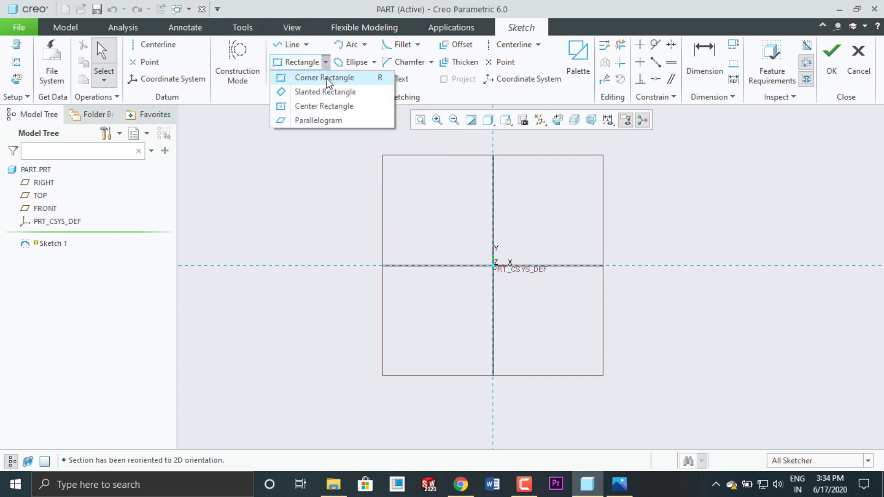
left_click(415, 210)
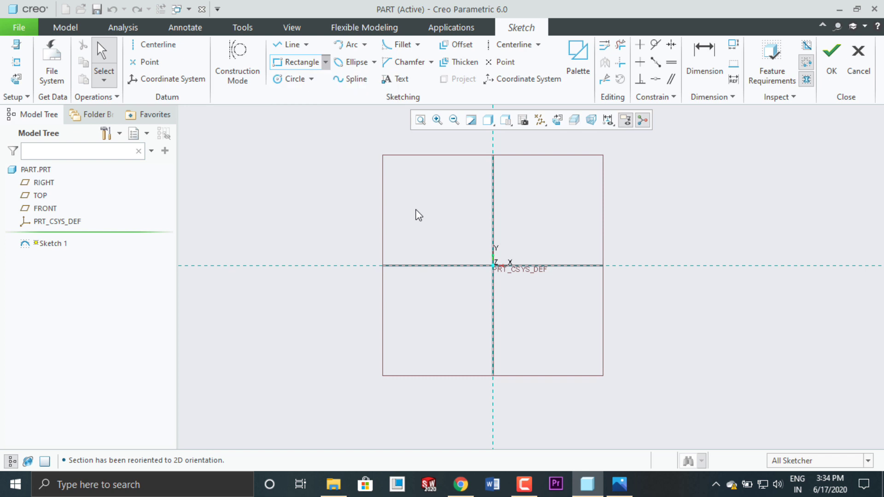
left_click(289, 65)
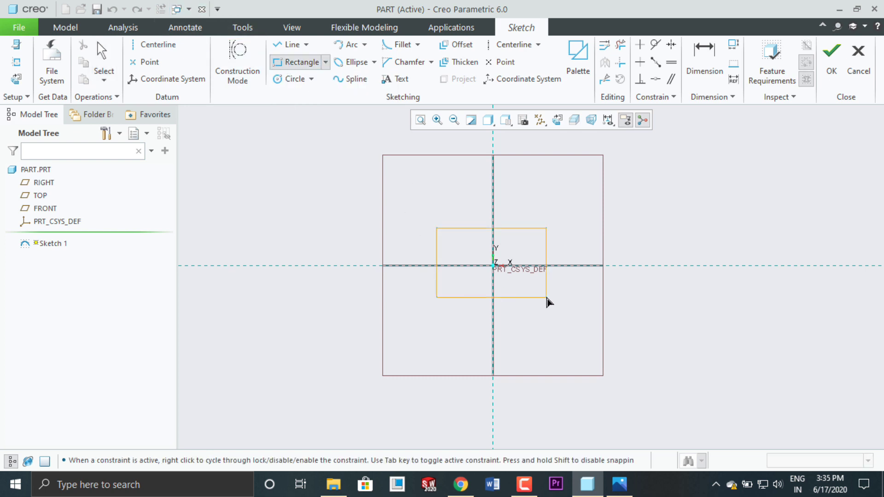
middle_click(538, 279)
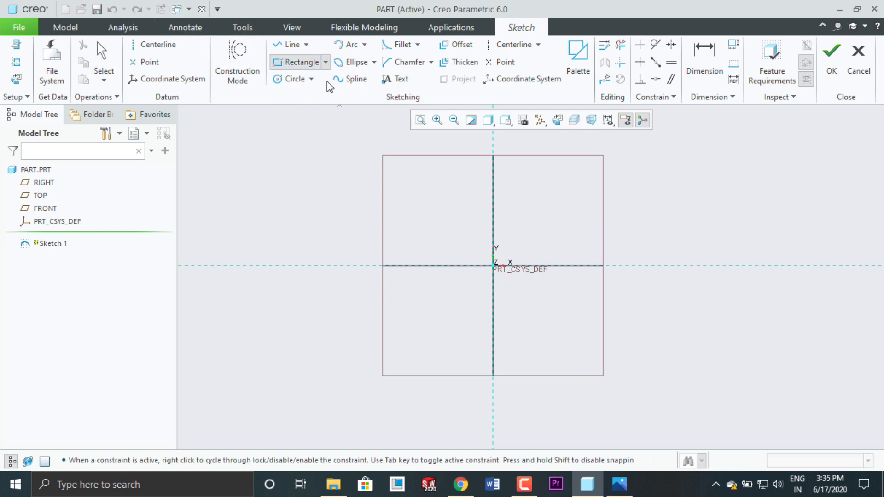
Try a center rectangle in the sketch and undo it
left_click(325, 62)
left_click(335, 106)
left_click(569, 203)
middle_click(603, 209)
left_click(112, 10)
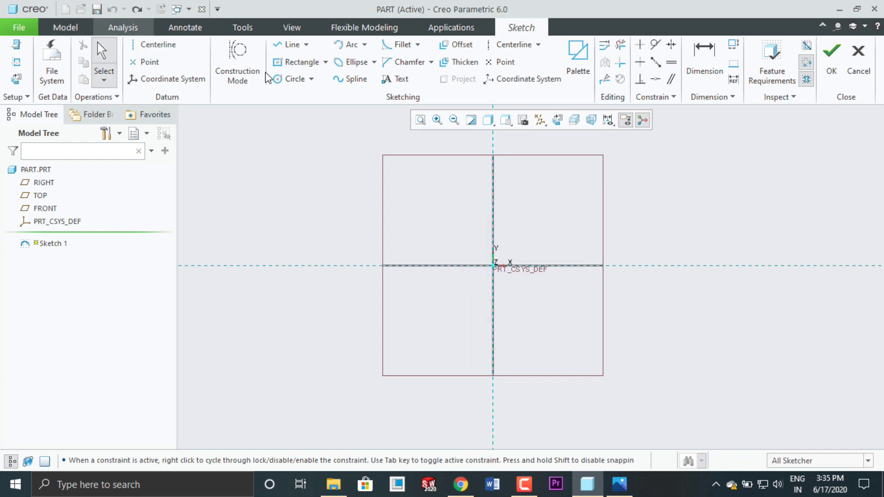
Draw a slanted rectangle with a horizontal base around the origin, about 297 wide and 167 high
left_click(325, 62)
left_click(329, 93)
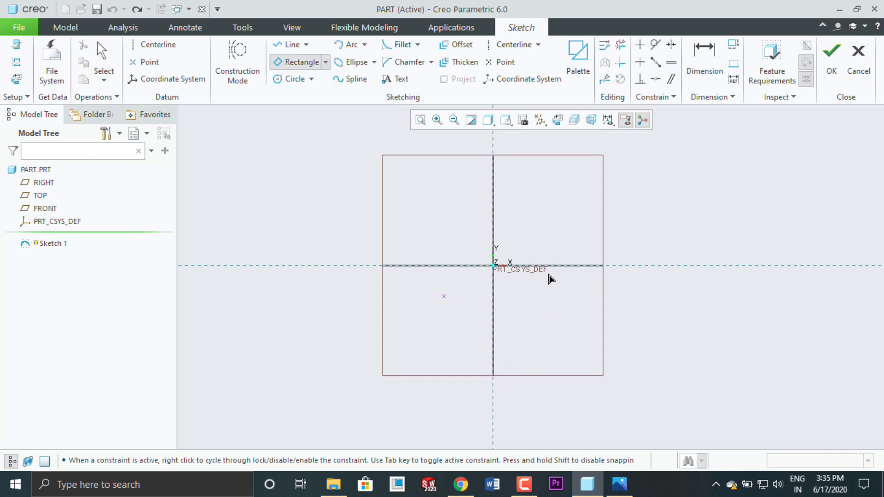
left_click(574, 302)
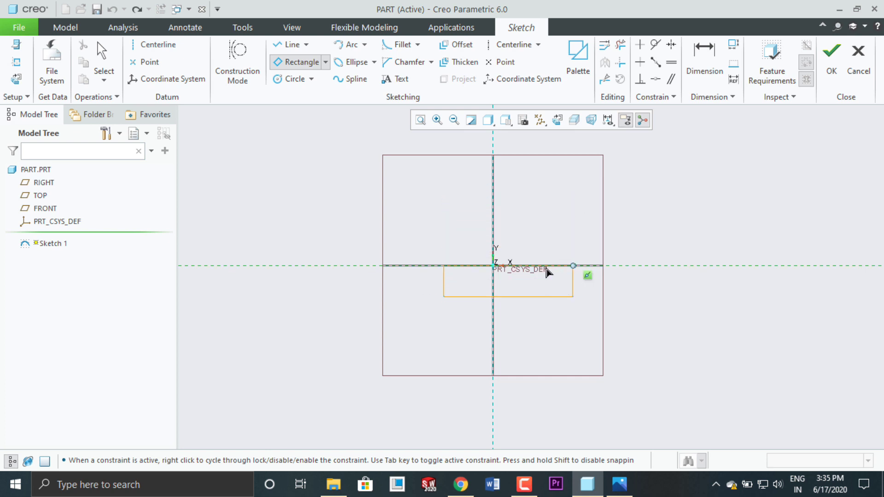
left_click(562, 233)
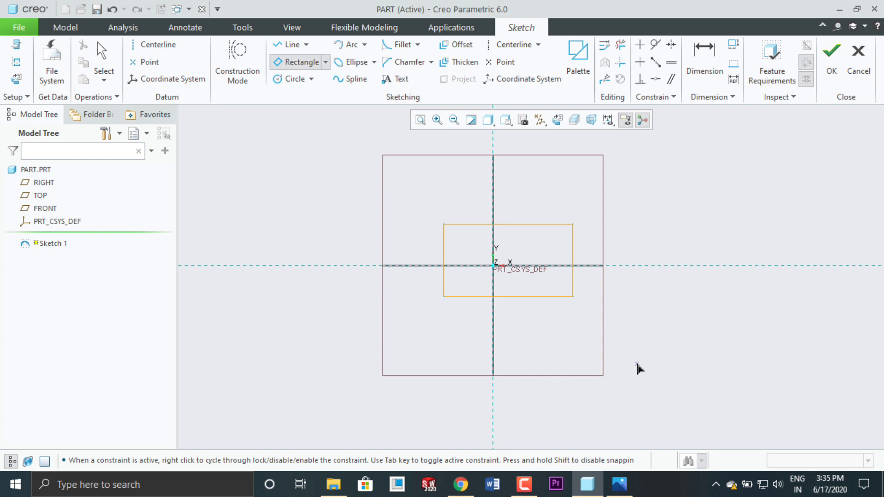
middle_click(637, 364)
left_click(637, 364)
Draw a second slanted rectangle outside the reference planes to the right, tilted about 40 degrees with short sides about 161 long
left_click(297, 65)
left_click(662, 377)
left_click(760, 296)
left_click(695, 262)
middle_click(662, 224)
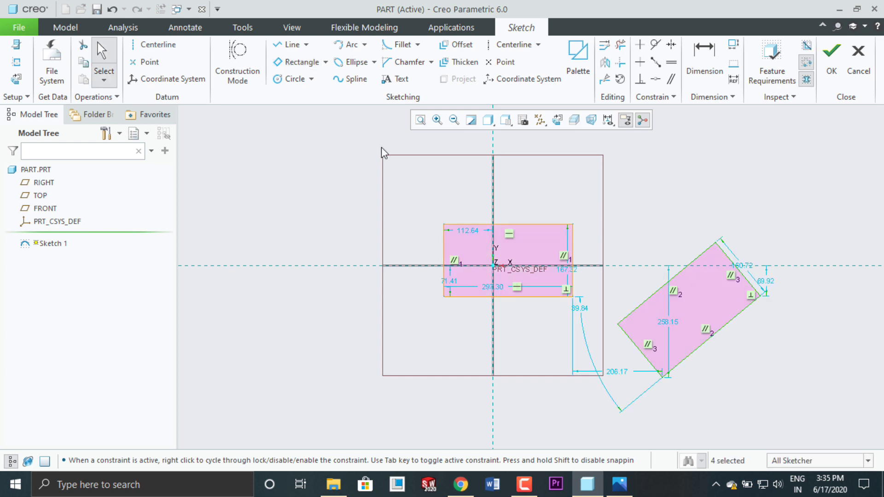
Draw a center-and-point circle about 231 in diameter to the left of the reference planes
left_click(312, 79)
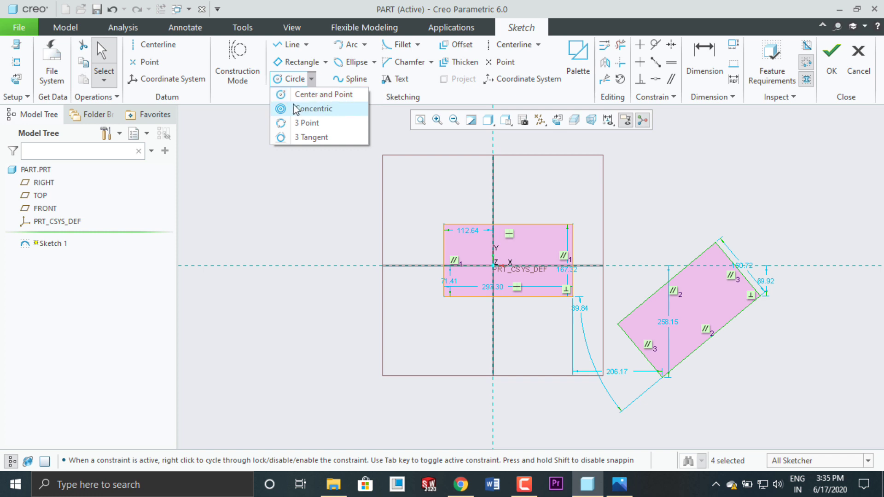
left_click(325, 243)
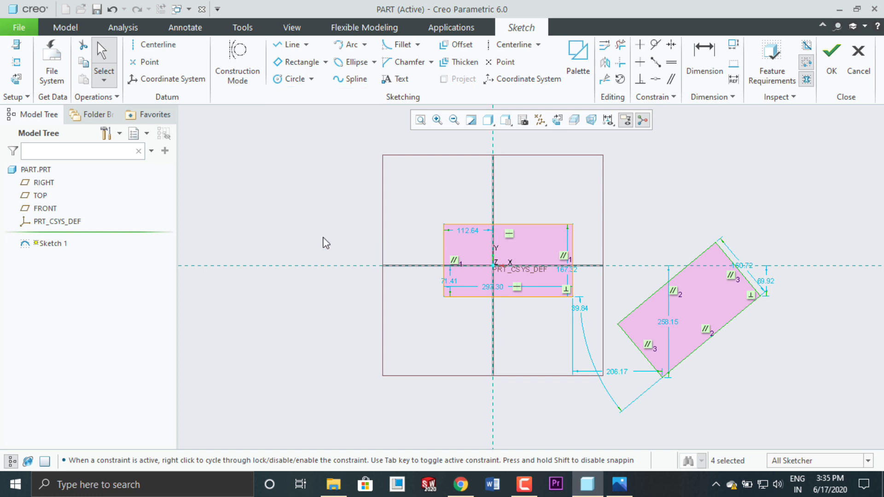
left_click(291, 79)
left_click(316, 240)
left_click(338, 195)
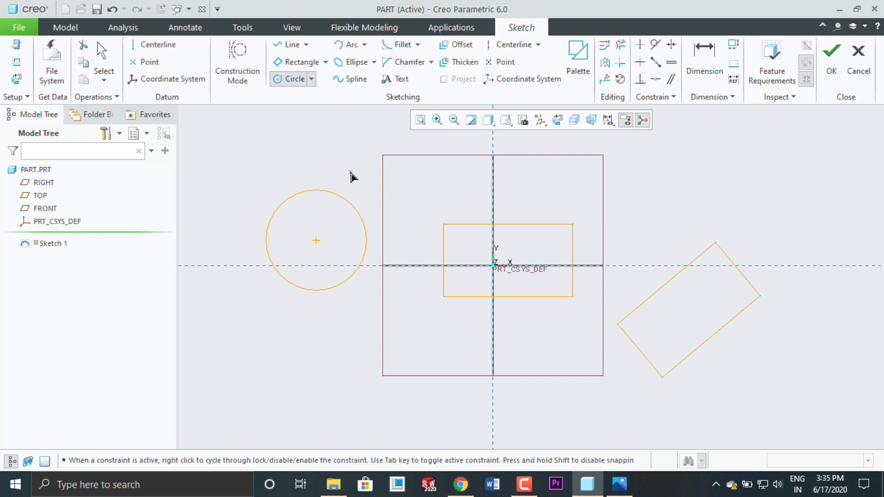
middle_click(352, 177)
Draw a concentric circle about 409 in diameter around the existing circle left of the reference planes
left_click(311, 79)
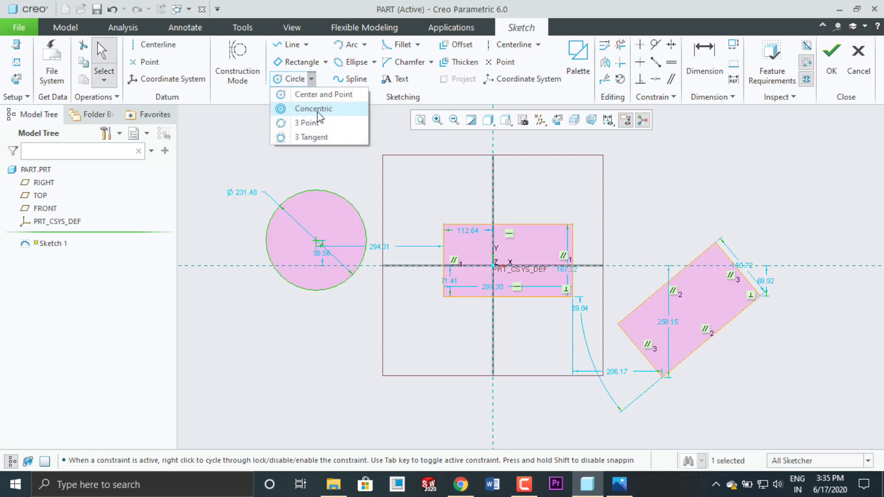
left_click(320, 112)
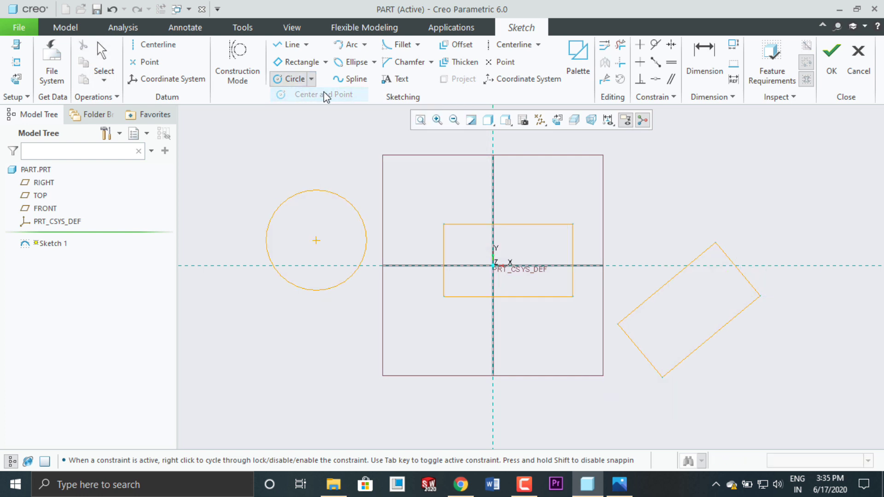
left_click(311, 79)
left_click(319, 112)
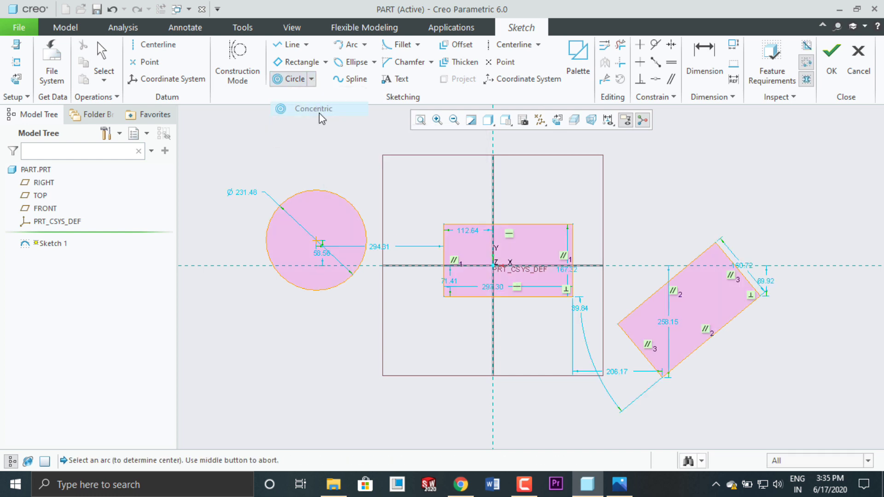
left_click(303, 193)
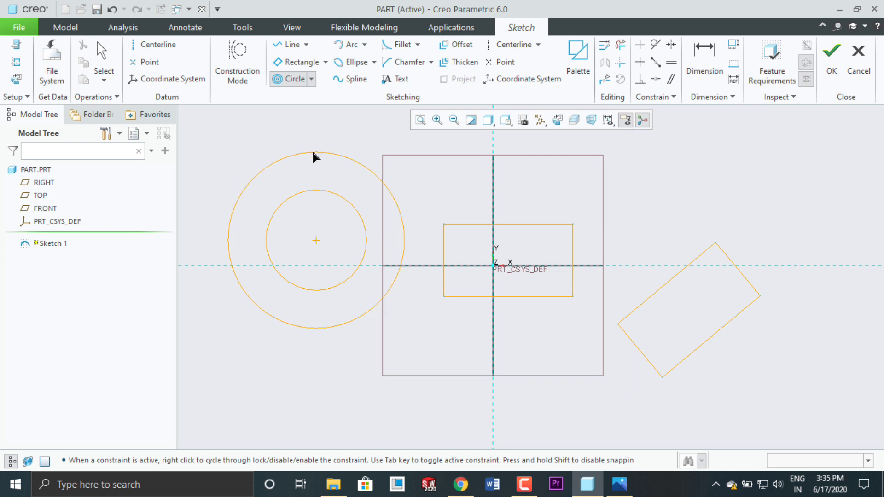
left_click(310, 198)
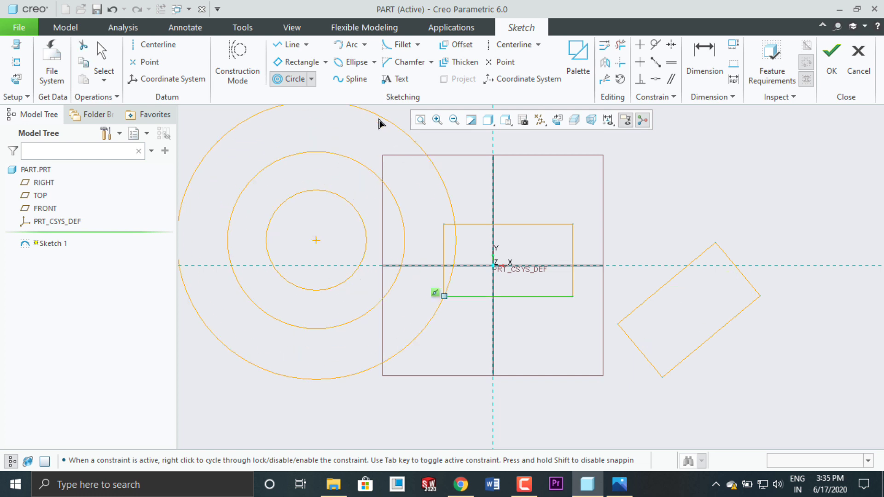
middle_click(317, 162)
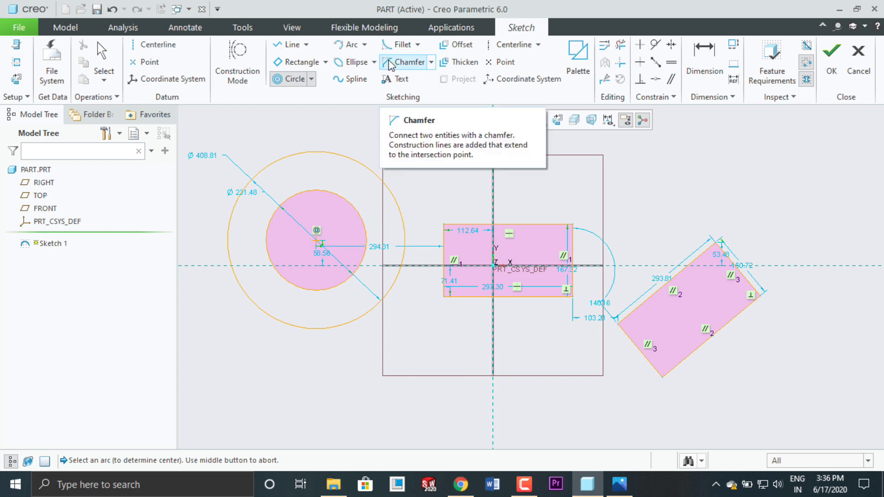
Try an arc with its two endpoints above the tilted rectangle and cancel it
left_click(357, 45)
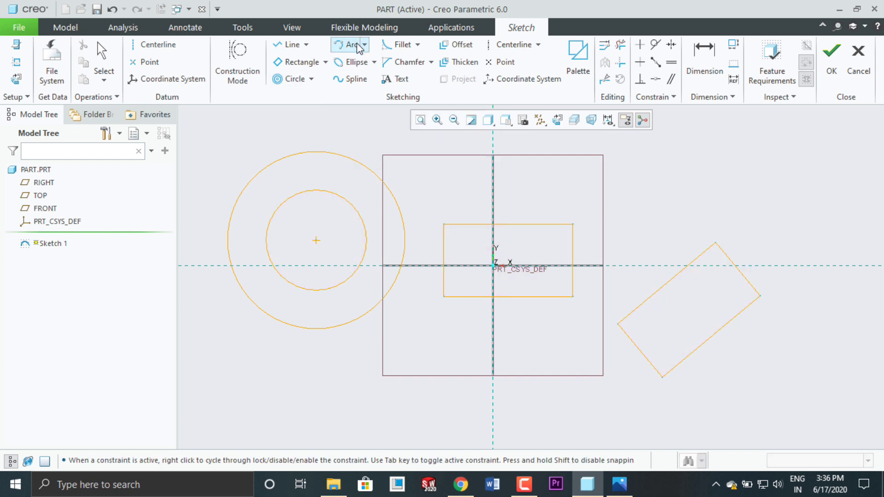
left_click(644, 202)
left_click(842, 192)
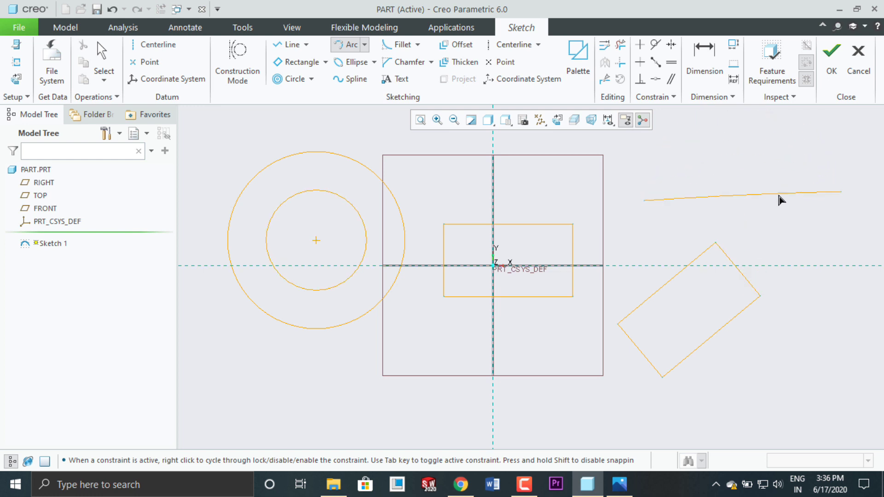
middle_click(757, 208)
Try an axis-ends ellipse with a horizontal major axis below the circles and cancel it
left_click(355, 62)
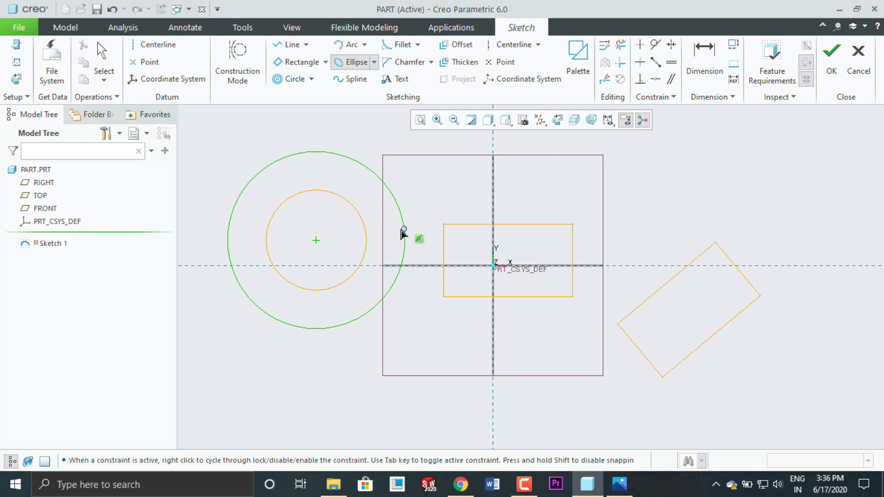
left_click(311, 380)
left_click(469, 382)
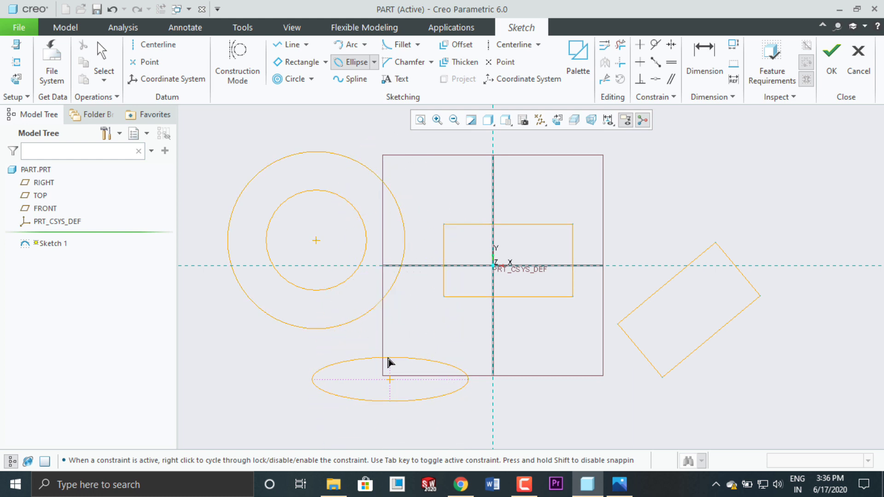
middle_click(378, 343)
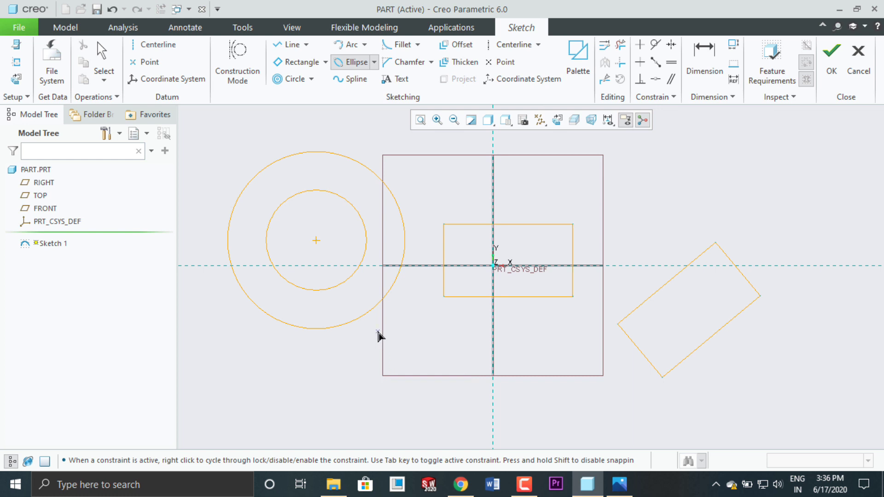
Draw a closed wavy spline through 16 points that encloses both circles and both rectangles
left_click(352, 82)
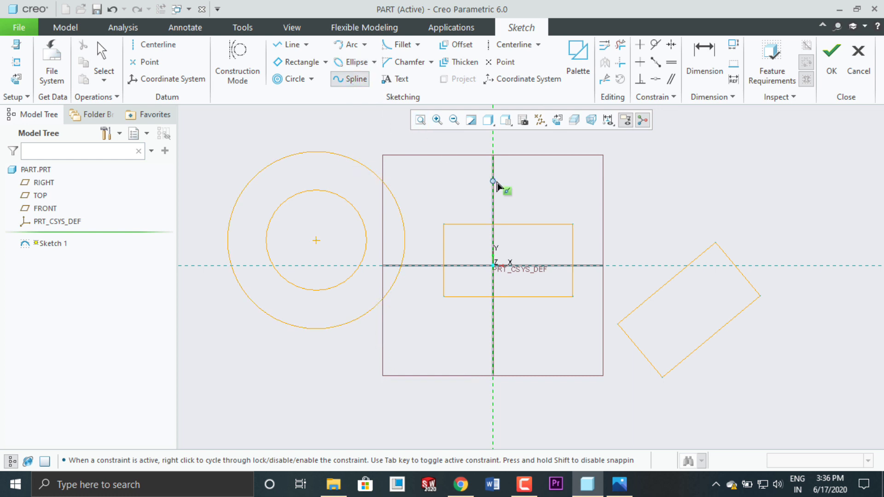
left_click(469, 175)
left_click(637, 179)
left_click(635, 231)
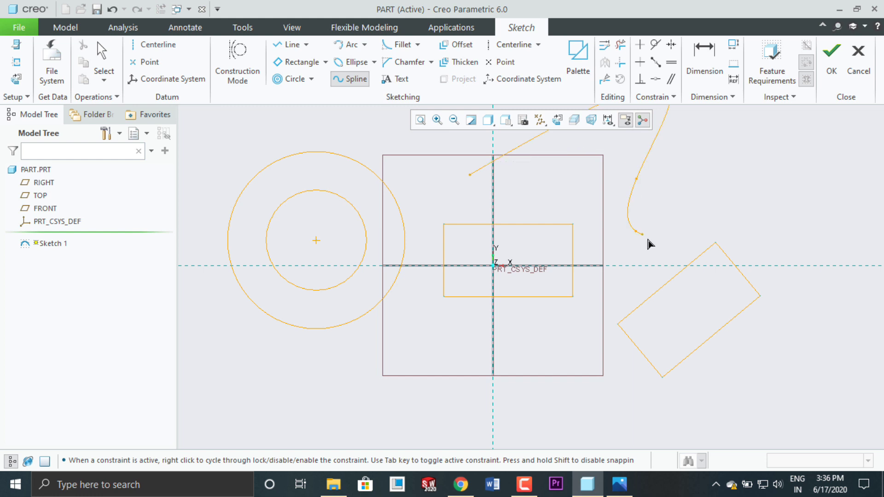
left_click(747, 184)
left_click(823, 237)
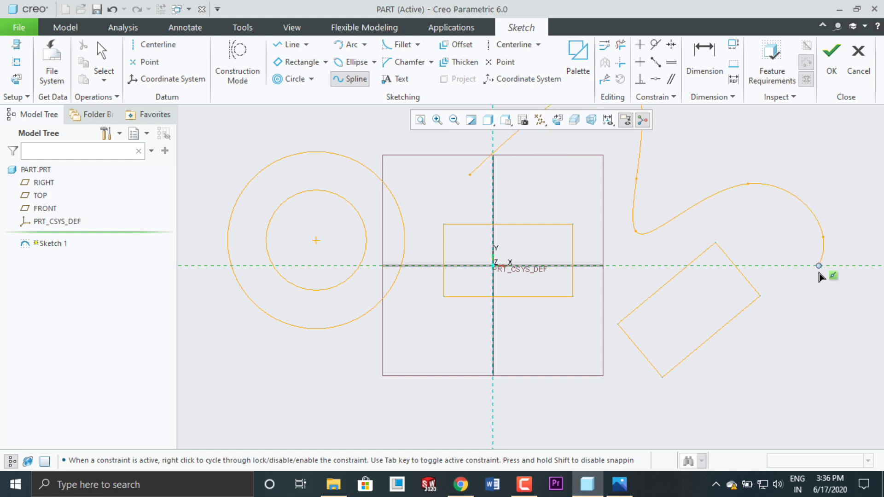
left_click(815, 299)
left_click(779, 390)
left_click(685, 417)
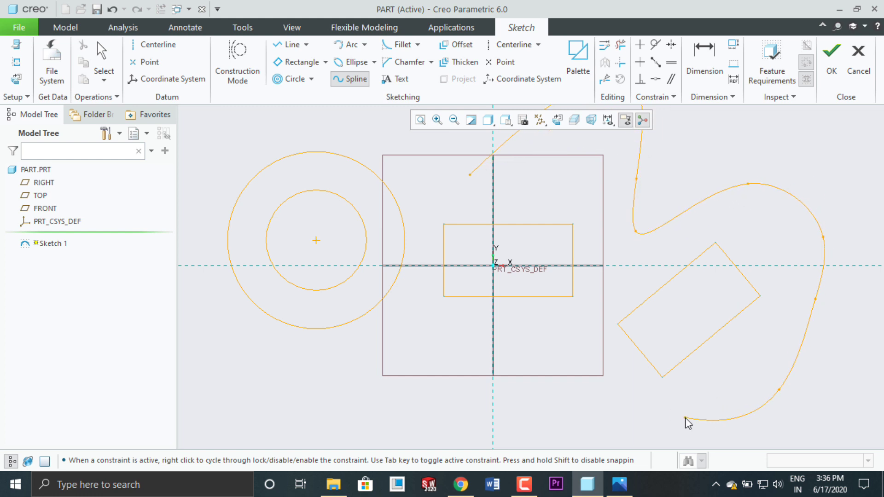
left_click(612, 399)
left_click(528, 350)
left_click(397, 351)
left_click(333, 396)
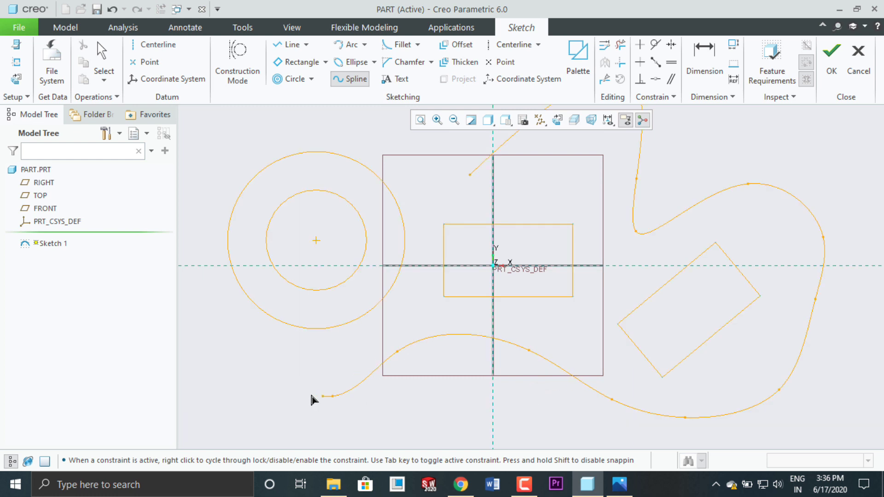
left_click(215, 355)
left_click(185, 245)
left_click(211, 159)
left_click(349, 132)
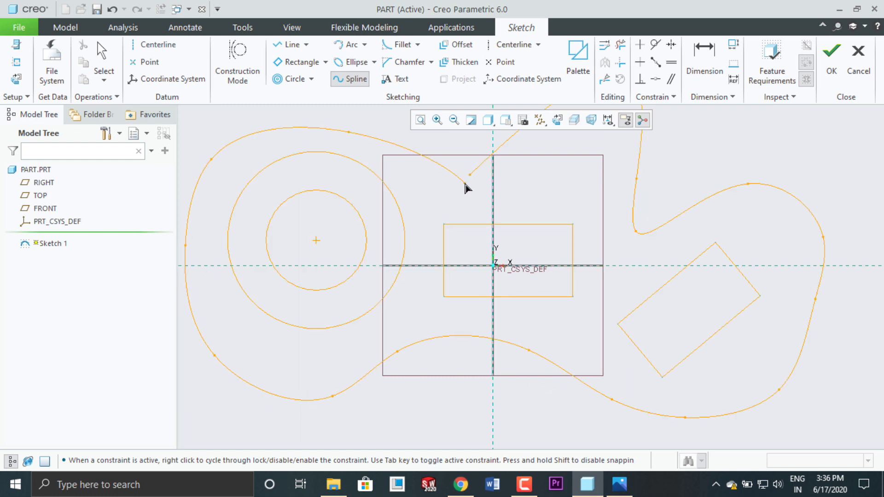
left_click(470, 174)
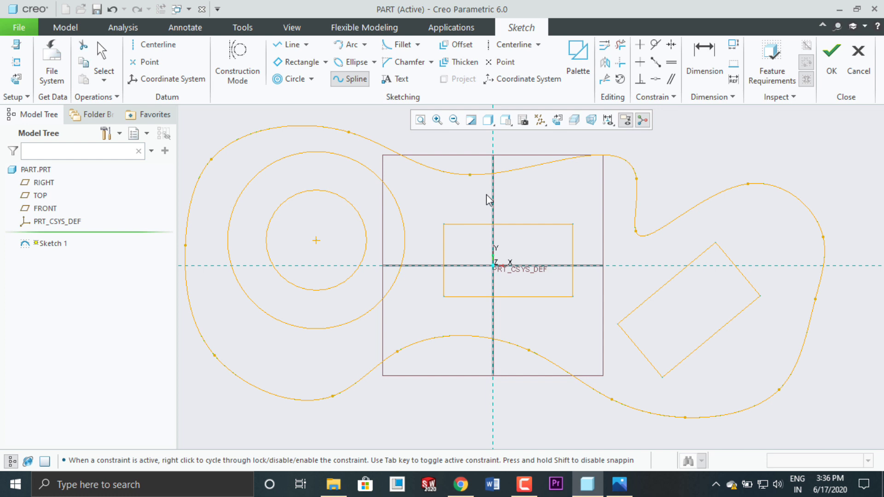
Fillet the center rectangle's upper-left corner with a radius of about 43 and its upper-right corner with about 27
left_click(403, 46)
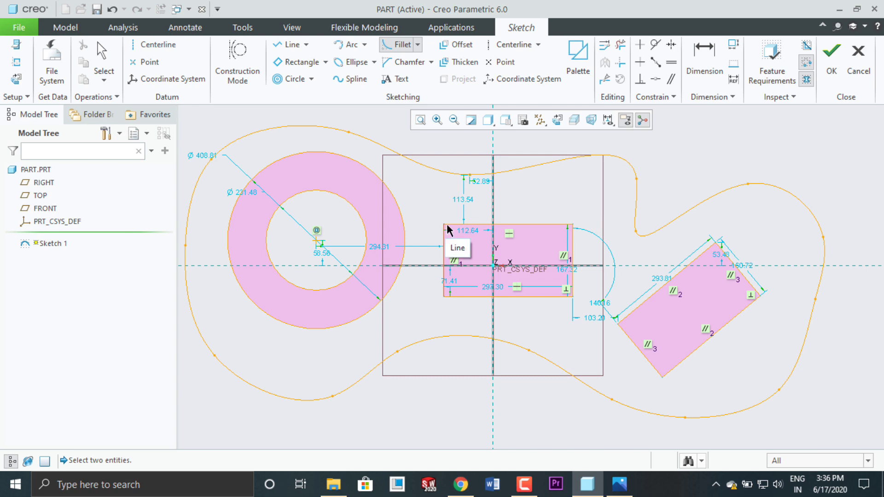
scroll(430, 230, "up", 3)
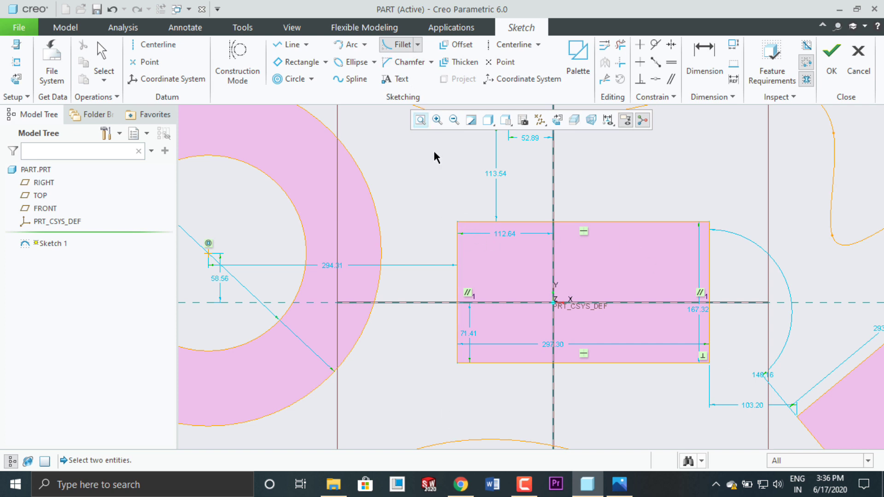
left_click(511, 223)
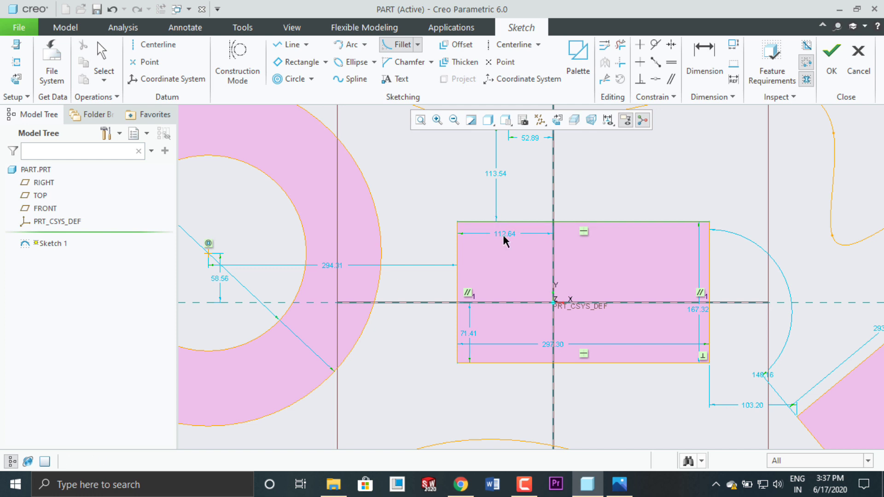
left_click(456, 264)
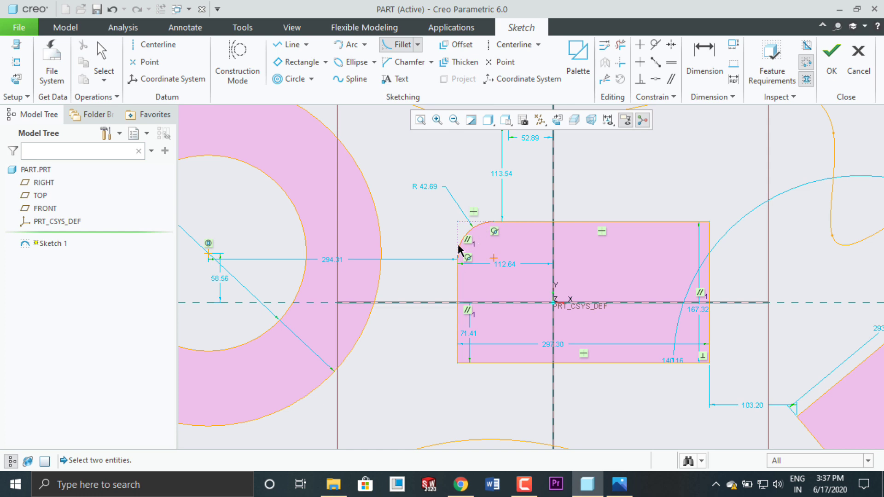
left_click(687, 221)
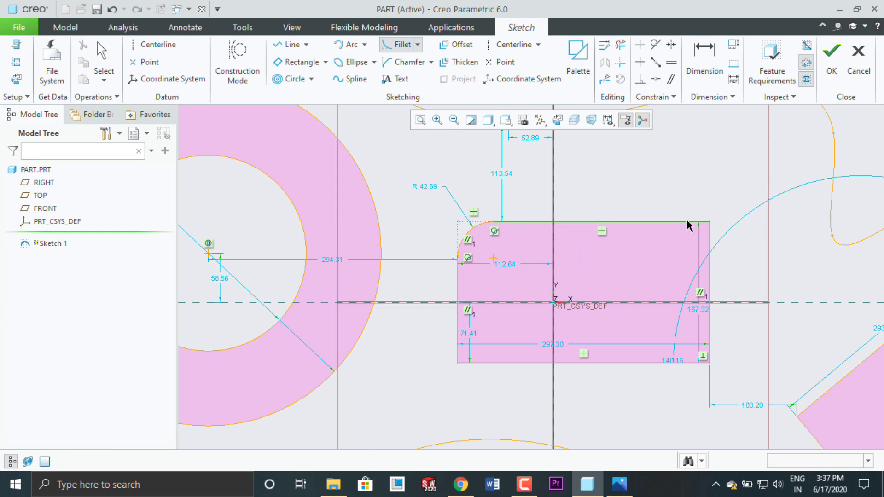
left_click(710, 248)
scroll(377, 263, "down", 4)
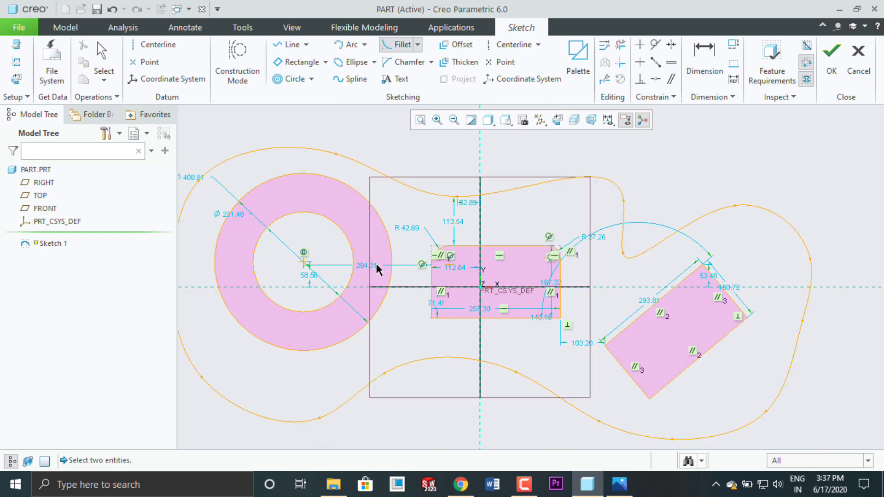
Set the radius of the center rectangle's upper-left fillet to 20
scroll(402, 264, "up", 3)
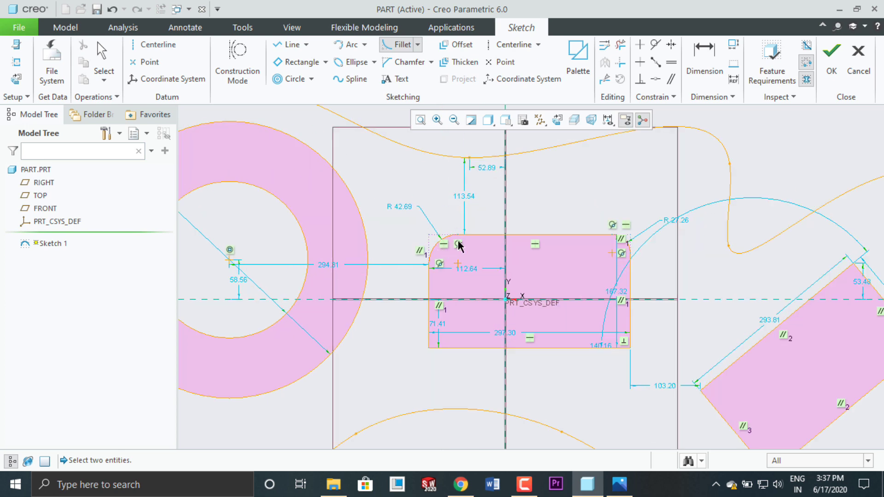
middle_click(404, 210)
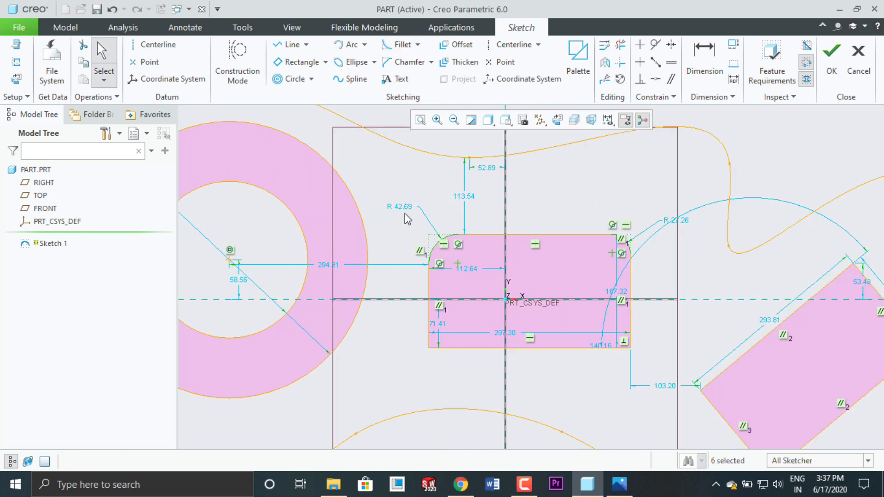
double_click(405, 210)
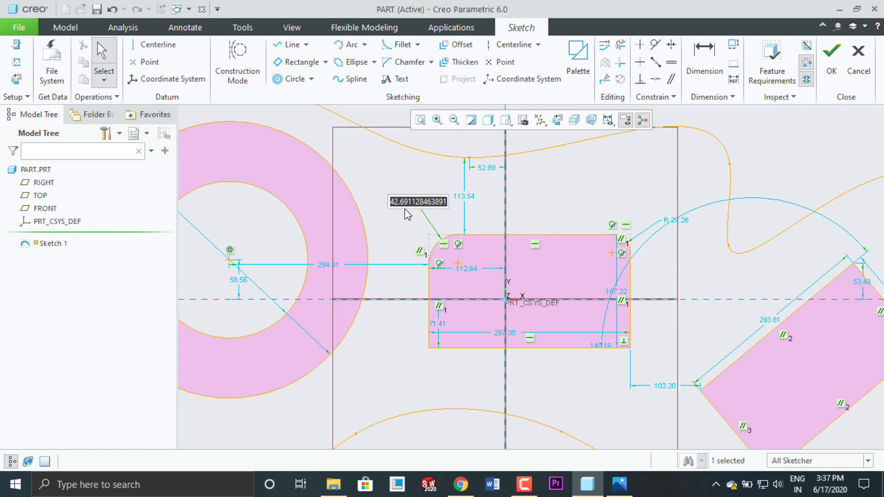
type("20")
key("Return")
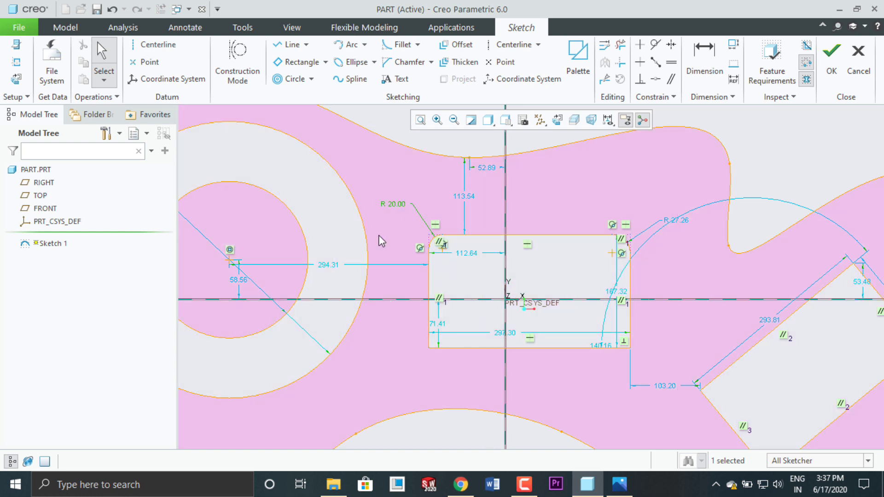
Chamfer the center rectangle's lower-right corner, about 16 wide and 20 high
scroll(410, 285, "down", 3)
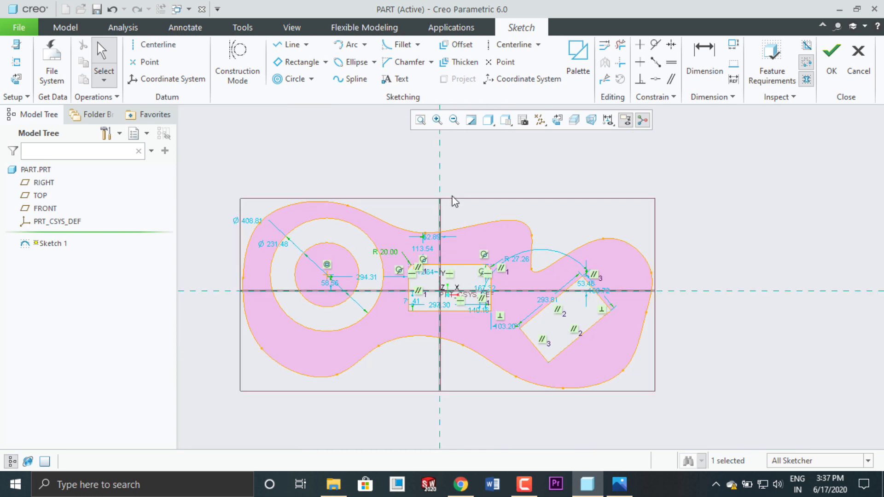
left_click(410, 63)
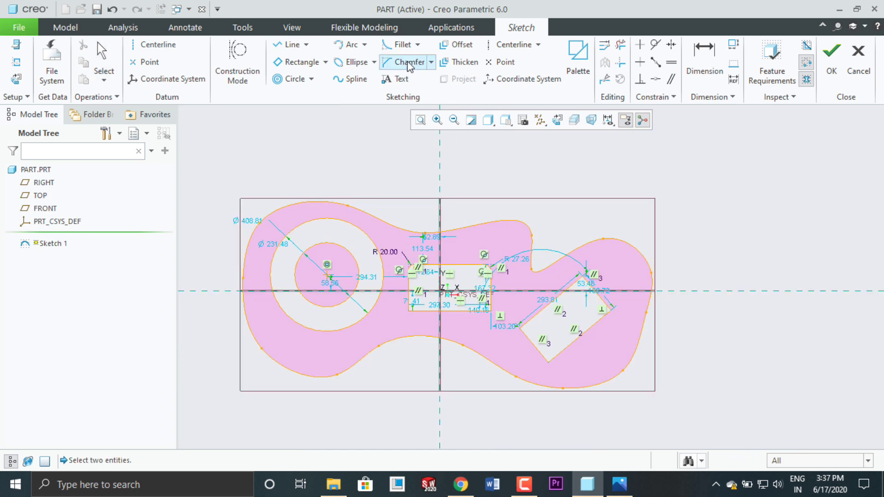
scroll(410, 282, "up", 6)
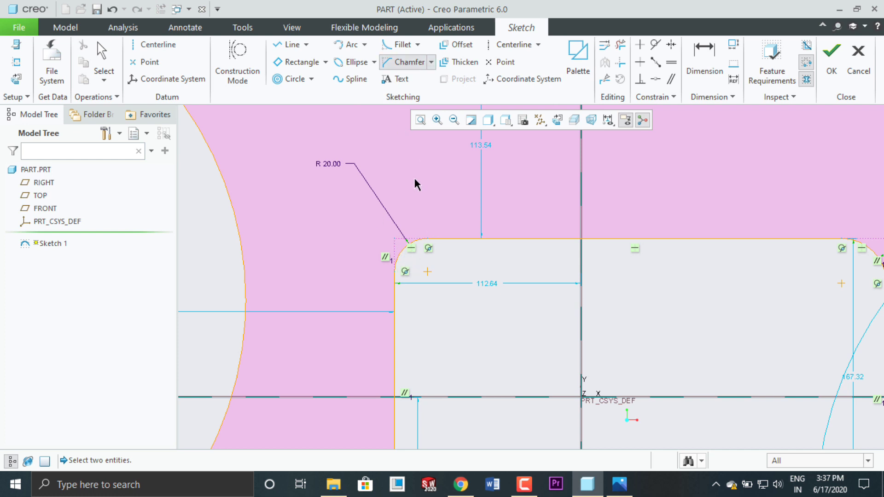
scroll(368, 260, "down", 3)
scroll(571, 350, "up", 5)
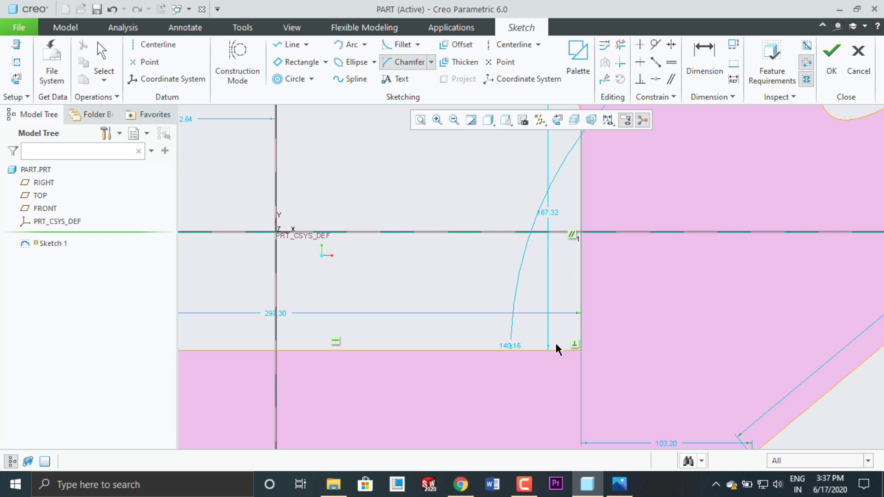
left_click(555, 346)
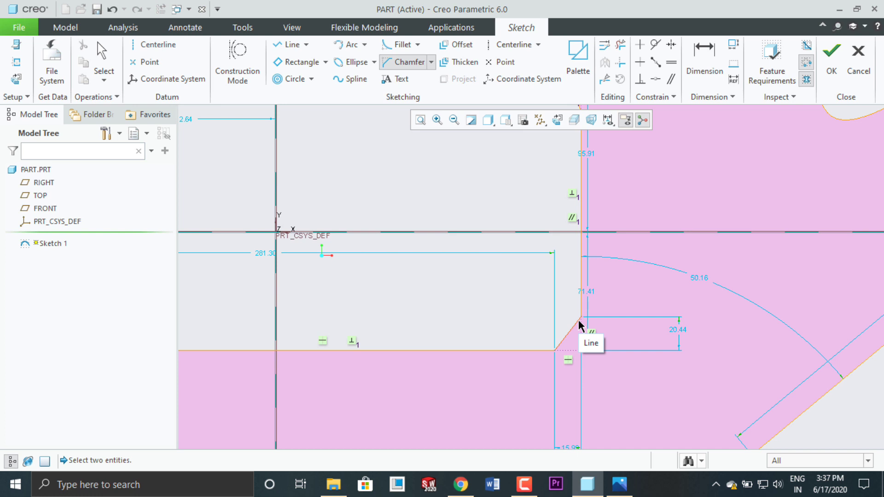
scroll(581, 323, "down", 5)
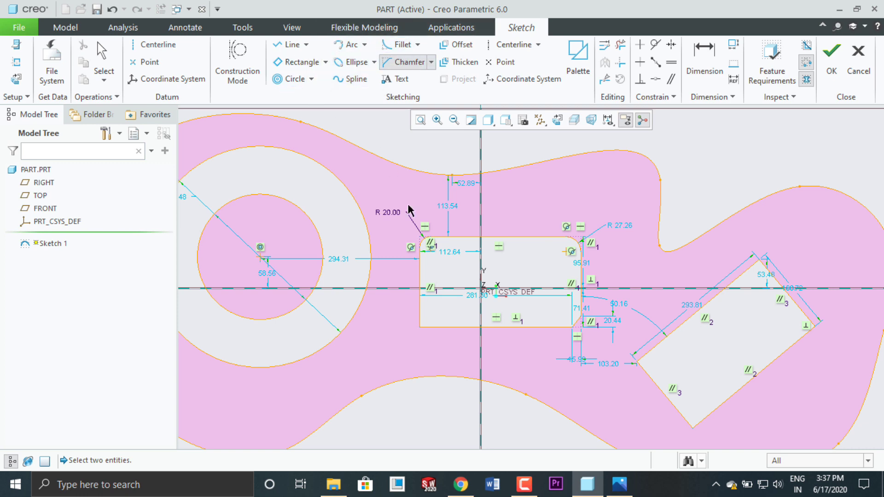
scroll(410, 211, "down", 3)
scroll(378, 248, "down", 2)
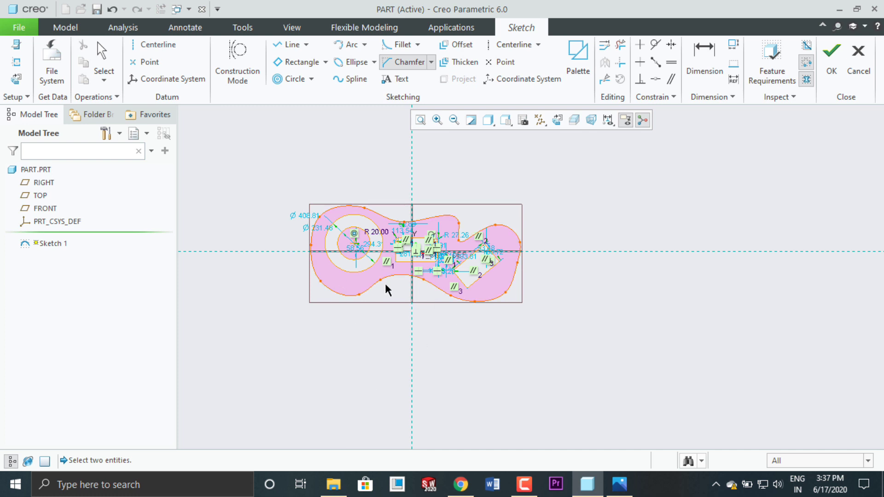
Open the sketcher palette and examine the ready-made sections in its polygon, profile, star and shape categories
scroll(355, 270, "up", 2)
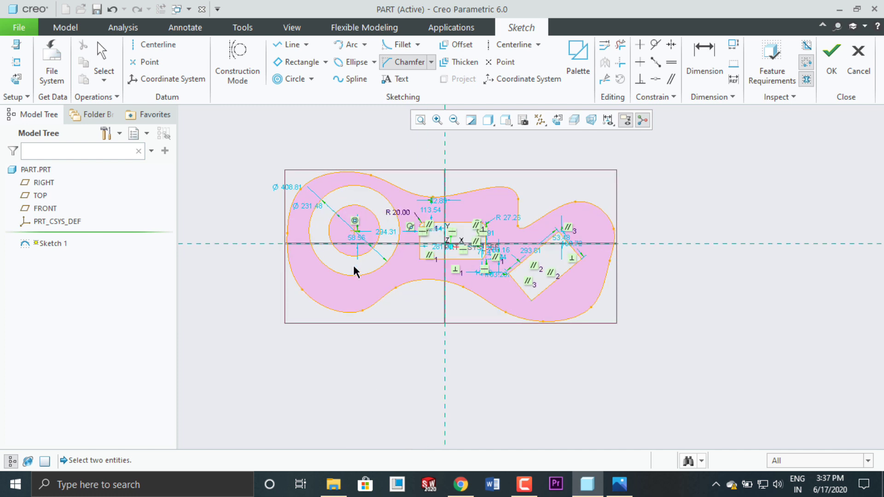
scroll(385, 271, "down", 2)
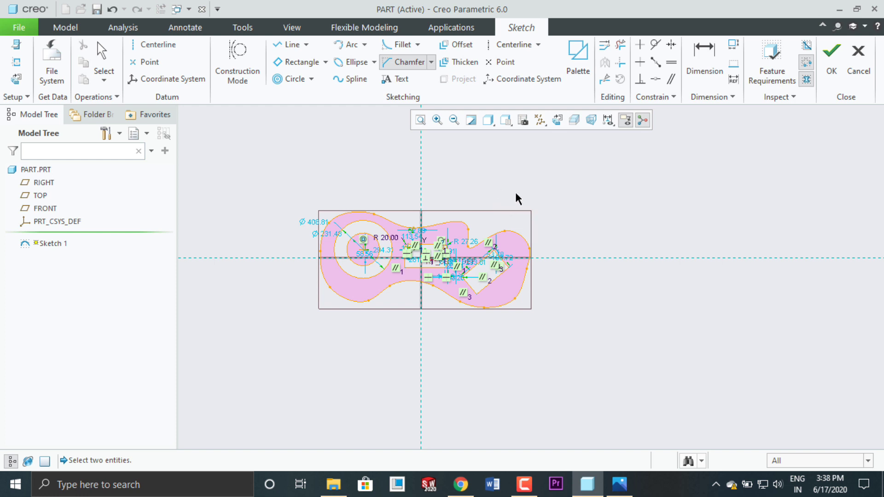
left_click(585, 73)
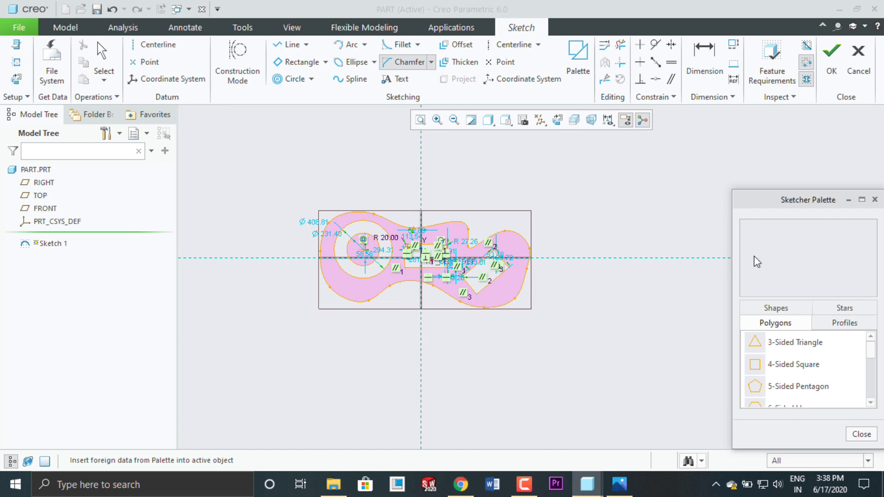
left_click_drag(806, 196, 769, 161)
left_click(750, 263)
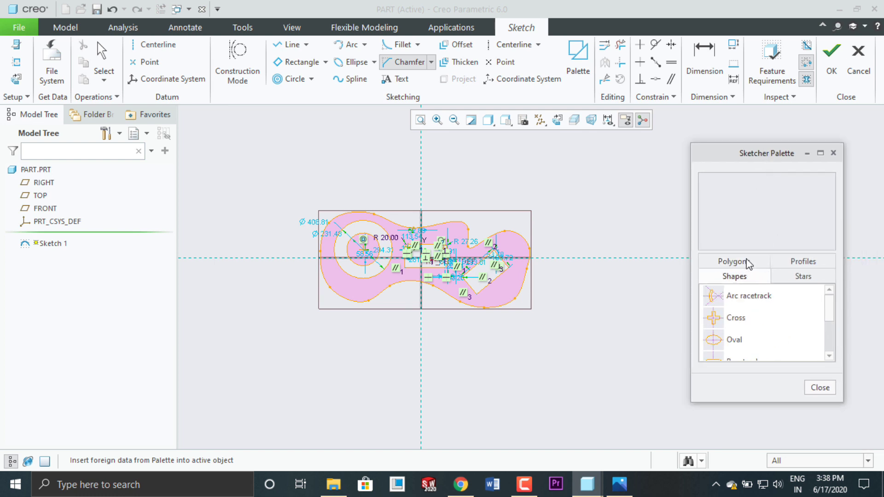
left_click(804, 265)
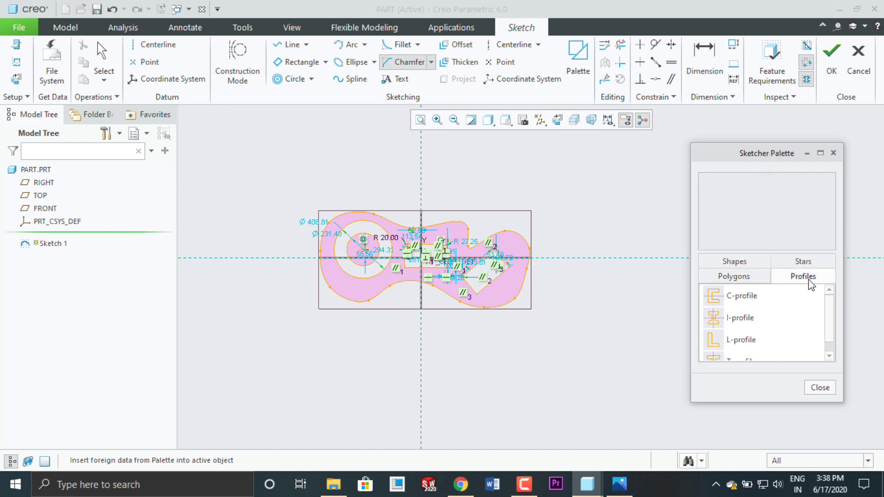
left_click(805, 262)
left_click(737, 261)
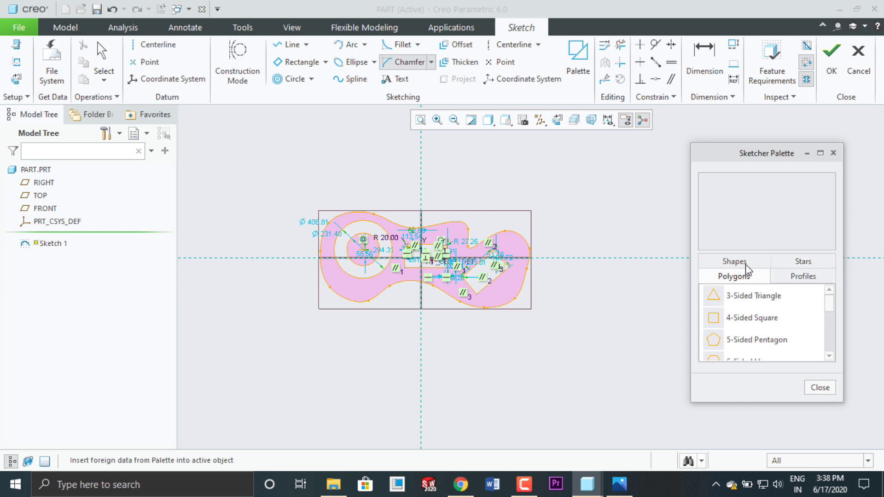
left_click(746, 264)
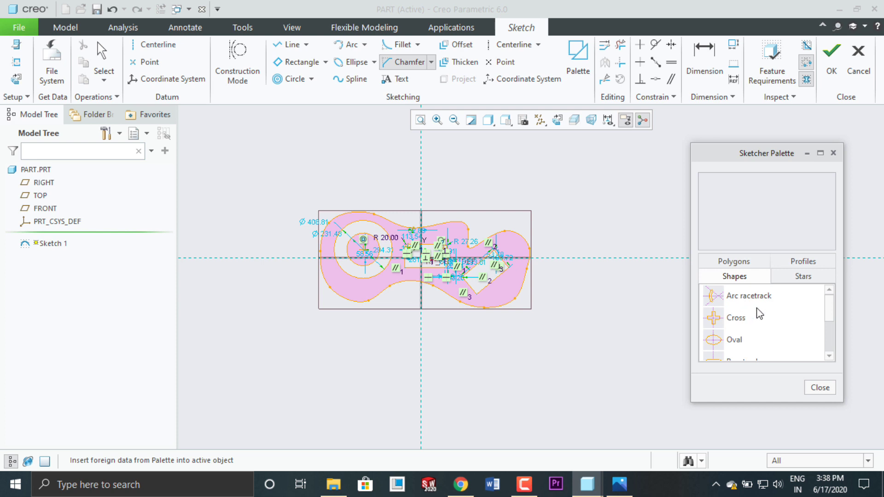
scroll(744, 328, "down", 2)
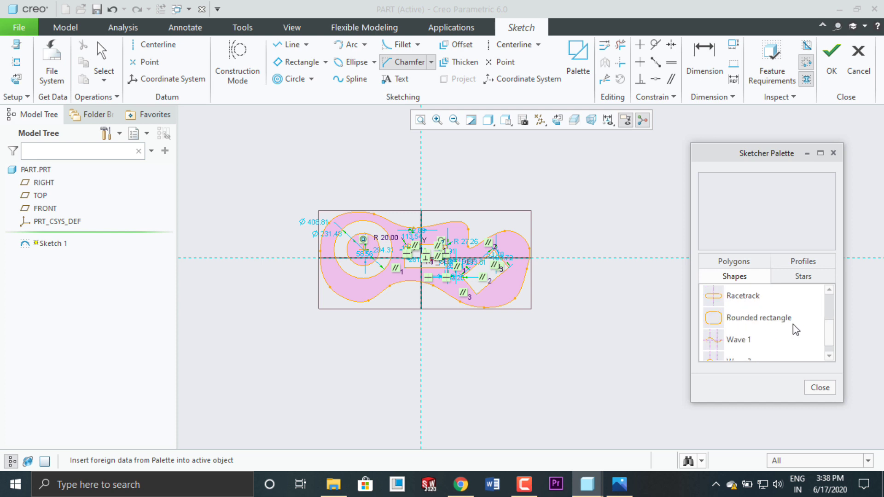
scroll(748, 352, "down", 1)
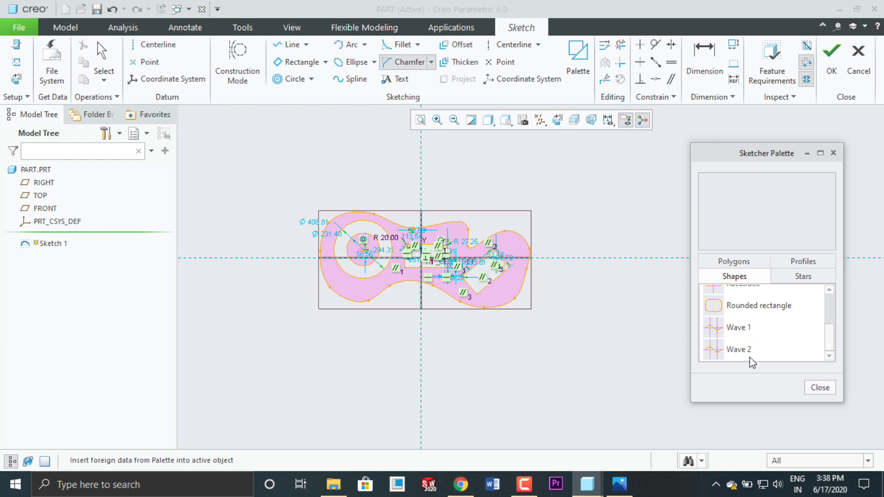
left_click(789, 279)
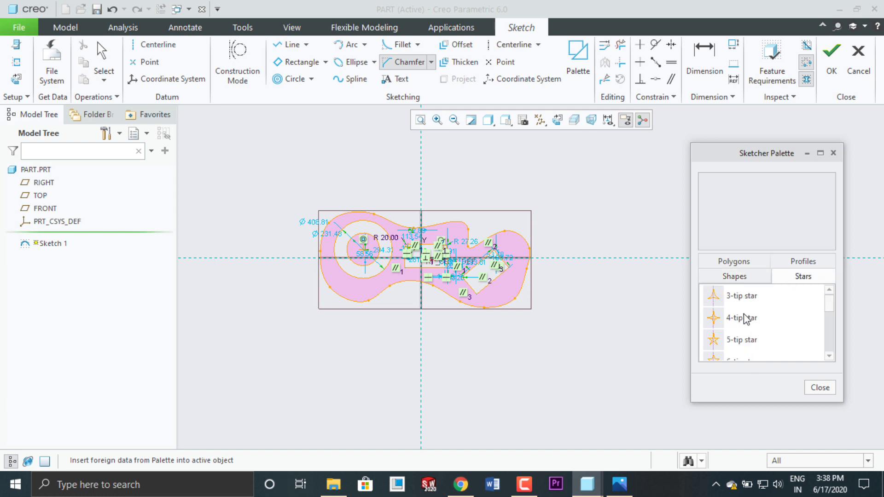
scroll(755, 338, "down", 3)
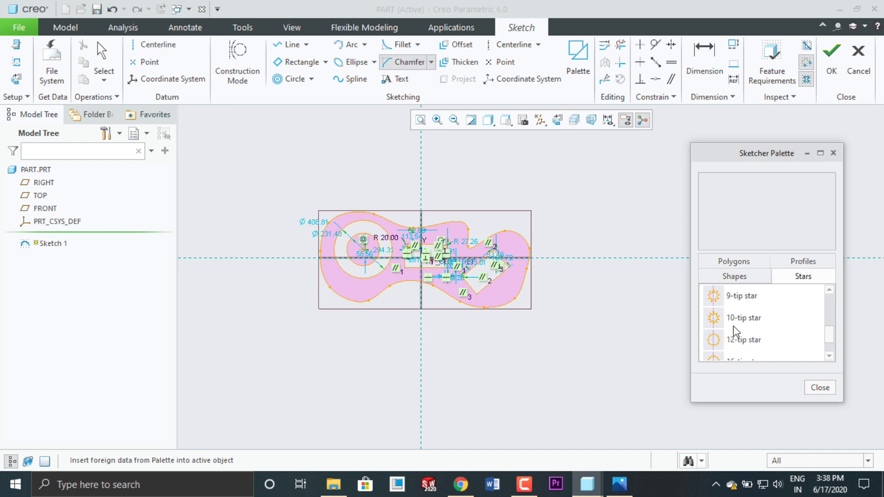
scroll(749, 335, "down", 1)
left_click(754, 278)
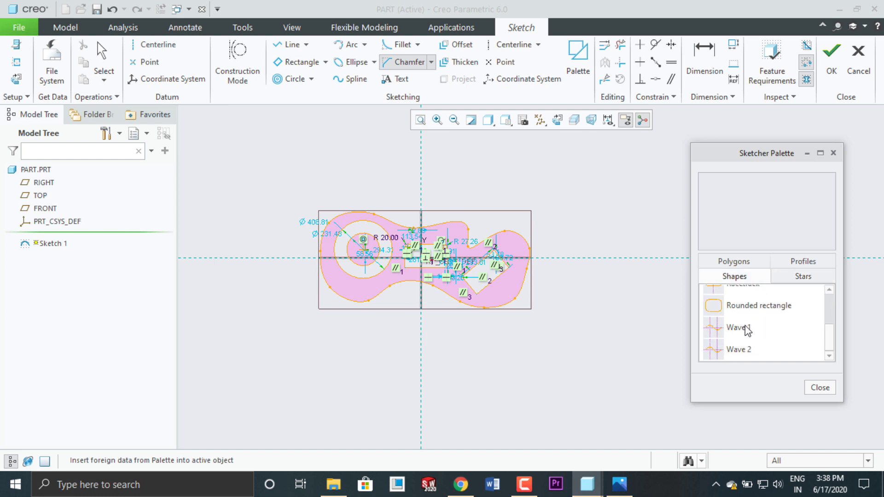
Insert a 6-sided hexagon from the palette below the spline outline, with a side length of about 264
left_click(734, 261)
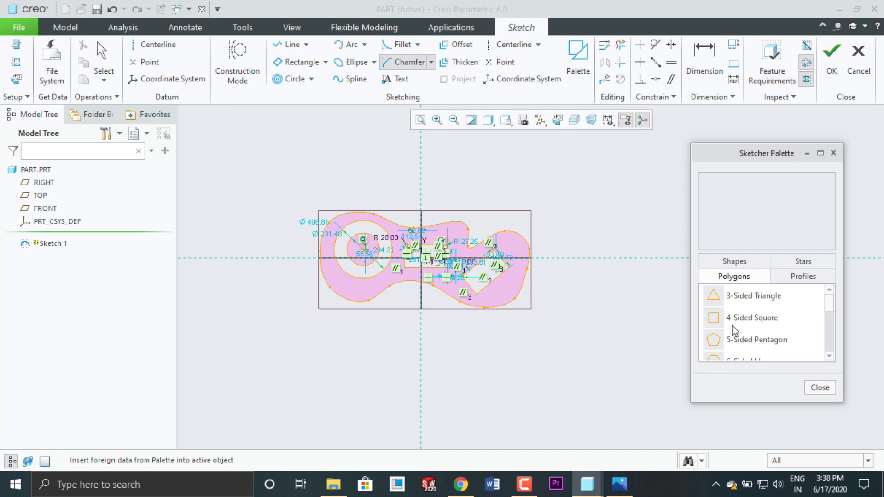
scroll(780, 345, "down", 1)
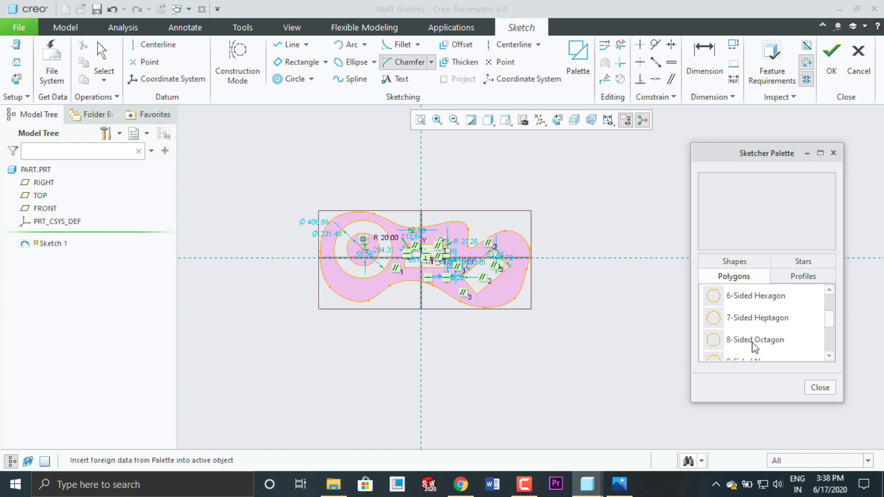
scroll(768, 341, "down", 1)
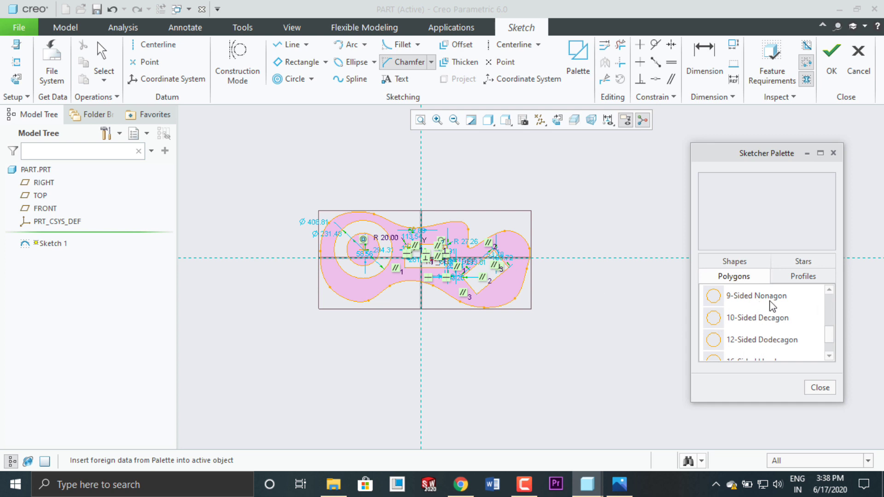
scroll(776, 322, "up", 1)
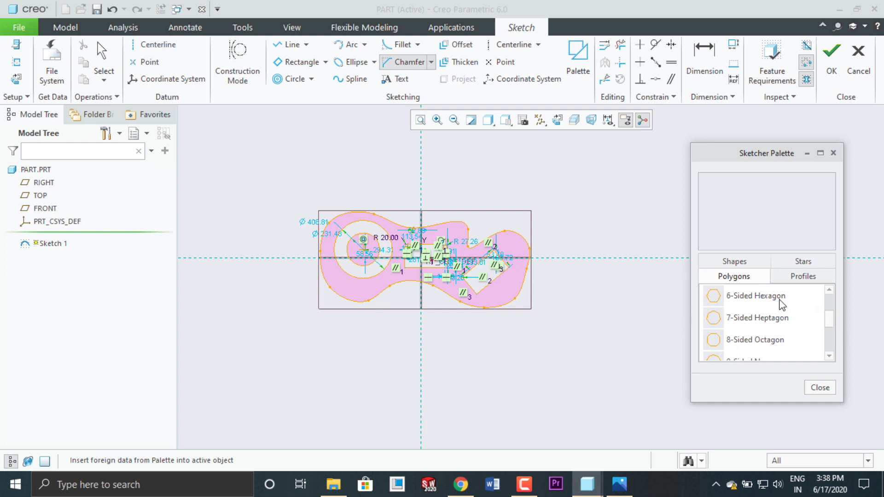
left_click(750, 297)
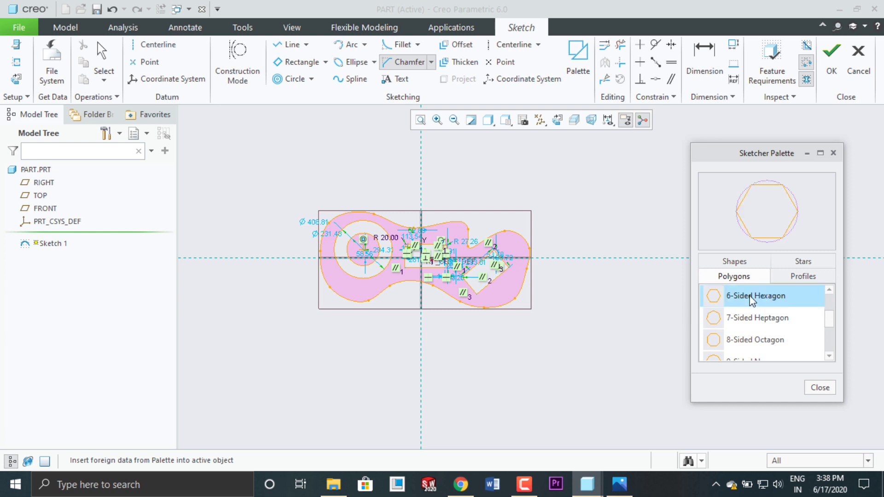
mouse_move(754, 297)
left_mouse_down()
mouse_move(486, 329)
mouse_move(489, 356)
left_mouse_up()
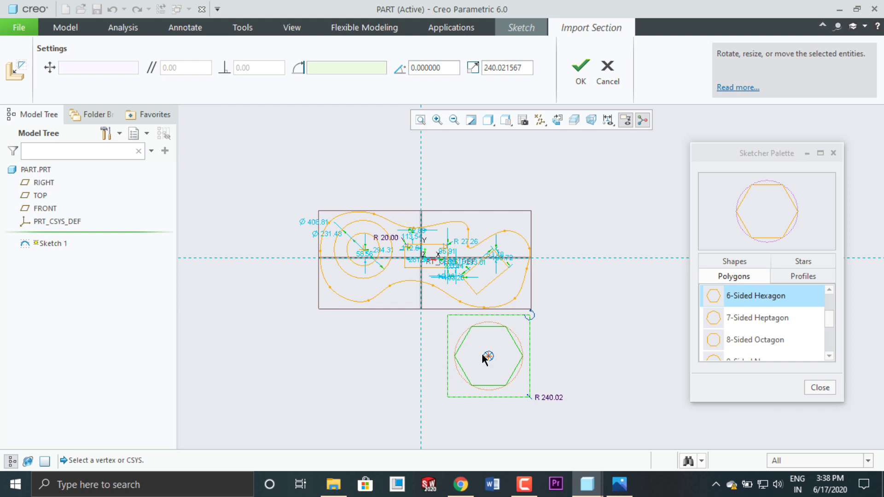
mouse_move(525, 395)
left_mouse_down()
mouse_move(566, 439)
mouse_move(513, 374)
mouse_move(547, 412)
mouse_move(535, 402)
mouse_move(540, 421)
mouse_move(533, 401)
left_mouse_up()
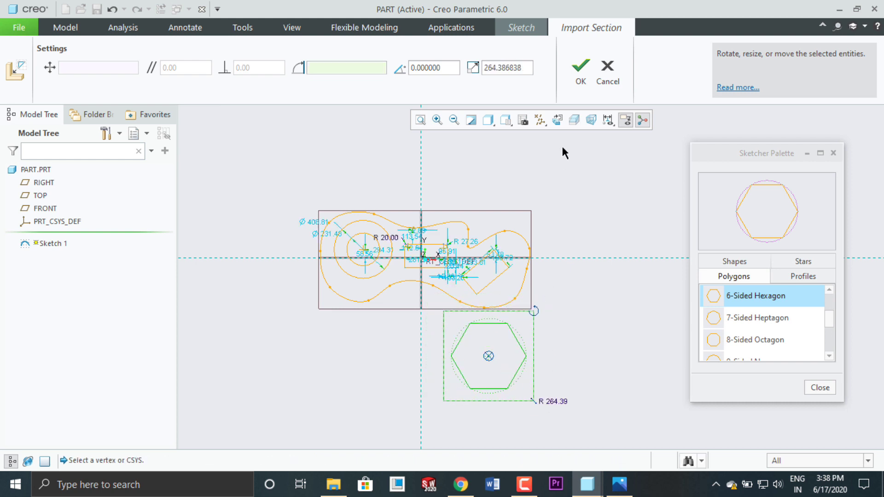
left_click(582, 76)
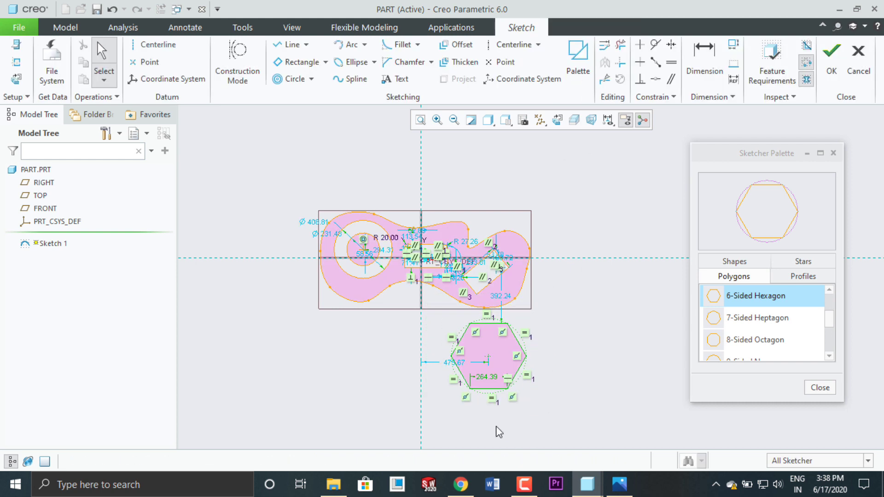
Set the hexagon's side length to 100 and close the sketcher palette
scroll(489, 416, "down", 2)
scroll(493, 361, "down", 2)
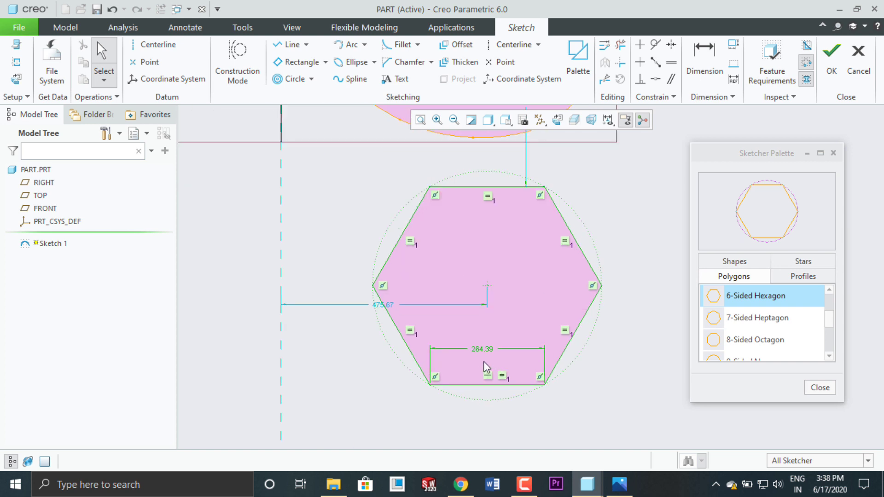
double_click(485, 351)
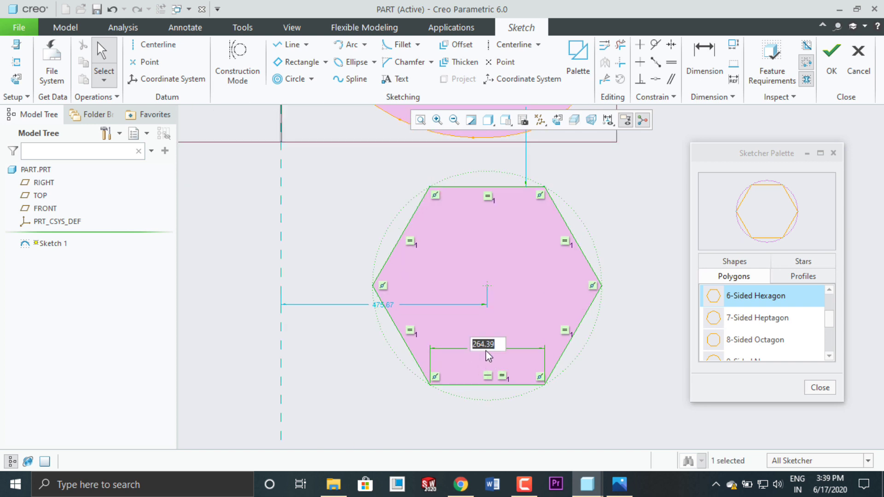
type("100")
key("Return")
scroll(456, 278, "down", 3)
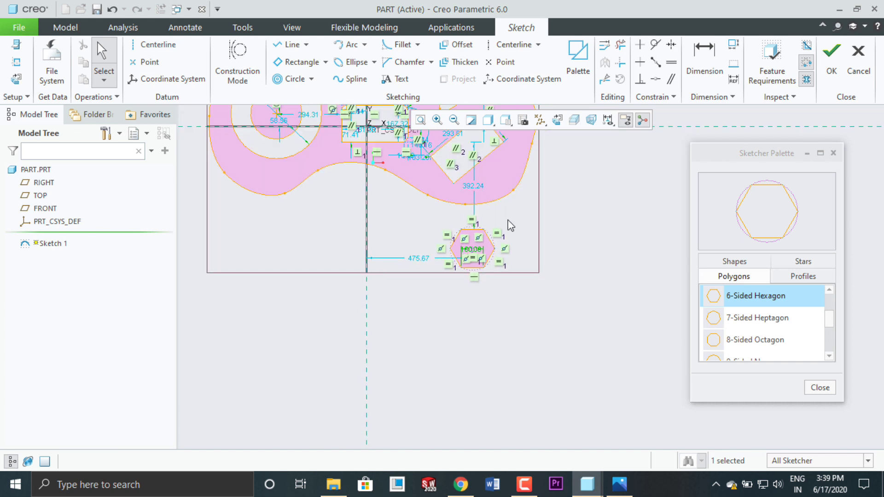
left_click(820, 387)
Finish the sketch with all its profiles and clear the selection
scroll(435, 306, "down", 4)
scroll(396, 244, "up", 1)
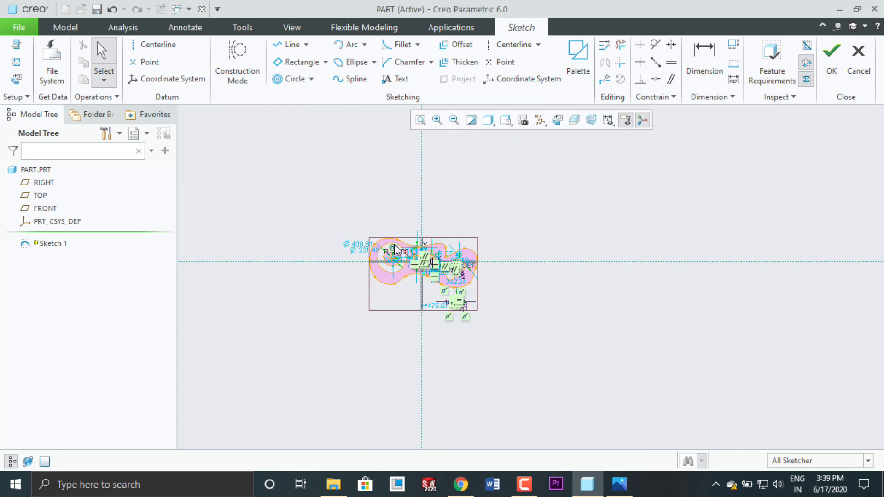
scroll(416, 316, "up", 3)
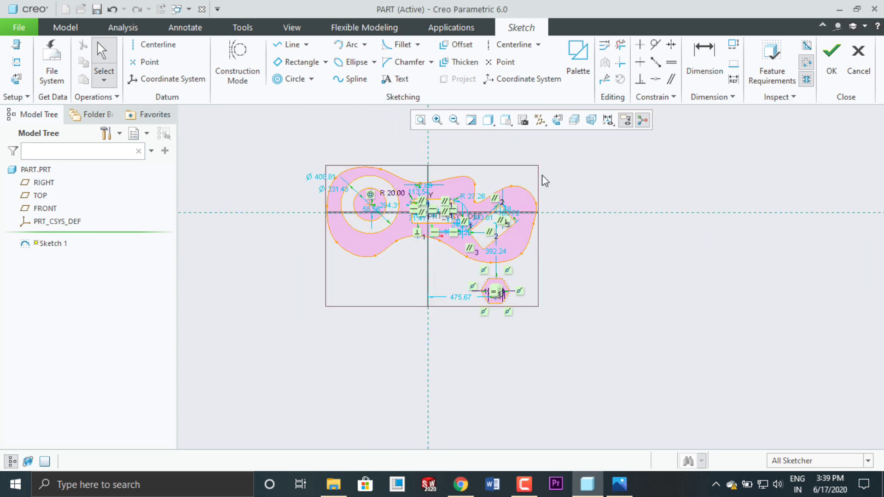
left_click(820, 75)
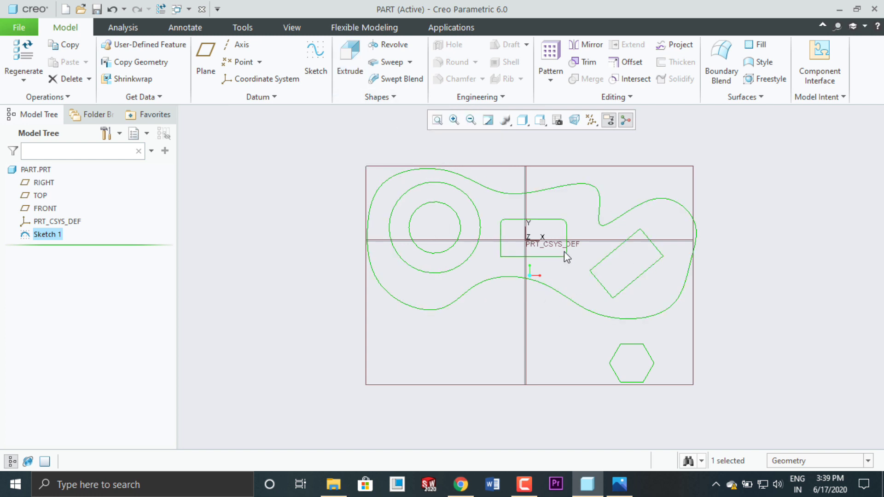
left_click(300, 297)
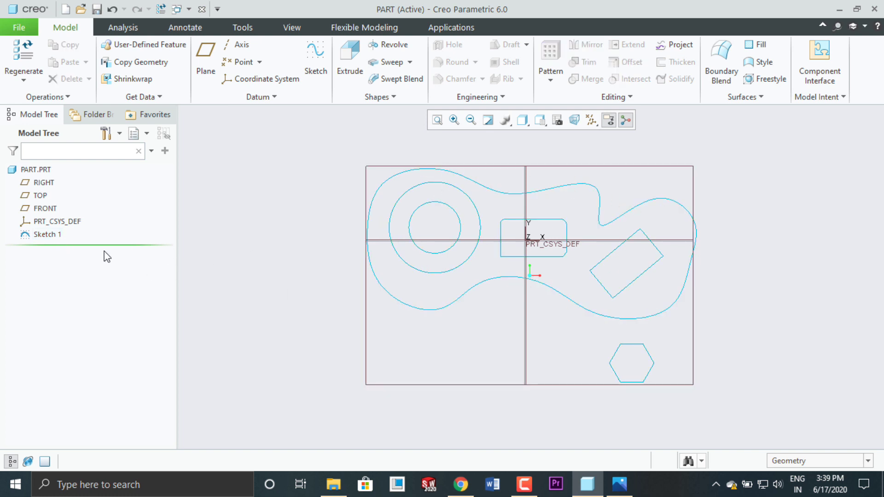
Extrude the completed sketch as a solid with a depth of 1000
left_click(48, 236)
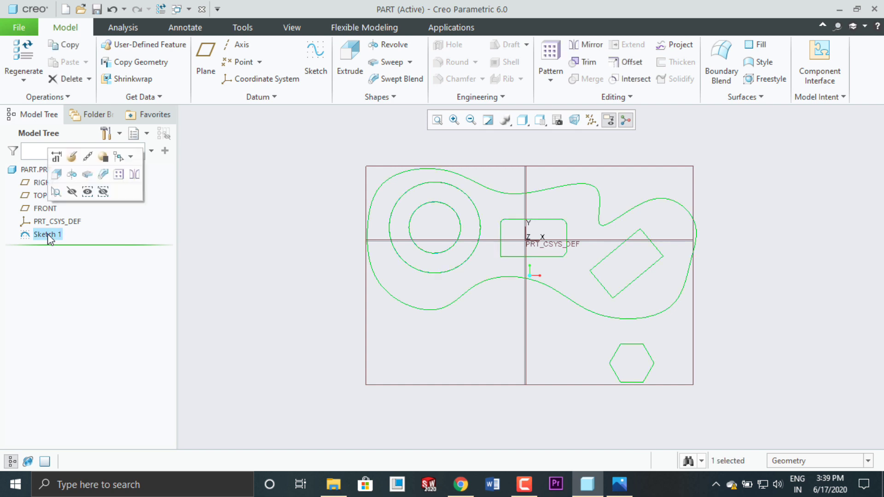
left_click(351, 73)
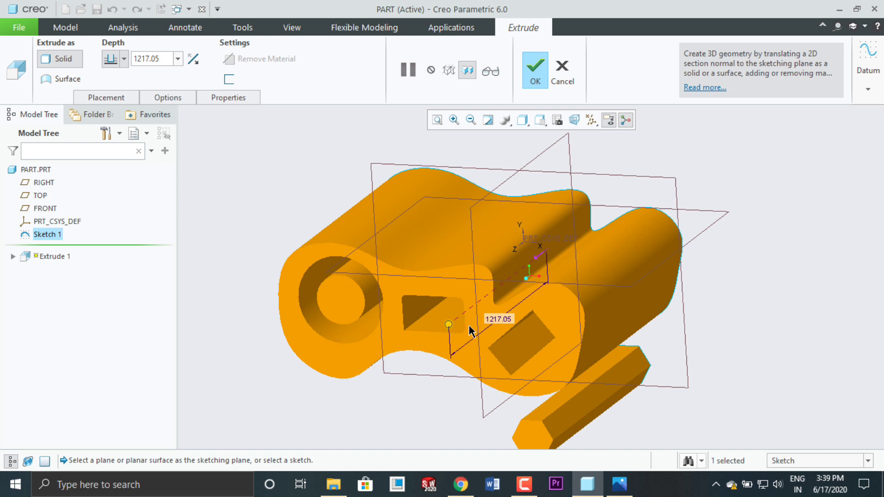
scroll(455, 261, "down", 1)
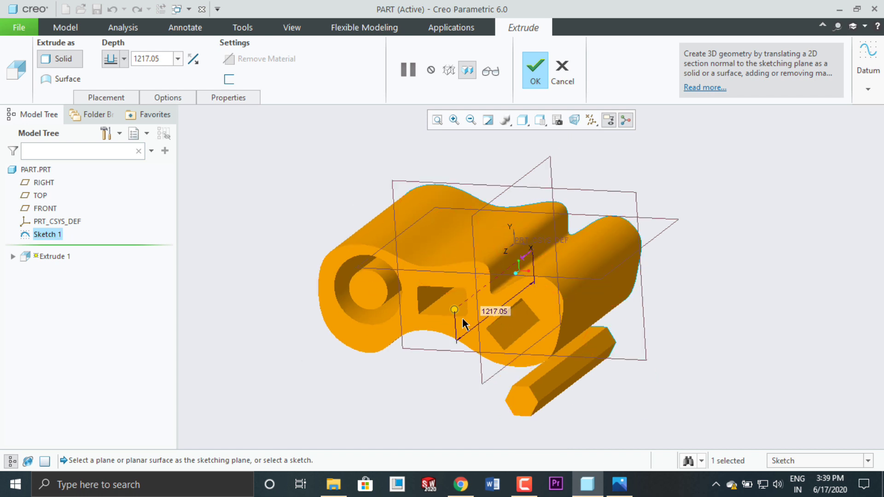
left_click_drag(455, 310, 435, 318)
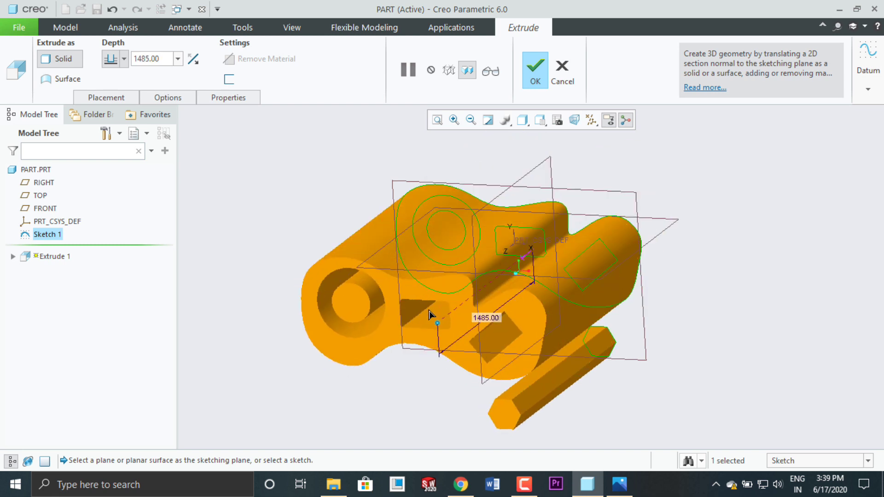
double_click(162, 61)
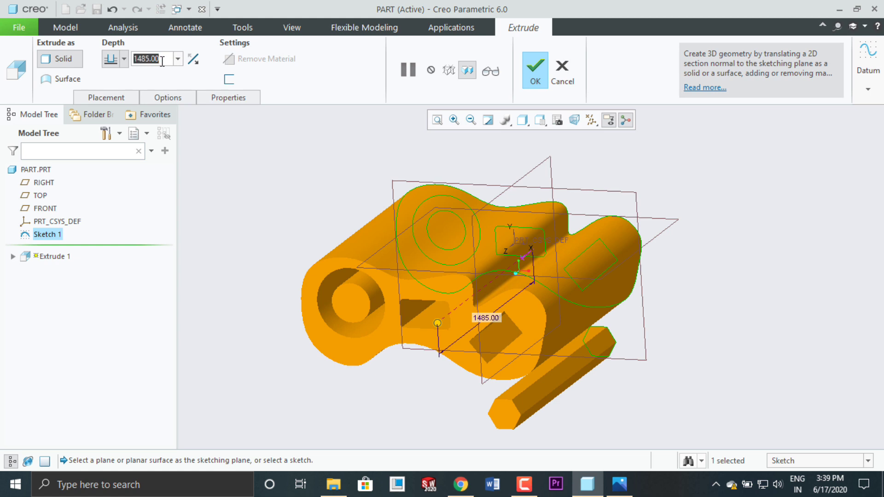
type("10")
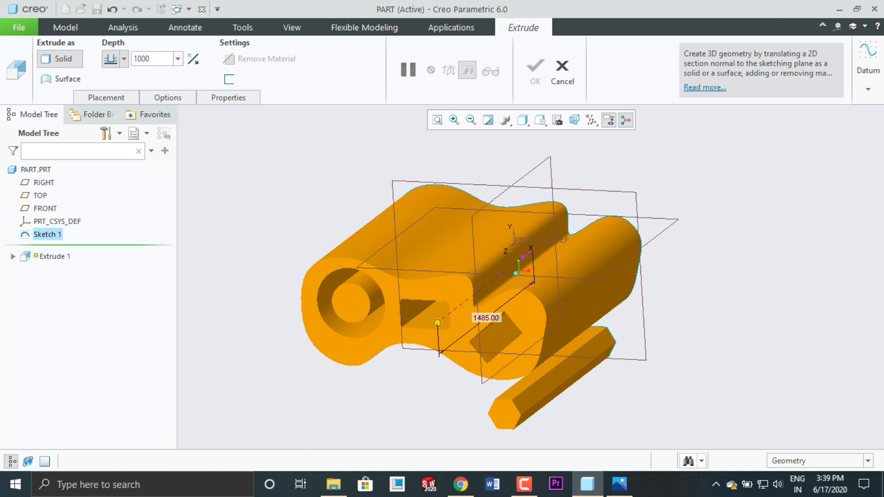
key("Return")
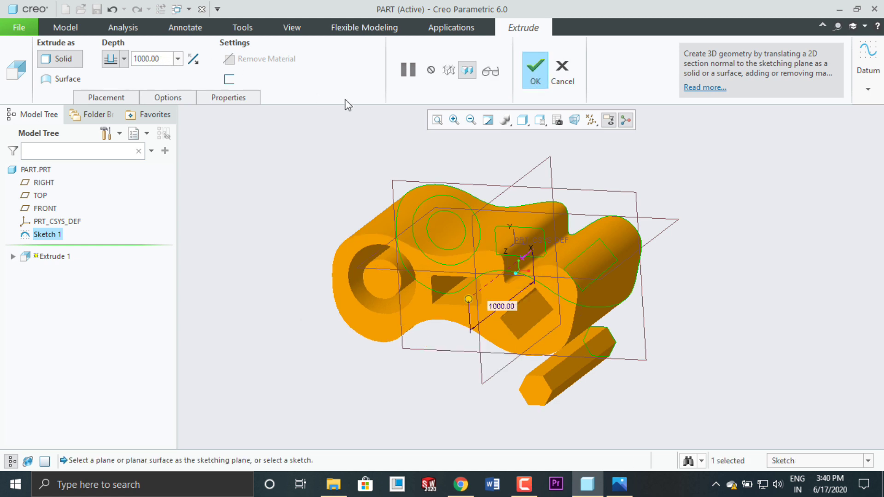
left_click(542, 75)
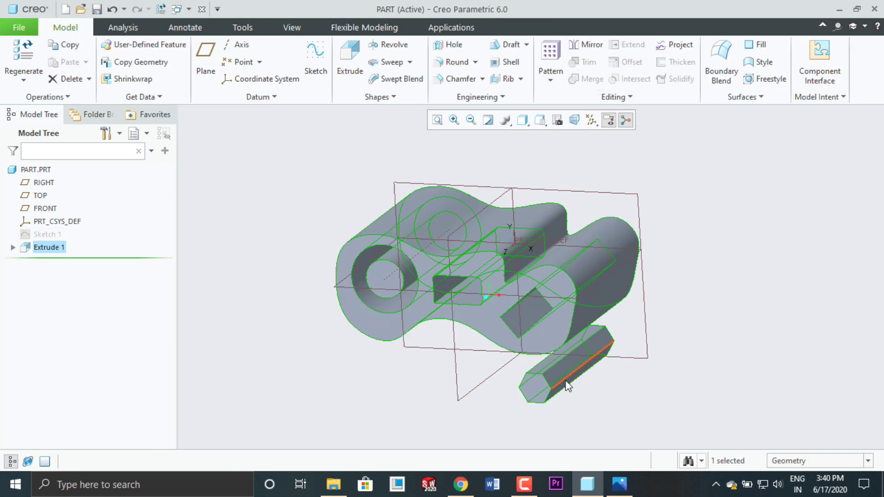
Inspect the extruded solid from different angles, including the hexagonal bar up close
scroll(563, 382, "down", 1)
scroll(537, 376, "up", 2)
middle_click_drag(619, 374, 659, 371)
scroll(395, 144, "up", 1)
scroll(530, 376, "down", 2)
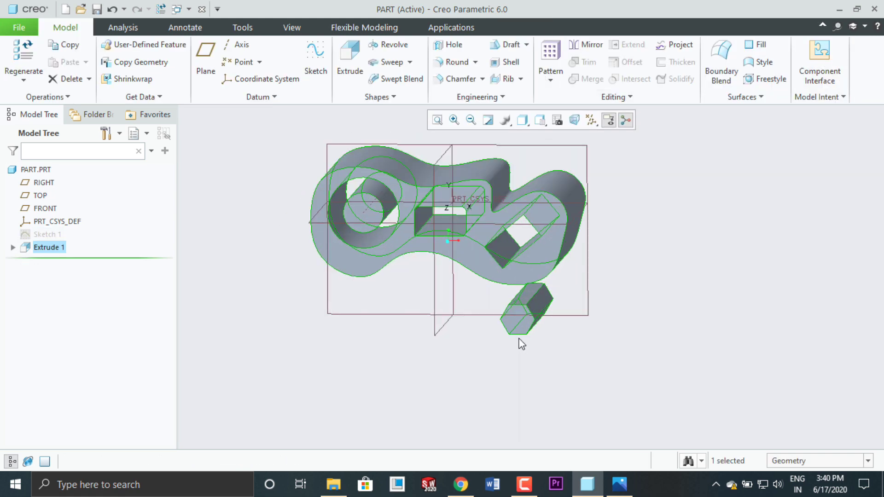
scroll(511, 416, "up", 2)
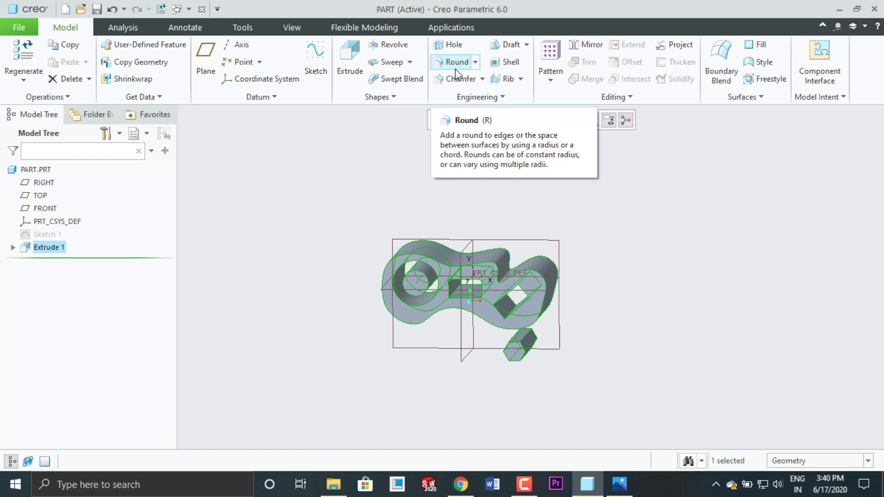
scroll(537, 358, "down", 5)
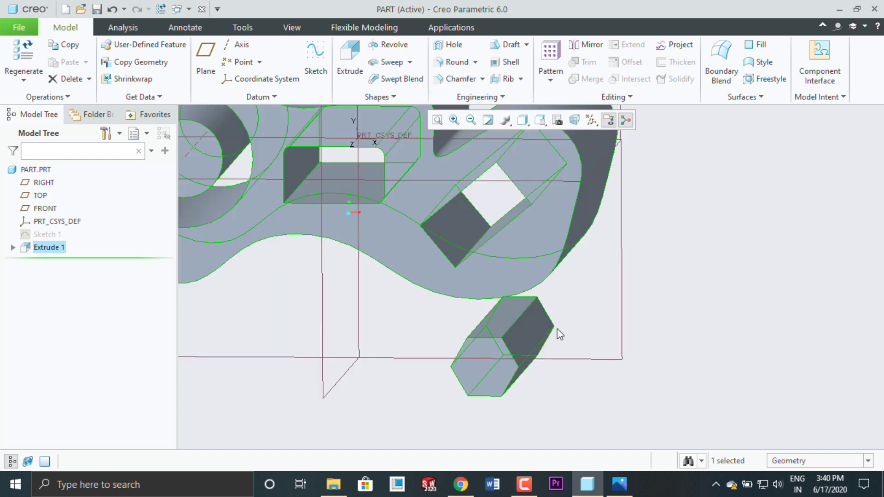
scroll(520, 318, "down", 1)
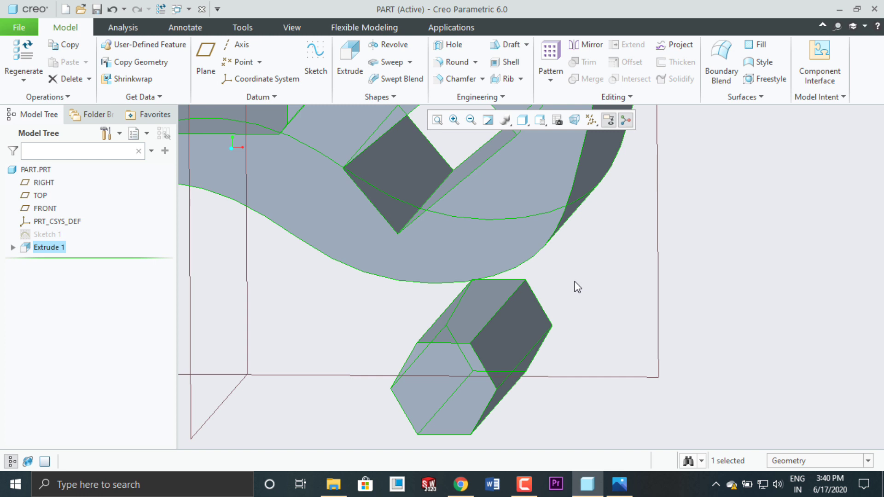
Round one upper long edge of the hexagonal bar with a radius of 50
left_click(457, 65)
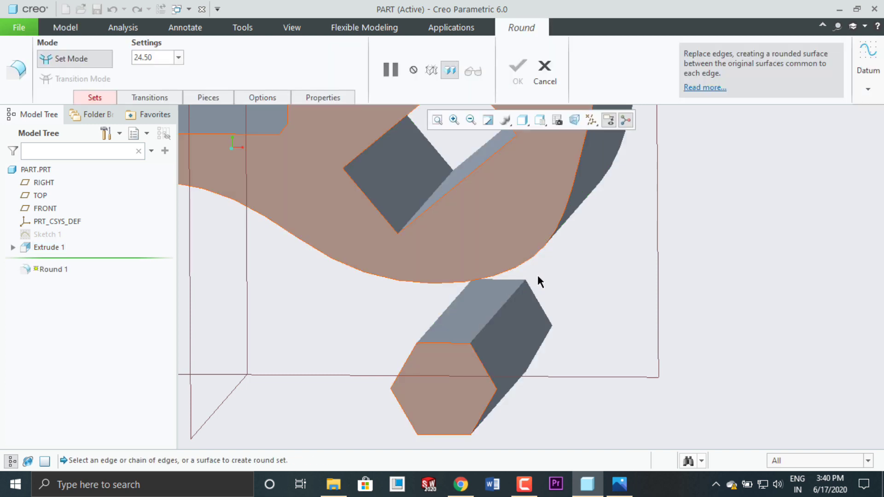
left_click(500, 312)
scroll(493, 312, "up", 3)
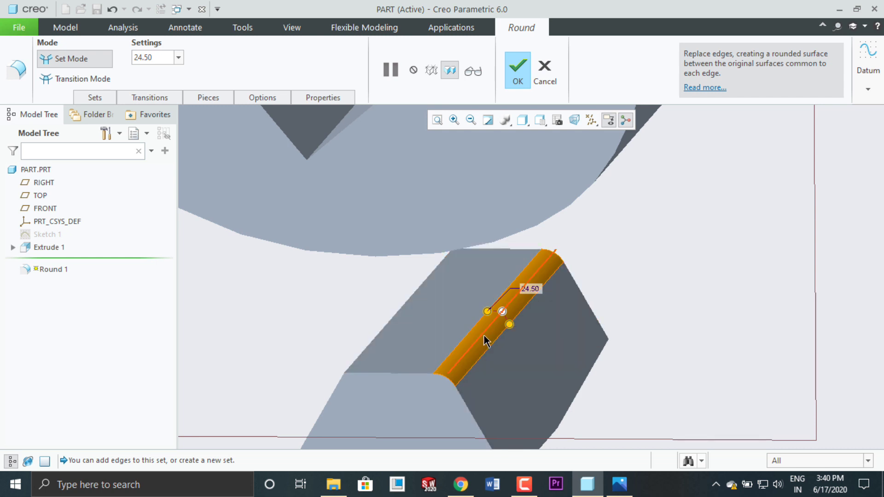
left_click(165, 63)
type("50")
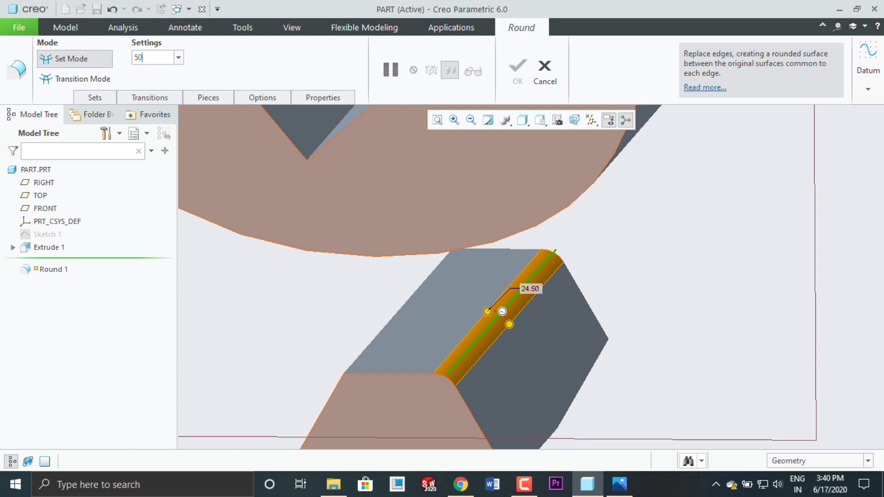
key("Return")
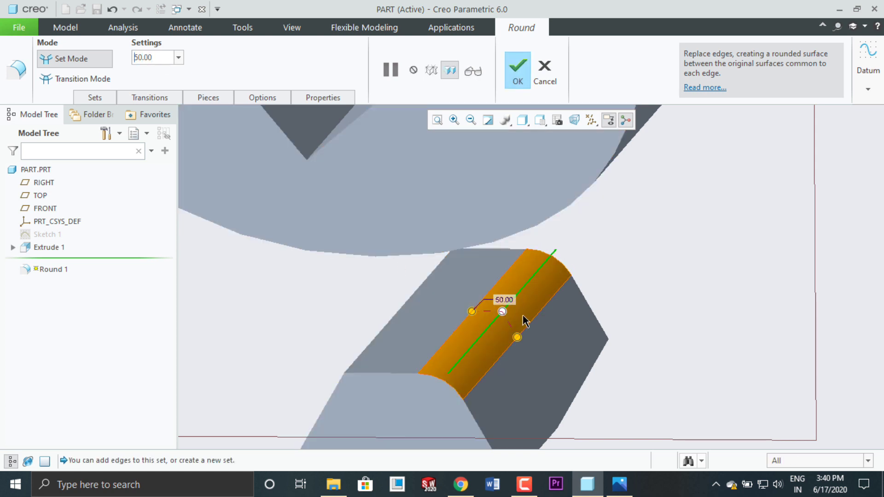
Add the other upper long edge of the hexagonal bar to the radius 50 round and complete the feature
scroll(522, 315, "up", 2)
middle_click_drag(590, 341, 605, 348)
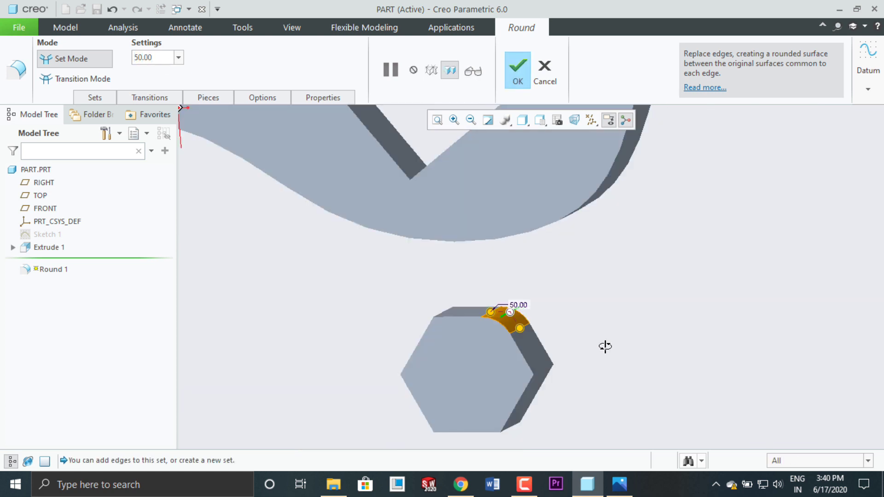
scroll(552, 322, "down", 2)
middle_click_drag(552, 322, 584, 308)
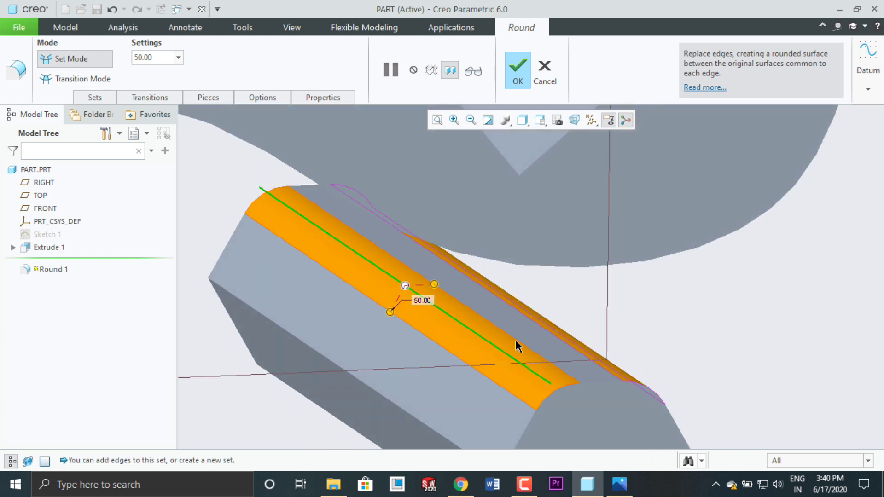
scroll(517, 345, "up", 3)
left_click(523, 76)
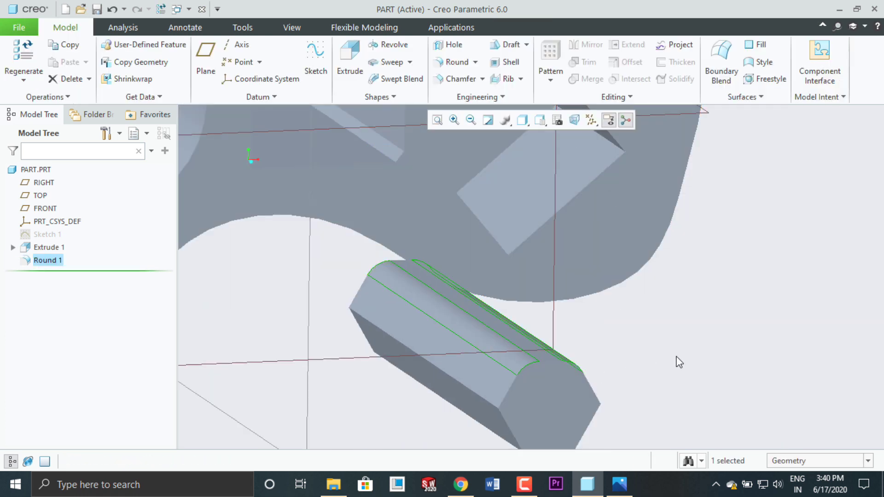
Chamfer a side long edge and a lower front-face edge of the hexagonal bar using D x D with a 50 distance
middle_click_drag(676, 361, 660, 352)
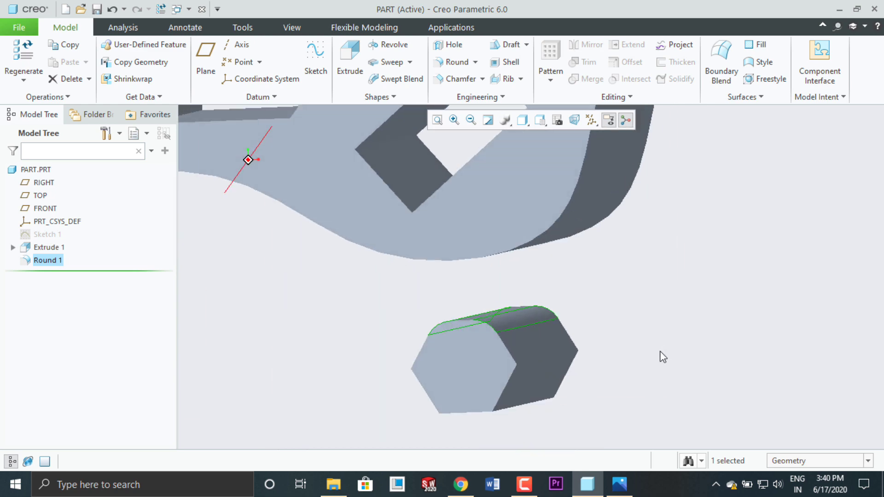
middle_click_drag(727, 354, 693, 370)
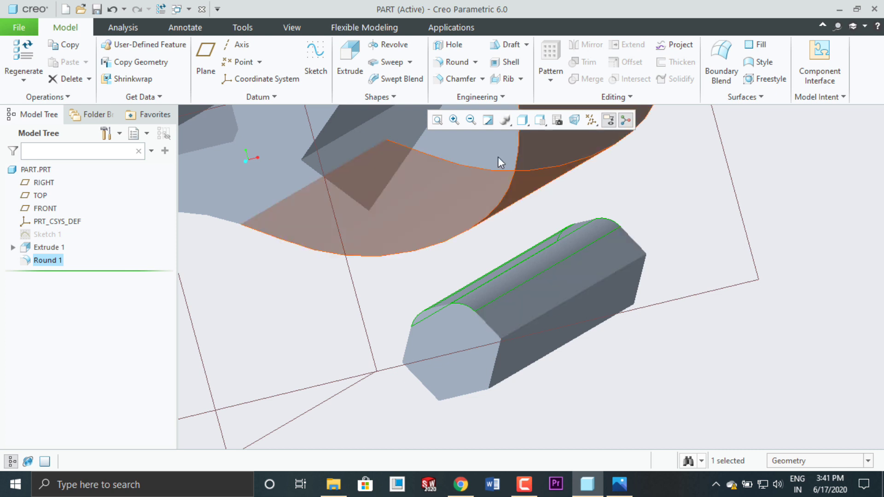
left_click(464, 80)
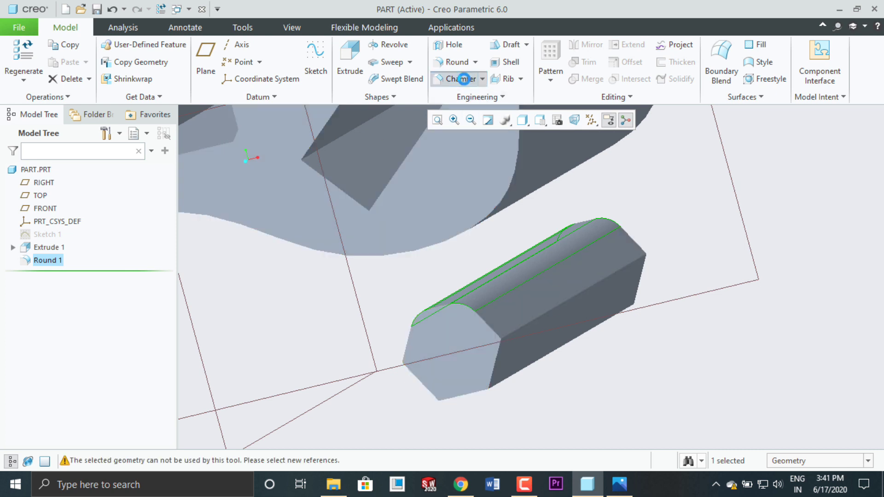
left_click(545, 315)
scroll(539, 318, "up", 2)
middle_click_drag(597, 372, 606, 361)
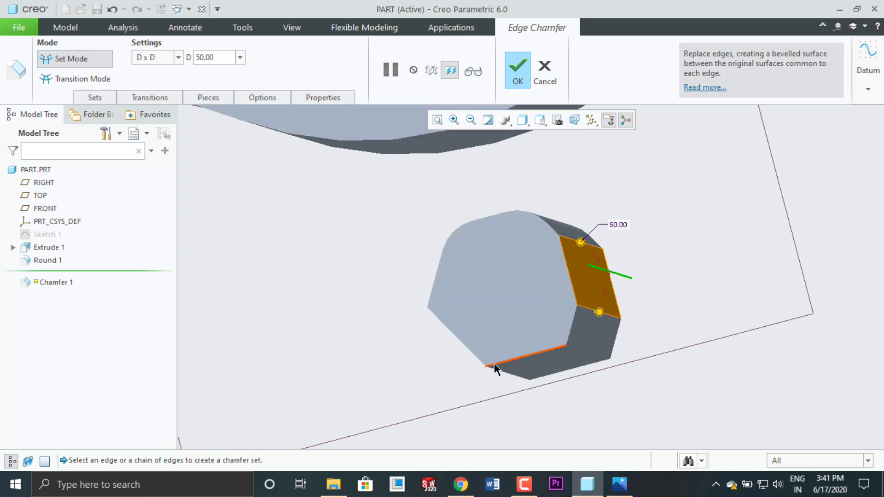
left_click(473, 360, "ctrl")
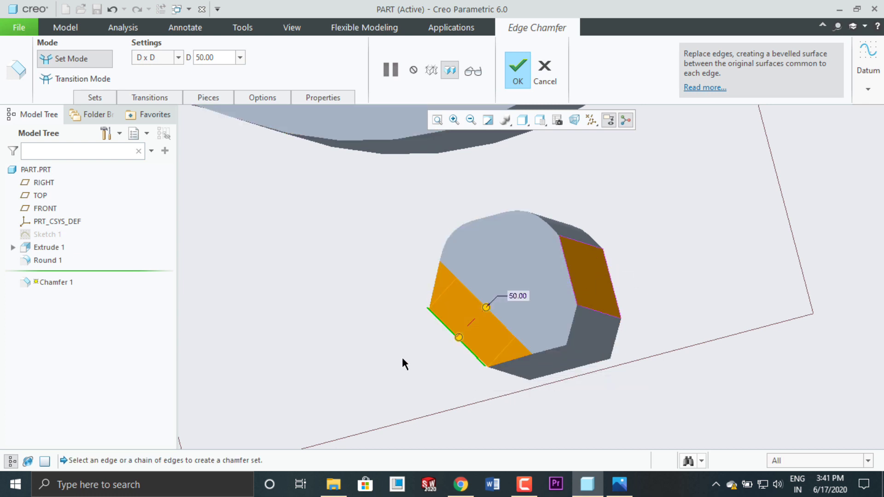
middle_click_drag(404, 361, 435, 369)
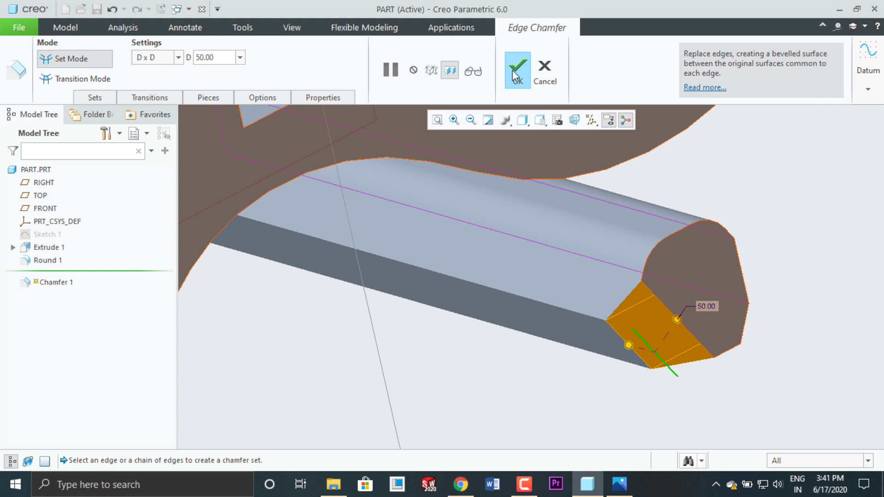
left_click(516, 71)
Delete Extrude 1, Round 1 and Chamfer 1 from the part
scroll(494, 323, "down", 8)
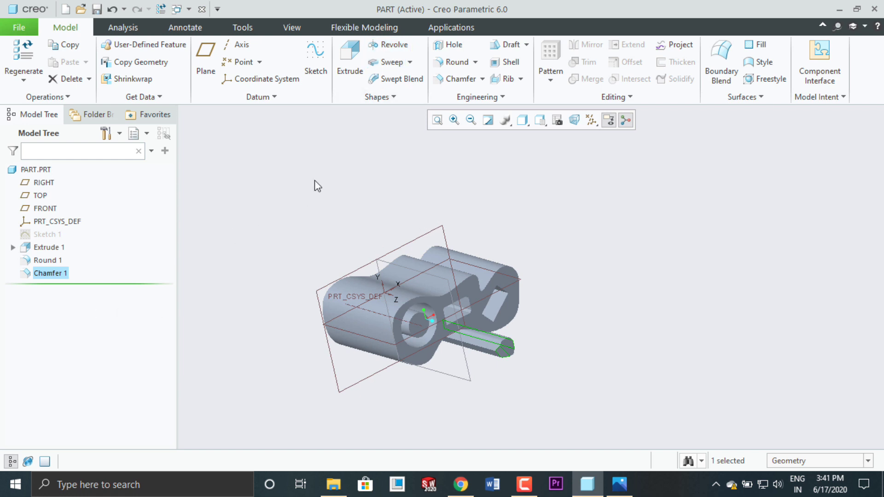
left_click(52, 250)
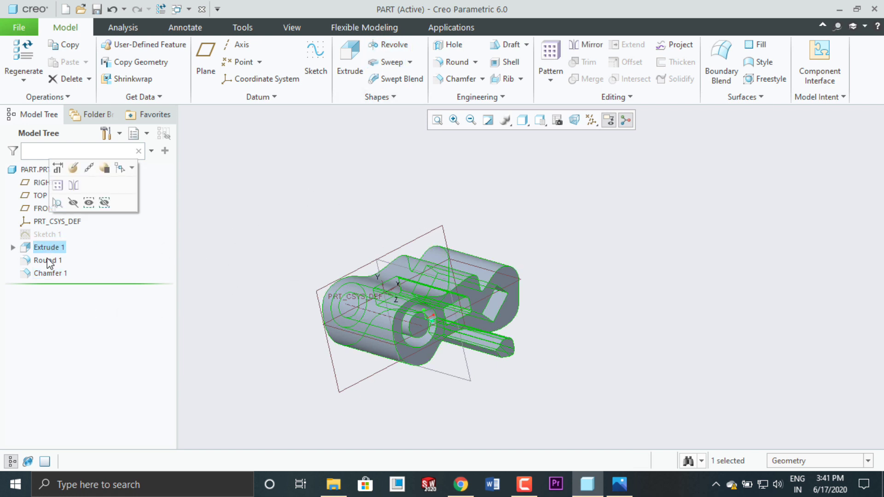
left_click(46, 260, "ctrl")
left_click(56, 274, "ctrl")
right_click(56, 276)
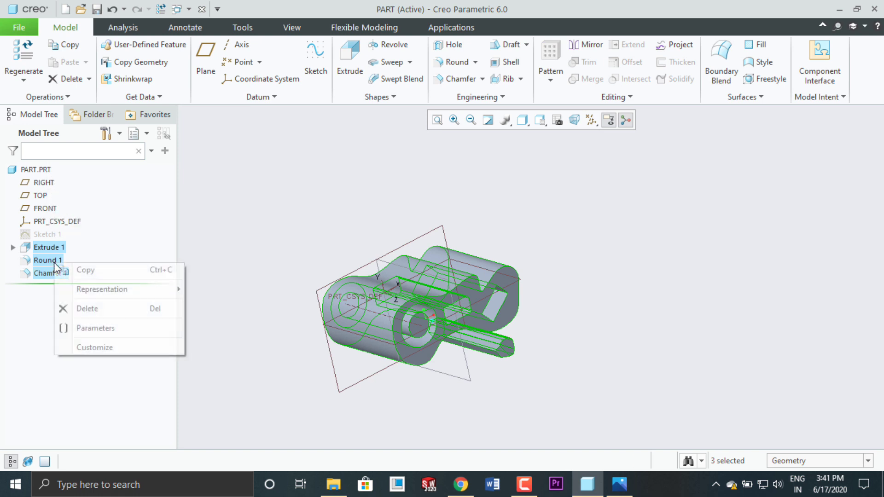
left_click(88, 308)
left_click(426, 258)
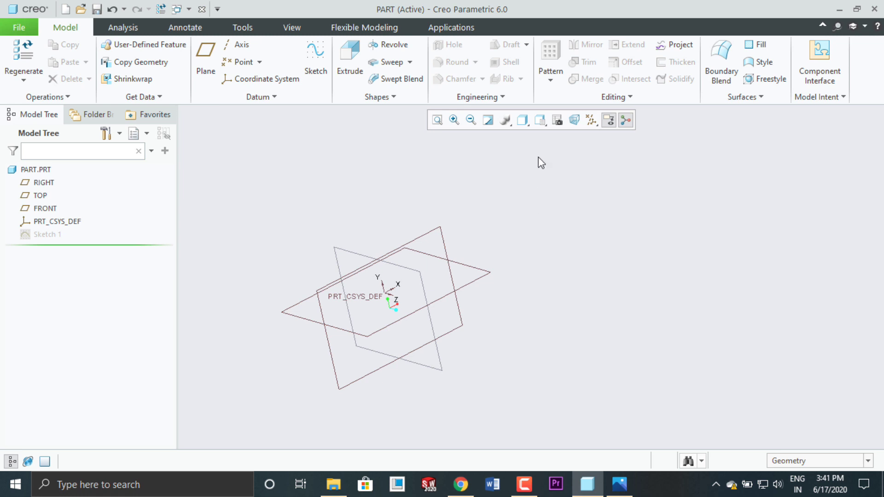
Start a Revolve feature with its sketch on the FRONT plane and orient the sketch parallel to the screen
left_click(540, 121)
left_click(571, 144)
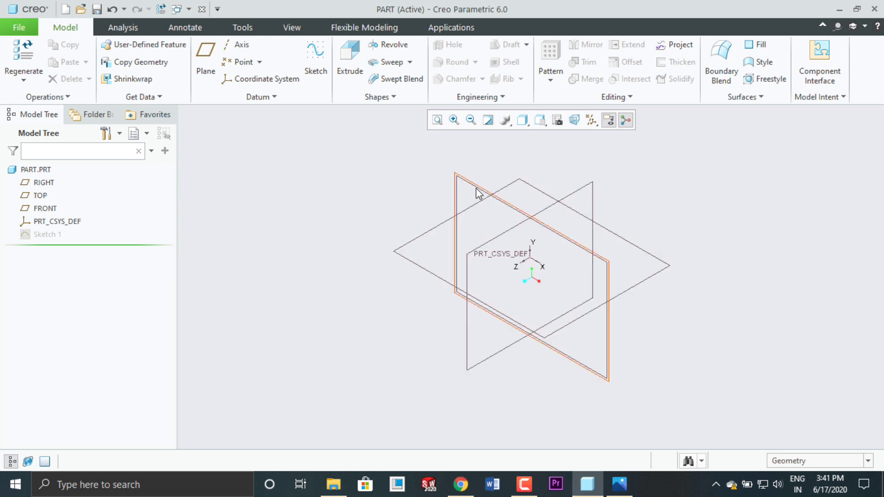
left_click(478, 189)
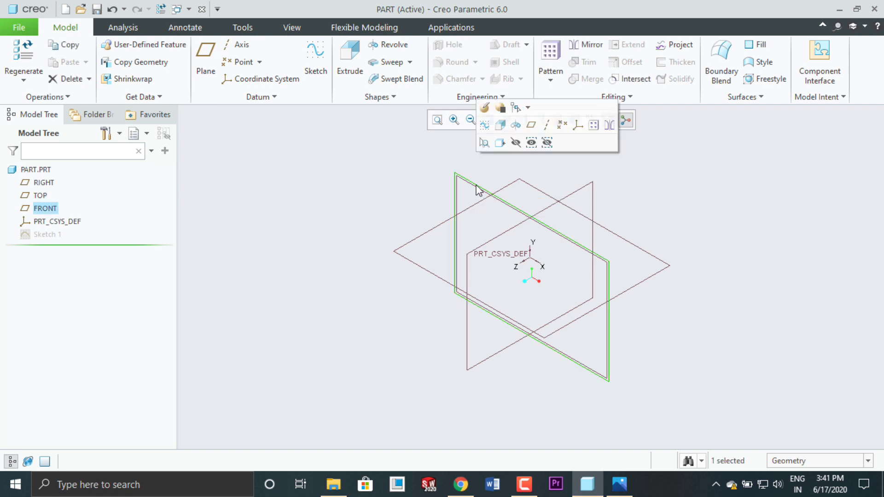
left_click(396, 45)
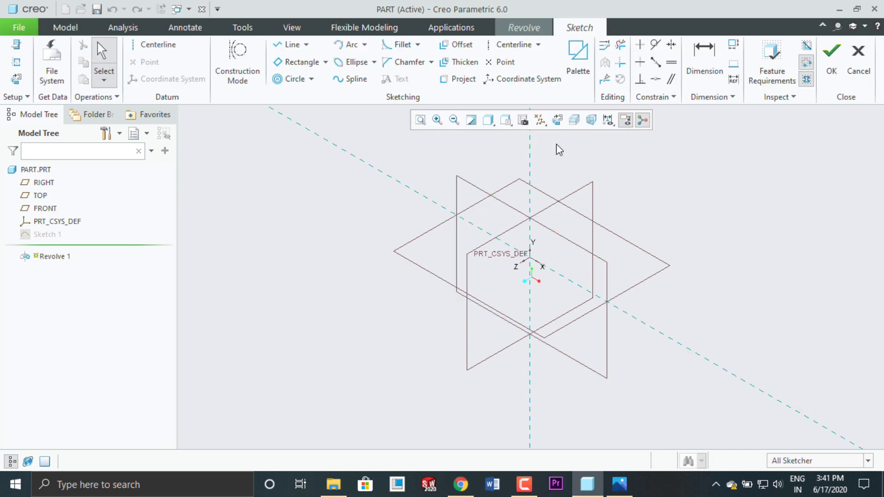
left_click(557, 120)
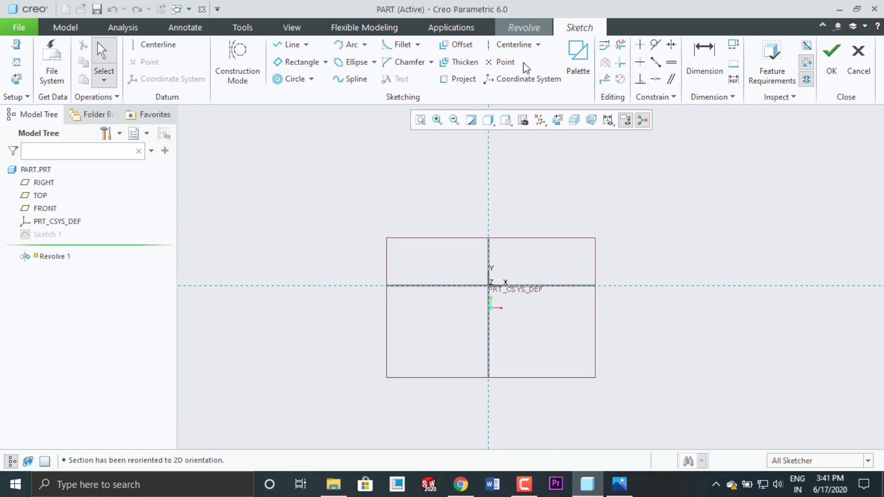
Sketch a centerline on the vertical reference and a rectangle about 733 tall, about 277 from it, with its base on the horizontal reference
left_click(513, 45)
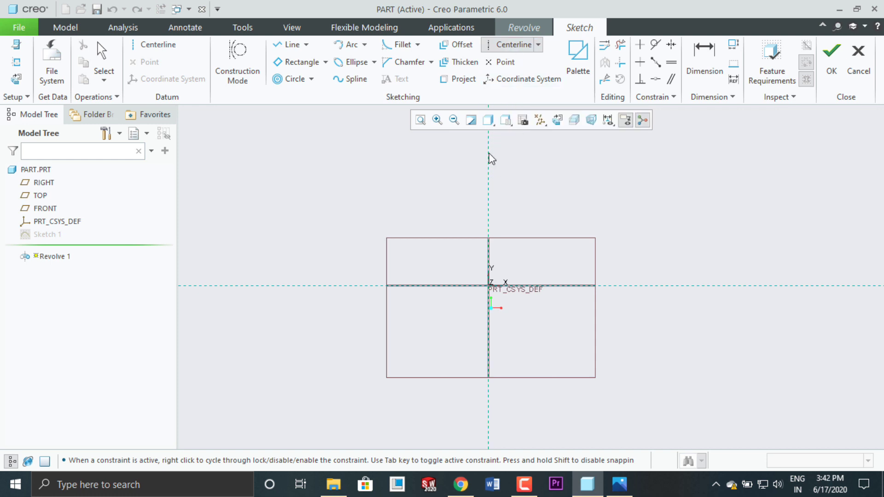
scroll(368, 330, "up", 1)
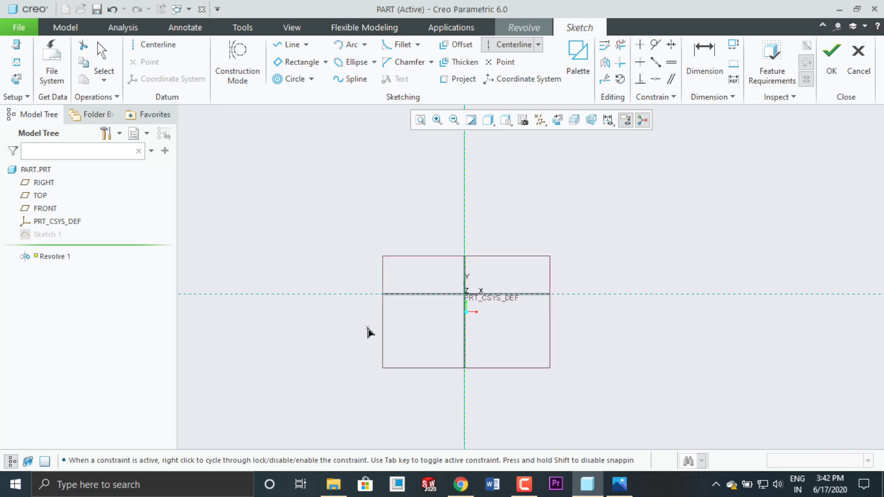
left_click(291, 63)
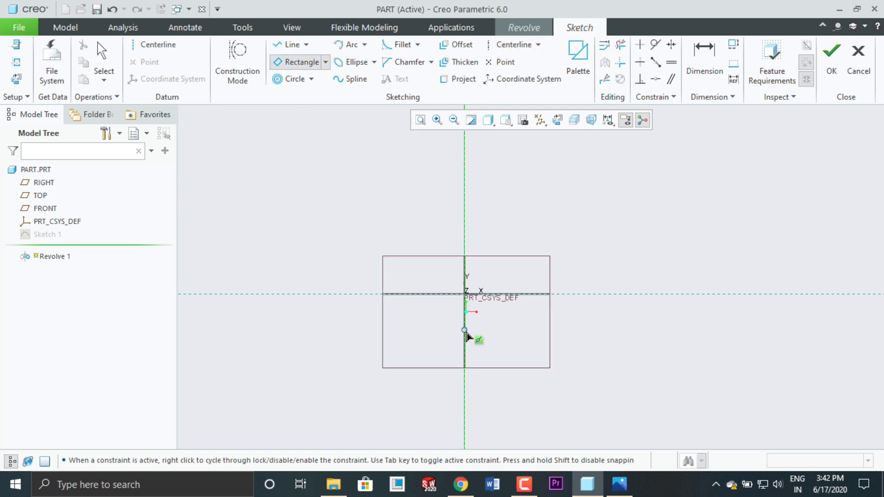
left_click(496, 210)
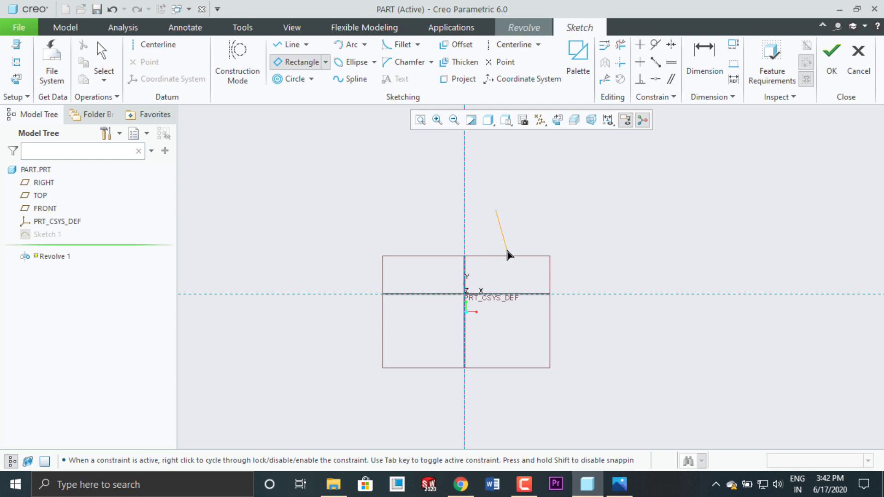
left_click(510, 294)
middle_click(536, 241)
scroll(511, 270, "down", 1)
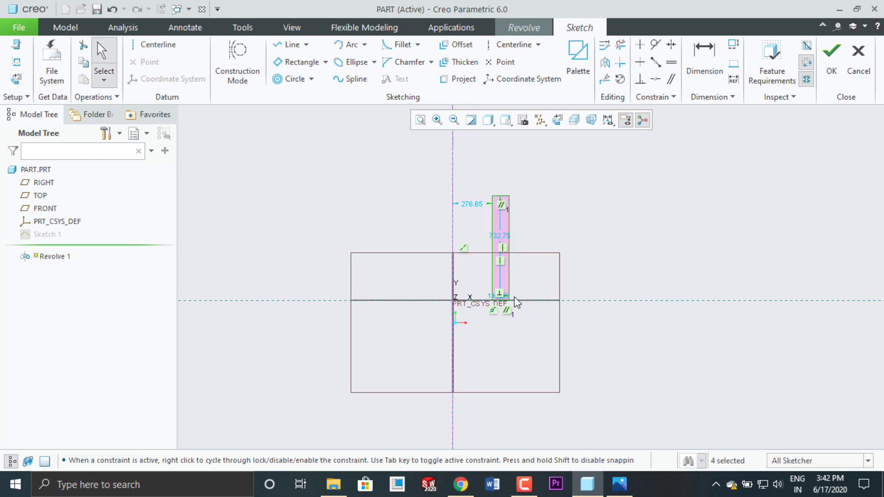
scroll(515, 298, "up", 1)
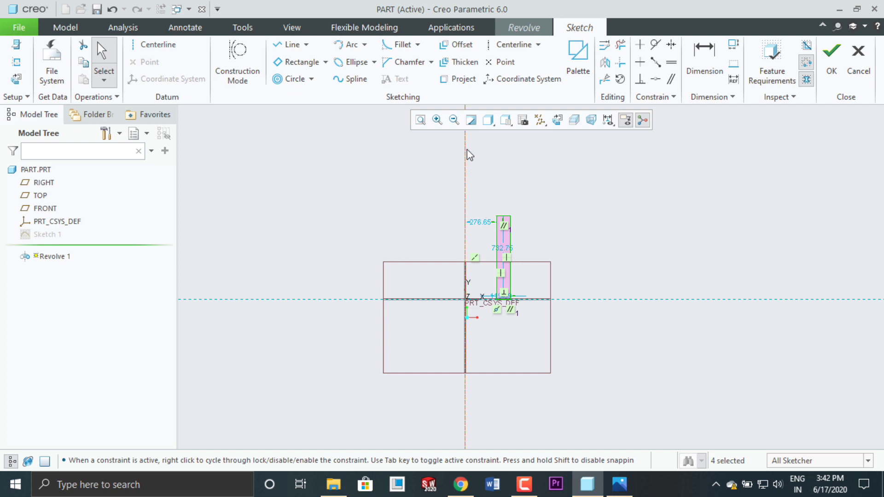
Finish the sketch and revolve it as a solid about the internal centerline through 358 degrees
left_click(831, 57)
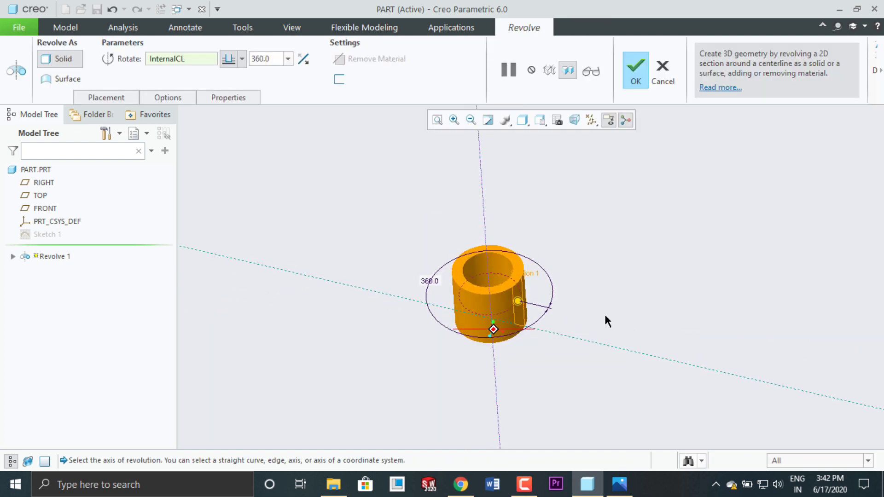
mouse_move(517, 301)
left_mouse_down()
mouse_move(519, 280)
mouse_move(502, 328)
mouse_move(477, 337)
mouse_move(428, 326)
mouse_move(444, 266)
mouse_move(484, 252)
mouse_move(529, 276)
mouse_move(522, 304)
mouse_move(458, 291)
mouse_move(488, 254)
mouse_move(534, 276)
mouse_move(508, 308)
left_mouse_up()
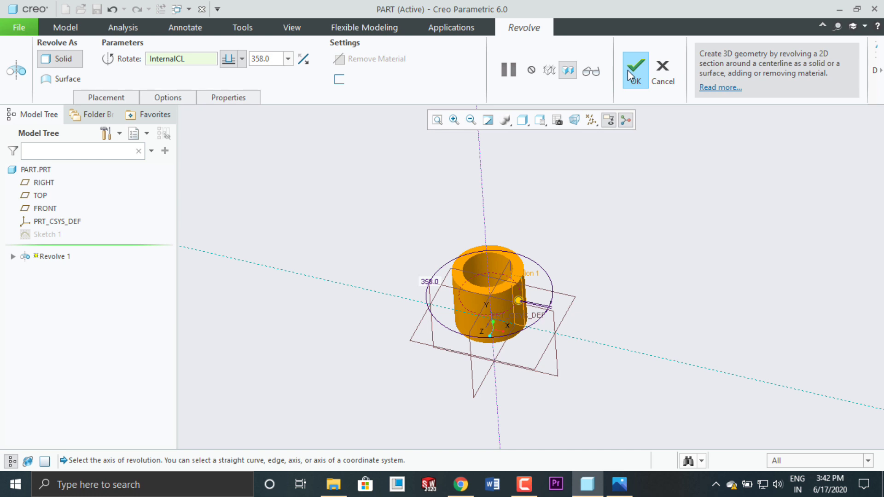
left_click(661, 81)
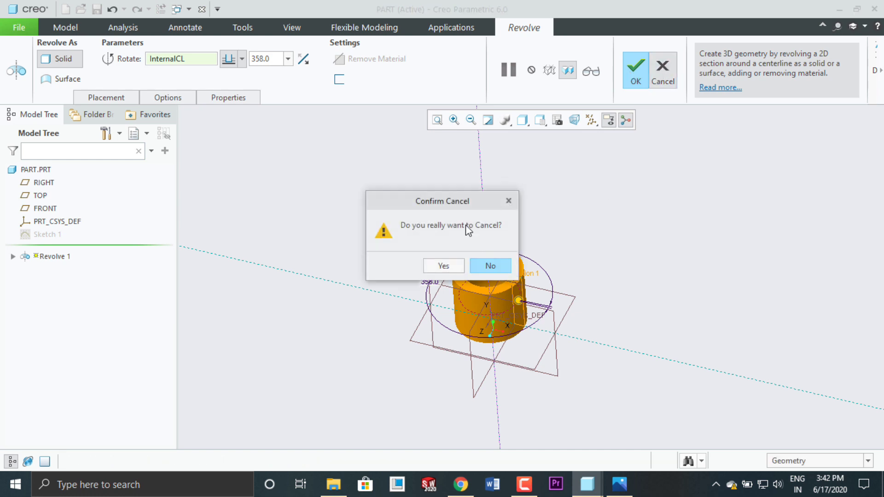
left_click(487, 265)
left_click(632, 67)
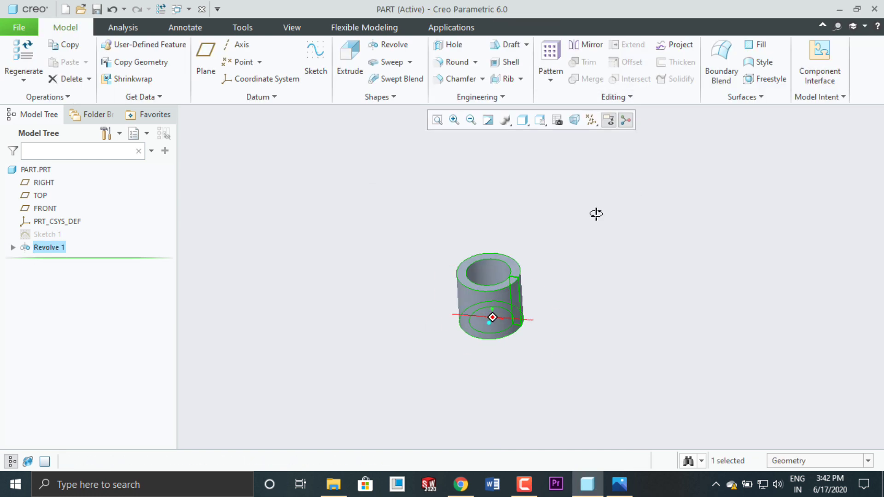
Delete the Revolve 1 feature from the part and confirm the deletion
right_click(53, 247)
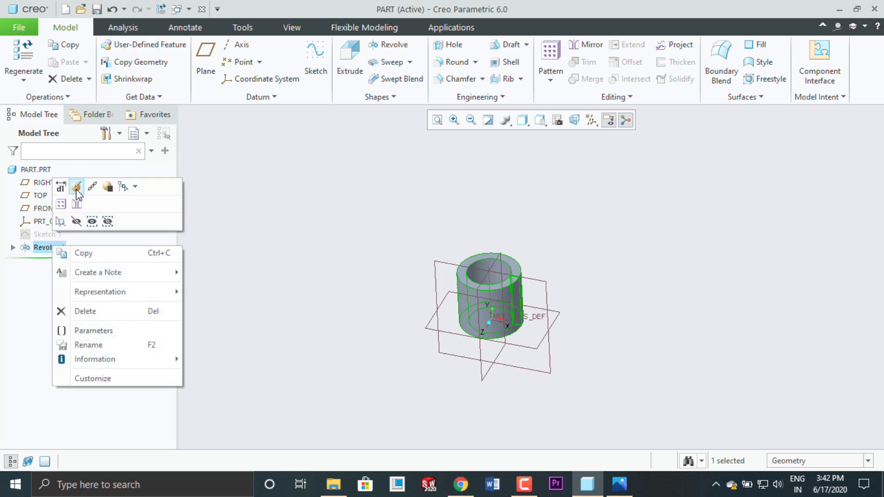
left_click(29, 280)
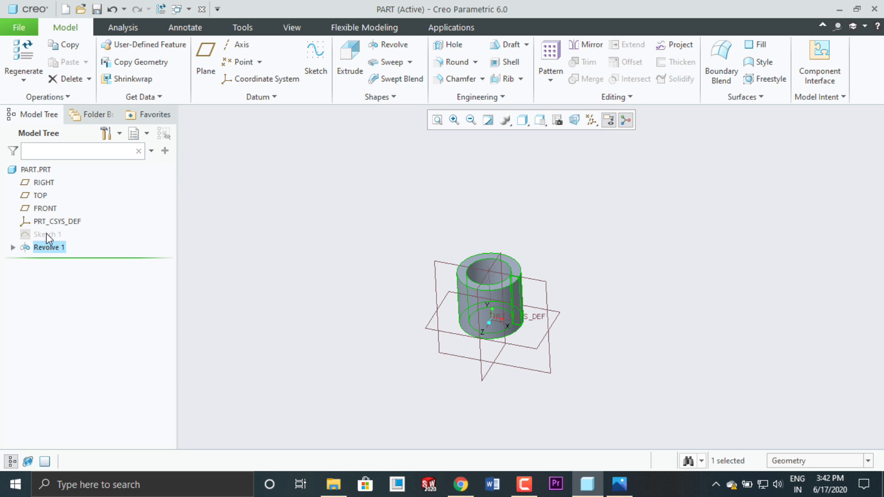
right_click(54, 250)
left_click(87, 312)
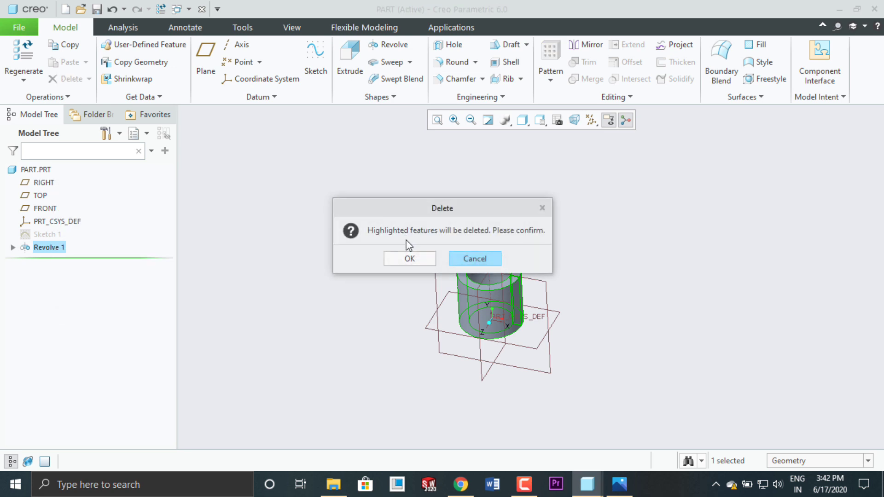
left_click(413, 257)
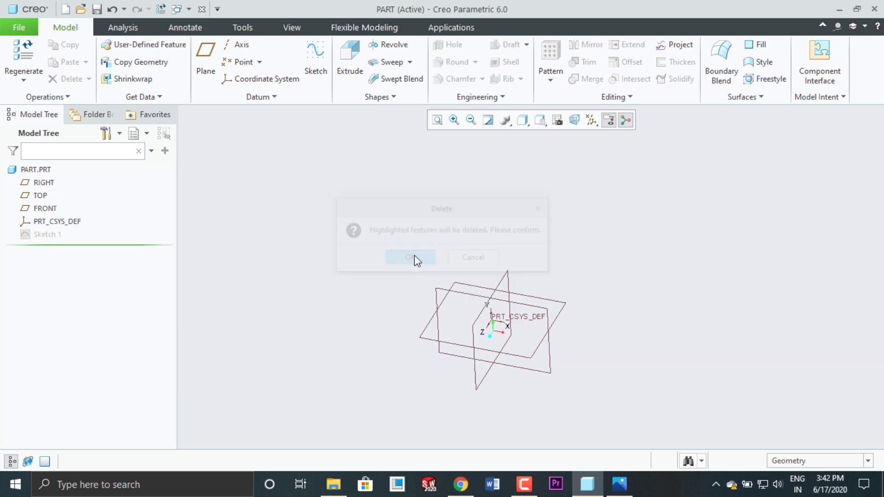
Start a Revolve feature with its sketch on the FRONT plane and sketch a centerline along the horizontal reference
left_click(474, 302)
left_click(390, 44)
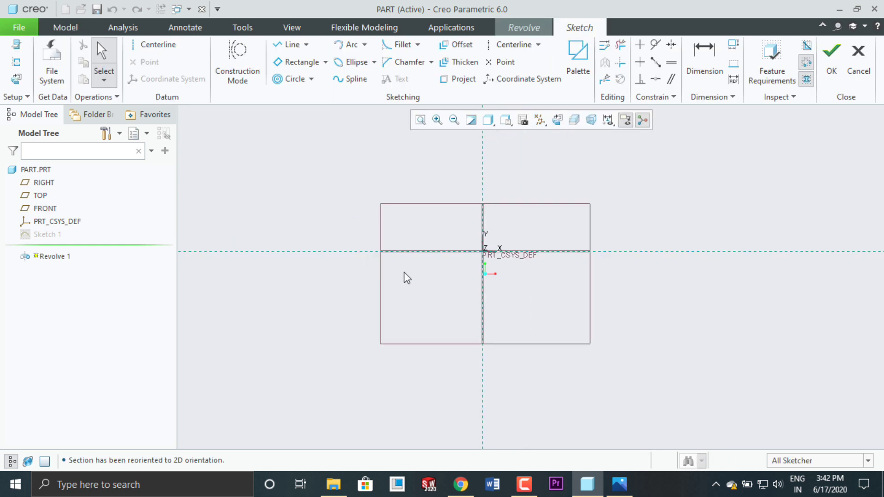
left_click(510, 44)
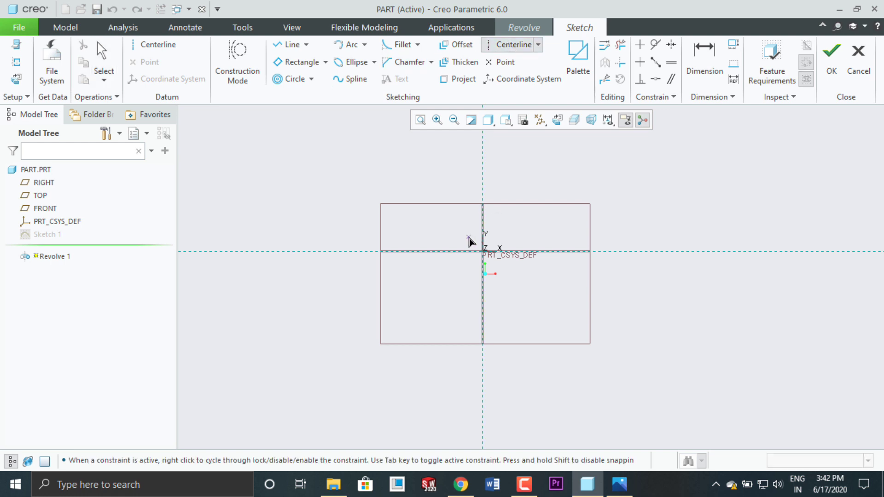
left_click(401, 249)
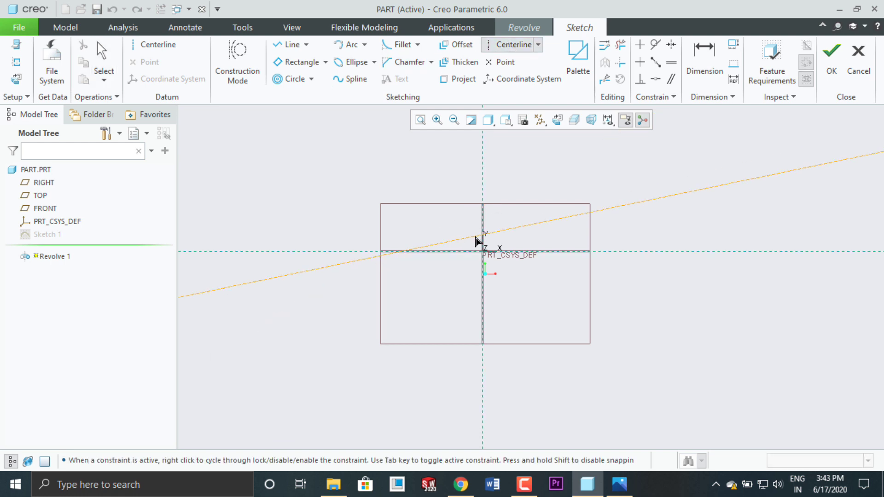
left_click(487, 249)
scroll(449, 347, "up", 2)
scroll(411, 297, "down", 1)
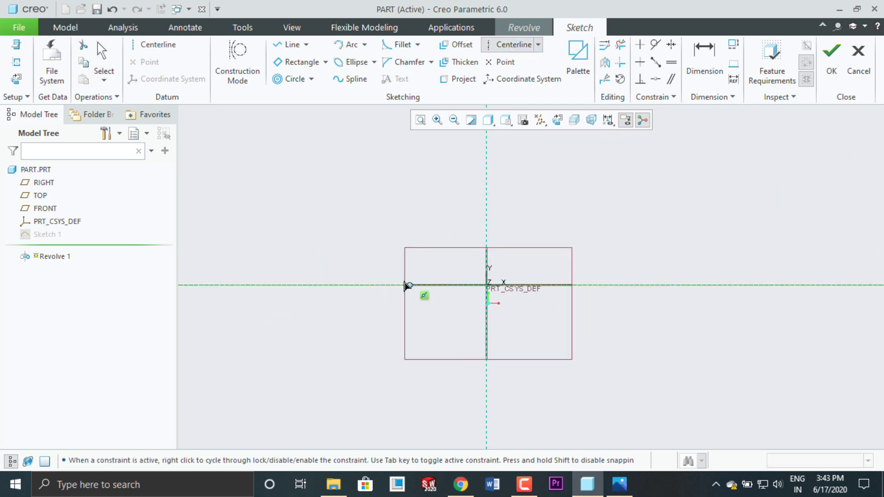
Sketch a long, narrow rectangle above the horizontal centerline, spanning the vertical reference, and finish the sketch
left_click(300, 61)
left_click(425, 258)
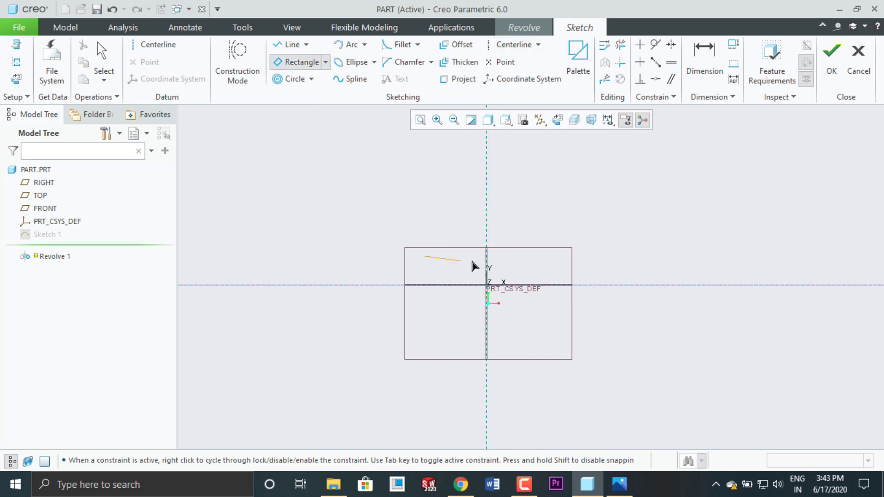
middle_click(707, 216)
left_click(828, 69)
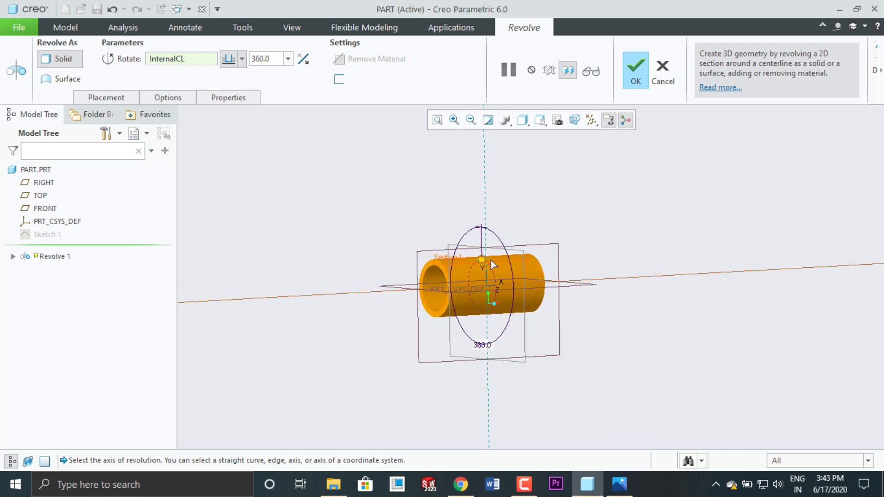
Reduce the revolve angle to 3 degrees in the preview
left_click_drag(481, 258, 482, 229)
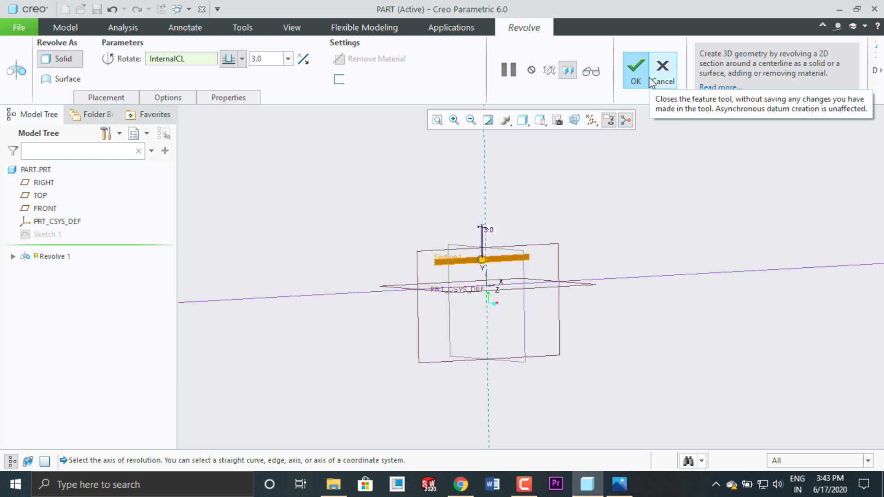
left_click(663, 74)
left_click(491, 266)
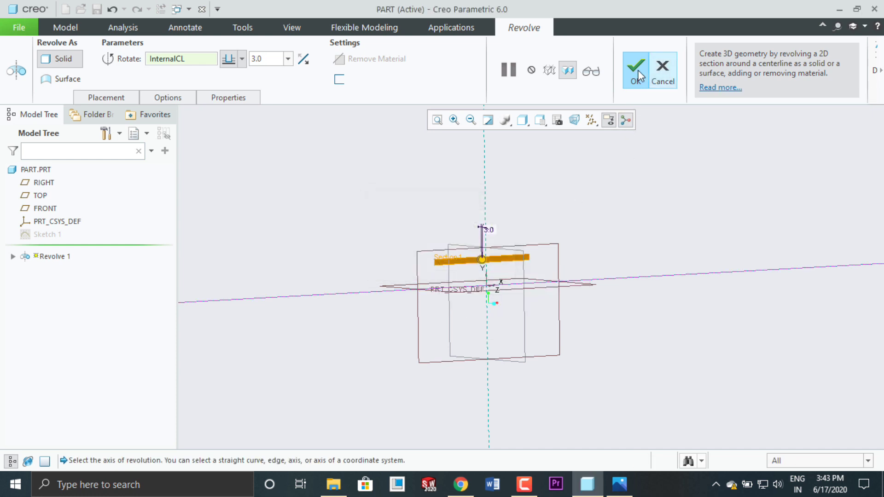
Set the revolve angle to 360 degrees and complete the solid tube
double_click(276, 59)
type("3")
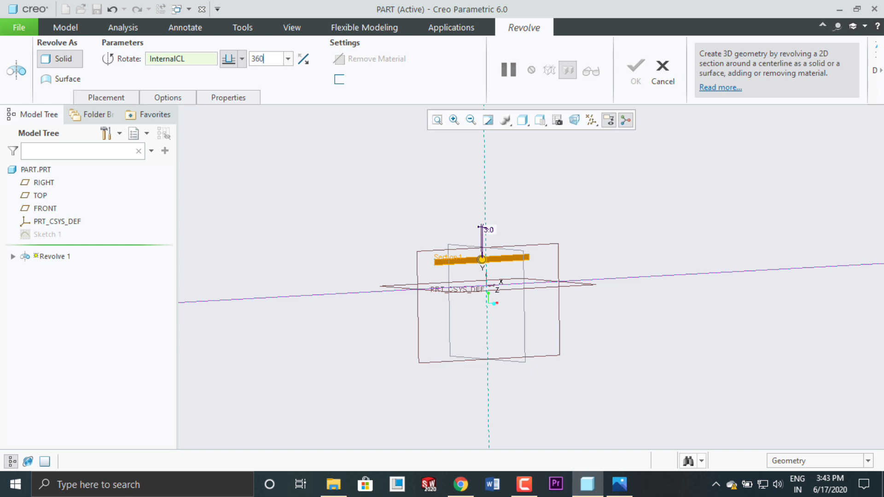
type("60")
key("Return")
left_click(643, 79)
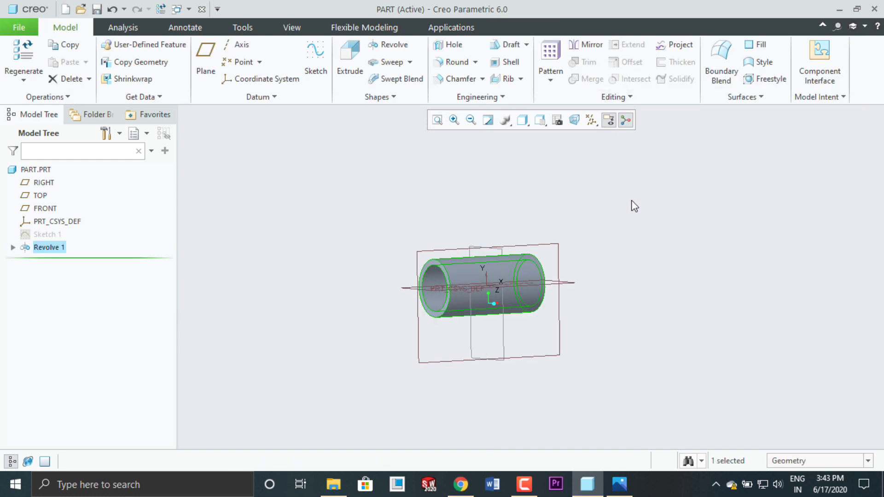
middle_click_drag(631, 203, 684, 157)
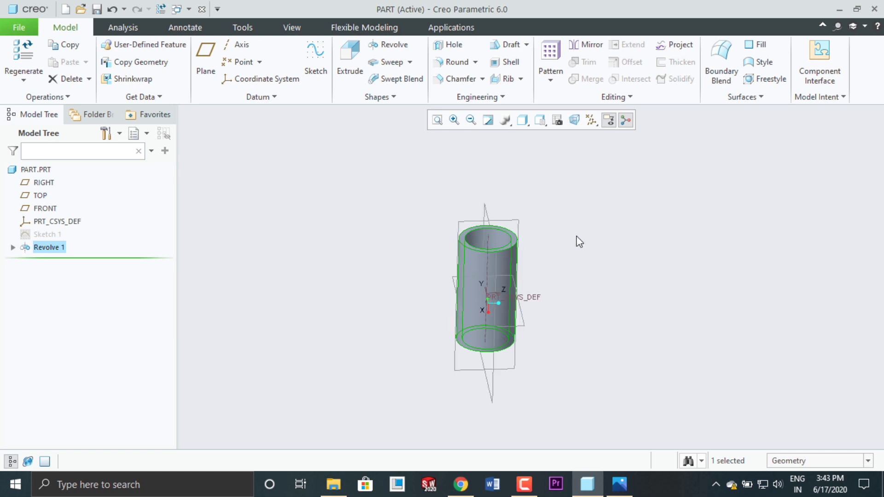
left_click(409, 63)
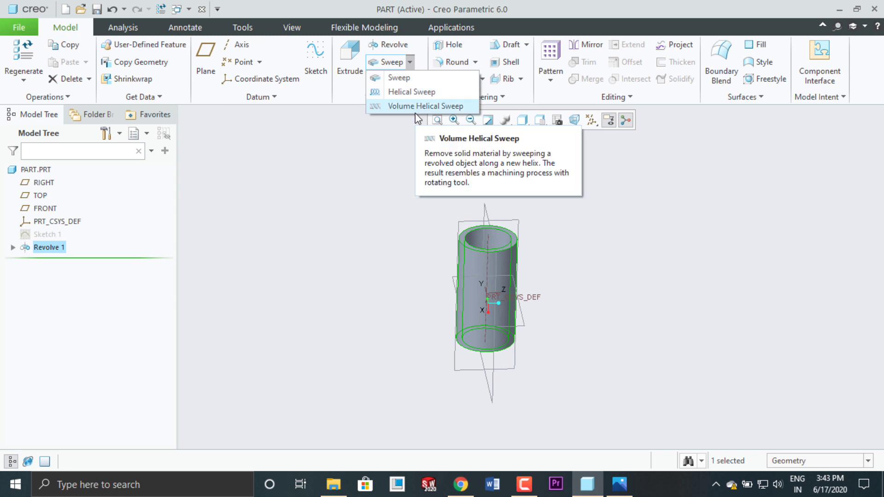
left_click(399, 144)
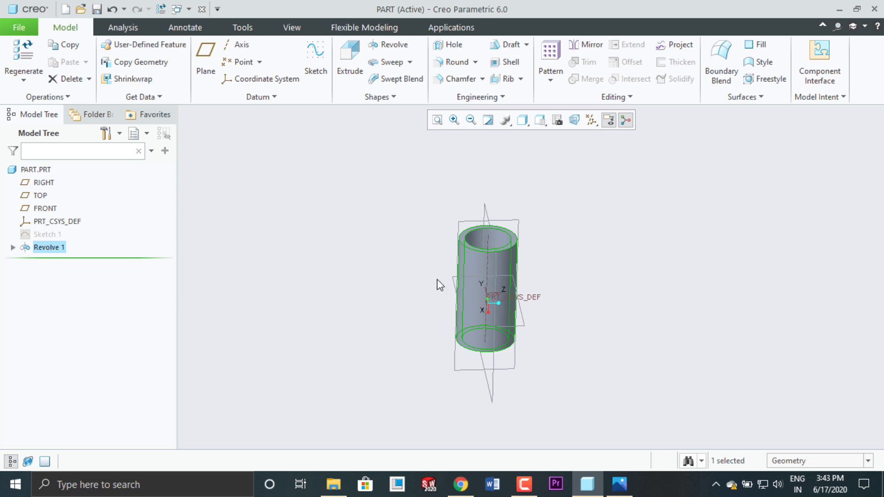
Delete the revolved tube from the part and confirm the deletion
right_click(60, 256)
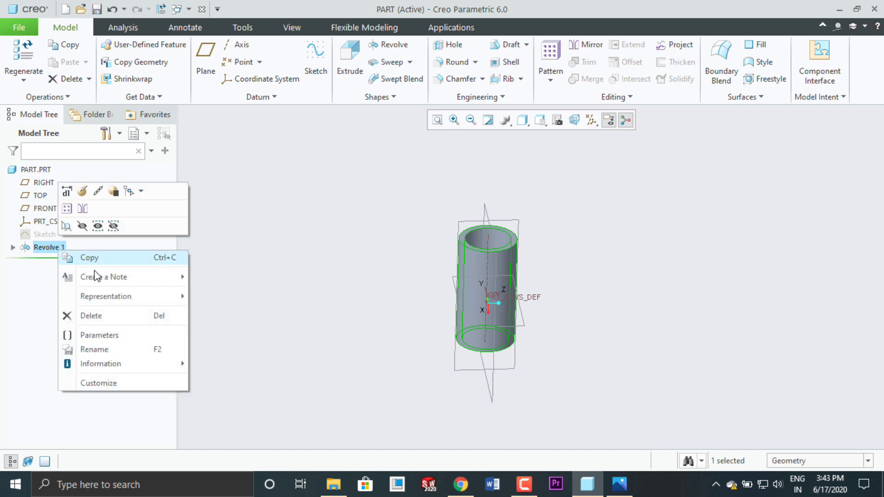
left_click(126, 316)
left_click(409, 258)
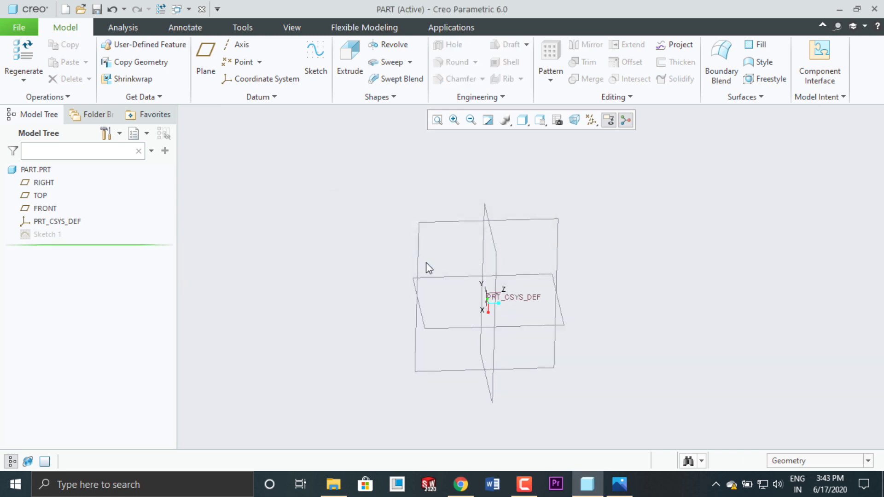
Start a new standalone sketch on the FRONT plane, oriented parallel to the screen
middle_click_drag(639, 290, 633, 279)
key("ctrl+d")
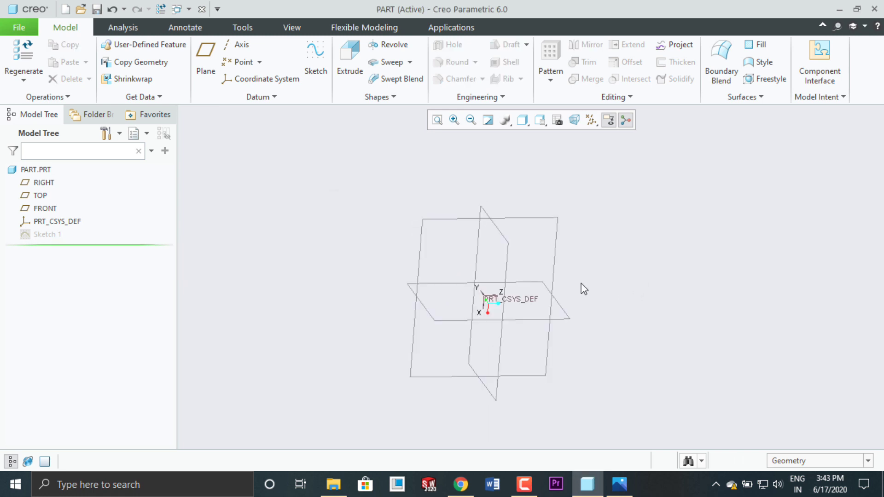
left_click(496, 228)
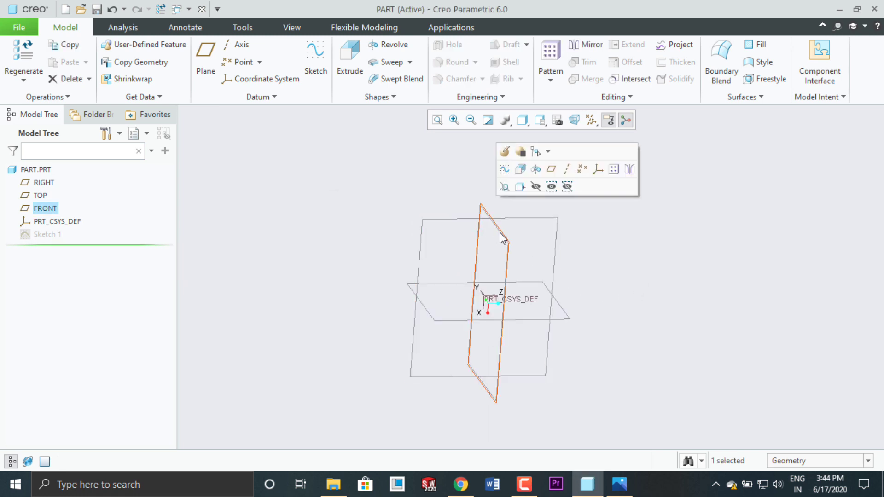
left_click(318, 74)
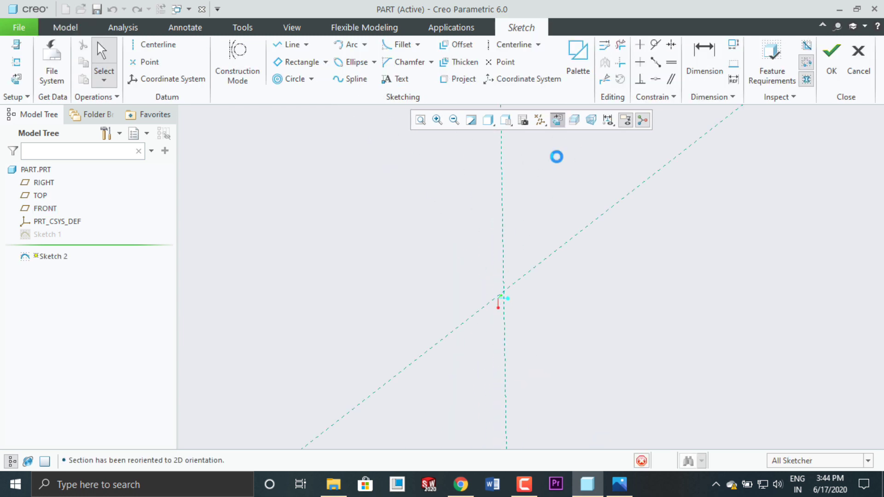
Sketch a centerline along the vertical reference through the origin
left_click(512, 45)
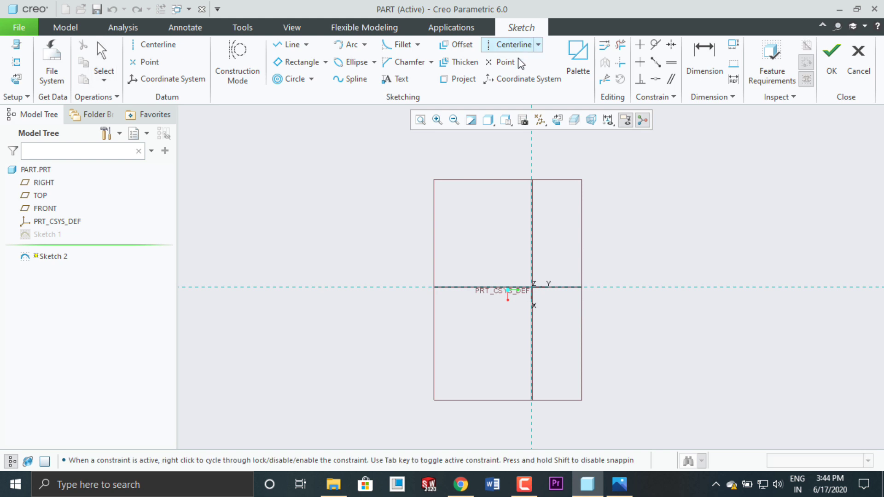
left_click(533, 139)
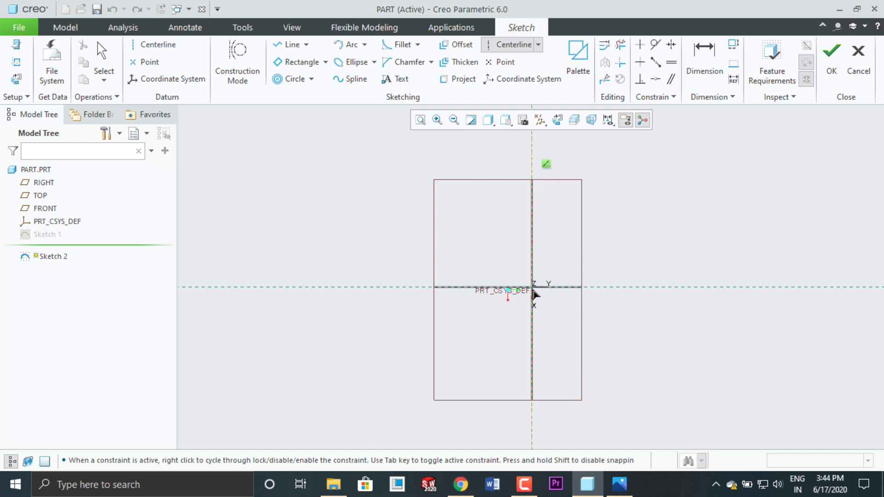
left_click(532, 290)
middle_click(581, 254)
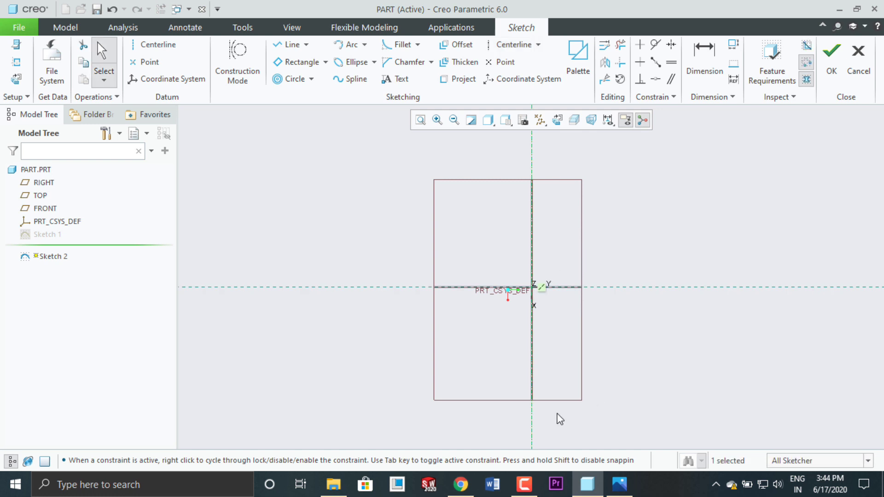
Sketch a vertical line upward from the horizontal reference, a short distance left of the centerline, and finish the sketch
scroll(554, 414, "up", 2)
scroll(658, 336, "down", 2)
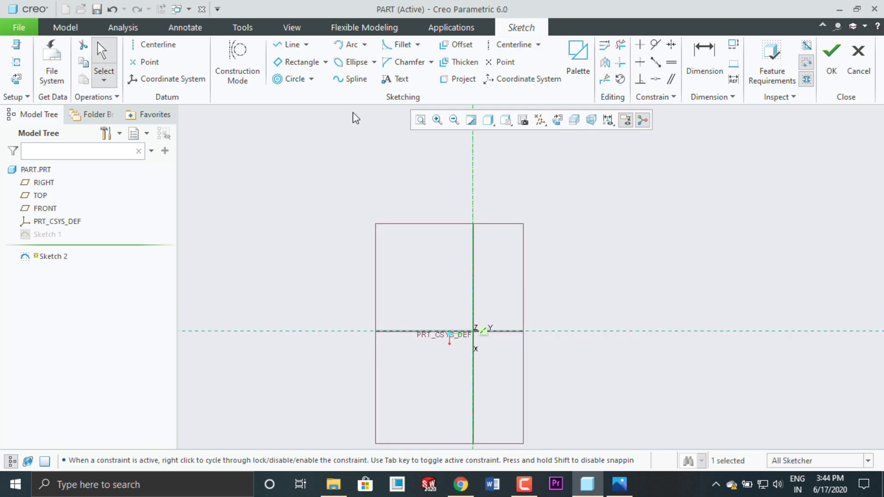
left_click(297, 45)
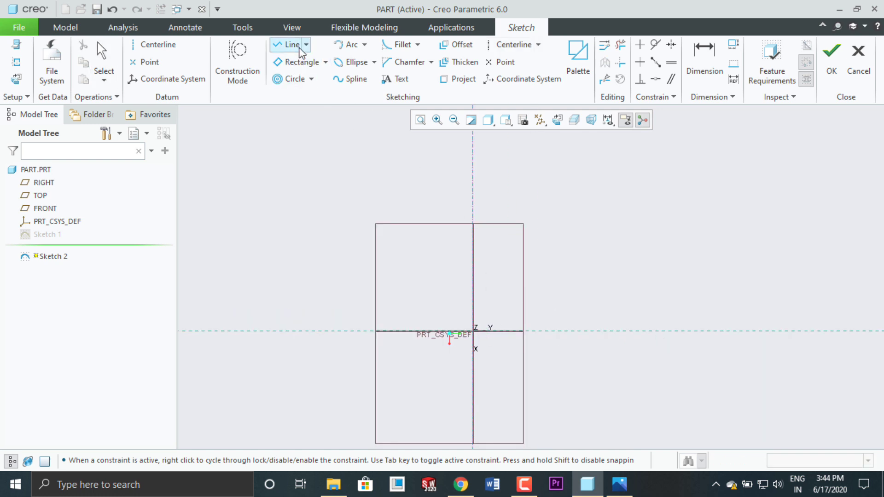
left_click(443, 332)
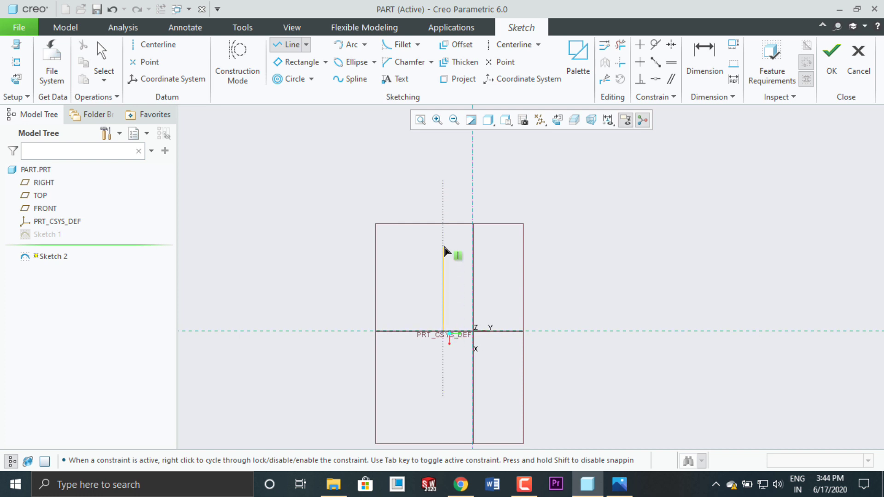
left_click(443, 220)
middle_click(515, 214)
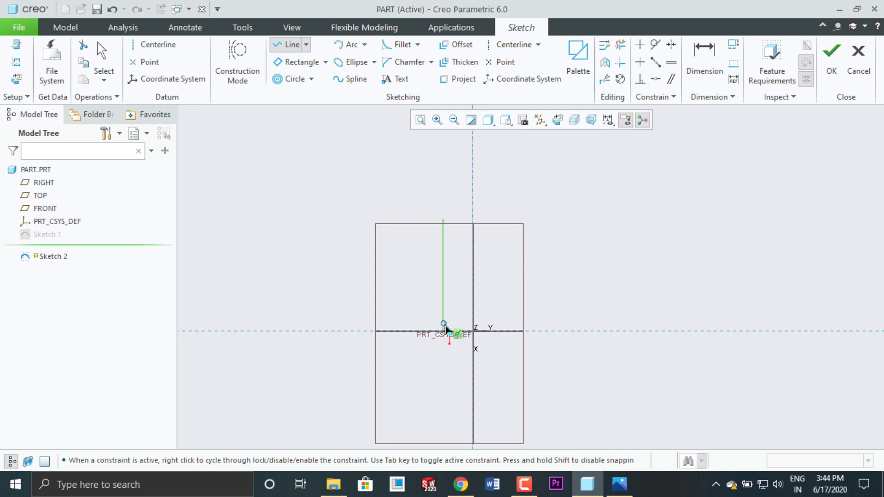
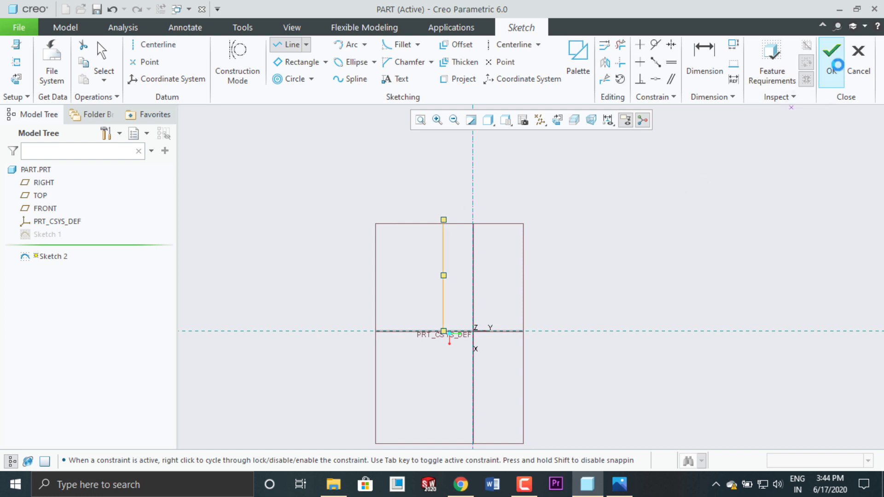
left_click(831, 53)
Start a solid, right-handed Helical Sweep using Sketch 2 as the helix profile and open its section sketch
left_click(410, 64)
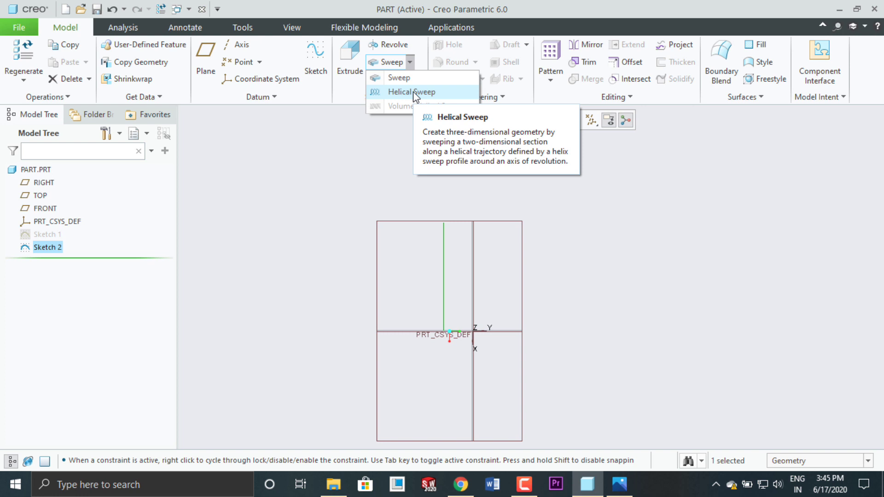
left_click(413, 91)
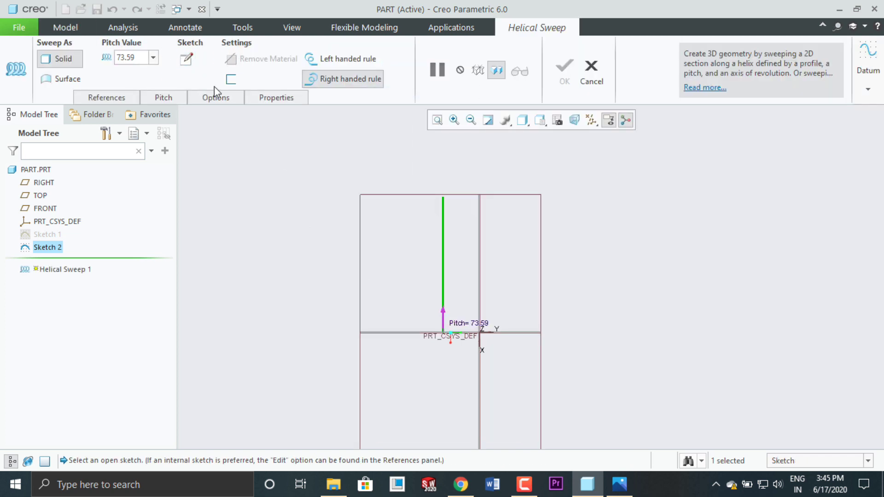
left_click(185, 61)
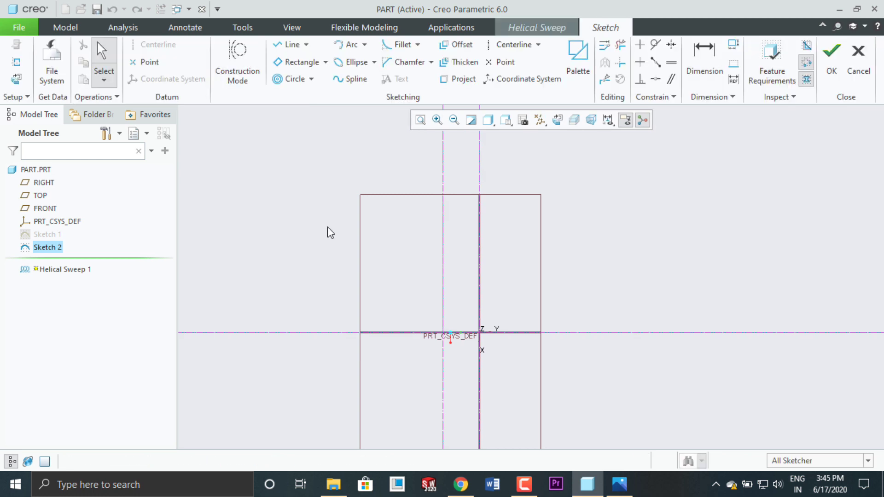
scroll(476, 272, "up", 2)
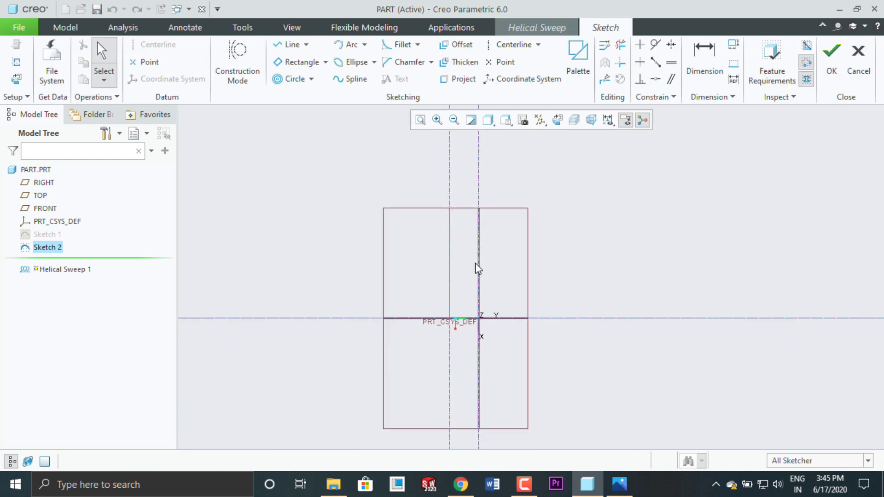
scroll(452, 320, "down", 5)
scroll(452, 316, "down", 1)
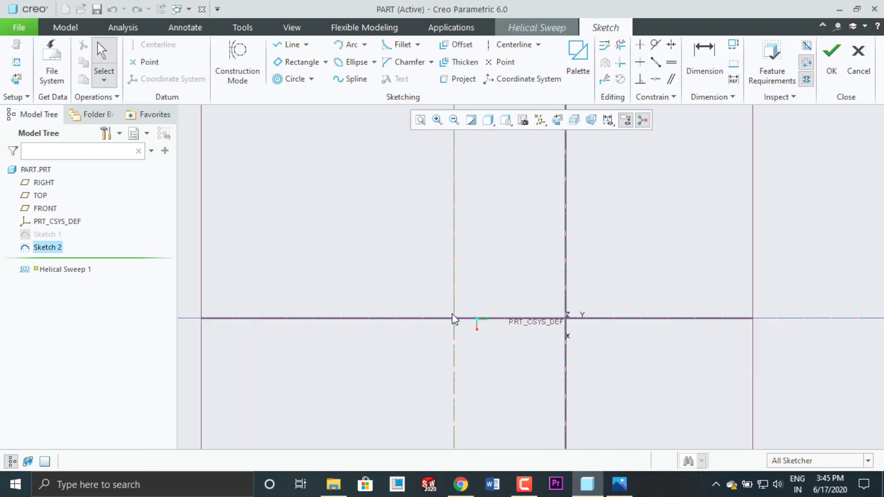
Sketch a center-and-point circle about 63 in diameter, centred on the intersection of the section references at the start of the helix profile
scroll(456, 351, "up", 3)
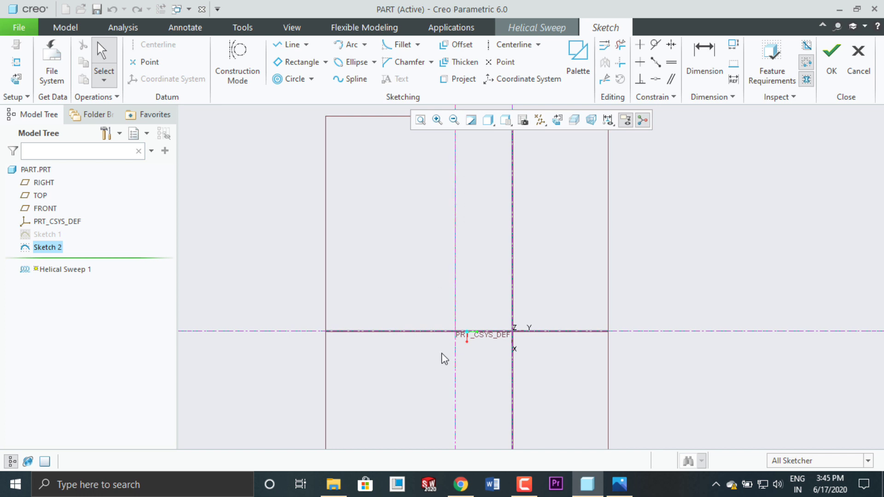
scroll(443, 357, "up", 2)
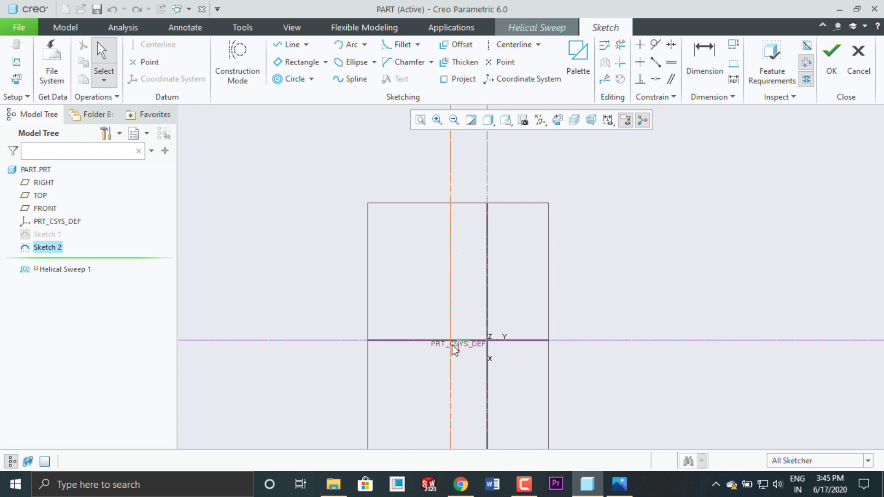
scroll(451, 343, "down", 5)
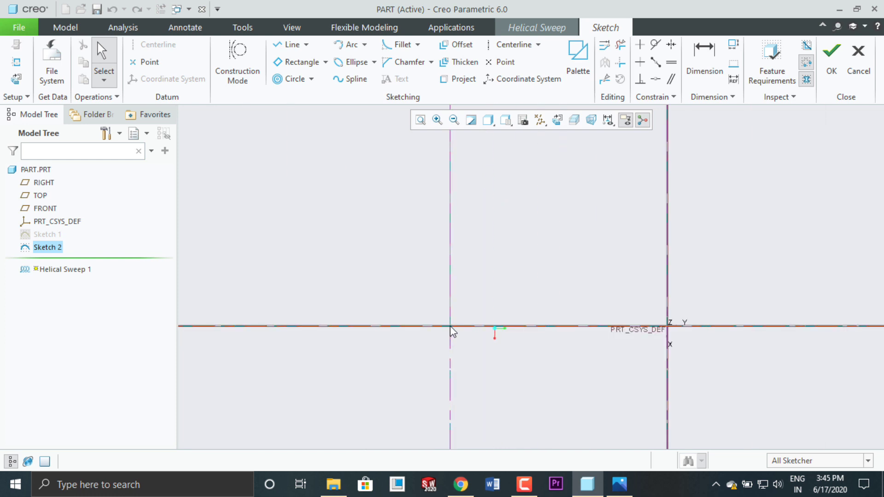
left_click(311, 79)
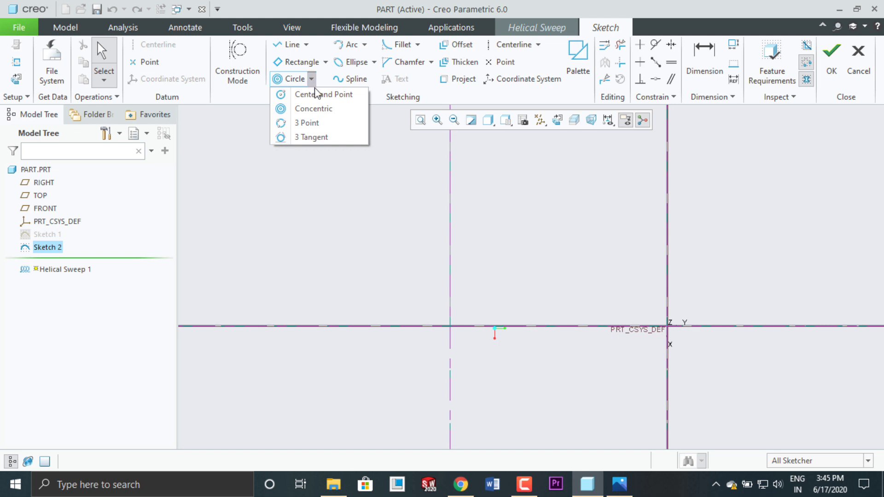
left_click(316, 94)
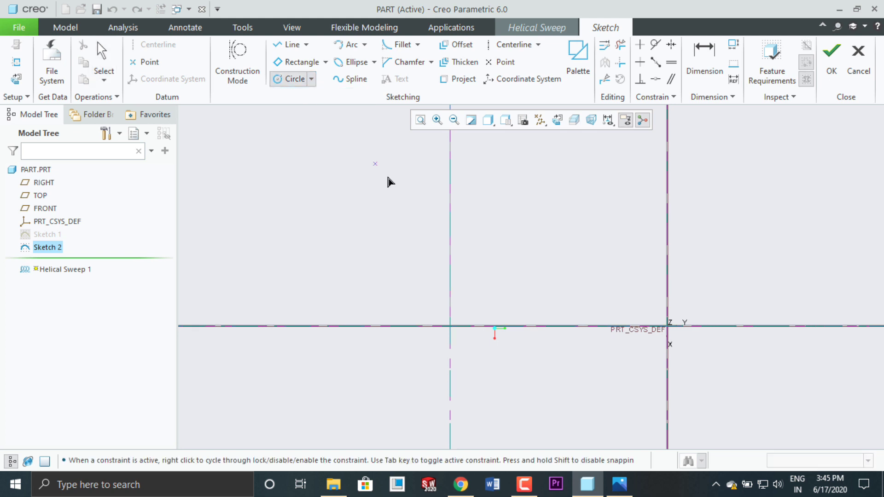
left_click(450, 326)
left_click(473, 306)
middle_click(473, 305)
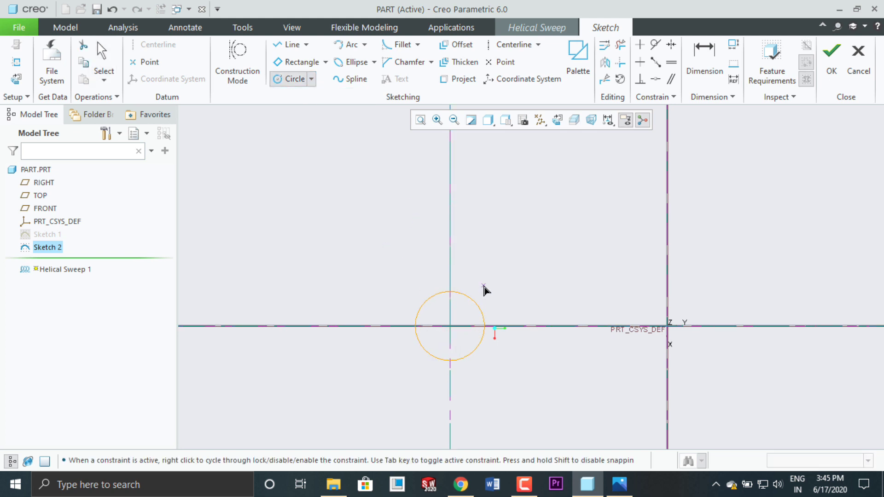
Open the section circle's diameter dimension for editing
double_click(401, 293)
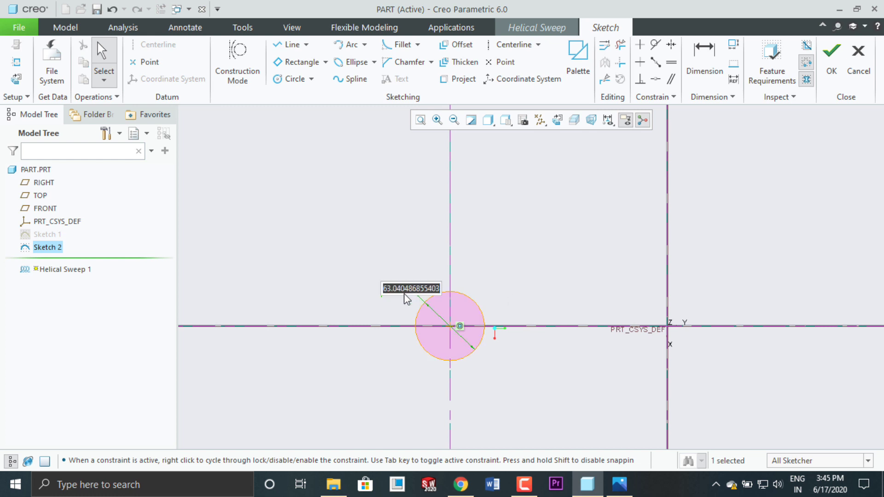
Set the section circle's diameter to 50 and finish the helical sweep section
type("50")
key("Return")
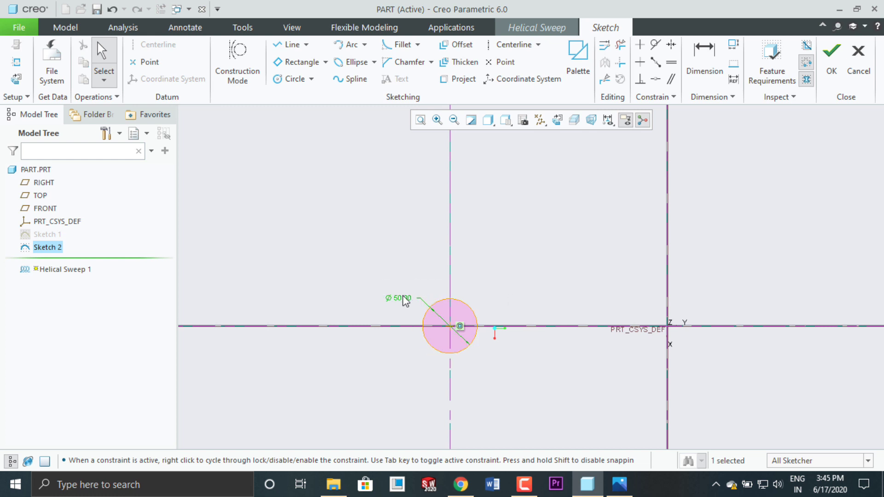
scroll(341, 356, "down", 4)
scroll(375, 346, "down", 3)
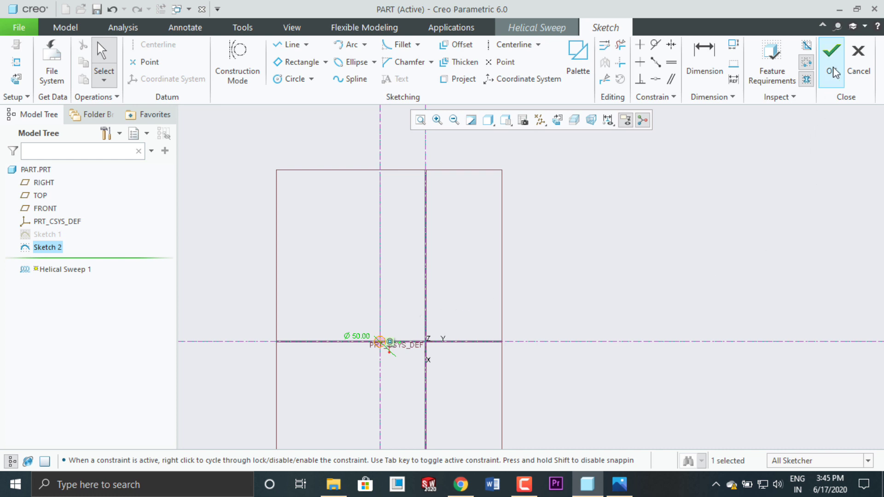
left_click(832, 52)
scroll(573, 405, "down", 2)
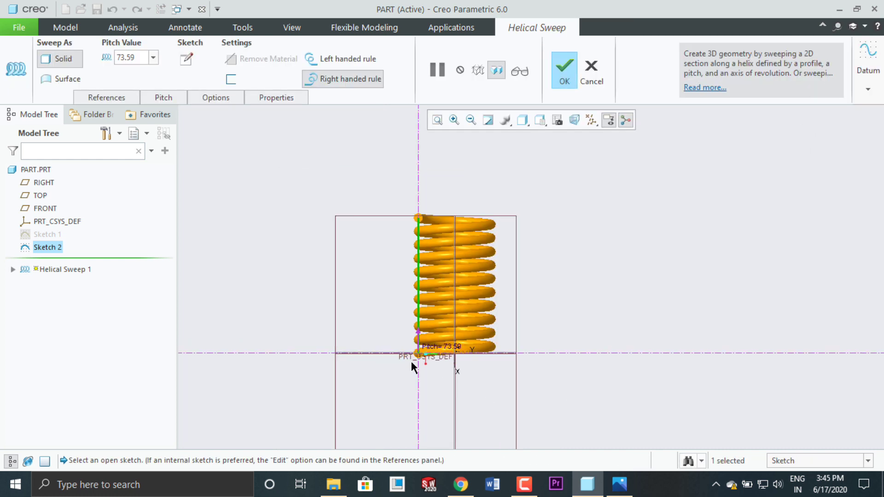
middle_click_drag(578, 322, 707, 278)
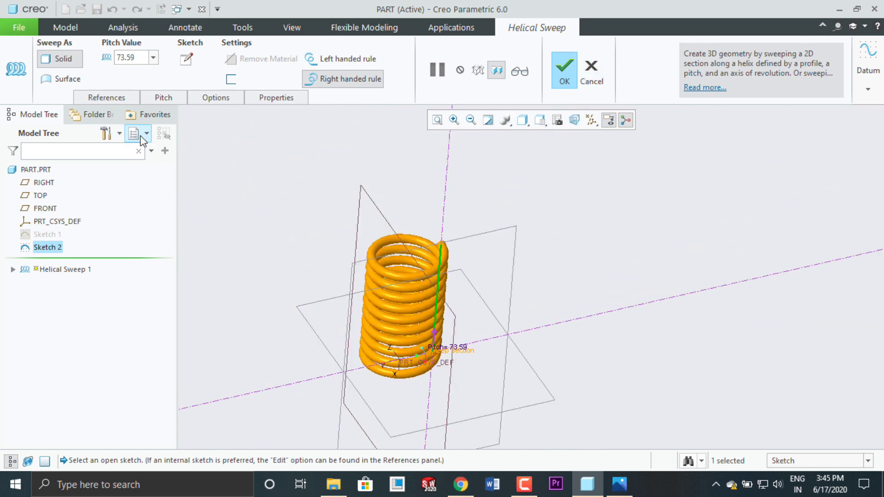
Reopen the helical sweep section in 2D orientation and remove its circle
left_click(187, 58)
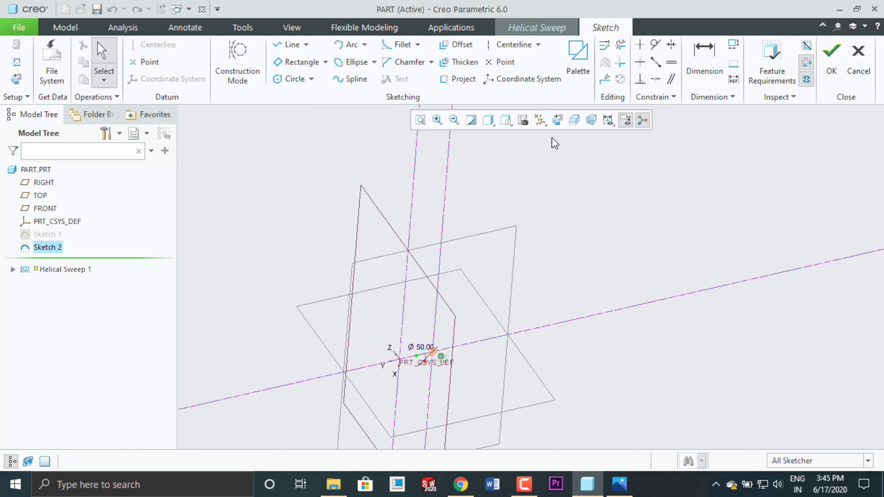
left_click(559, 121)
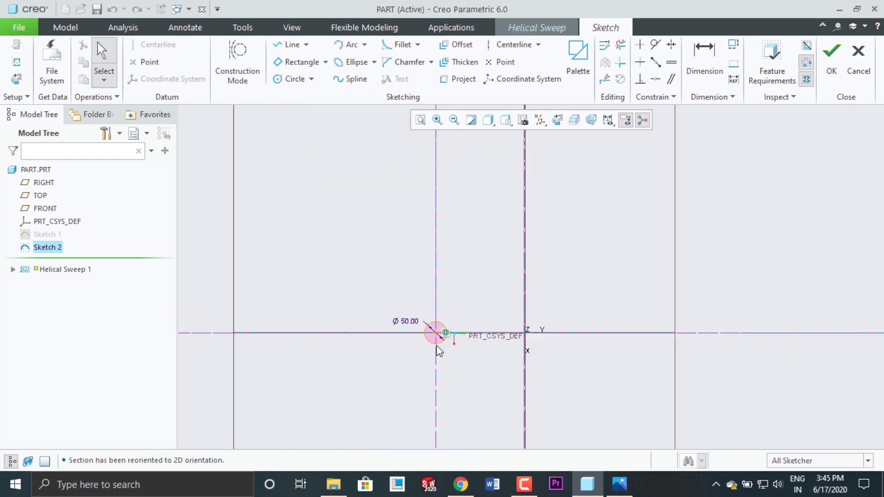
left_click(620, 44)
mouse_move(474, 308)
left_mouse_down()
mouse_move(465, 332)
mouse_move(441, 332)
mouse_move(431, 362)
mouse_move(423, 339)
left_mouse_up()
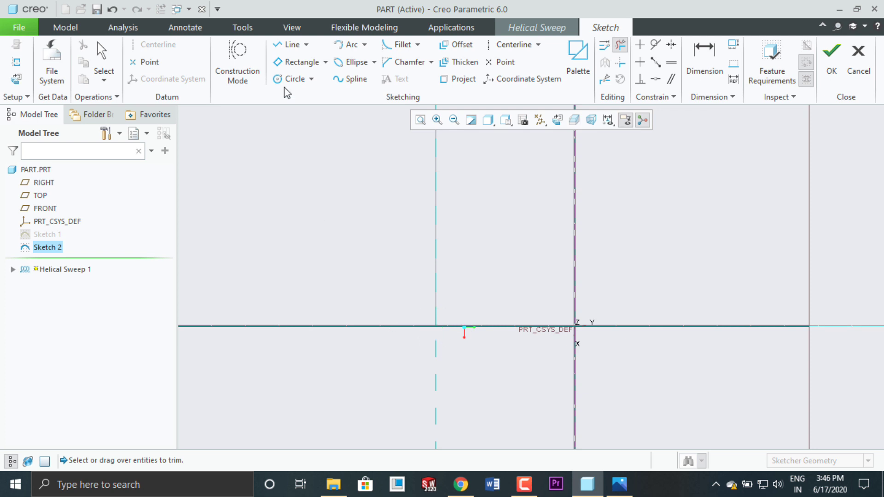
Sketch a narrow, tall center rectangle at the intersection of the section's reference lines and finish the section
left_click(300, 61)
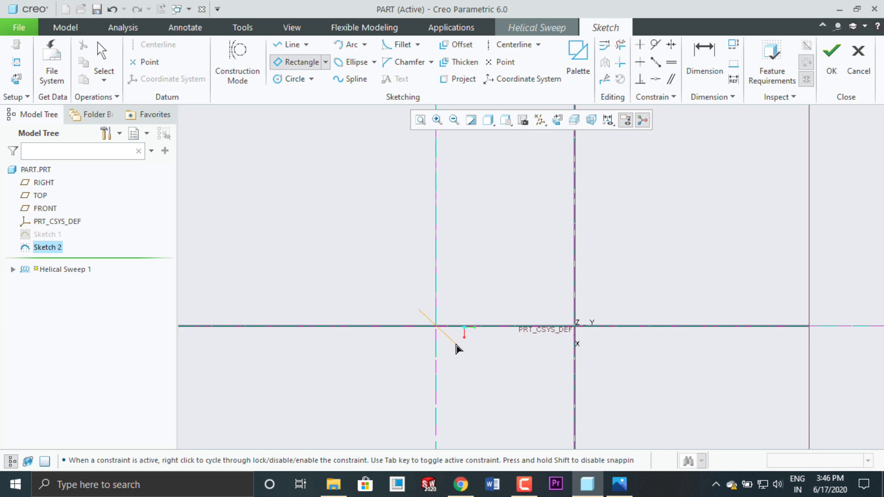
middle_click(450, 306)
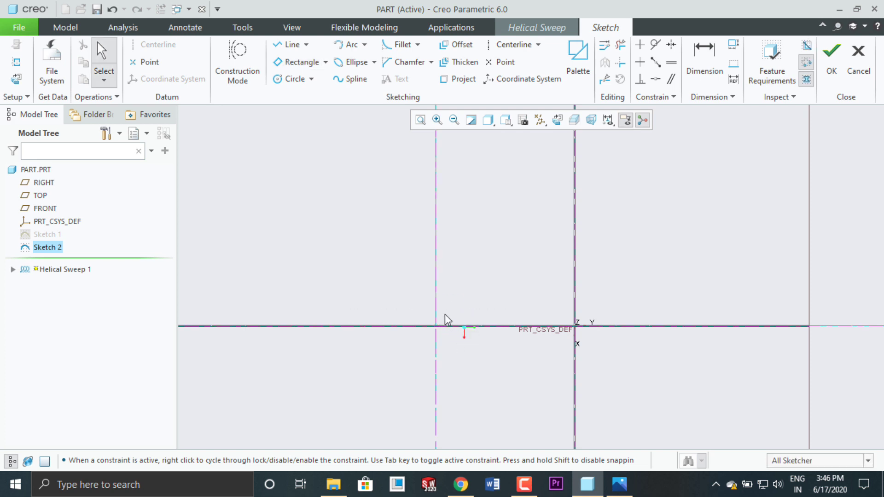
left_click(325, 62)
left_click(326, 104)
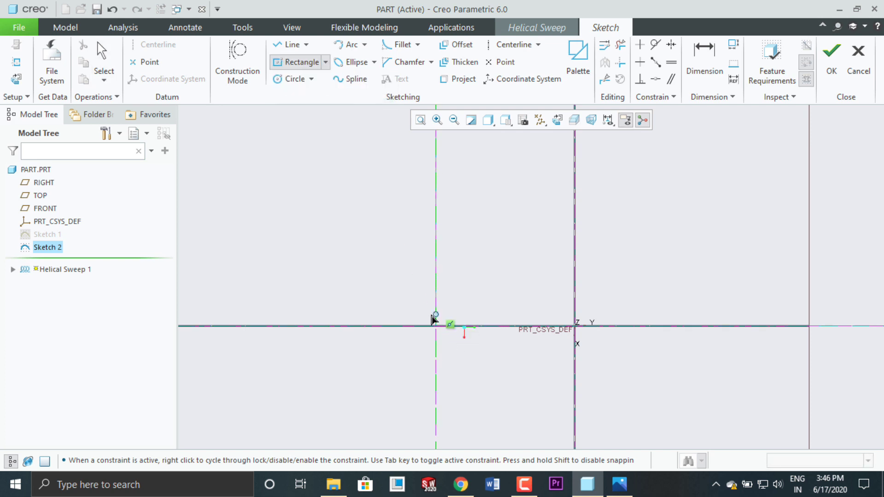
left_click(436, 326)
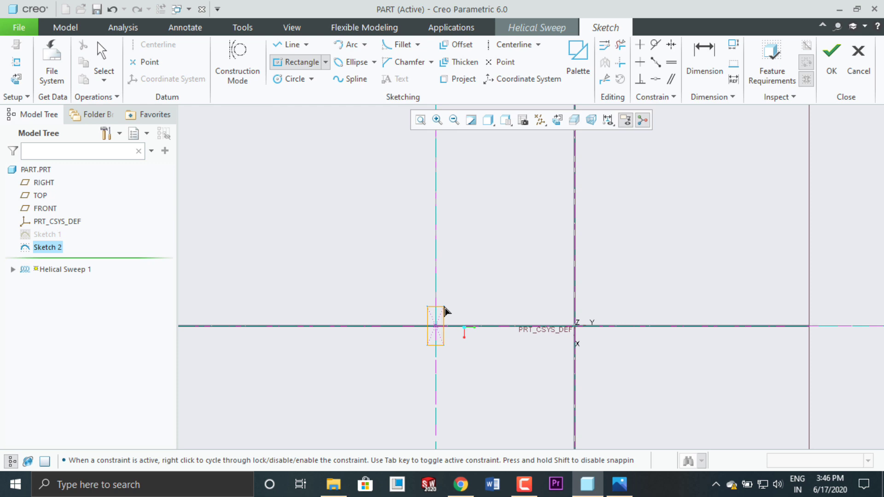
middle_click(481, 277)
left_click(831, 58)
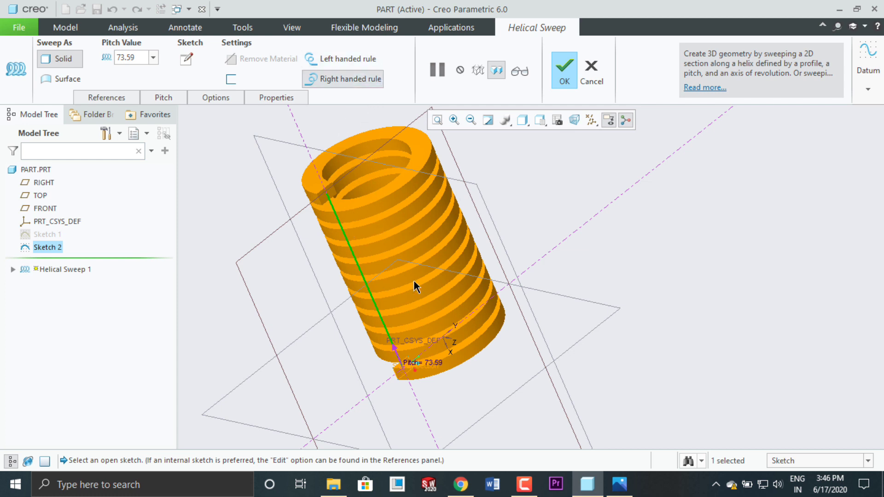
Switch the helical sweep to the left handed rule and complete the feature
left_click(330, 61)
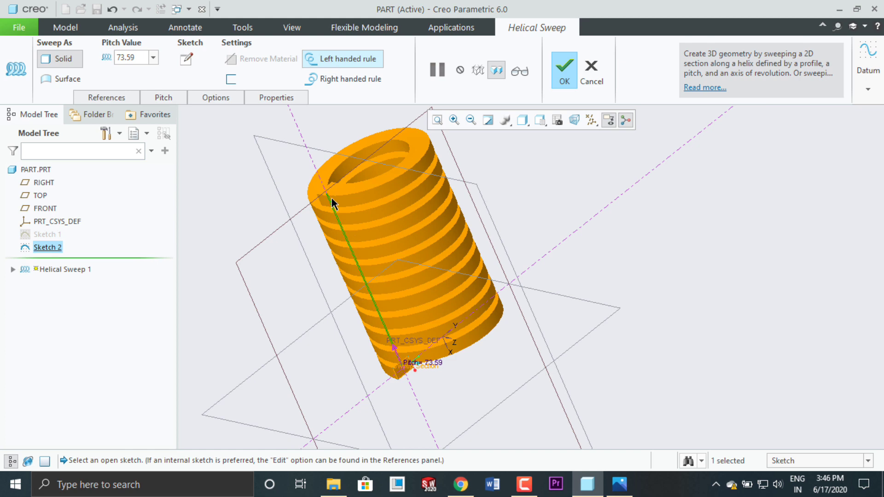
left_click(571, 69)
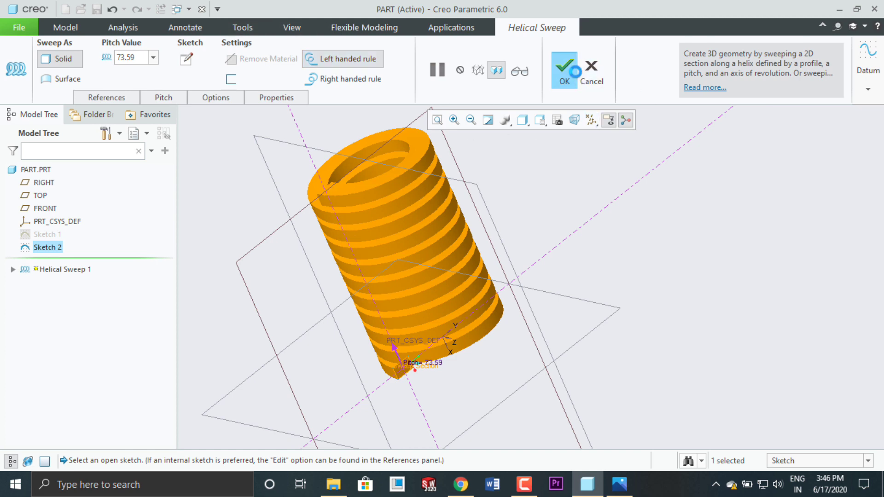
middle_click_drag(615, 291, 665, 284)
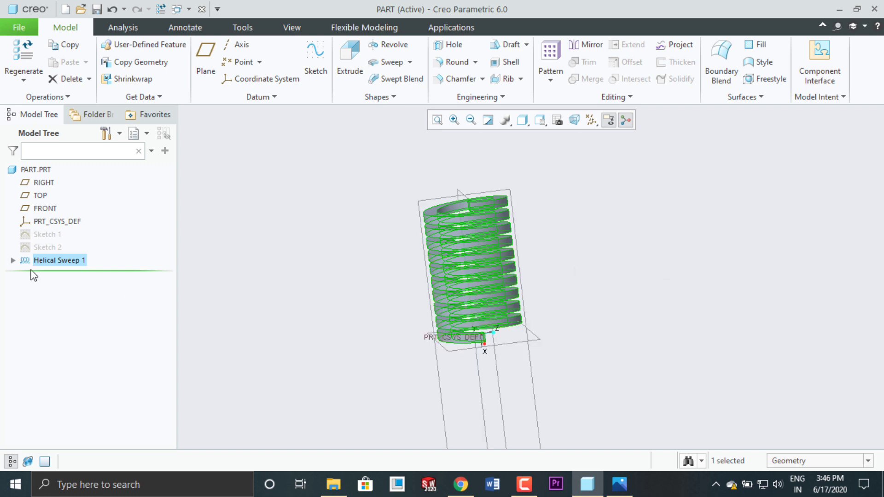
Delete the Helical Sweep 1 feature from the part
right_click(46, 263)
left_click(80, 327)
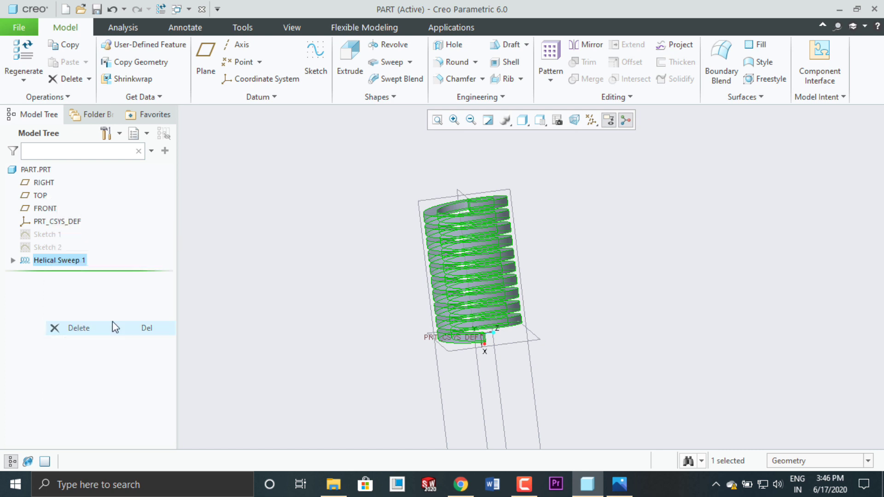
left_click(416, 258)
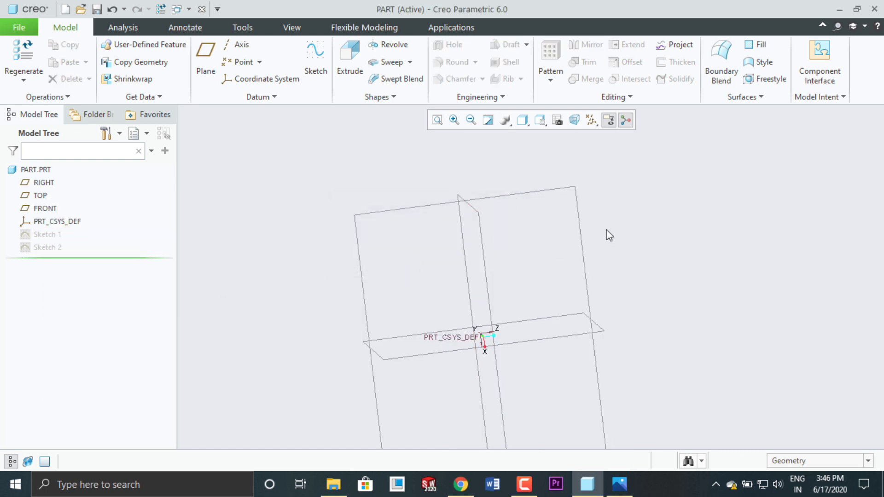
Start an extrude on the RIGHT plane, sketch a circle centred on the origin and finish the sketch
middle_click_drag(605, 235, 452, 316)
left_click(426, 350)
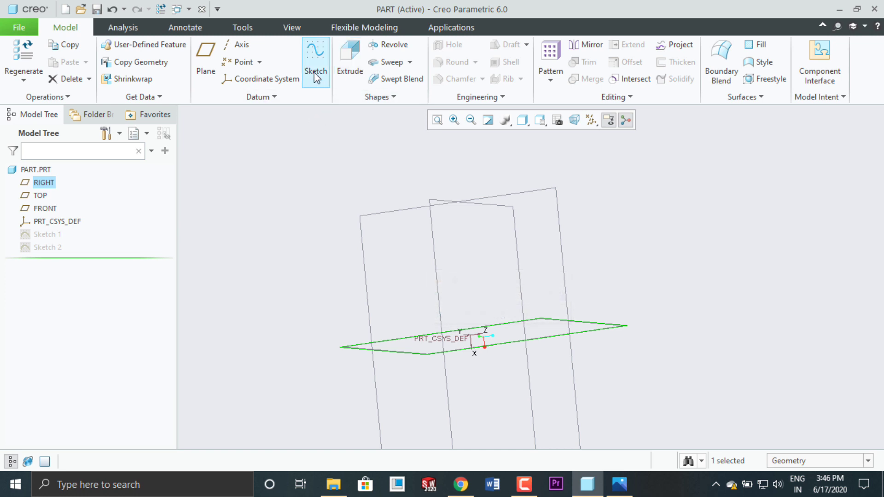
left_click(349, 74)
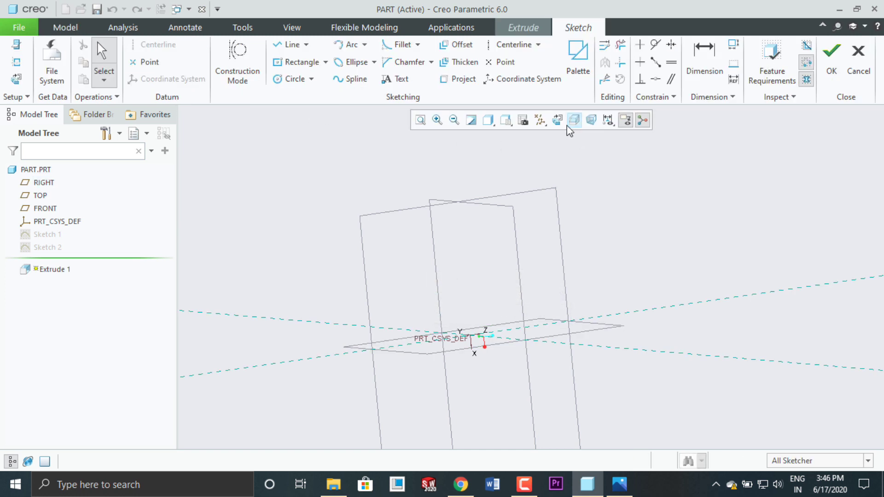
left_click(566, 126)
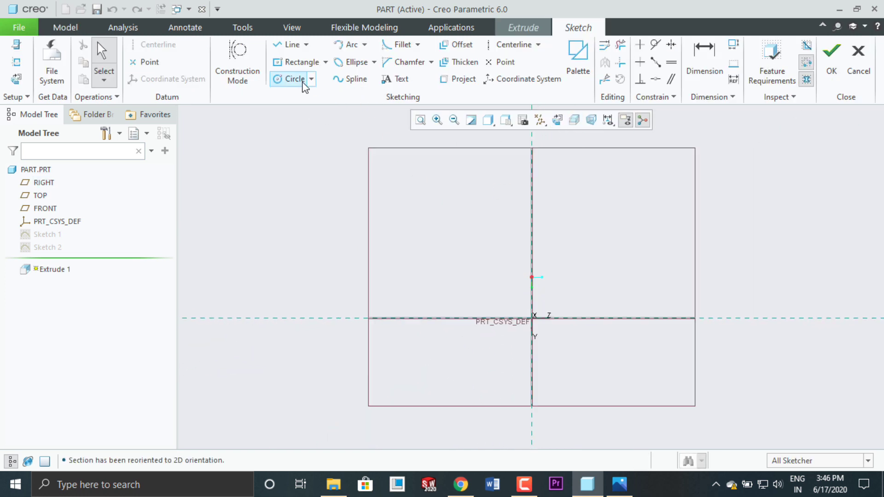
left_click(290, 78)
left_click(532, 318)
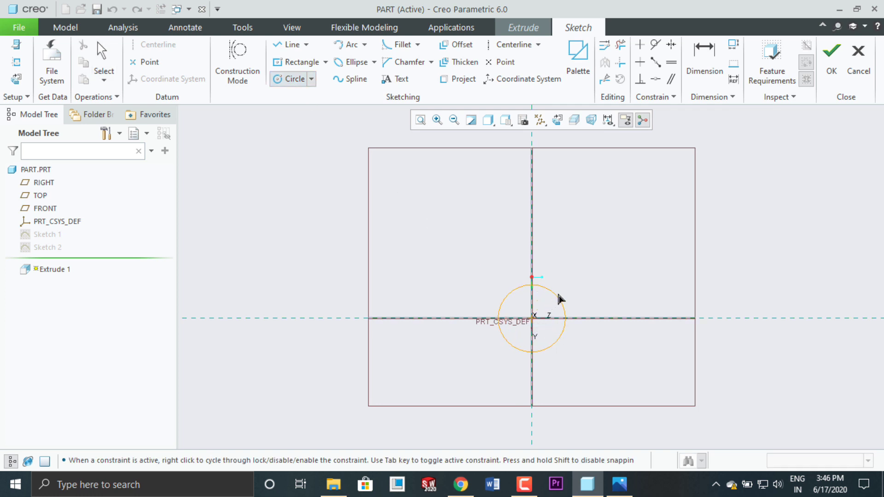
left_click(609, 263)
middle_click(593, 290)
left_click(831, 58)
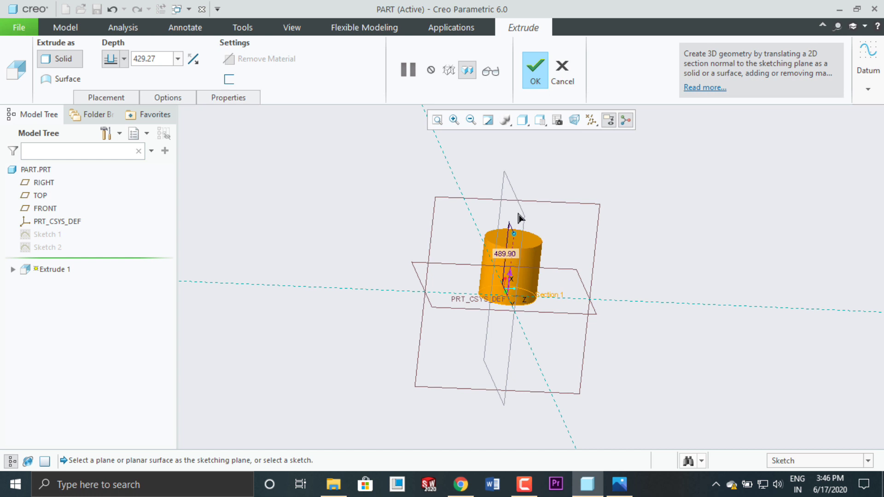
Extrude the circle as a solid to a depth of 5000 and complete the feature
left_click_drag(518, 218, 525, 34)
scroll(515, 428, "down", 5)
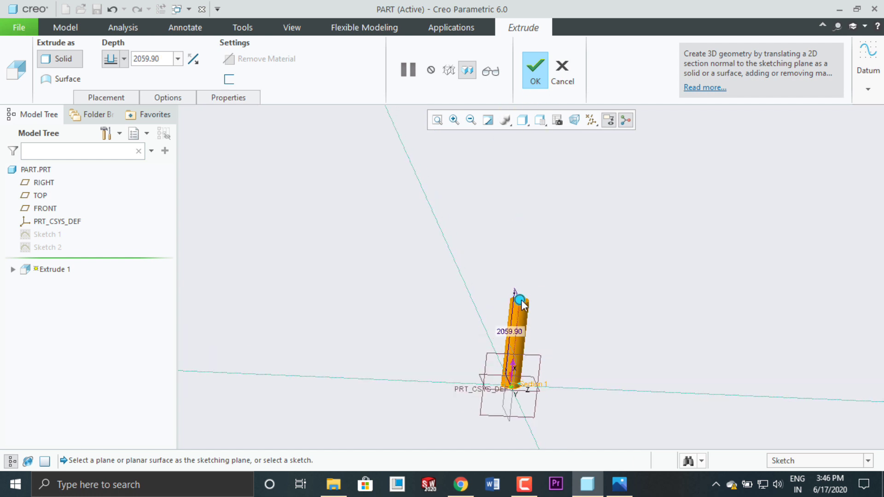
left_click_drag(524, 300, 529, 191)
double_click(514, 278)
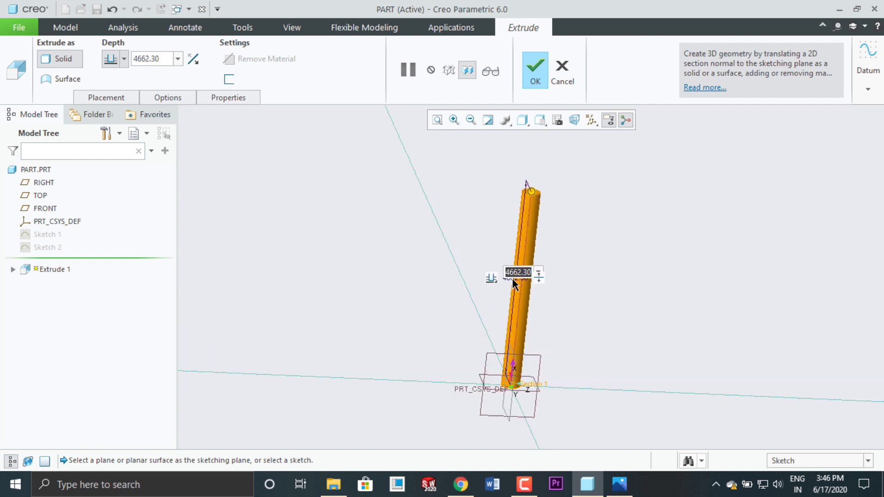
type("5000")
key("Return")
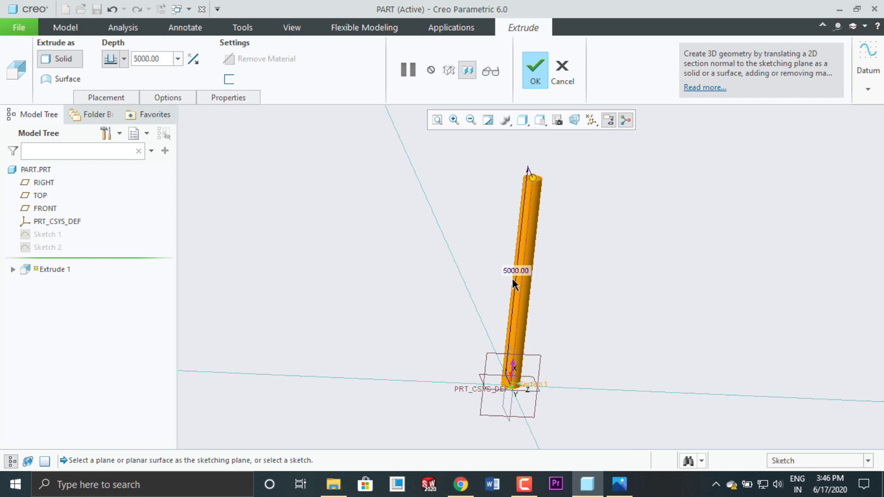
left_click(541, 74)
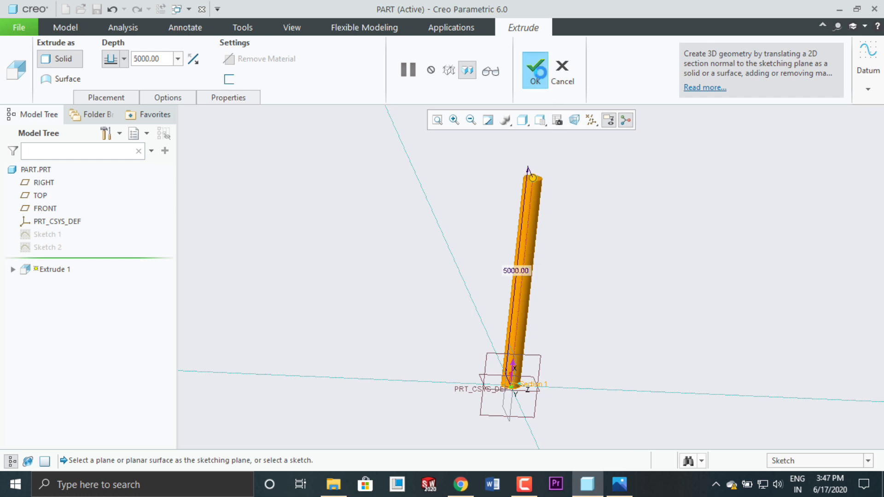
Examine the extruded cylinder from several angles, including its end faces and full length
middle_click_drag(563, 316, 536, 178)
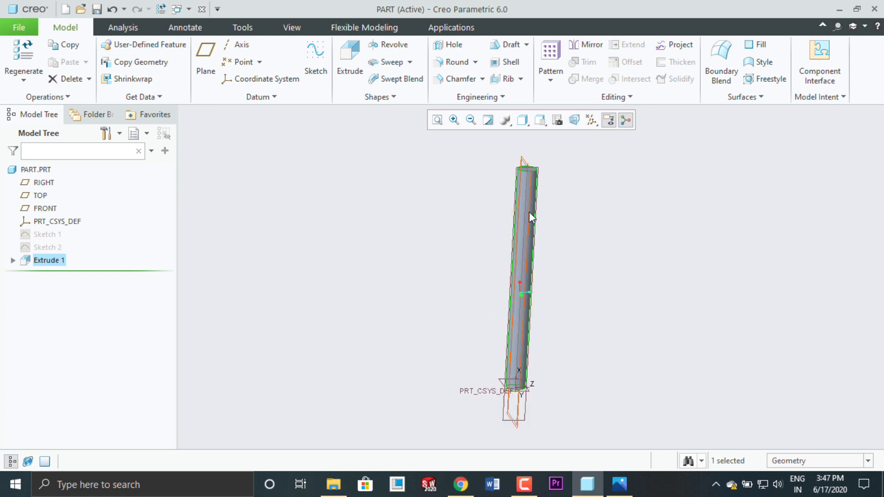
scroll(530, 211, "down", 1)
scroll(473, 198, "down", 2)
scroll(474, 309, "up", 1)
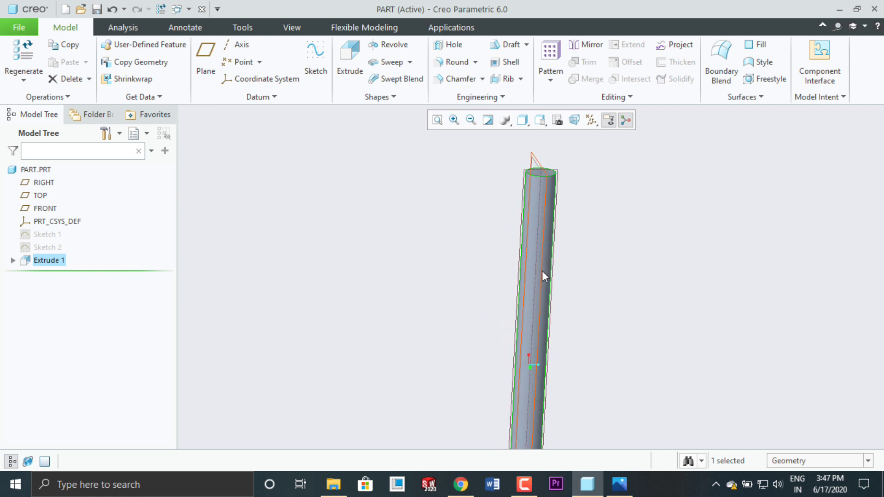
scroll(525, 207, "down", 2)
scroll(557, 256, "up", 3)
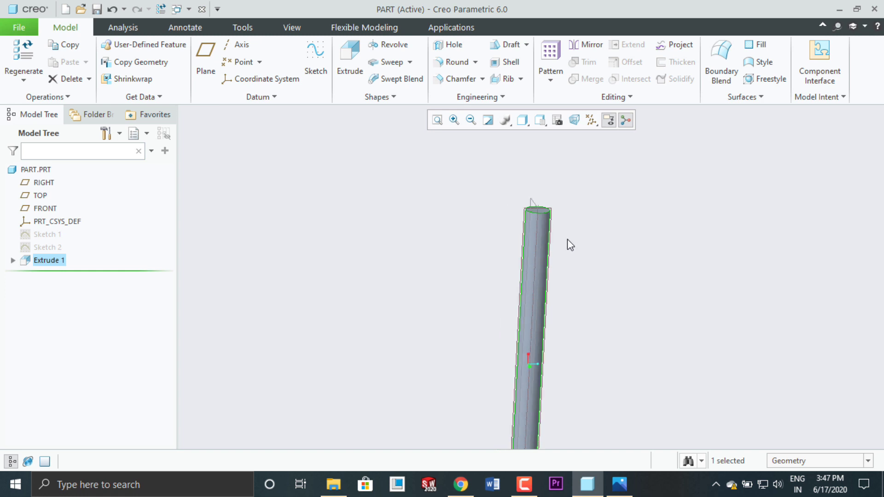
middle_click_drag(567, 239, 515, 376)
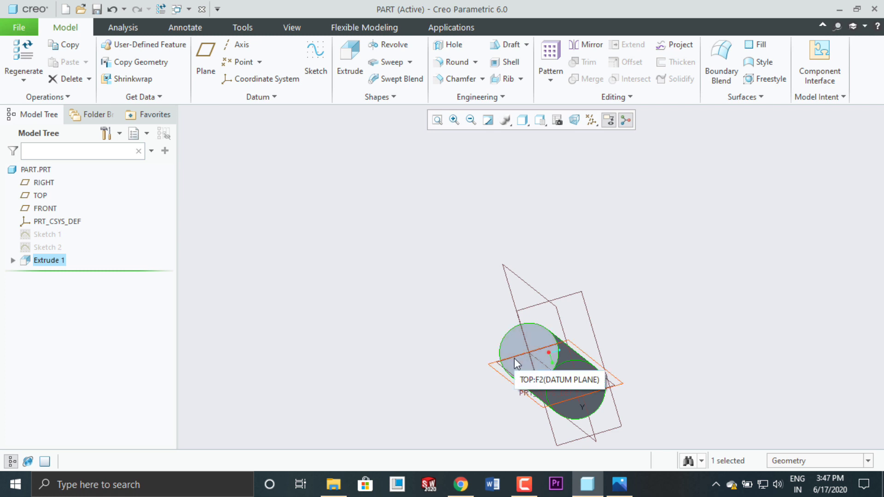
mouse_move(609, 312)
middle_mouse_down()
mouse_move(628, 302)
mouse_move(620, 298)
middle_mouse_up()
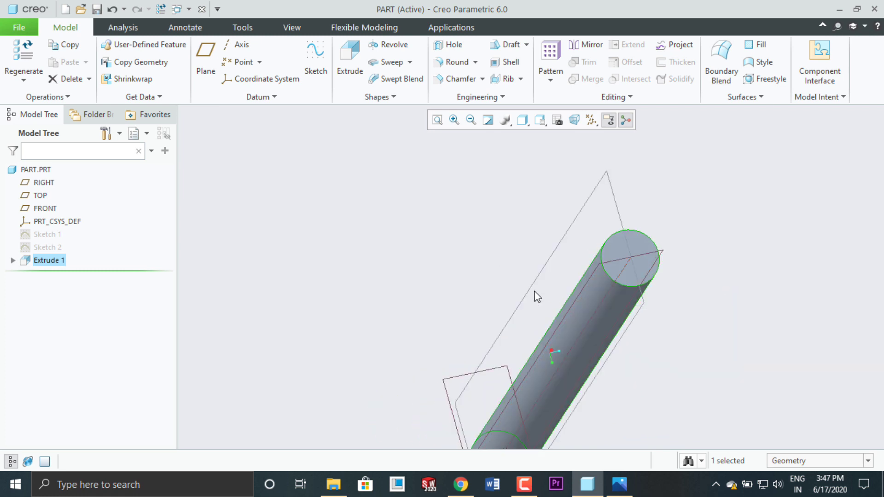
scroll(535, 297, "up", 3)
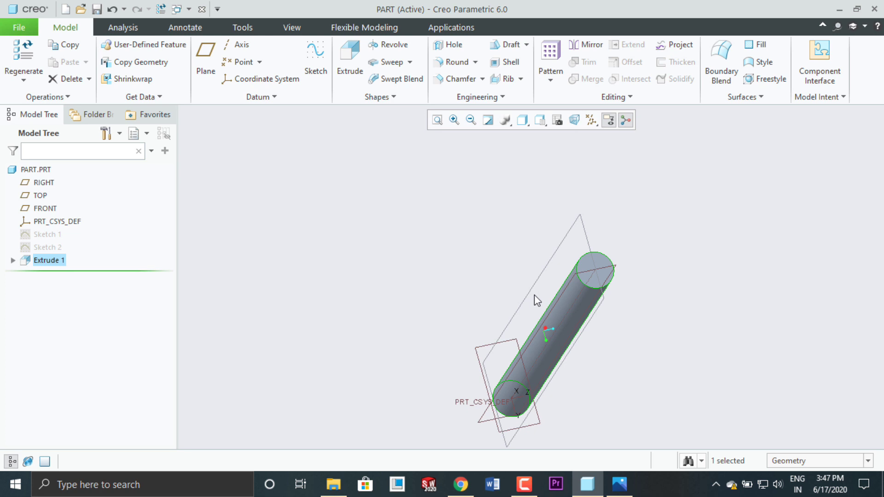
Start a Helical Sweep and define its helix profile sketch on the FRONT plane, with RIGHT as the left-facing reference, viewed square to the plane
left_click(581, 225)
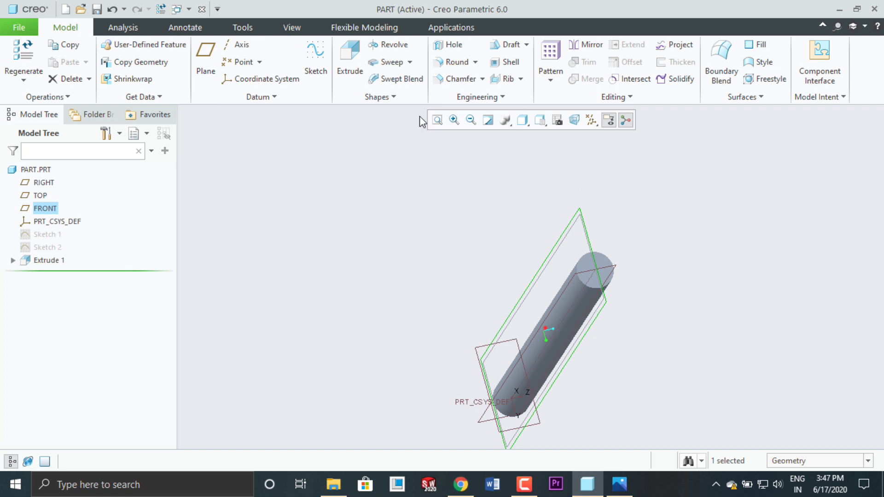
left_click(410, 62)
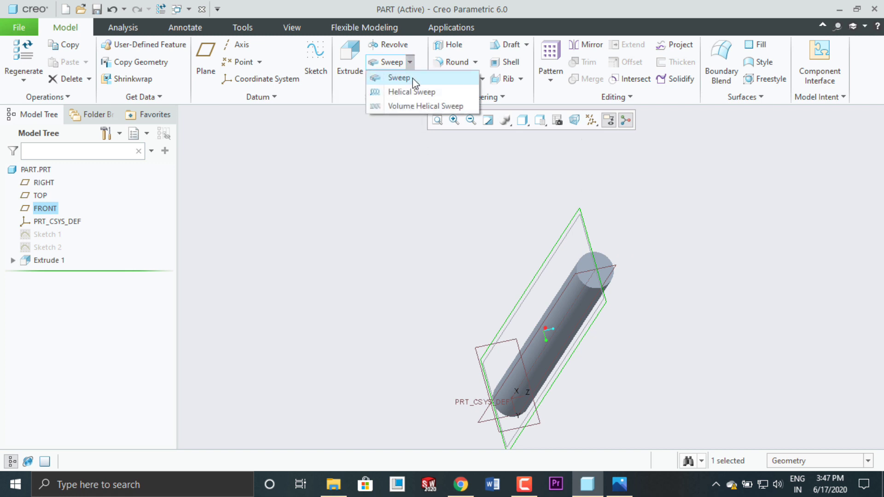
left_click(410, 93)
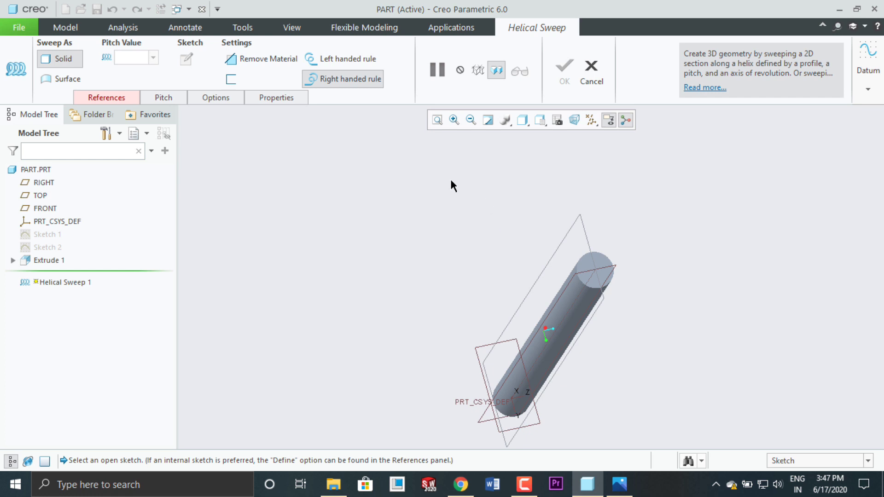
left_click(119, 98)
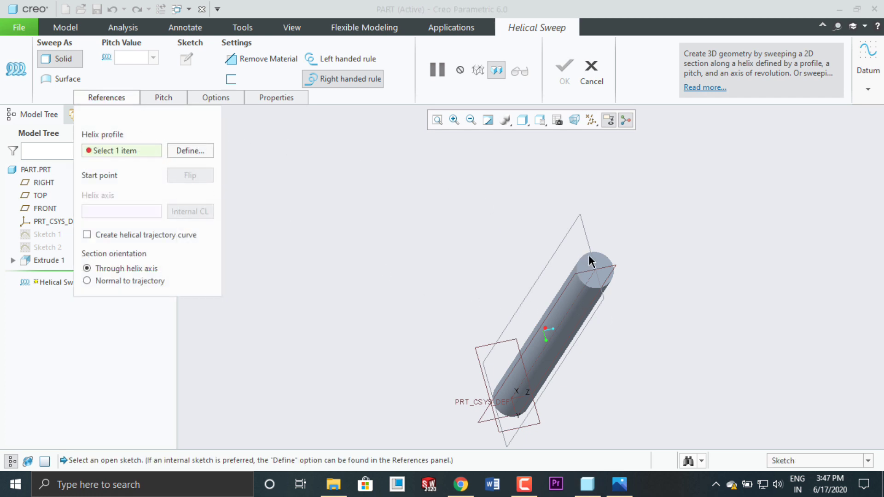
left_click(56, 267)
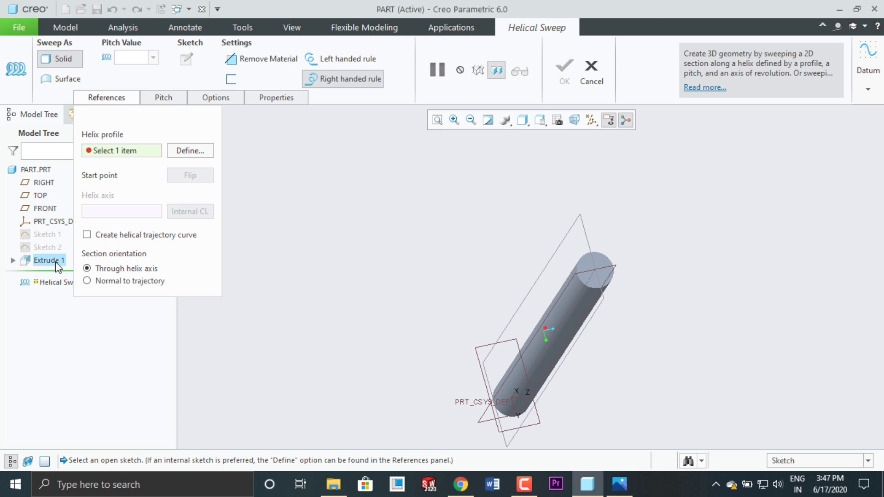
left_click(182, 154)
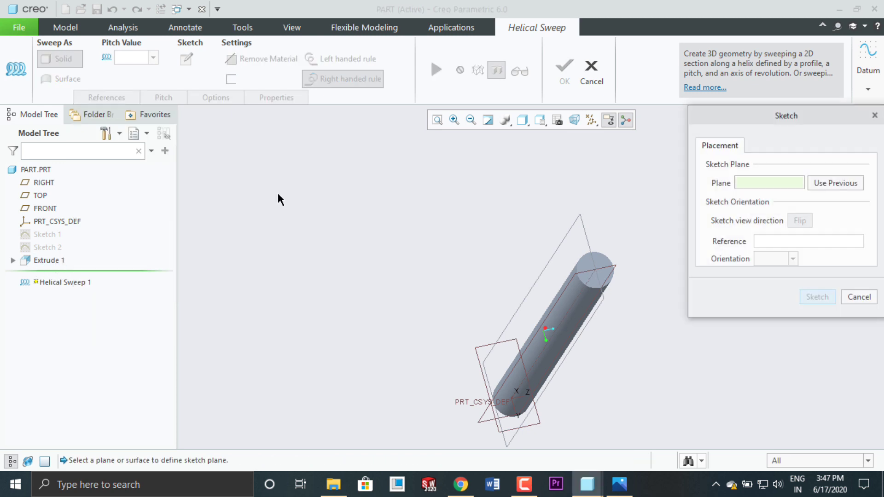
left_click(586, 244)
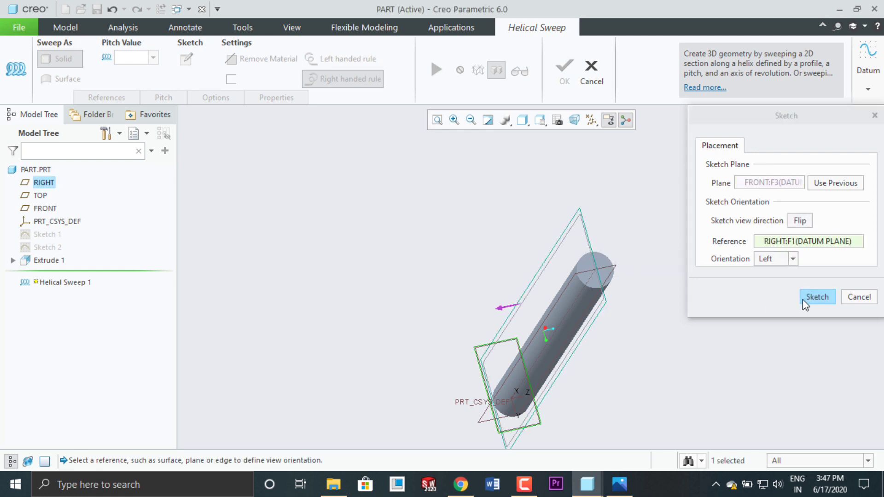
left_click(802, 299)
left_click(557, 120)
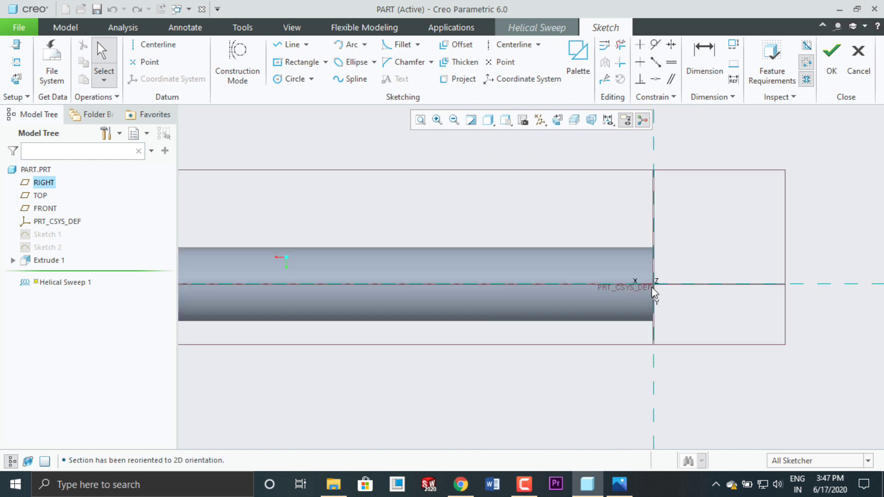
Sketch a horizontal centerline through the origin along the cylinder's axis
scroll(651, 287, "down", 1)
scroll(651, 286, "down", 1)
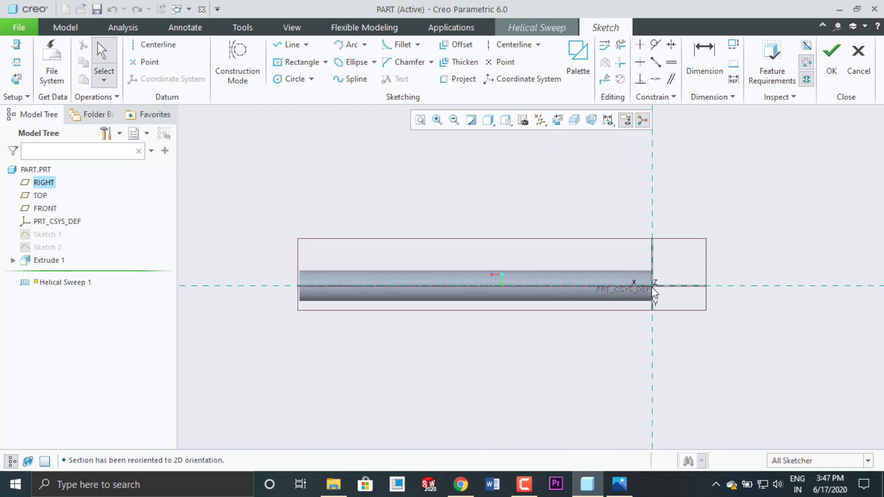
left_click(522, 45)
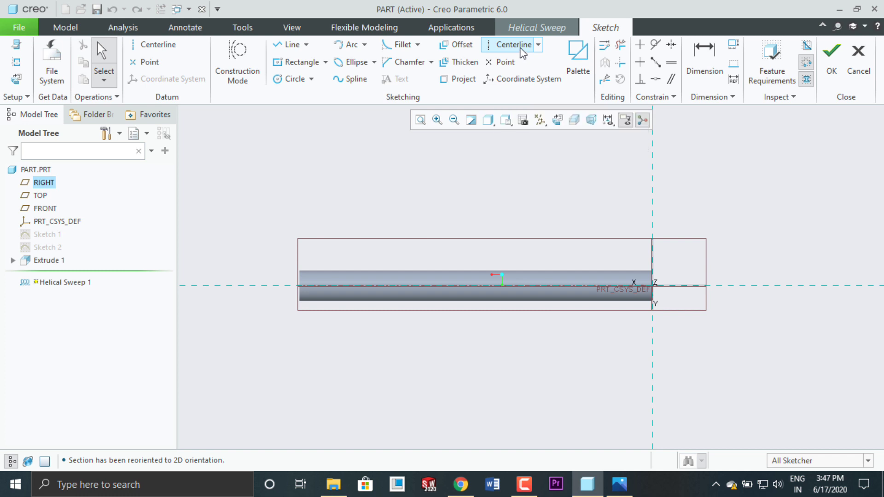
left_click(238, 287)
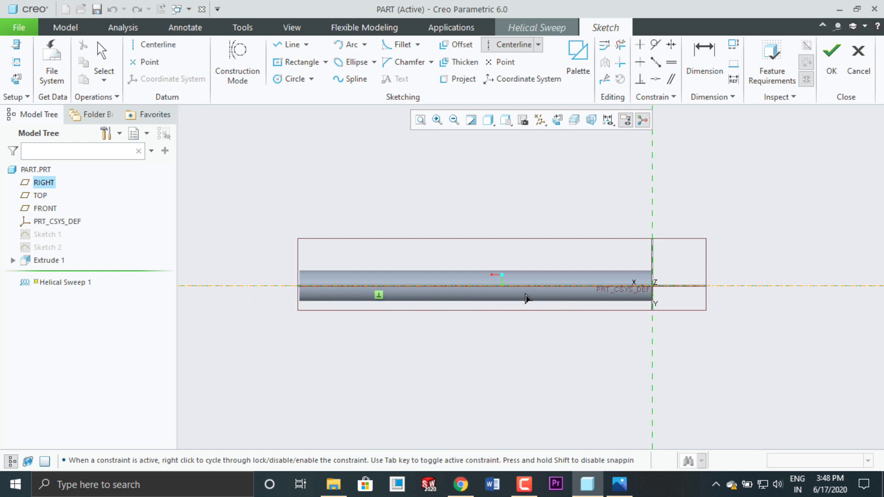
left_click(722, 286)
middle_click(519, 217)
Sketch a horizontal line along the cylinder's upper edge, from the origin-side end to past mid-length, and finish the profile sketch
left_click(288, 44)
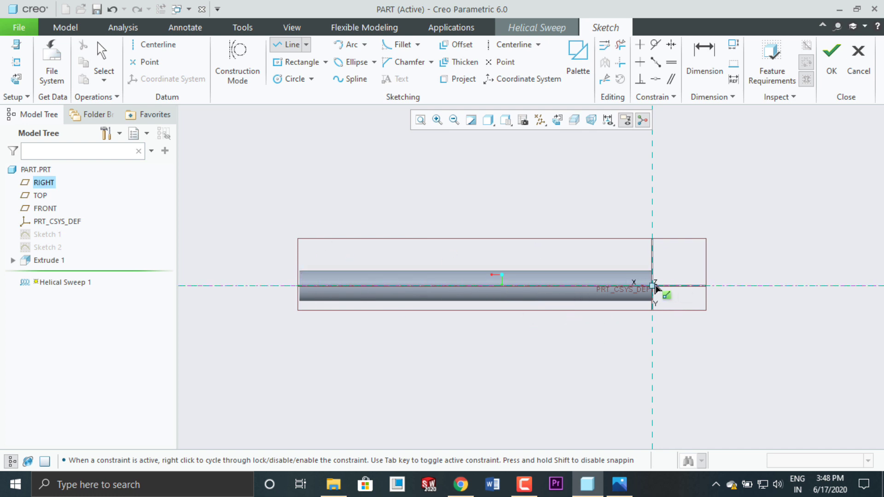
left_click(652, 271)
left_click(300, 270)
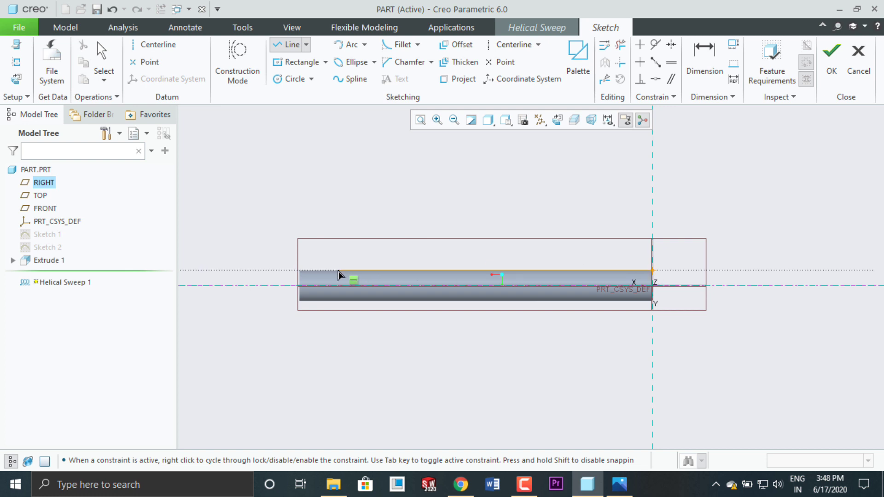
left_click(412, 271)
middle_click(461, 208)
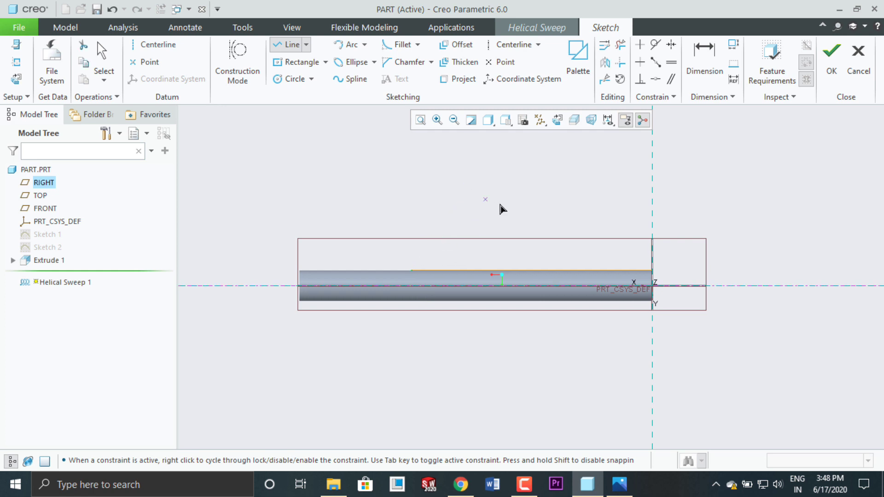
left_click(833, 69)
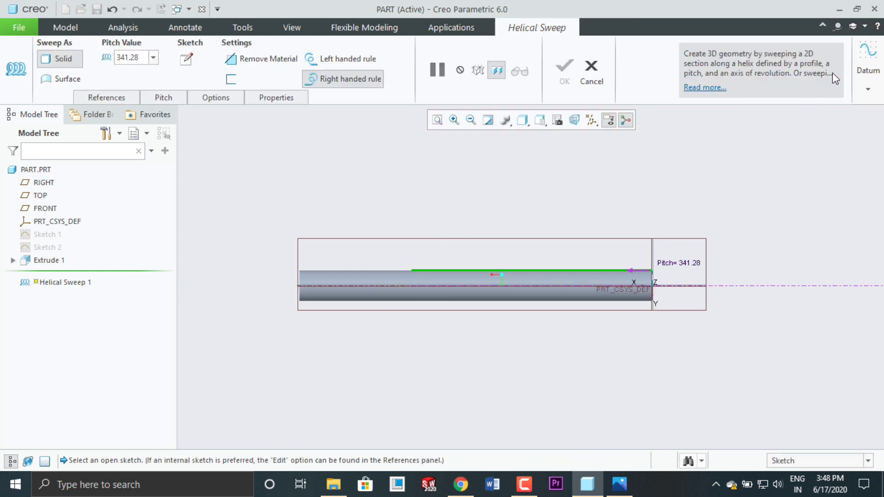
Sketch the sweep section as a closed triangle, its base on the cylinder's upper edge and its apex about 36 from the origin-side end
left_click(187, 58)
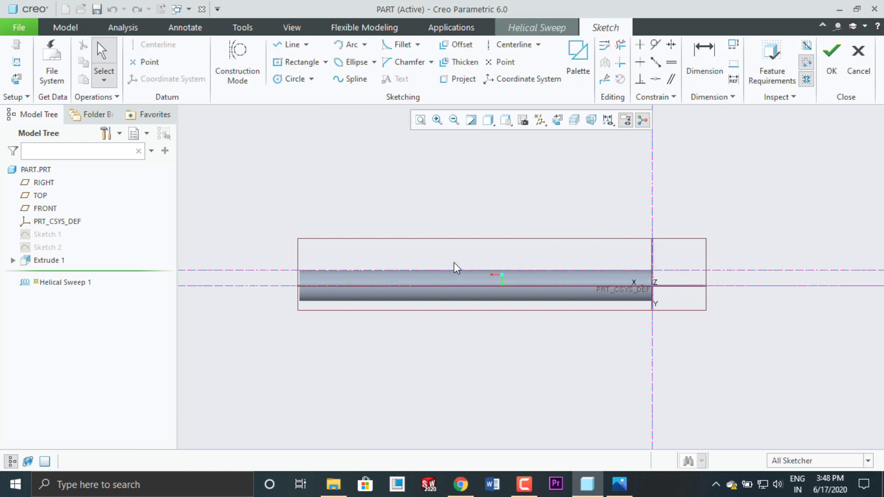
scroll(454, 264, "down", 3)
scroll(472, 282, "up", 2)
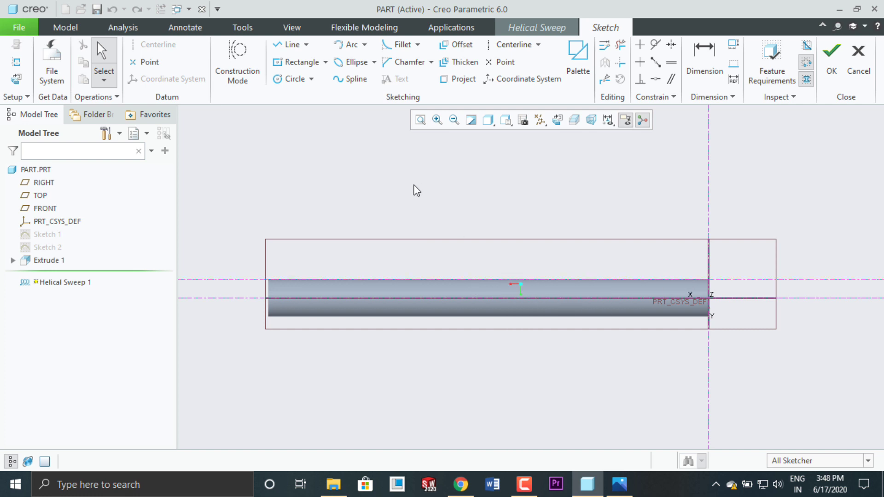
scroll(727, 274, "down", 1)
scroll(701, 277, "up", 2)
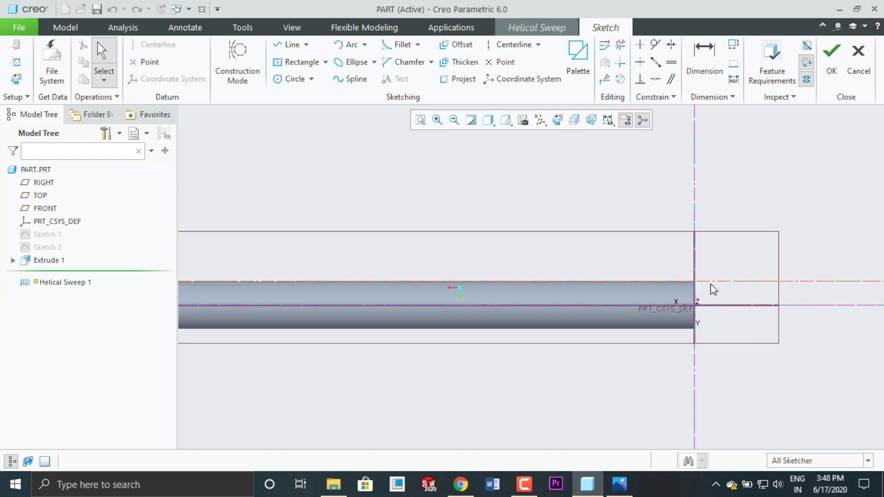
scroll(712, 290, "down", 1)
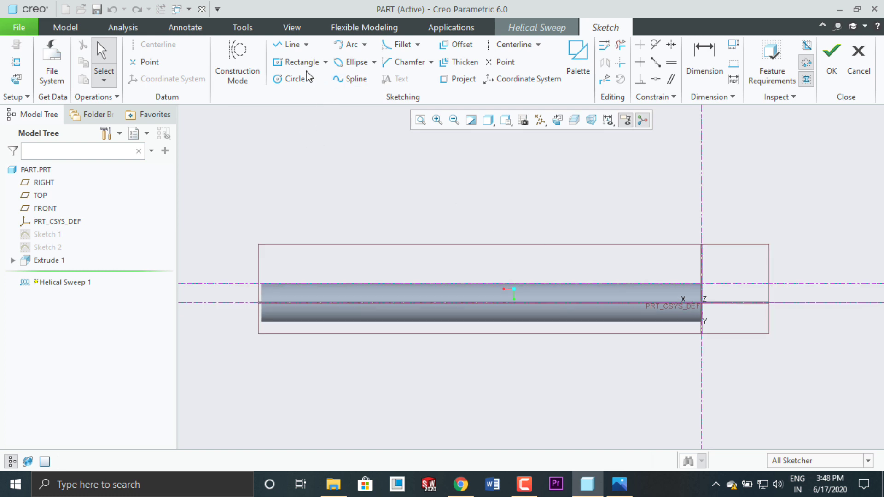
left_click(293, 44)
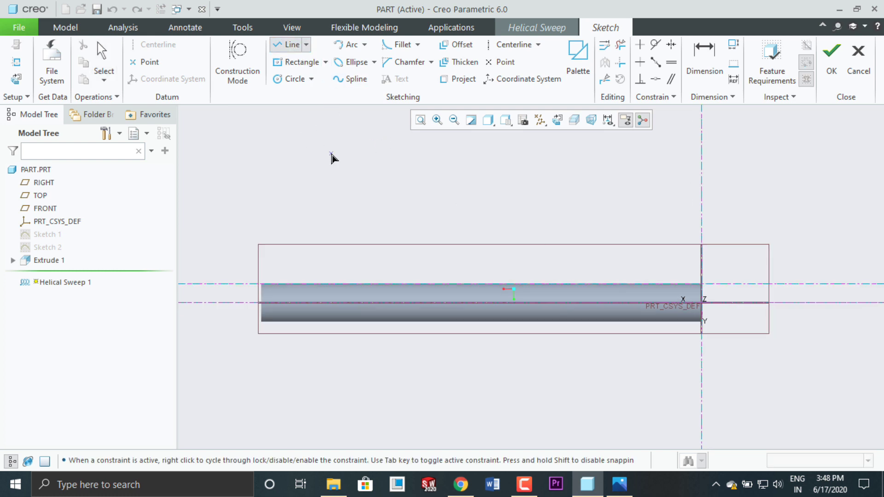
scroll(701, 290, "up", 5)
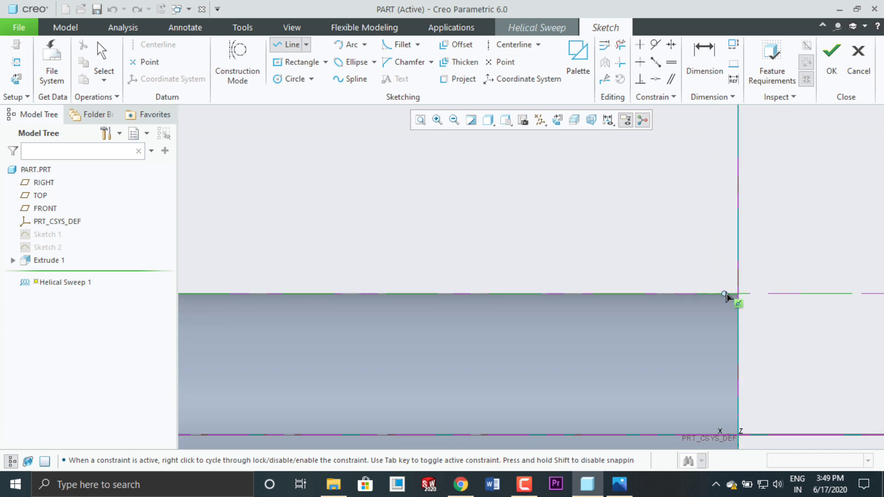
left_click(738, 293)
left_click(714, 252)
left_click(687, 293)
left_click(738, 294)
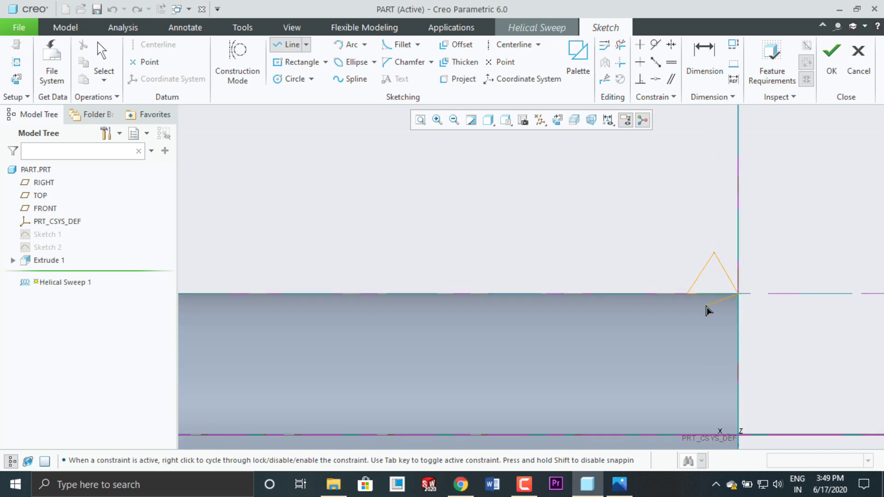
middle_click(714, 292)
Set the triangle's apex angle to 60 degrees and dimension the base angle at the cylinder's end as 60 degrees
left_click(703, 76)
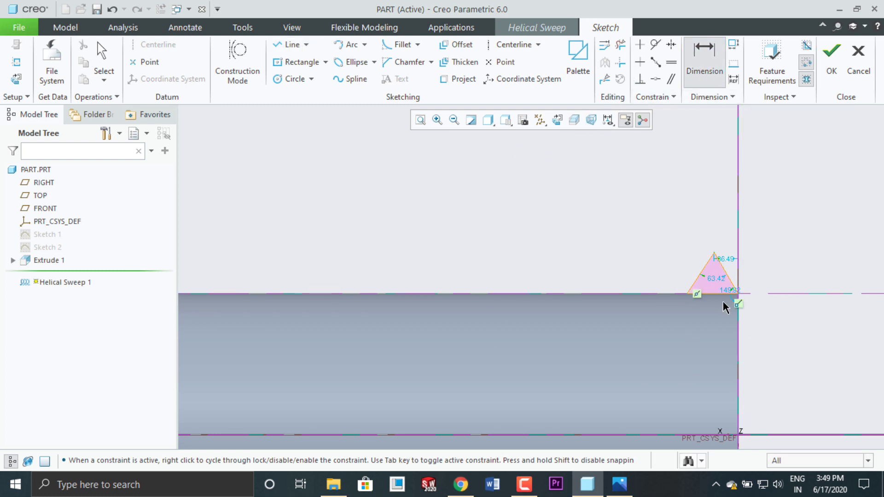
scroll(714, 272, "up", 3)
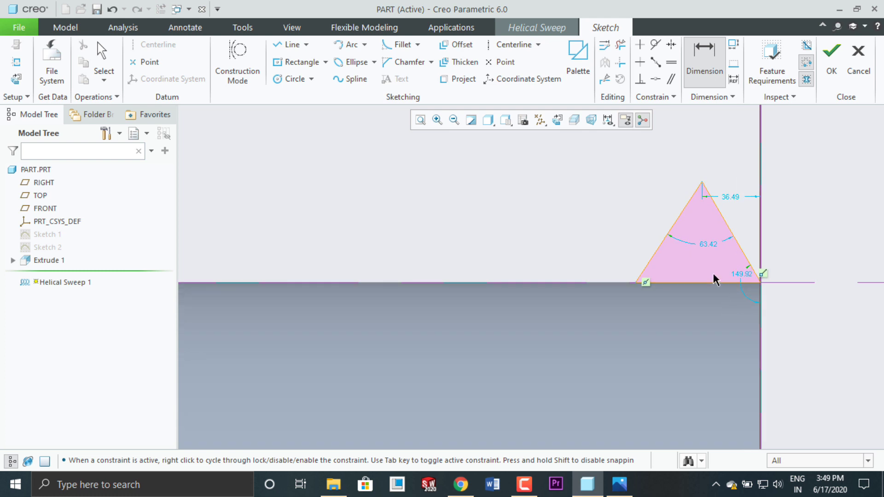
double_click(708, 245)
type("60")
key("Return")
left_click(736, 241)
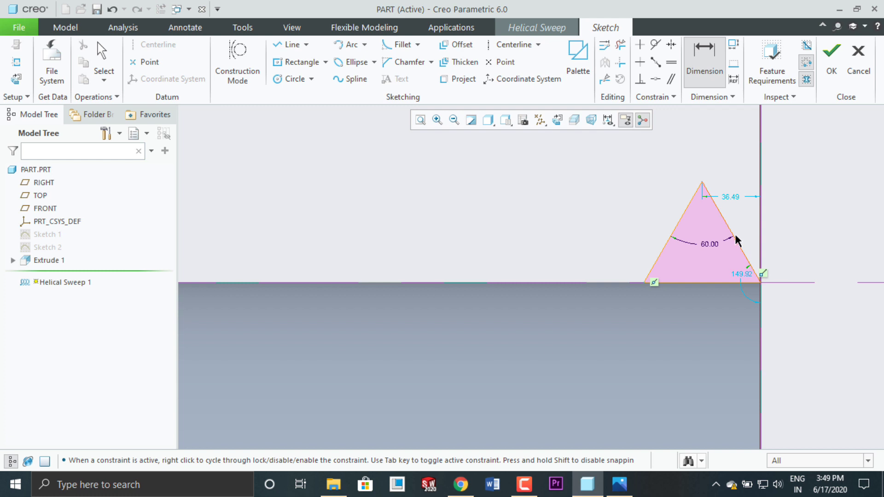
left_click(722, 282)
middle_click(719, 269)
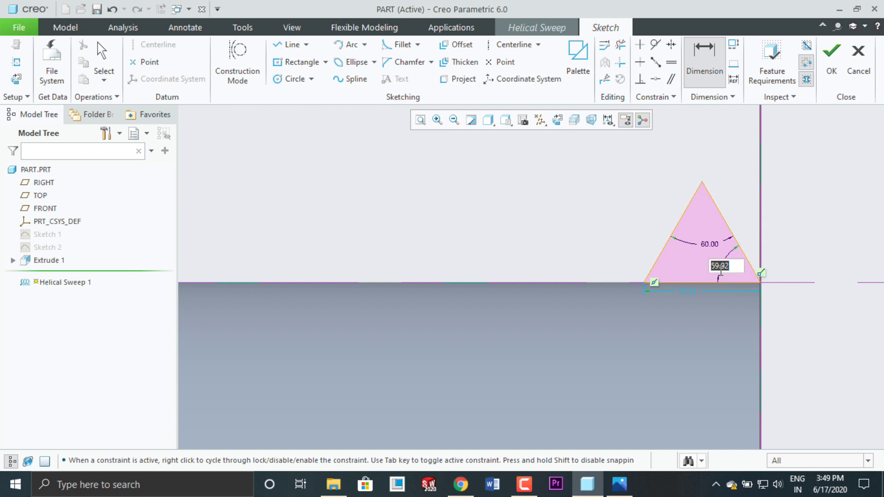
type("60")
key("Return")
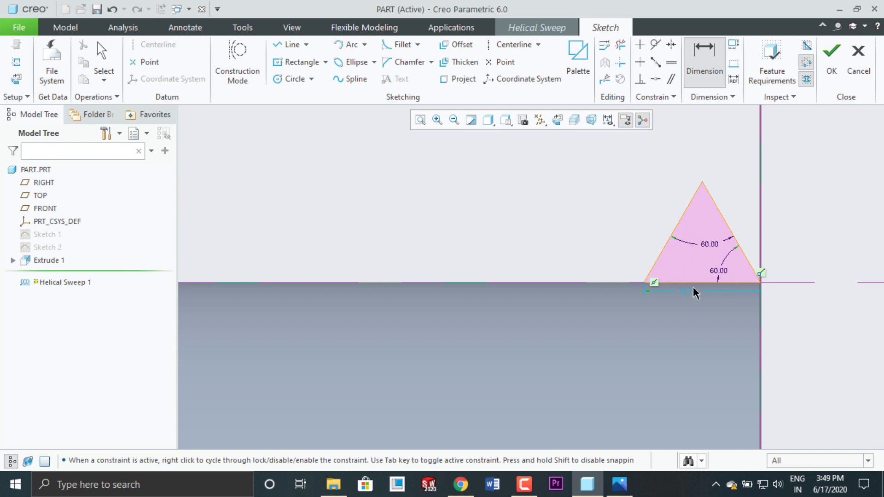
Set the triangle's base length to 10, finish the section sketch and check the helical sweep preview along the cylinder
scroll(717, 251, "up", 2)
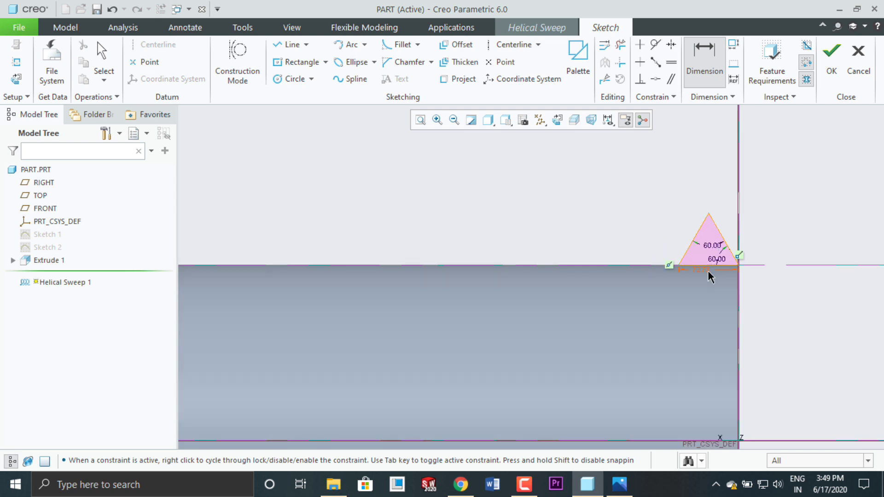
scroll(708, 273, "down", 3)
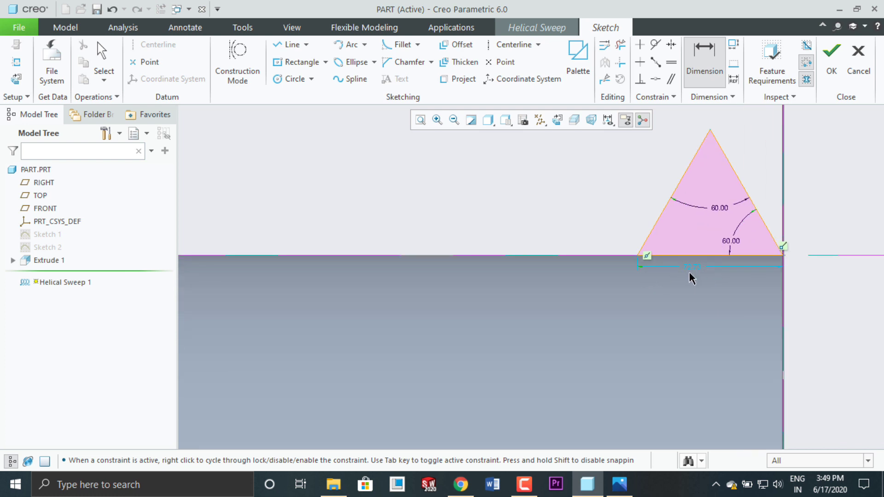
double_click(690, 268)
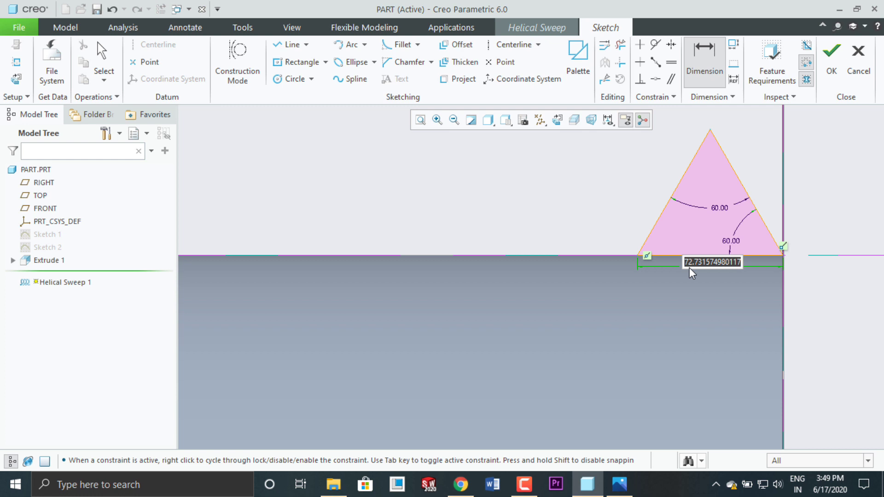
type("10")
key("Return")
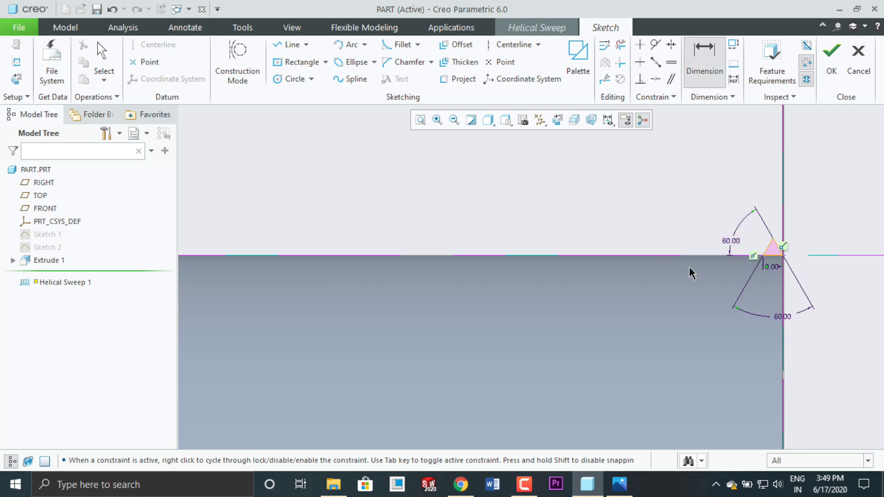
scroll(676, 294, "down", 1)
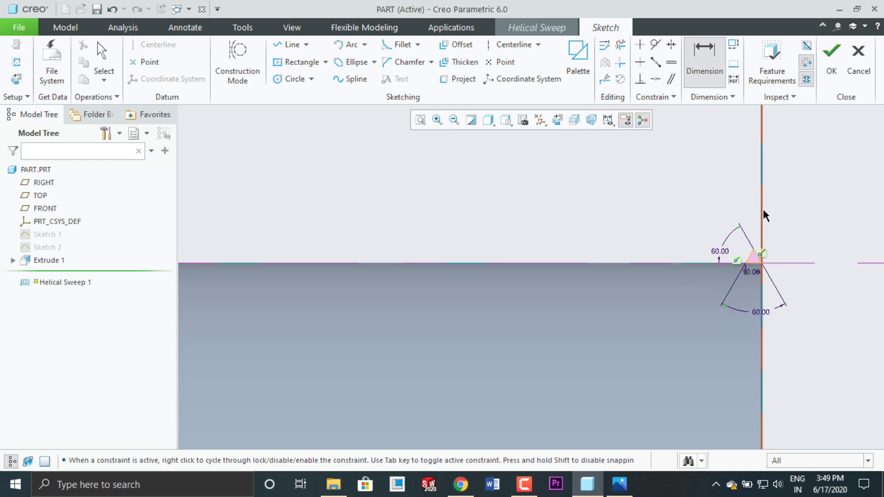
left_click(828, 67)
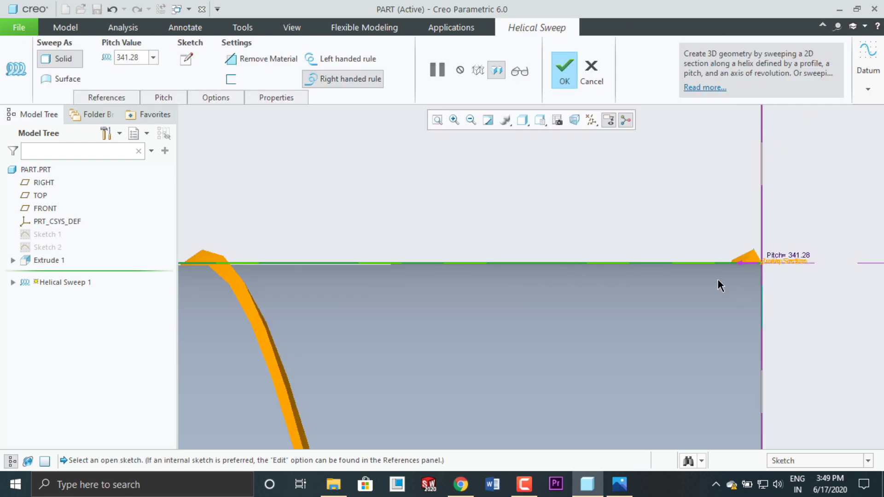
scroll(729, 251, "down", 5)
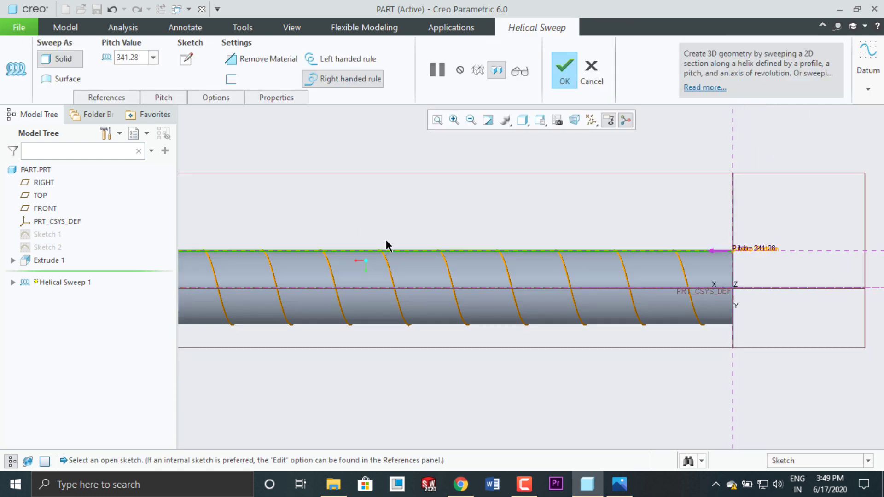
scroll(519, 299, "down", 3)
scroll(500, 314, "up", 1)
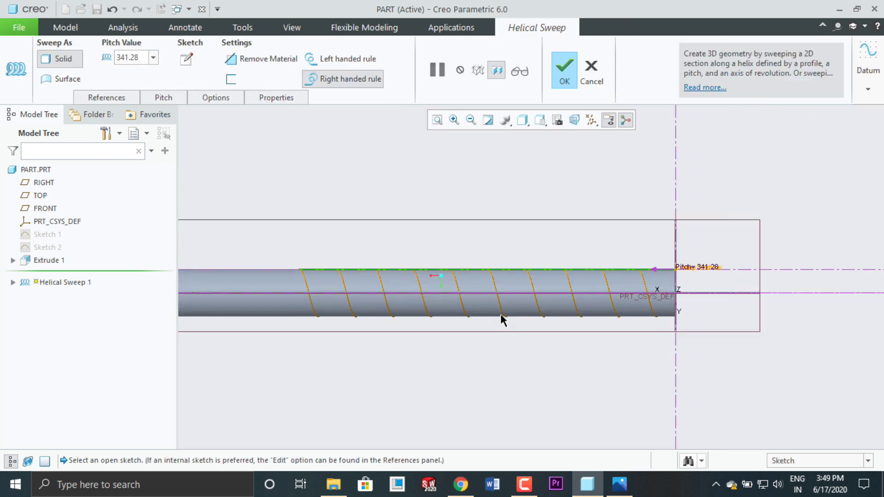
Set the helical sweep's pitch to 15 and examine the thread preview along the cylinder
double_click(124, 61)
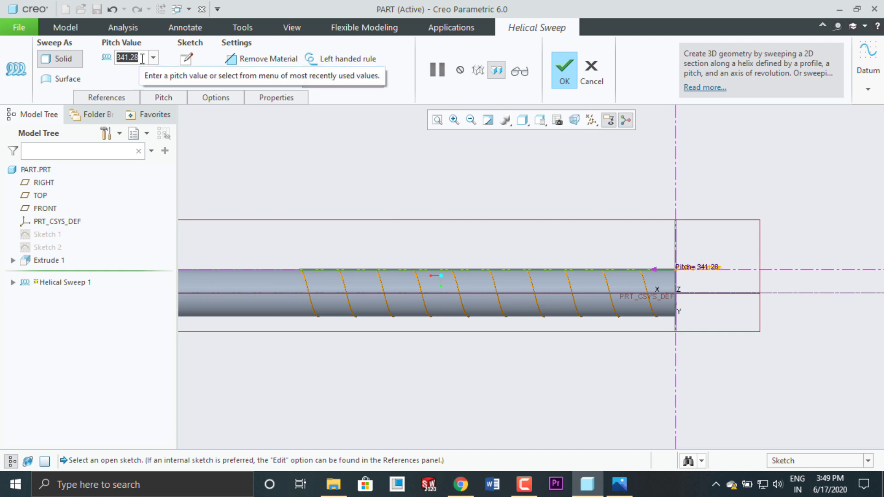
type("15")
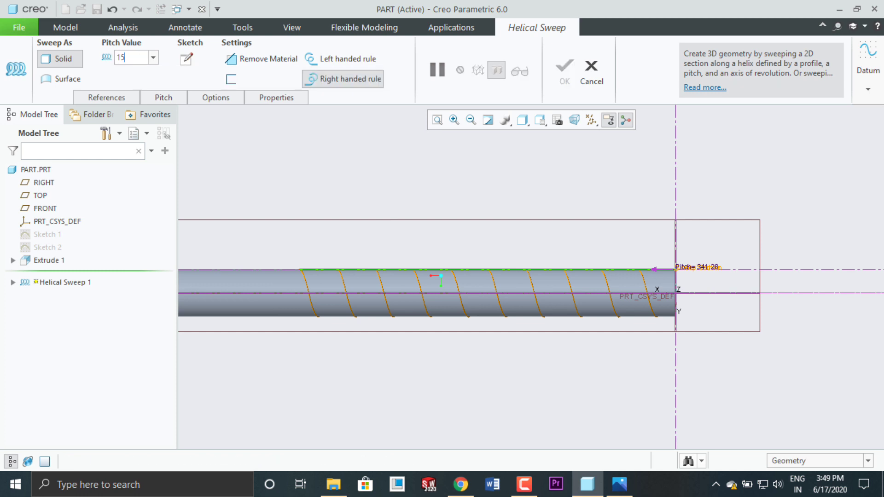
key("Return")
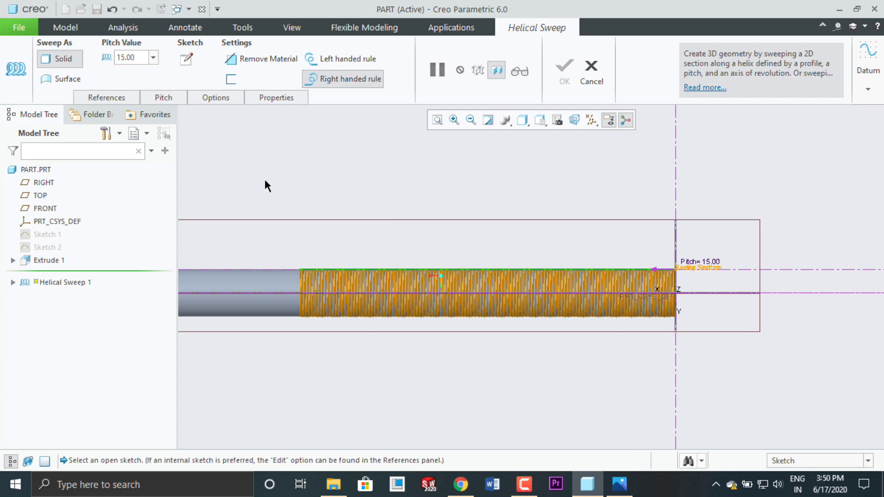
scroll(332, 286, "down", 2)
scroll(365, 300, "down", 3)
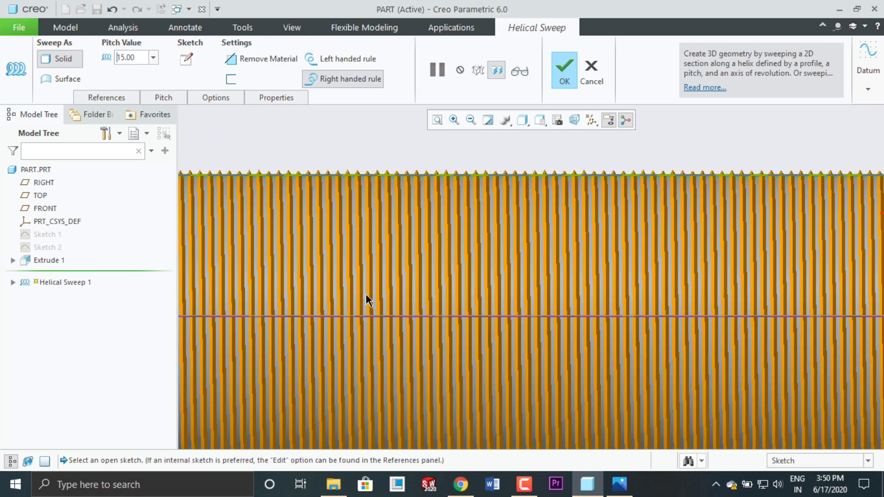
scroll(367, 299, "up", 2)
middle_click_drag(436, 203, 445, 159)
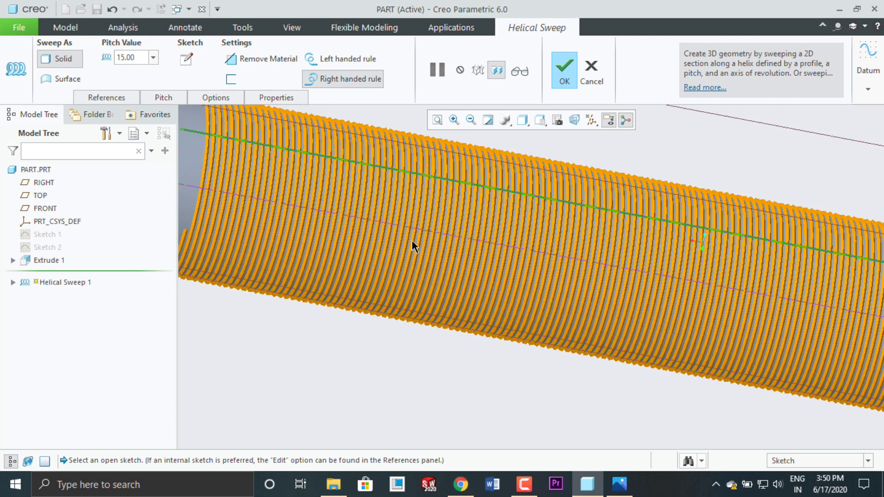
scroll(414, 267, "up", 4)
scroll(427, 294, "down", 2)
Set the helical sweep's pitch to 100, complete the feature and inspect the threaded cylinder
double_click(137, 59)
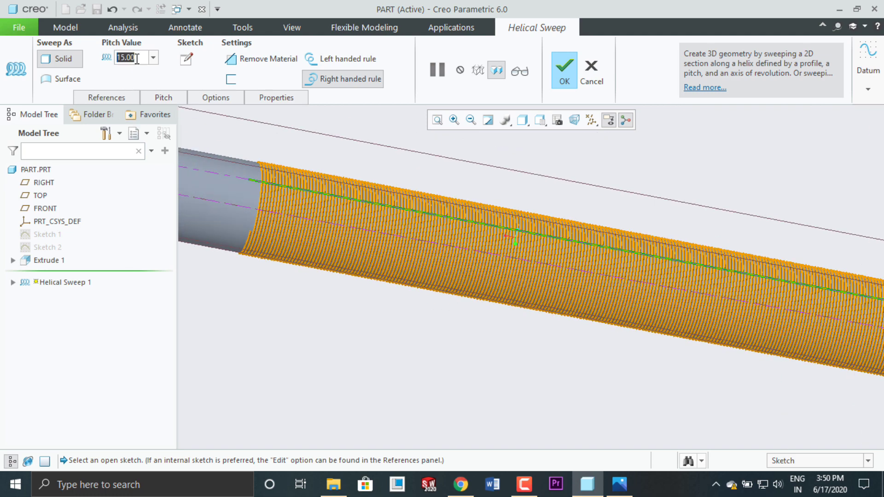
type("100")
key("Return")
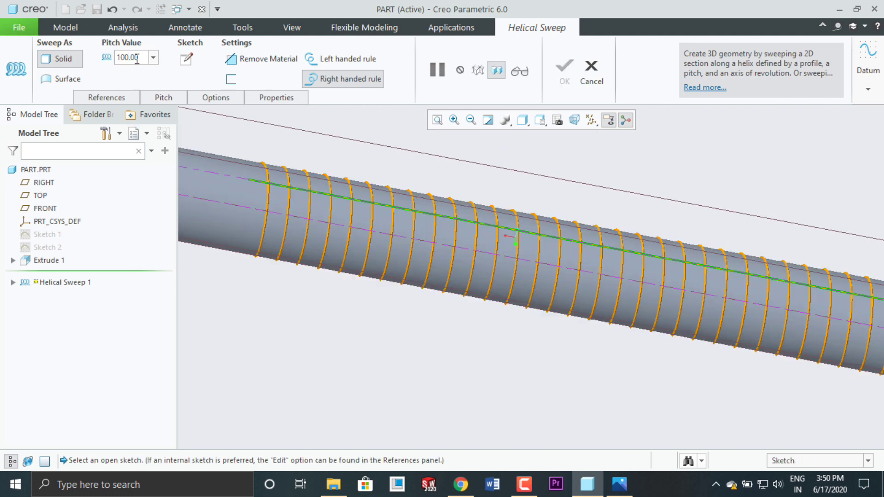
scroll(350, 331, "up", 5)
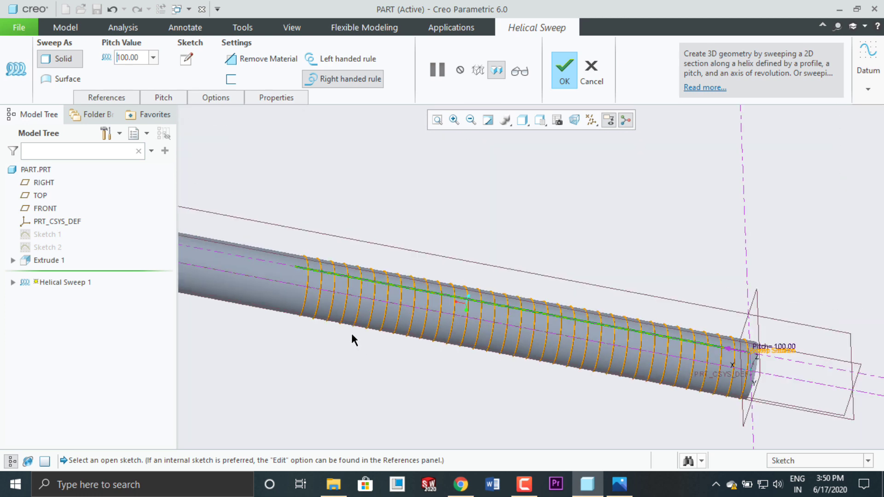
middle_click_drag(391, 361, 434, 306)
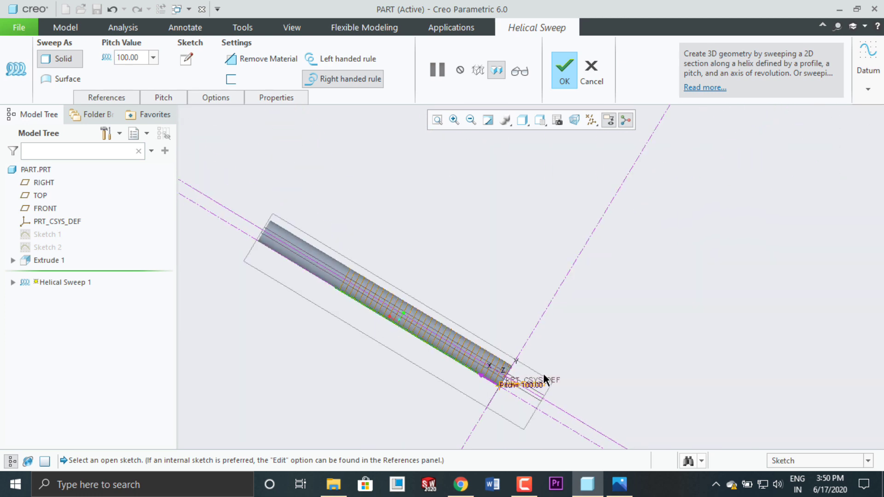
left_click(567, 74)
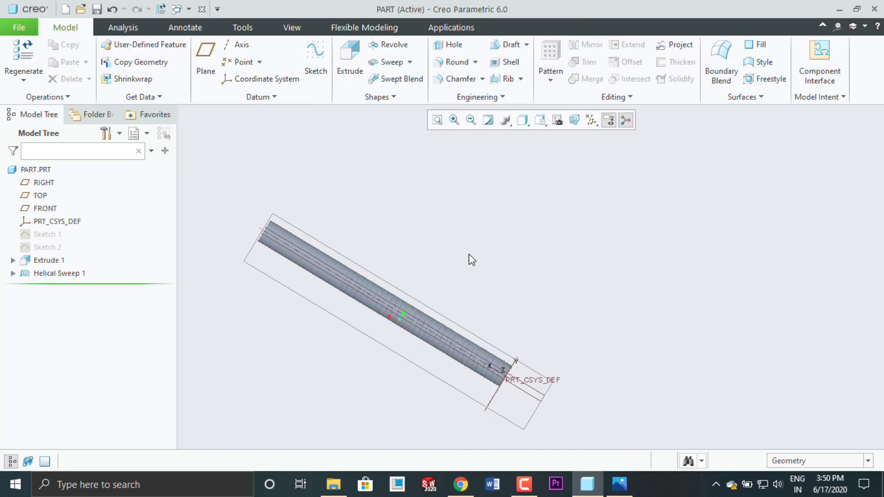
middle_click_drag(472, 260, 515, 215)
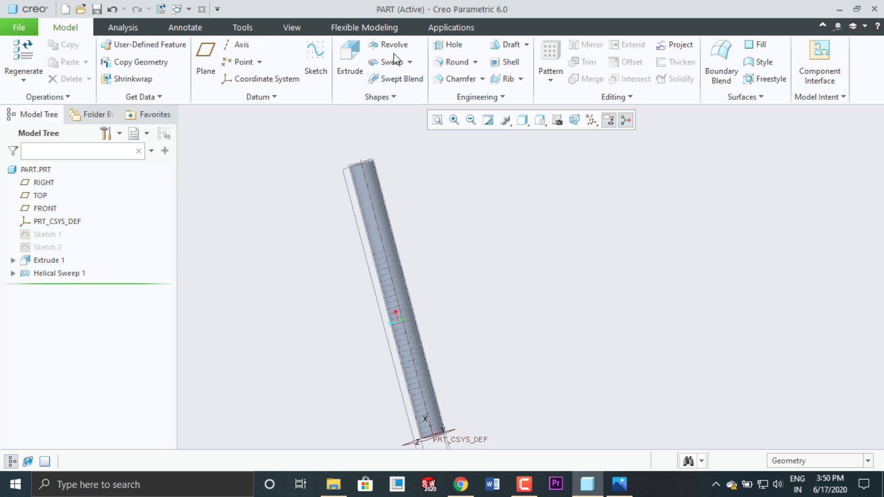
mouse_move(478, 330)
middle_mouse_down()
mouse_move(458, 351)
mouse_move(476, 291)
mouse_move(573, 286)
mouse_move(468, 340)
mouse_move(474, 317)
middle_mouse_up()
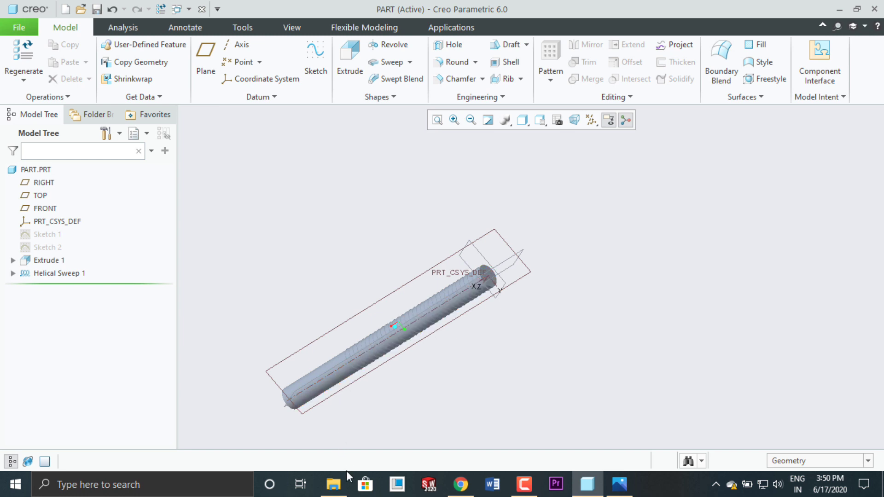
Switch to File Explorer and view the picture 1 in the Design catalyst folder on drive D
left_click(340, 492)
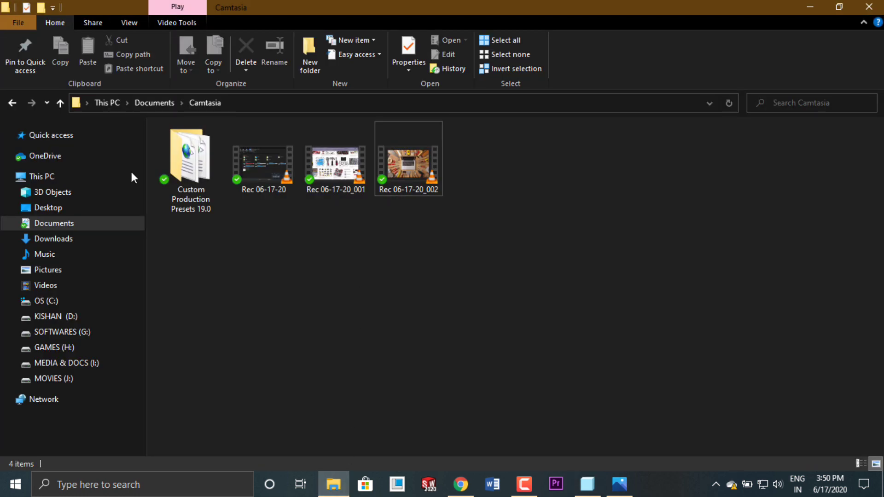
left_click(88, 317)
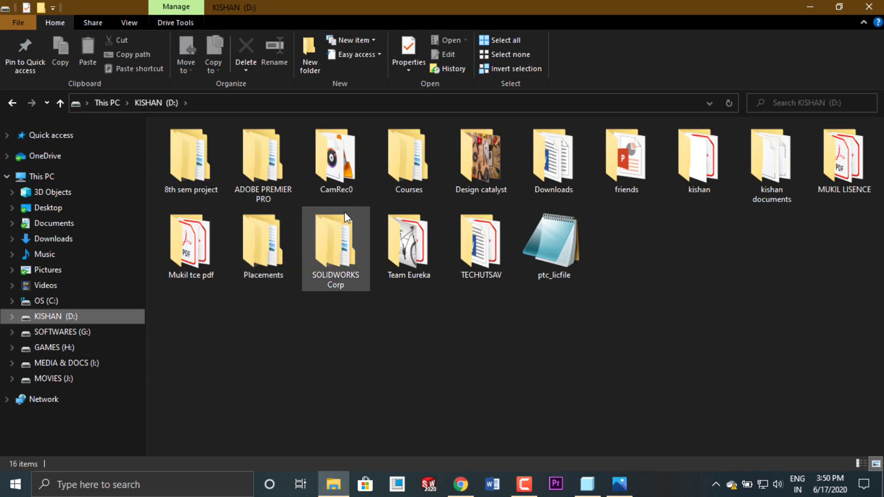
double_click(490, 175)
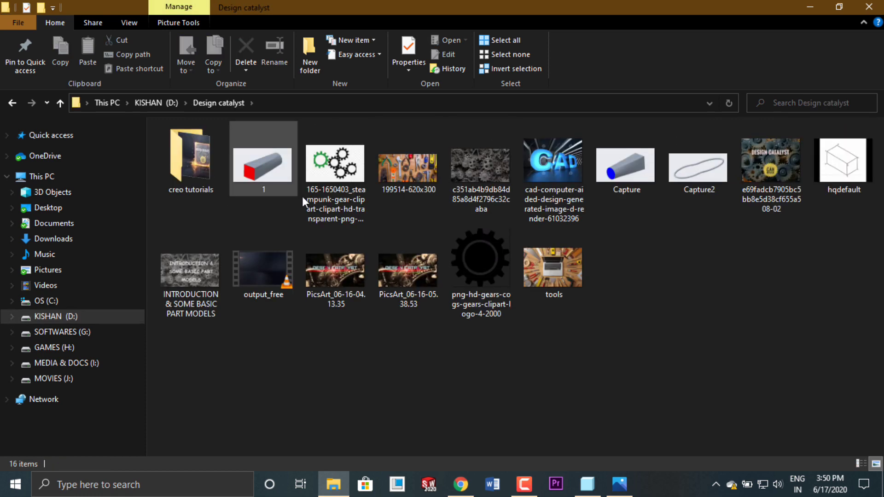
left_click(291, 166)
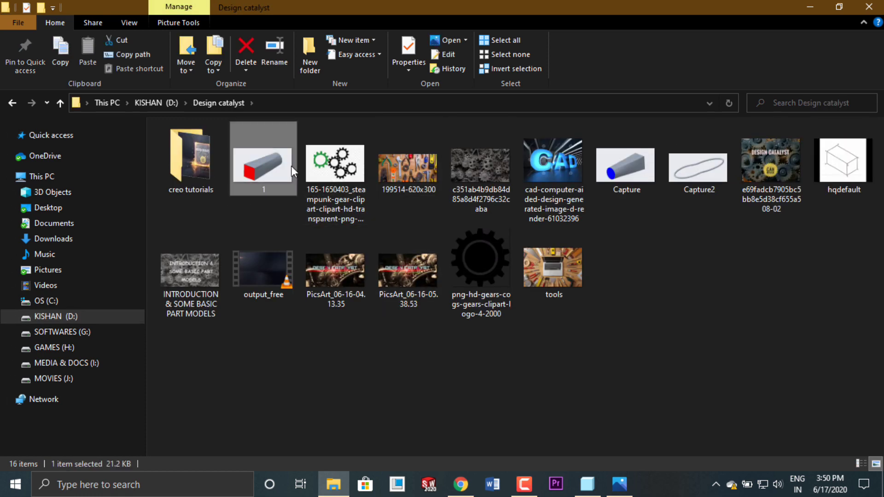
double_click(291, 166)
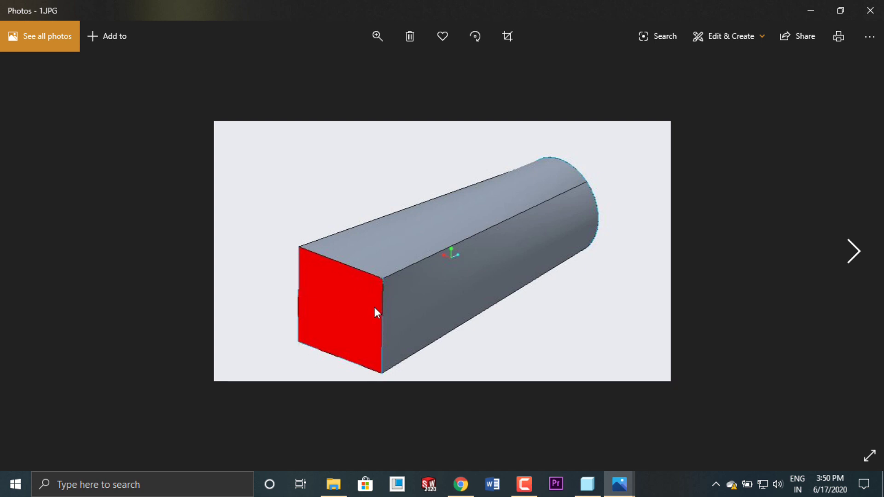
left_click(811, 10)
View the picture Capture in the same folder and switch back to Creo Parametric
left_click(631, 174)
double_click(628, 191)
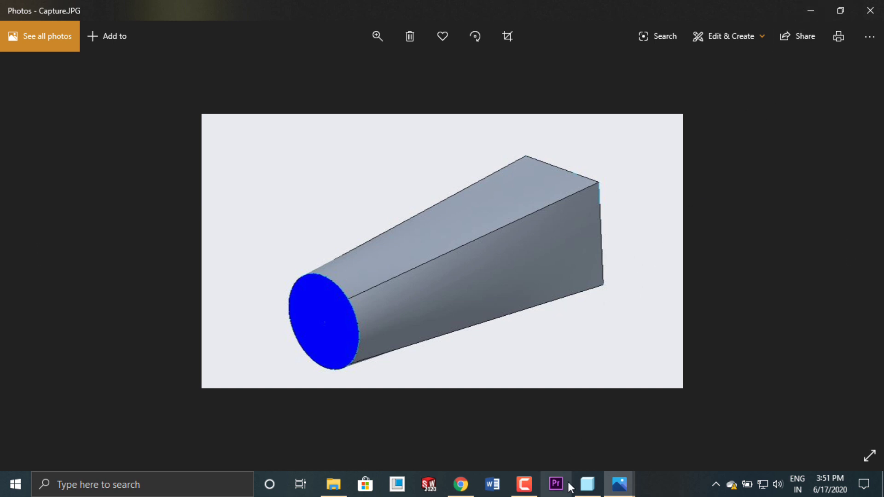
left_click(587, 484)
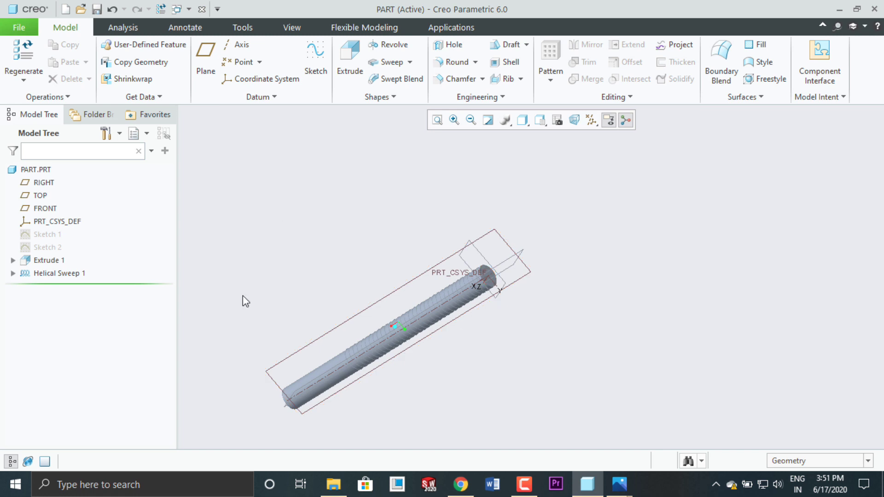
Delete the cylinder's extrude feature together with its dependent helical sweep
left_click(30, 262)
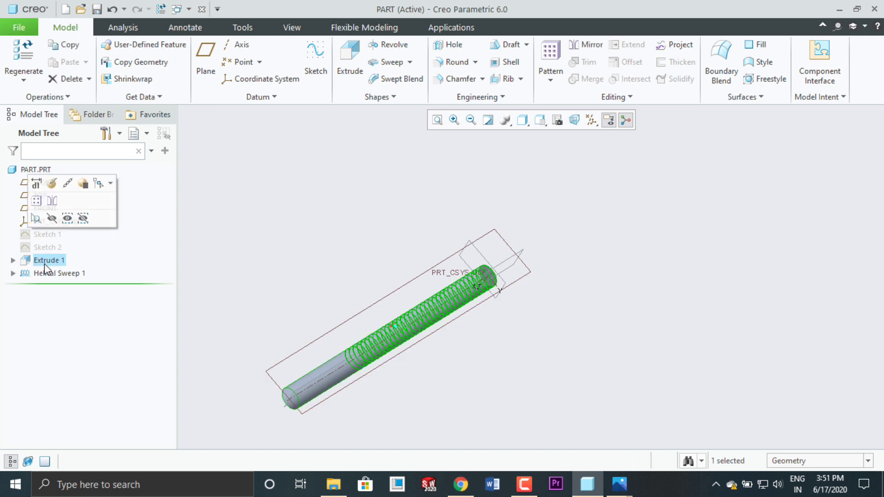
right_click(45, 266)
left_click(91, 343)
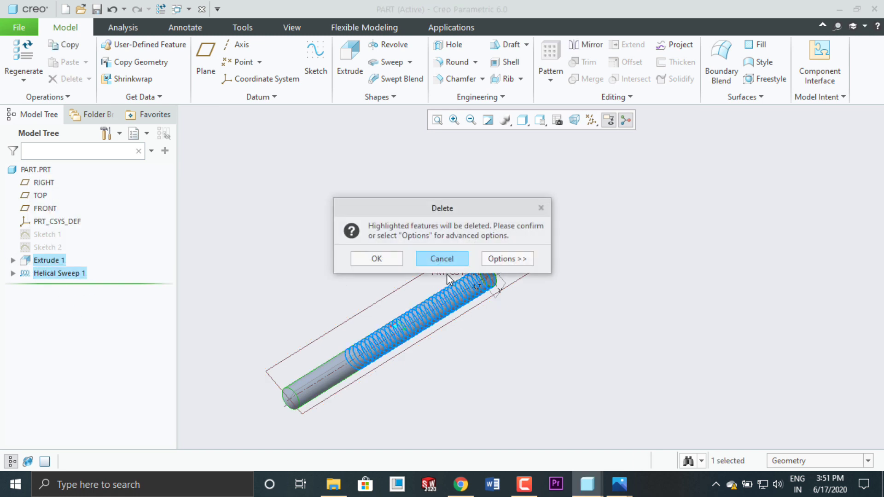
left_click(377, 258)
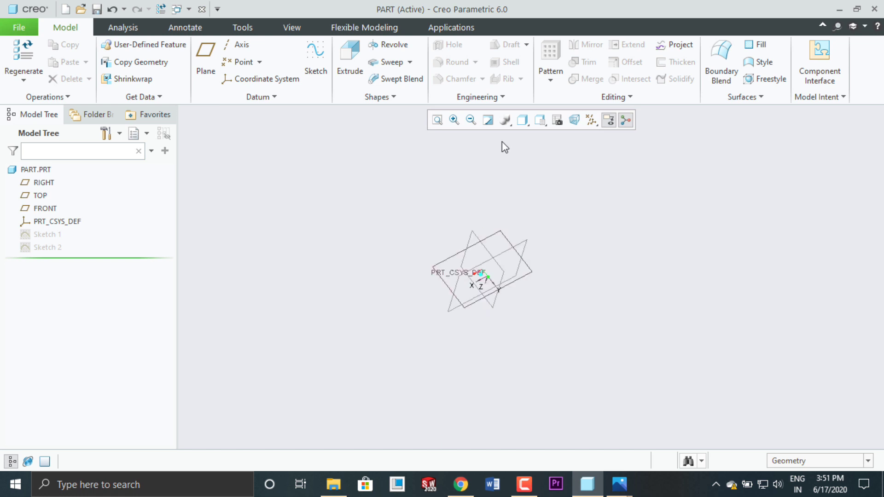
Start a new sketch on the FRONT plane and align it to the 2D sketch view
left_click(540, 120)
left_click(547, 143)
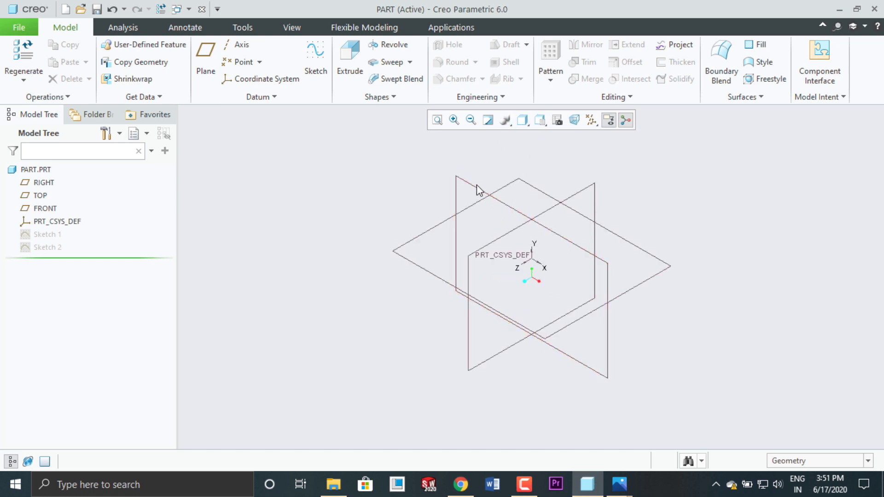
left_click(476, 184)
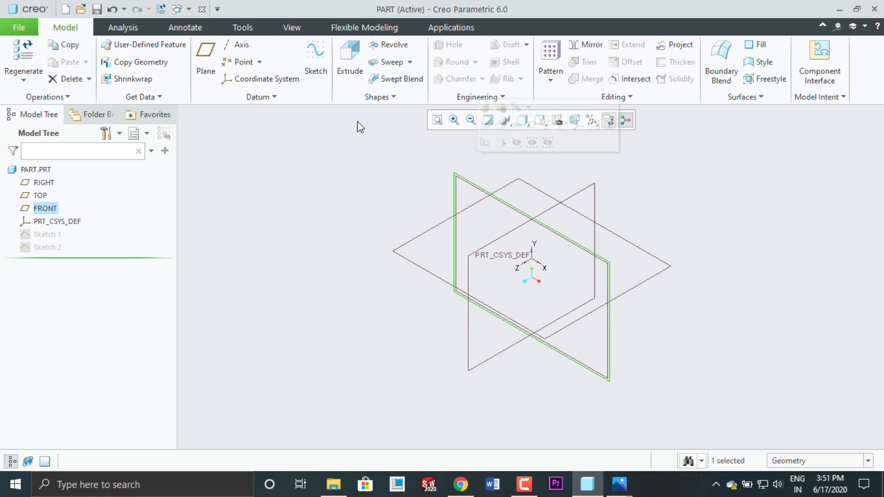
left_click(319, 72)
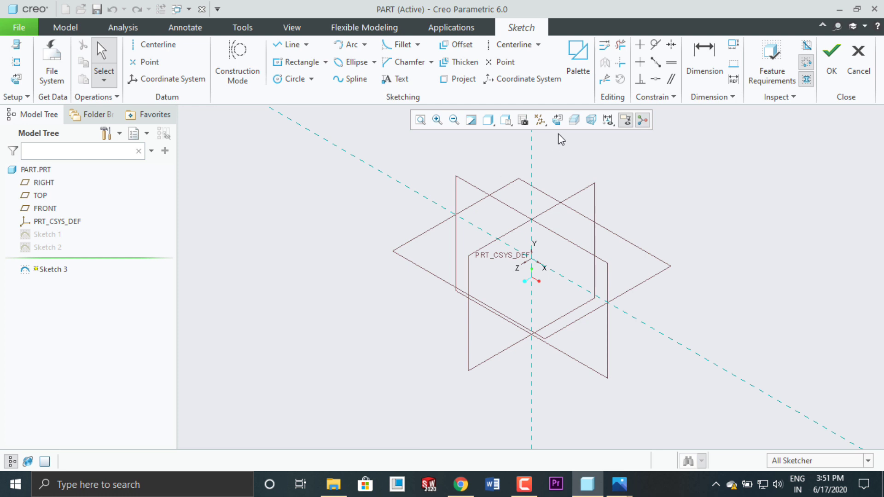
left_click(558, 120)
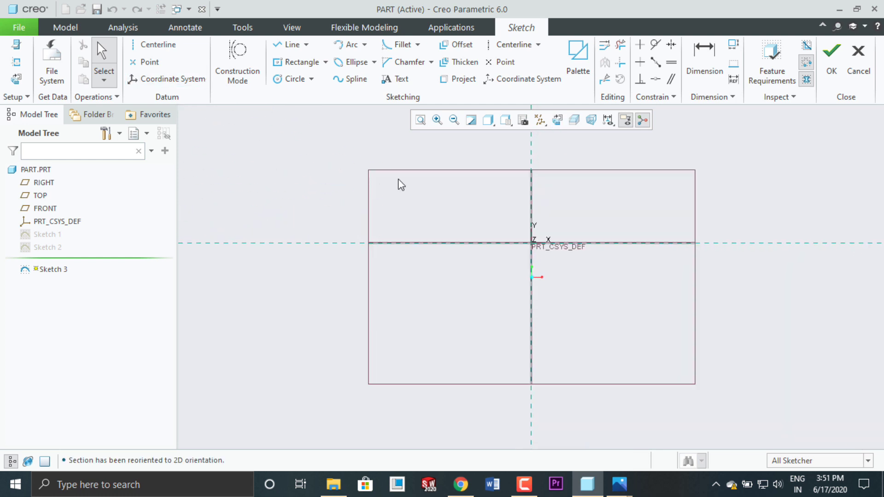
Sketch a circle centred on the origin and set its diameter to 600
scroll(423, 306, "down", 1)
left_click(298, 81)
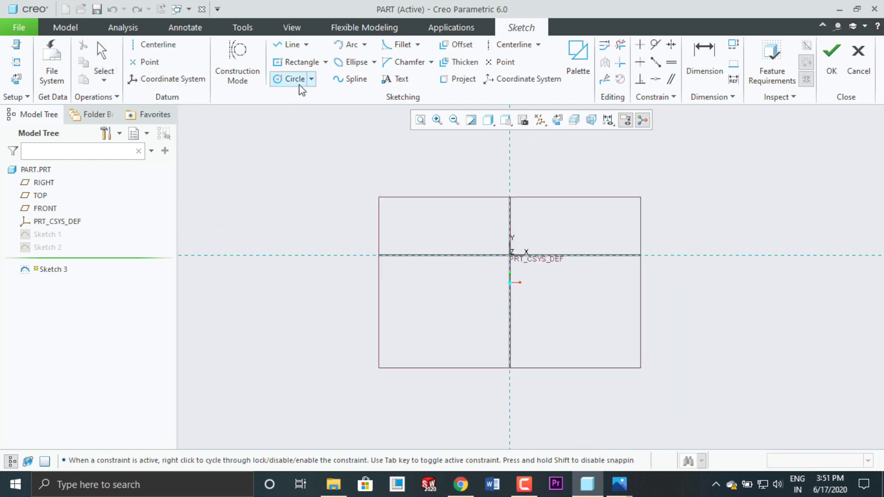
left_click(510, 255)
left_click(563, 232)
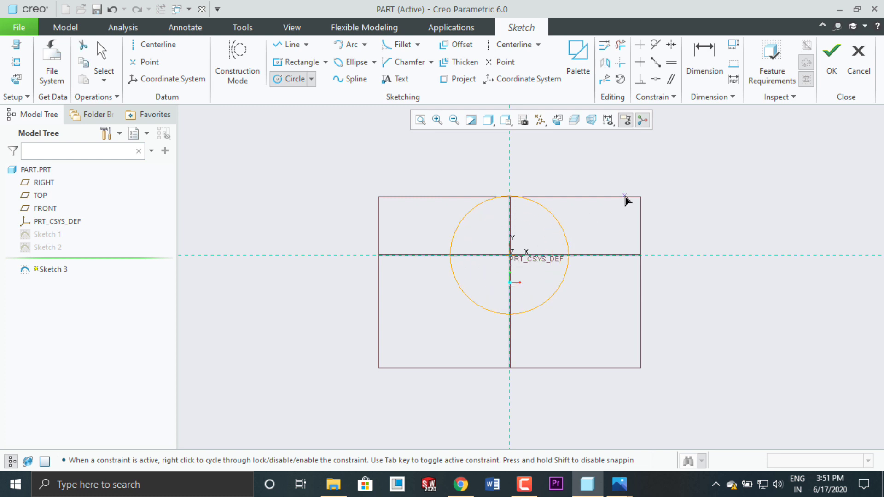
middle_click(625, 199)
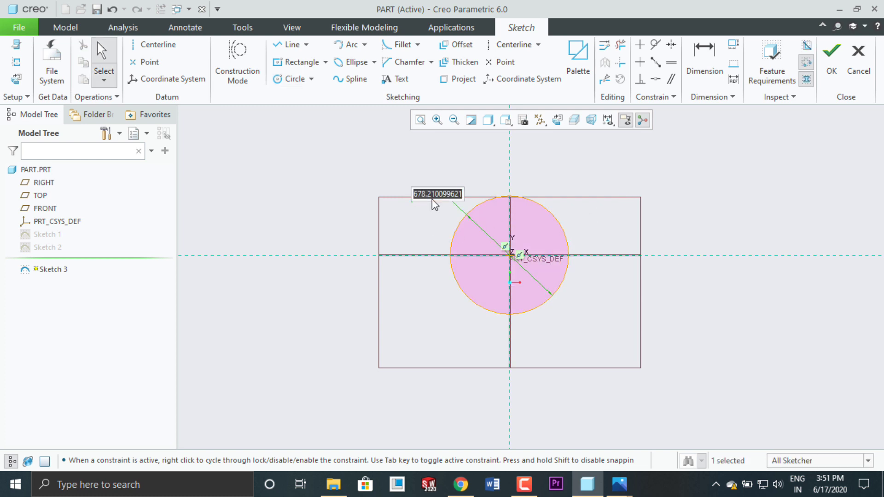
type("600")
key("Return")
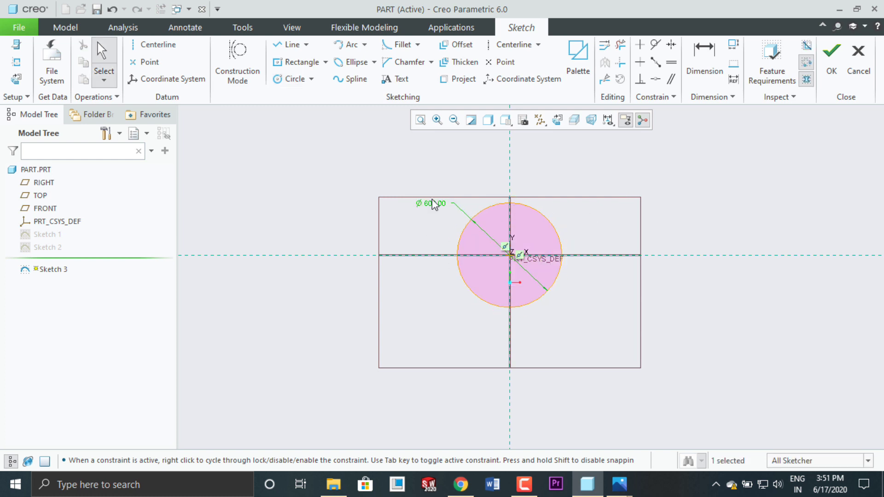
Draw two crossing diagonal centerlines through the circle's centre
scroll(493, 276, "up", 1)
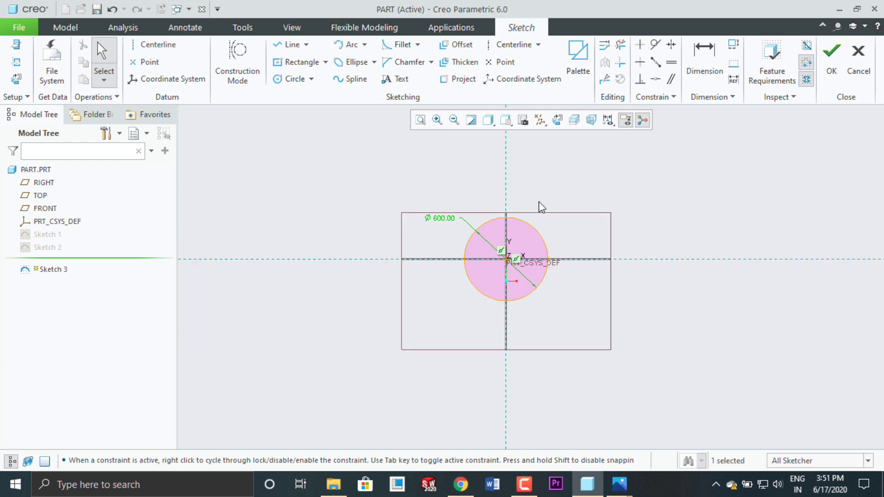
scroll(538, 201, "down", 1)
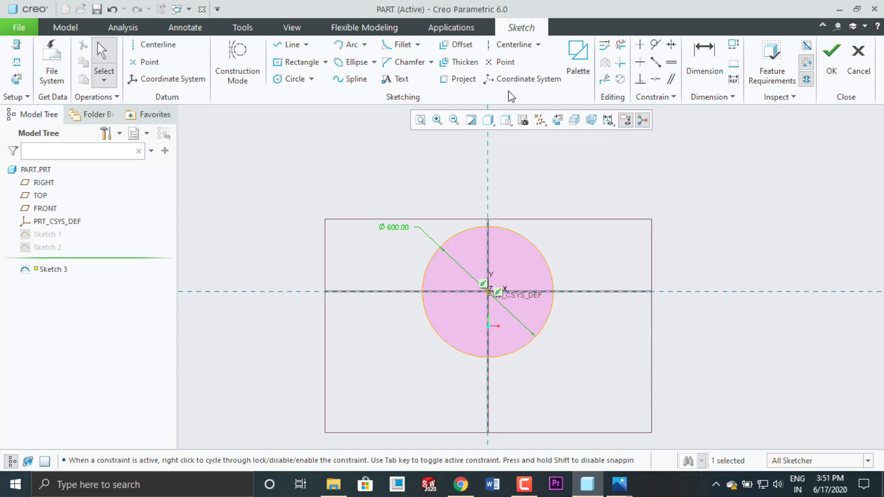
left_click(527, 52)
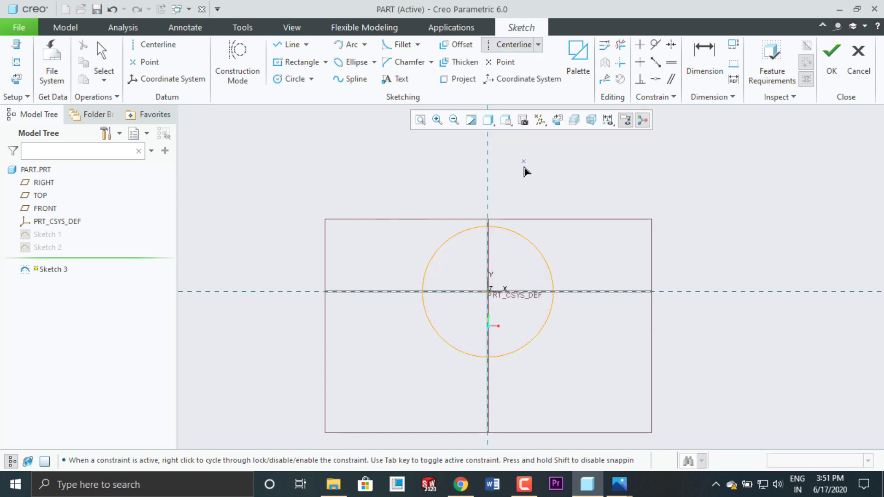
left_click(495, 294)
left_click(543, 238)
left_click(488, 292)
left_click(455, 257)
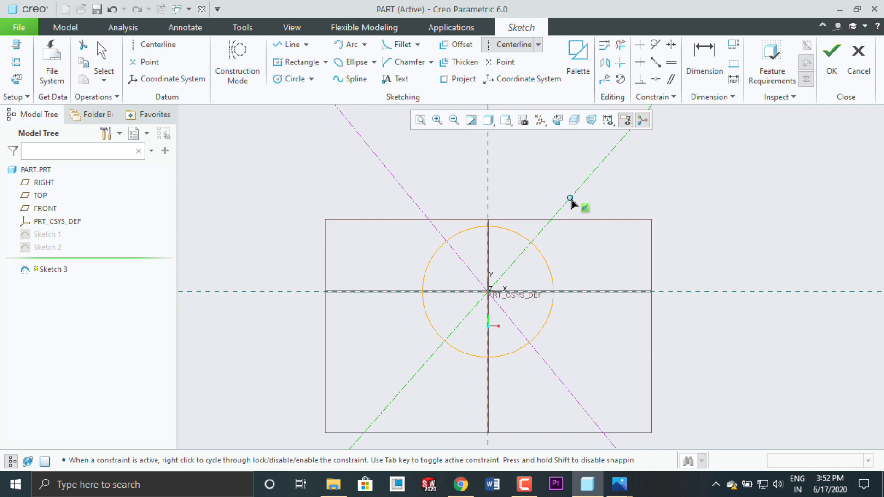
Divide the circle at its four intersections with the diagonal centerlines and finish the sketch
left_click(605, 82)
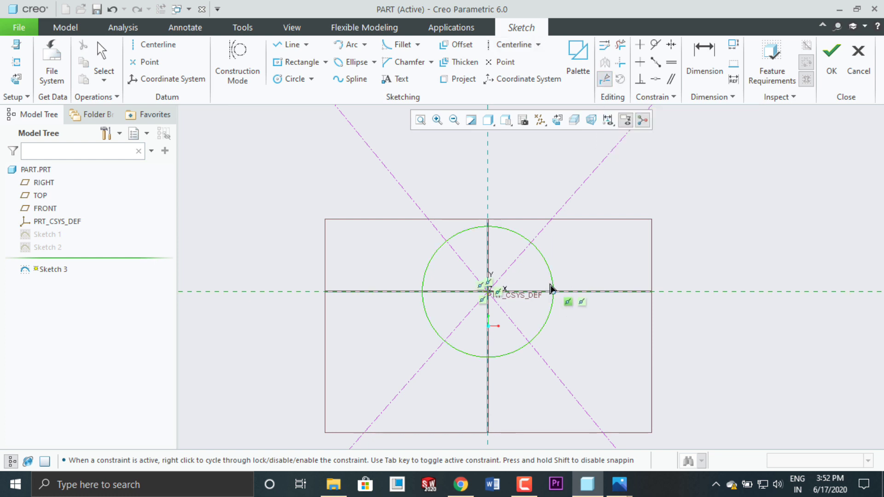
left_click(536, 249)
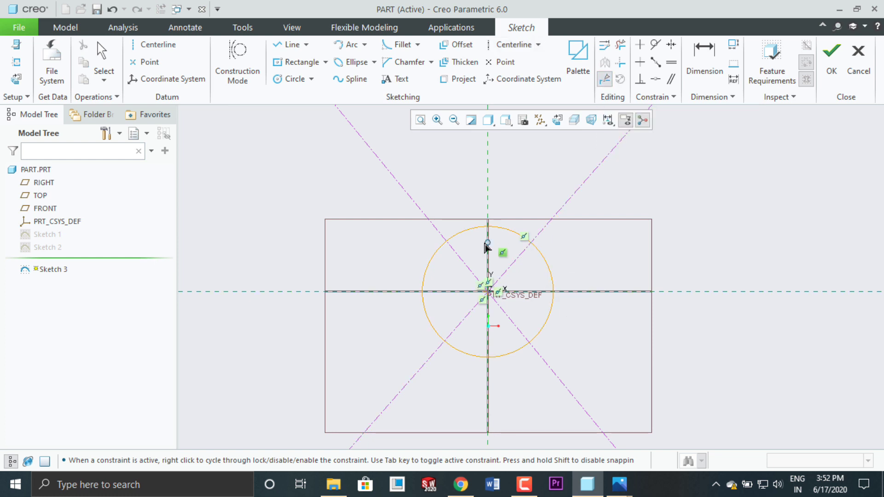
left_click(452, 248)
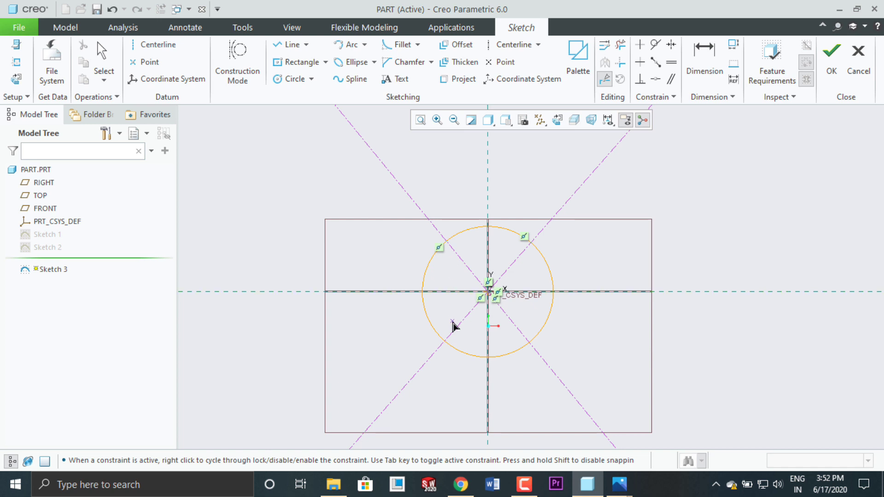
left_click(444, 340)
left_click(531, 346)
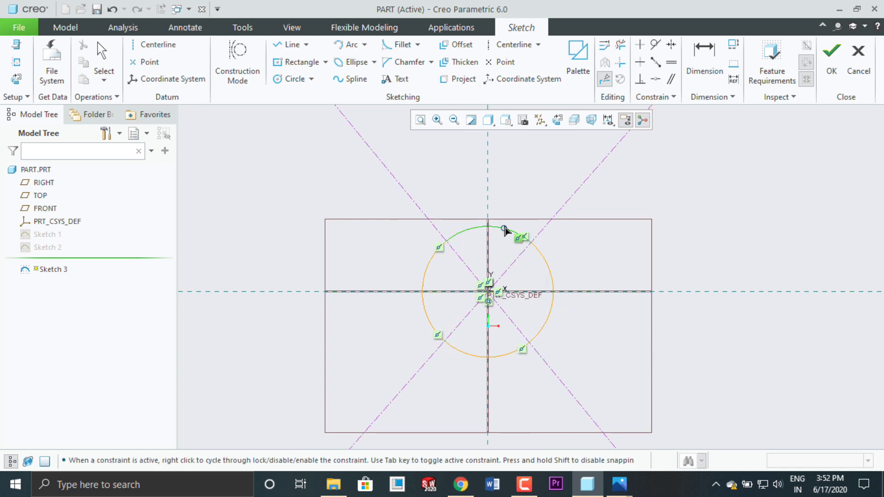
left_click(832, 57)
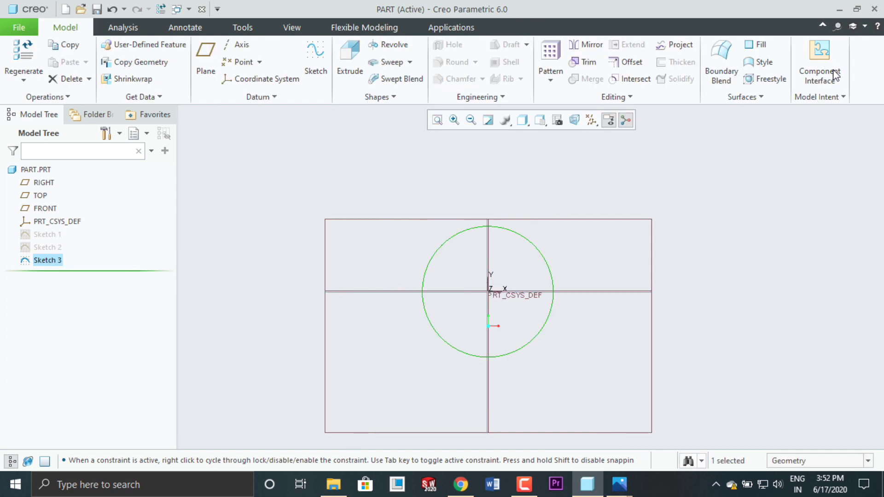
Create a datum plane offset 3000 from the FRONT plane
scroll(572, 352, "up", 1)
key("ctrl+d")
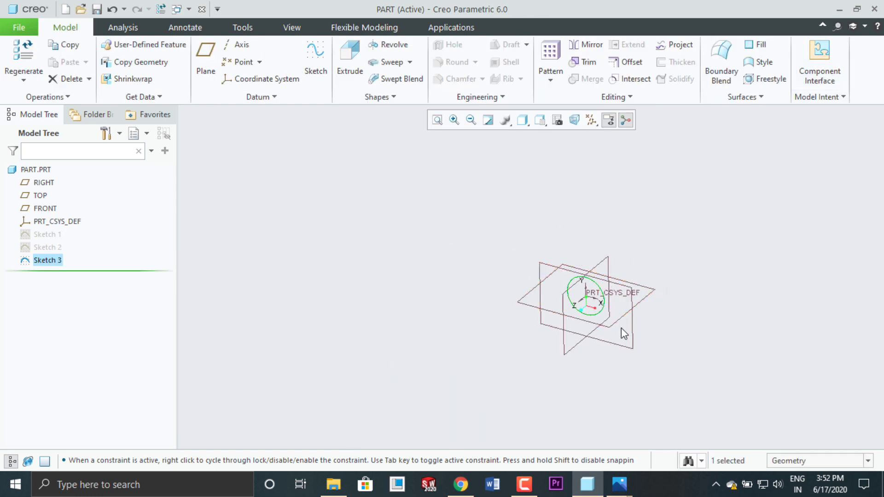
scroll(585, 290, "up", 1)
scroll(546, 305, "down", 1)
scroll(507, 308, "up", 1)
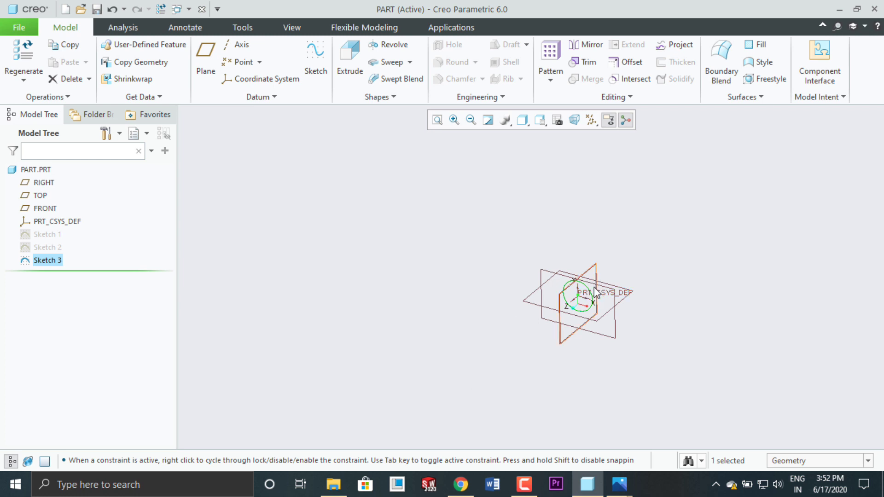
left_click(541, 279)
left_click(215, 69)
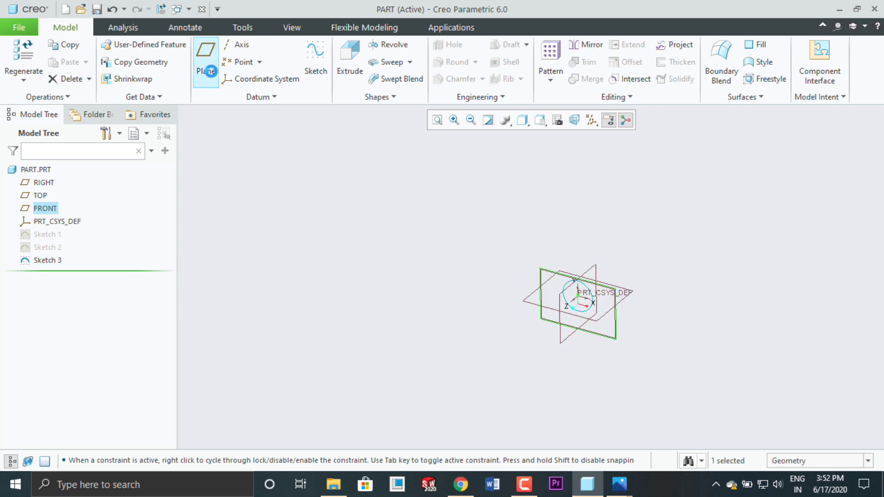
scroll(553, 336, "up", 2)
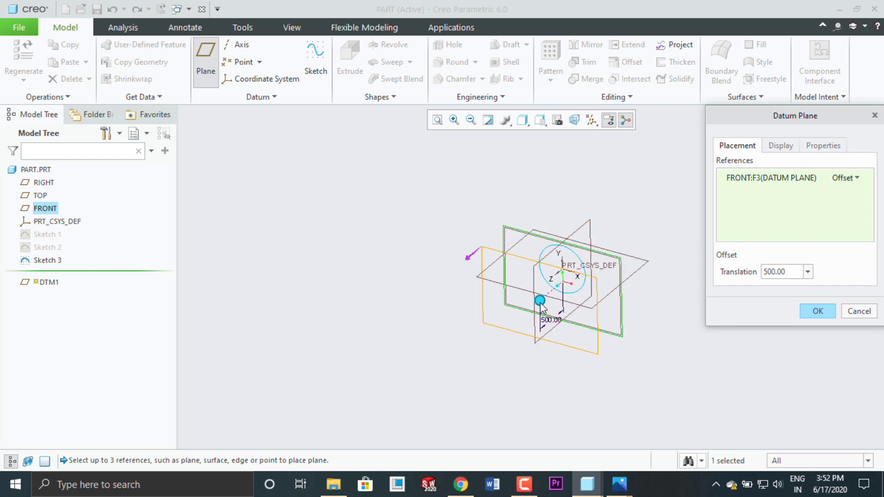
left_click_drag(539, 301, 411, 440)
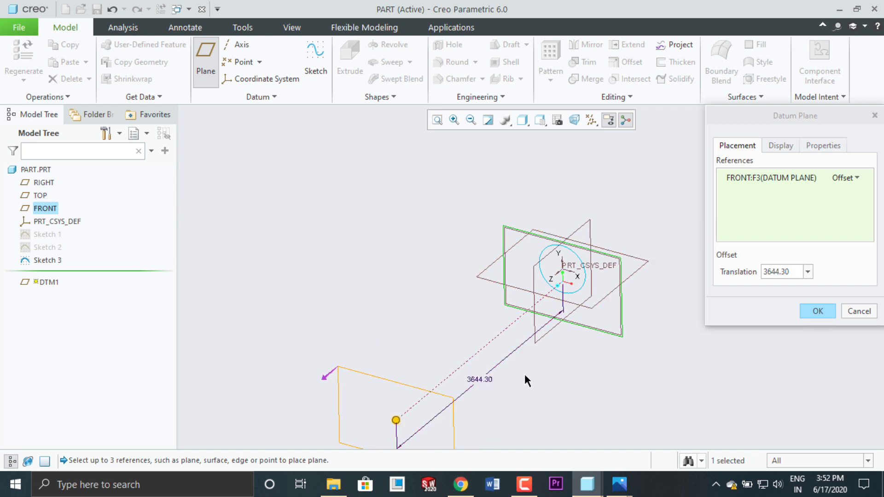
double_click(490, 381)
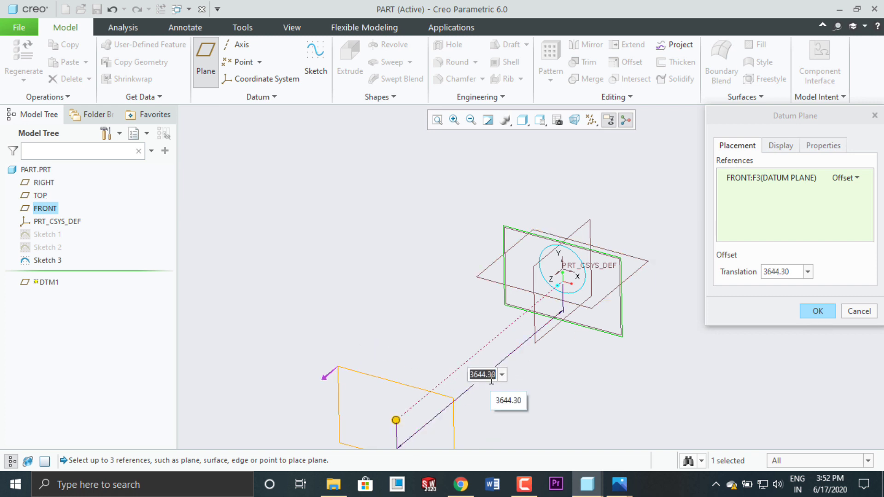
type("3000")
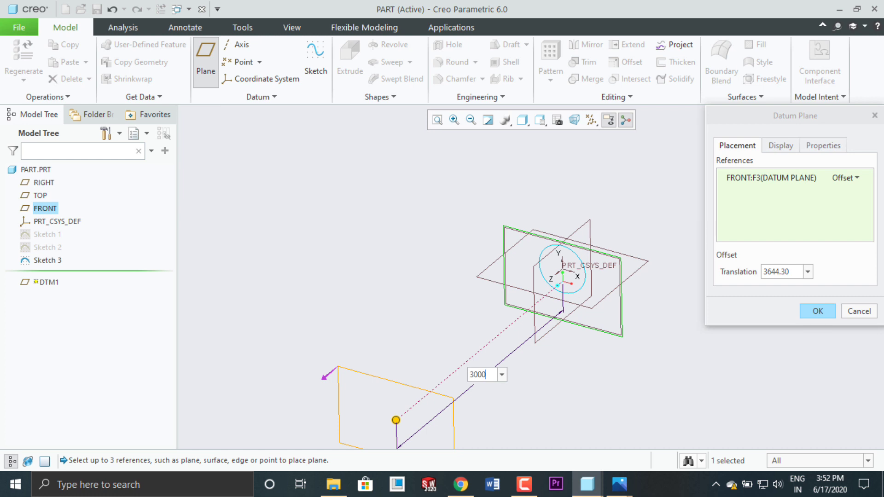
key("Return")
left_click(816, 310)
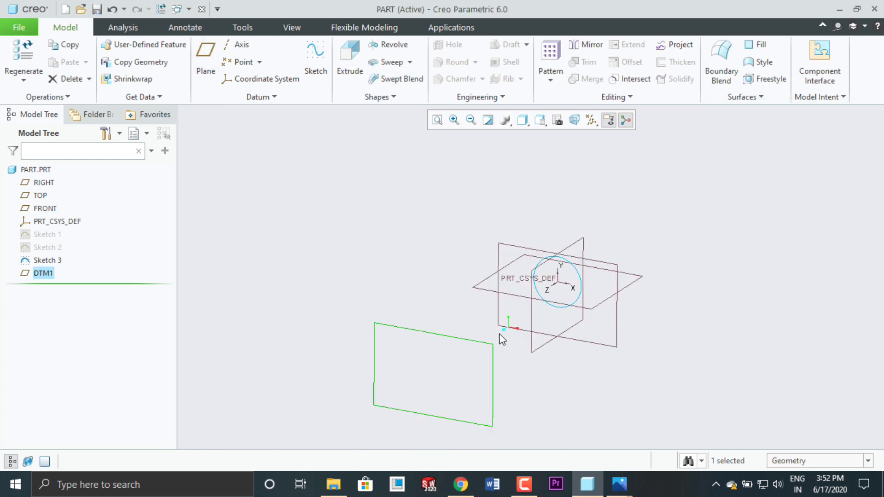
Sketch a center rectangle about 820 wide and 743 high on the offset datum plane, centred on the origin, and finish the sketch
left_click(451, 340)
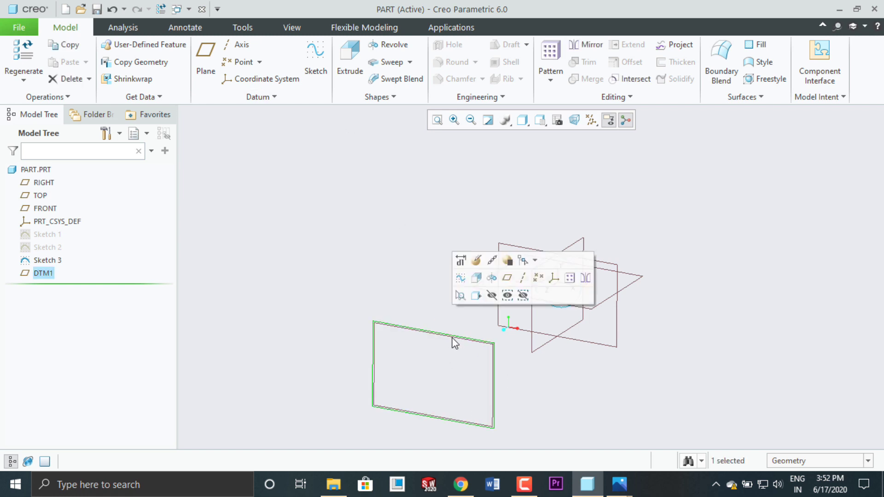
left_click(313, 73)
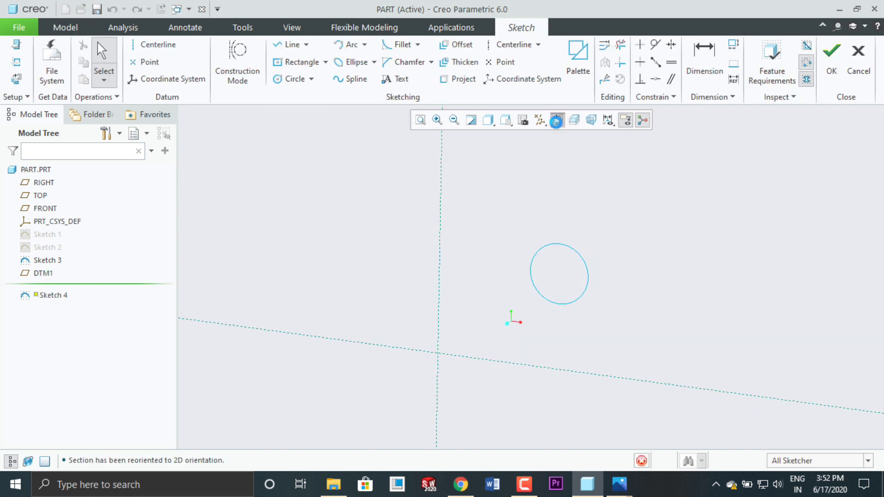
left_click(290, 62)
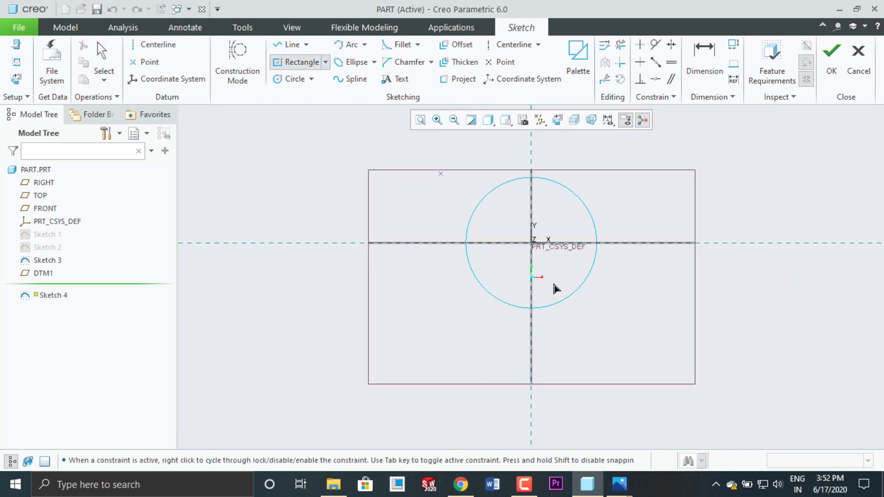
middle_click(555, 318)
left_click(531, 243)
left_click(621, 163)
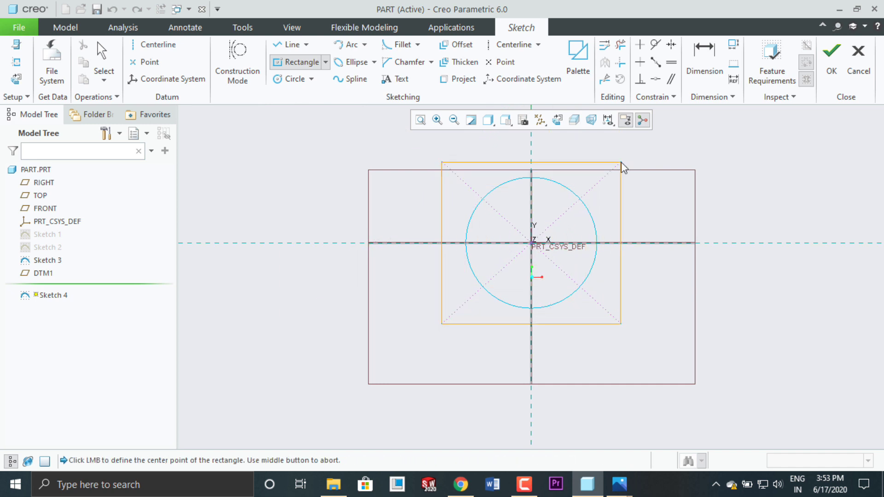
middle_click(681, 264)
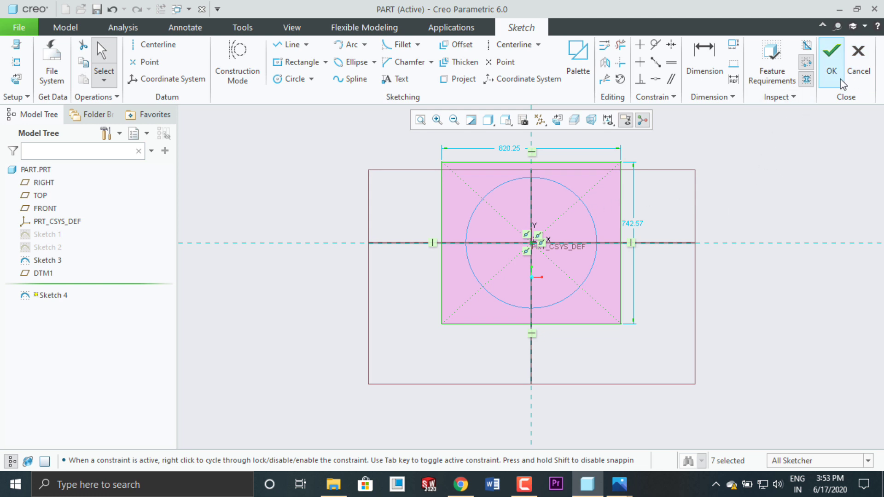
left_click(831, 60)
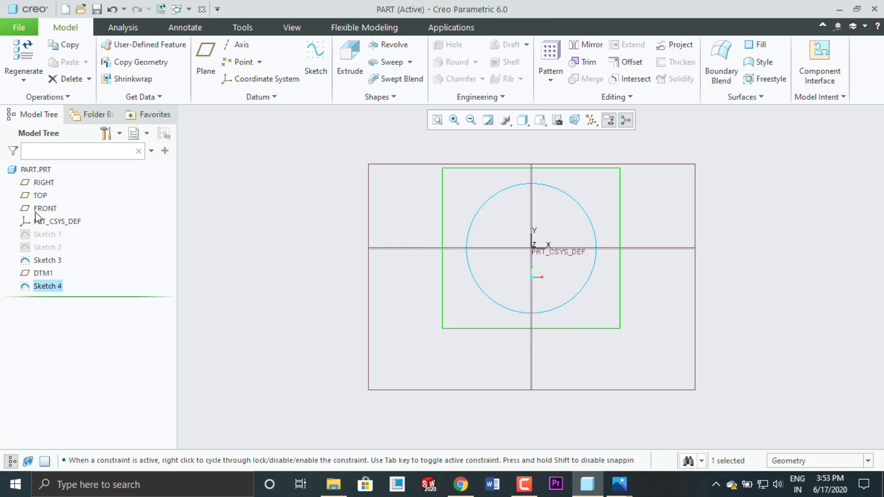
Reopen the rectangle sketch for editing its definition
right_click(57, 290)
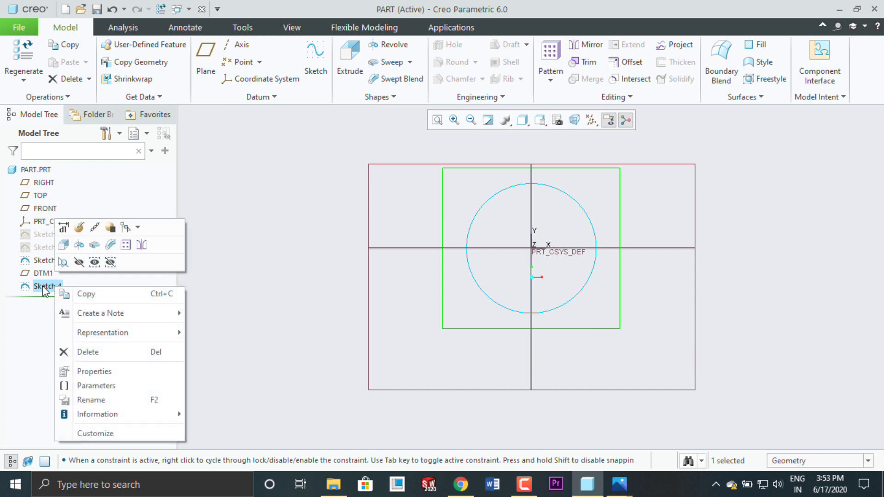
left_click(42, 286)
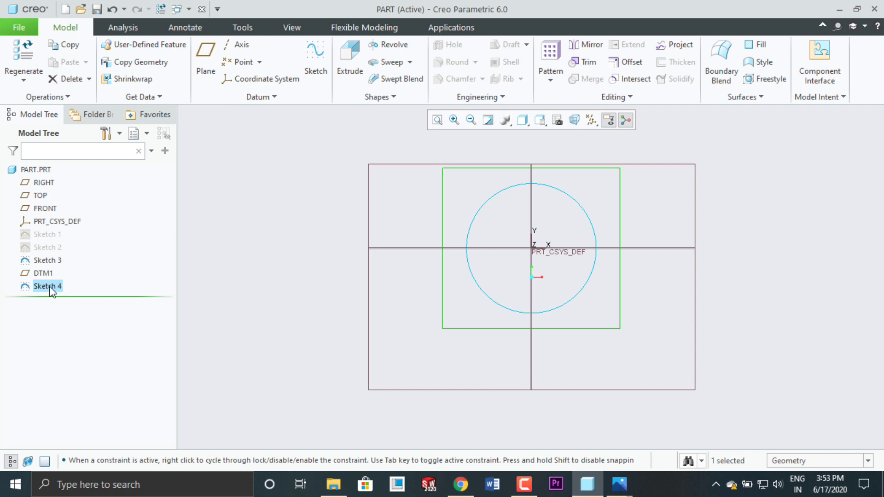
right_click(52, 291)
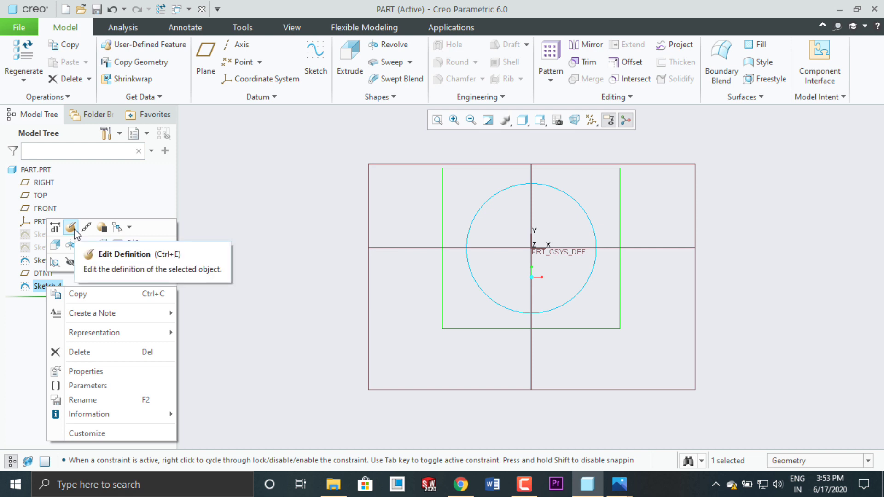
left_click(71, 227)
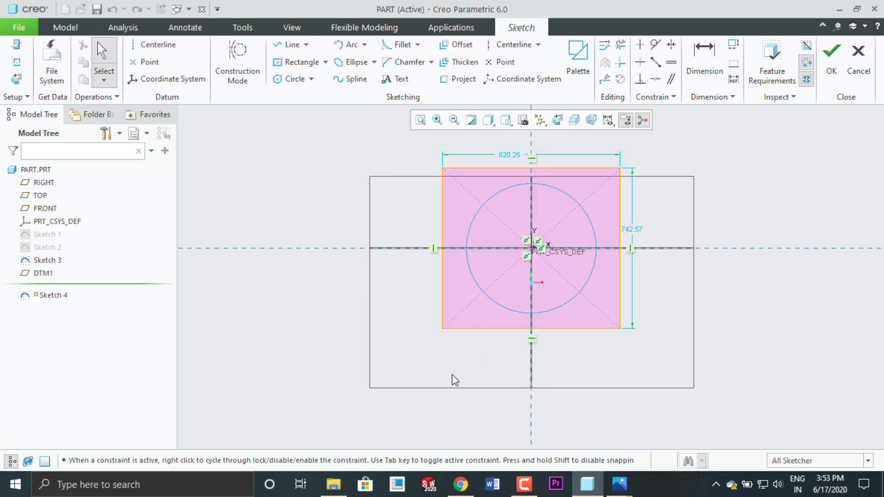
scroll(557, 230, "down", 2)
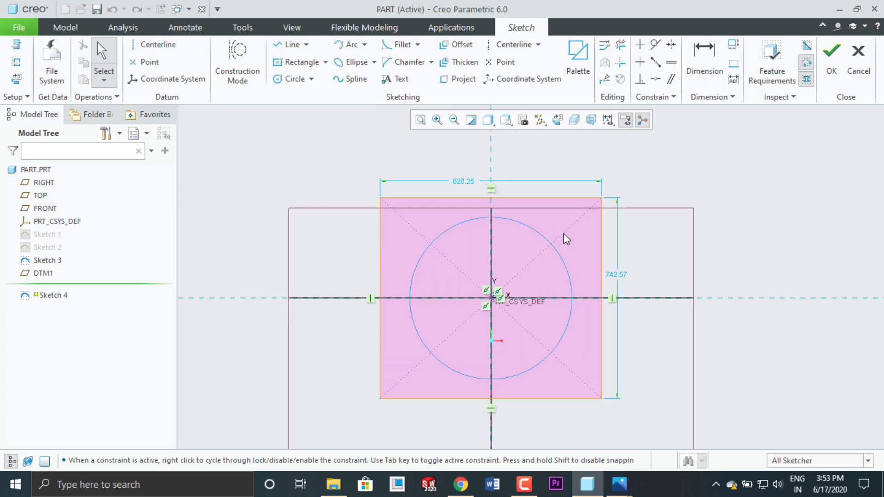
scroll(559, 235, "up", 1)
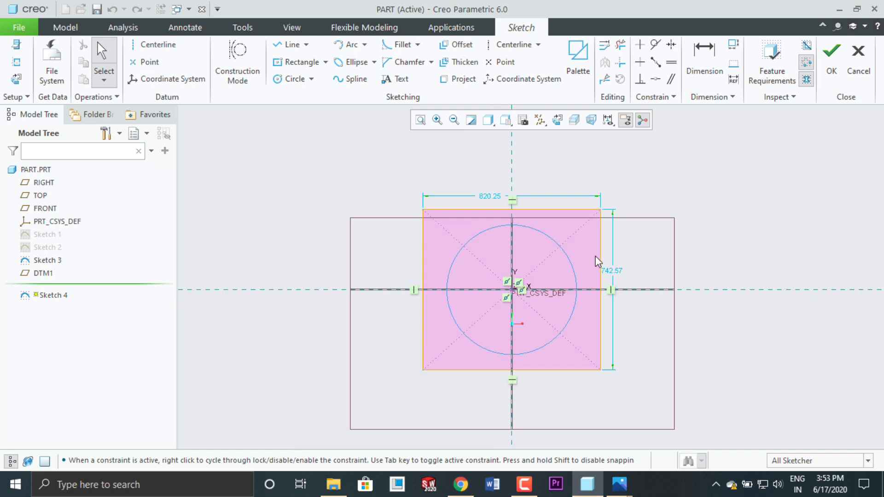
Draw two diagonal centerlines through the rectangle's centre and corners, and finish the sketch
left_click(514, 44)
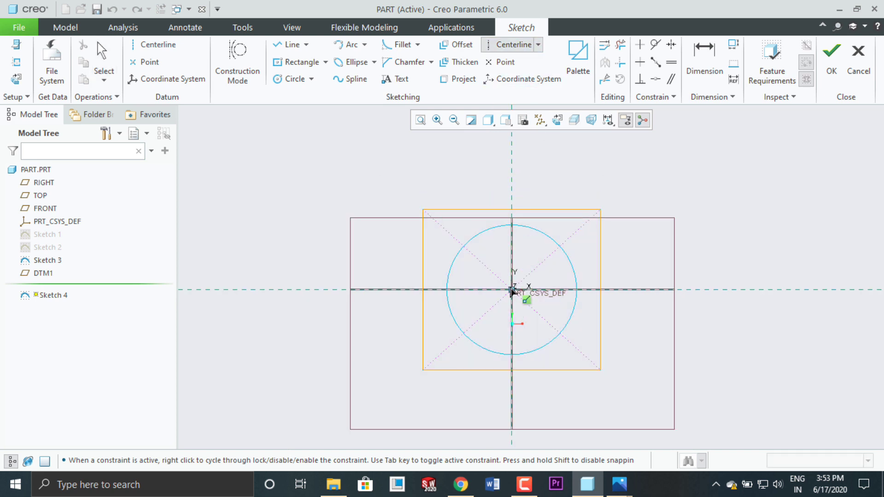
left_click(575, 230)
left_click(512, 289)
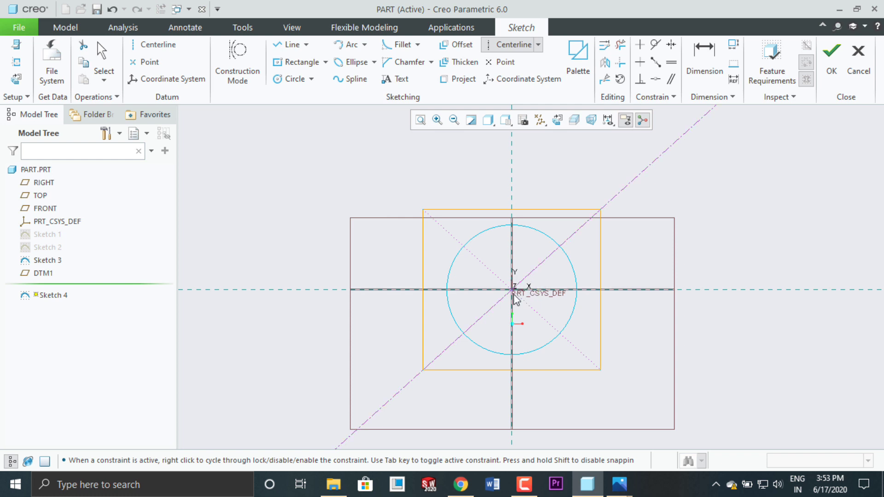
left_click(455, 244)
middle_click(663, 257)
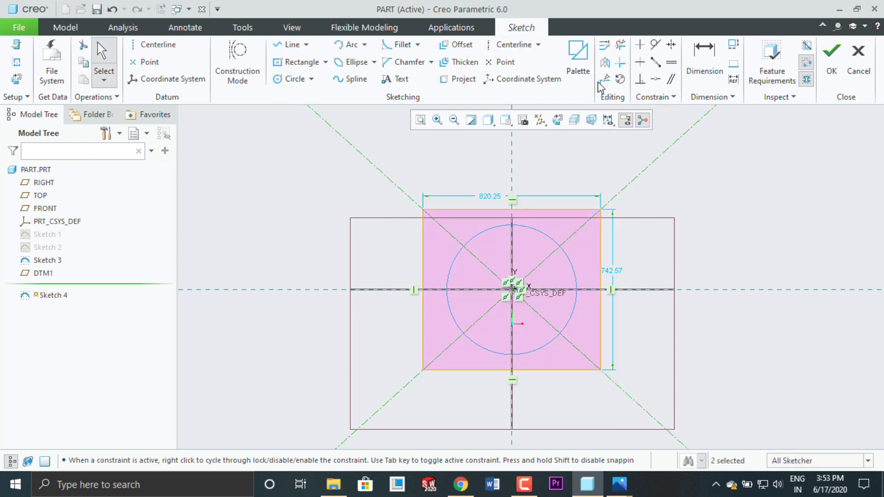
left_click(605, 81)
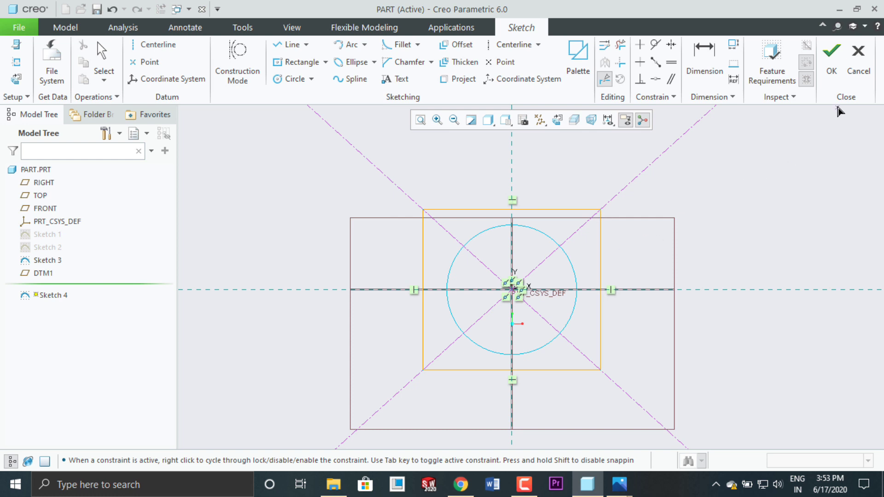
left_click(829, 60)
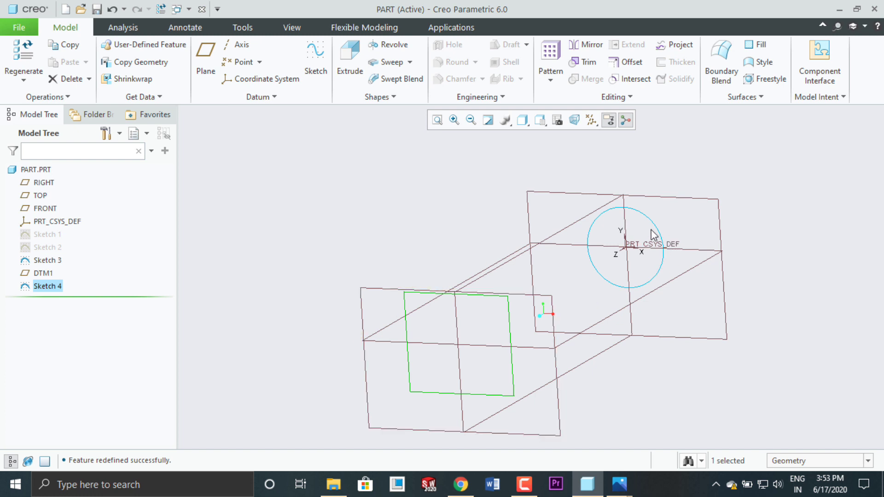
left_click(651, 229)
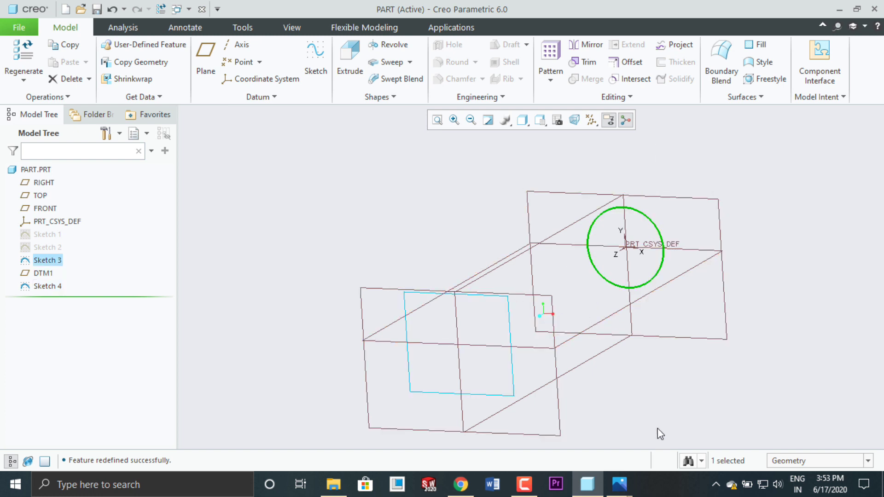
middle_click_drag(659, 432, 634, 413)
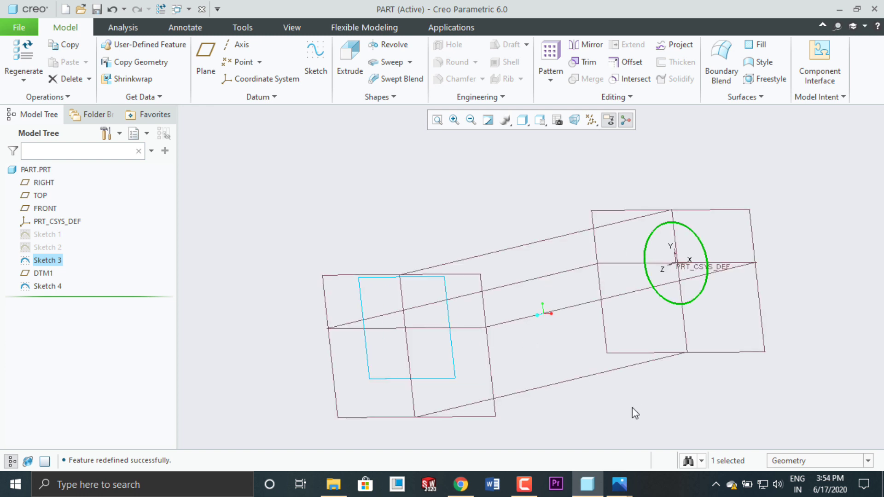
scroll(632, 407, "down", 1)
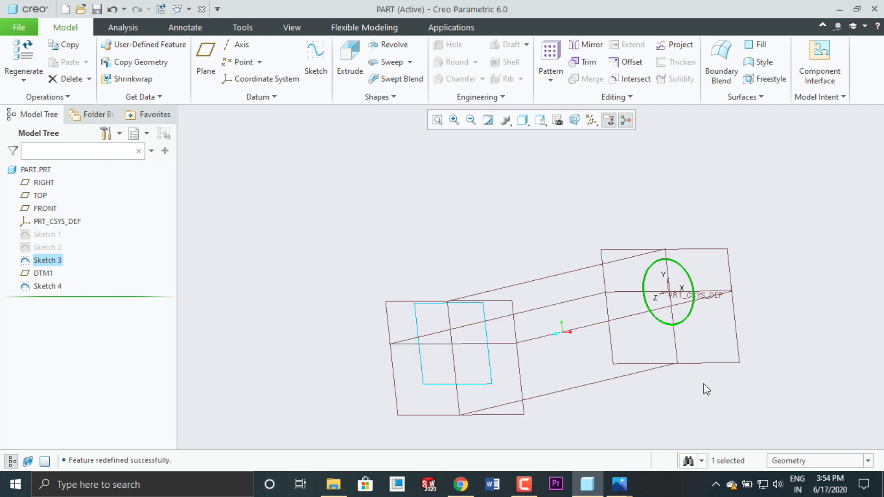
middle_click_drag(698, 386, 419, 343)
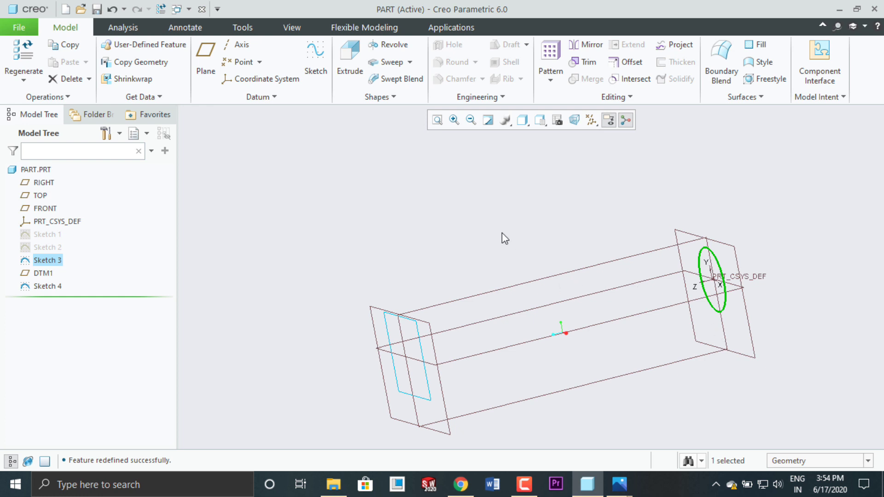
mouse_move(501, 217)
middle_mouse_down()
mouse_move(509, 225)
mouse_move(512, 217)
middle_mouse_up()
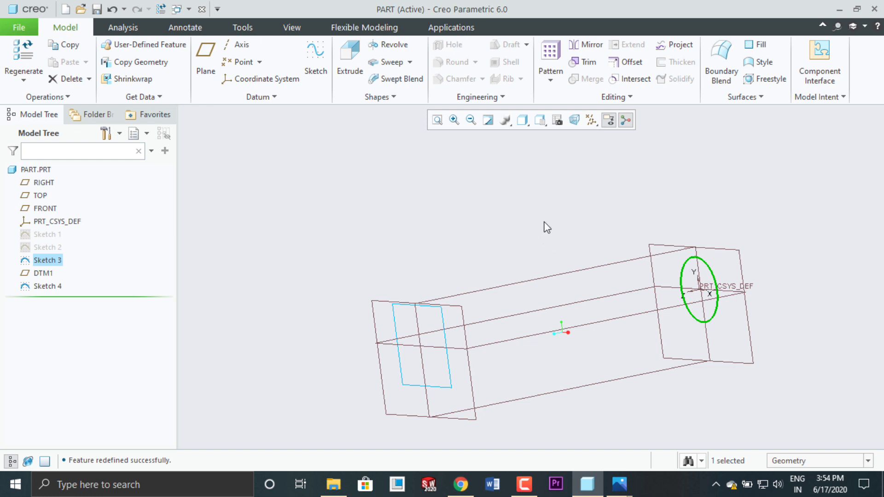
Sketch a straight line on the TOP plane from the rectangle's centre to the circle's centre, and finish the sketch
scroll(549, 202, "up", 2)
middle_click_drag(549, 202, 553, 201)
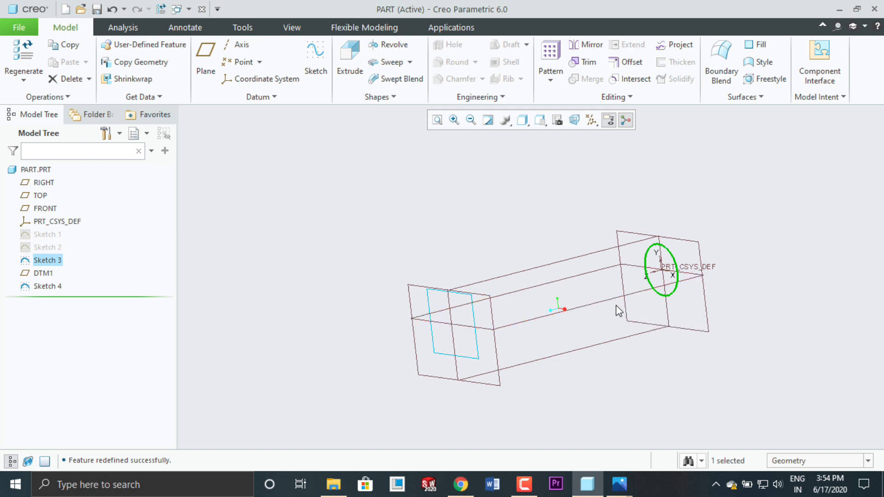
left_click(604, 303)
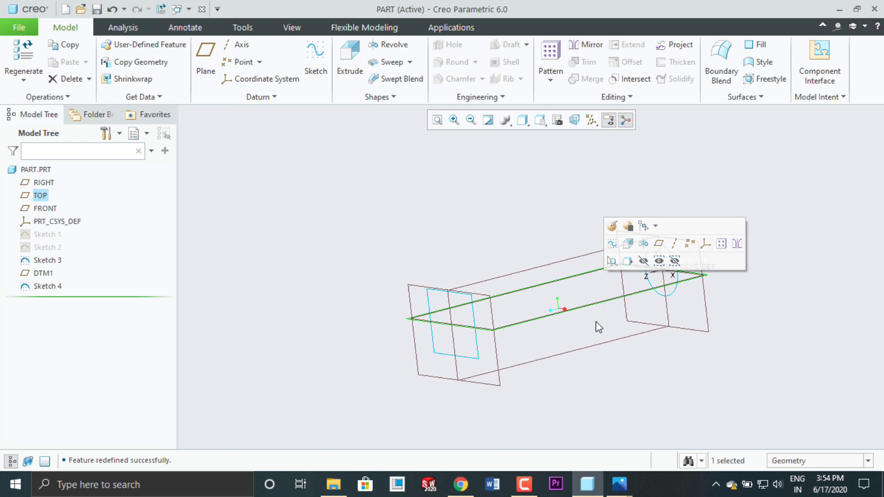
left_click(315, 65)
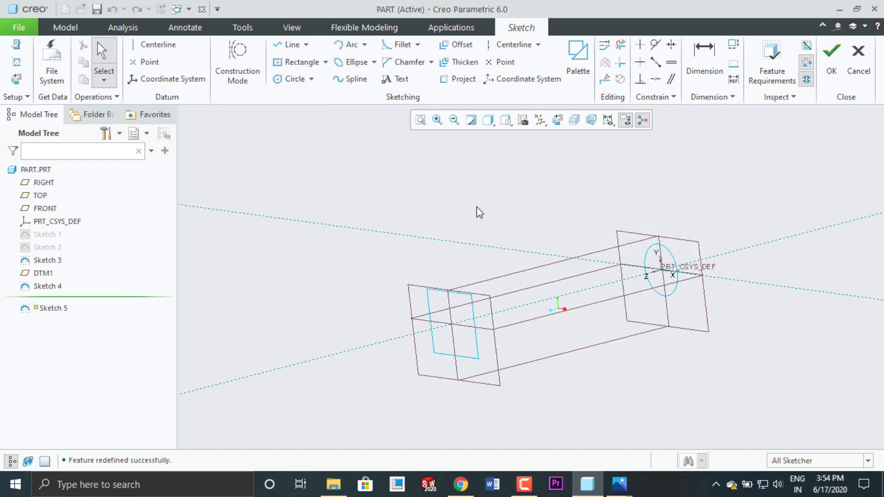
left_click(557, 120)
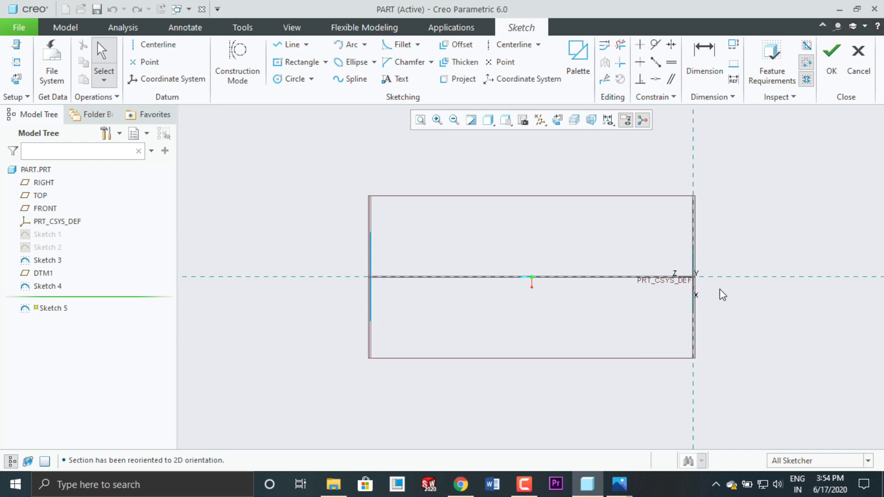
left_click(291, 44)
left_click(372, 287)
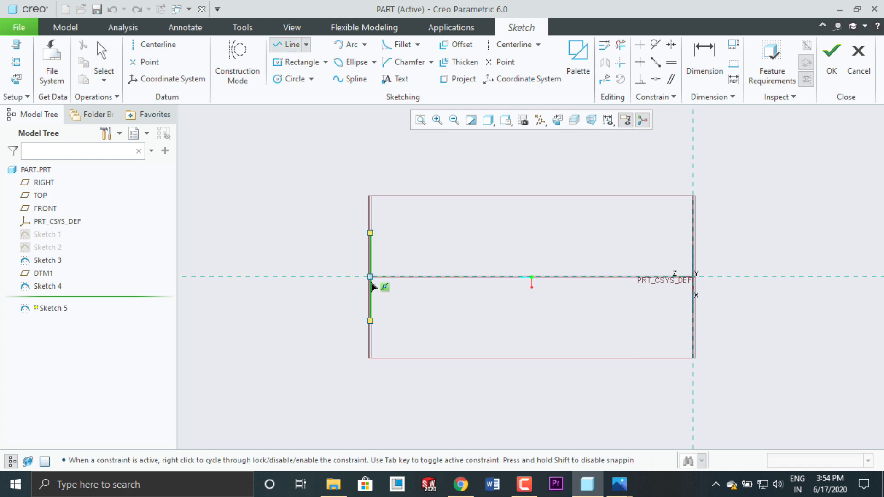
left_click(693, 276)
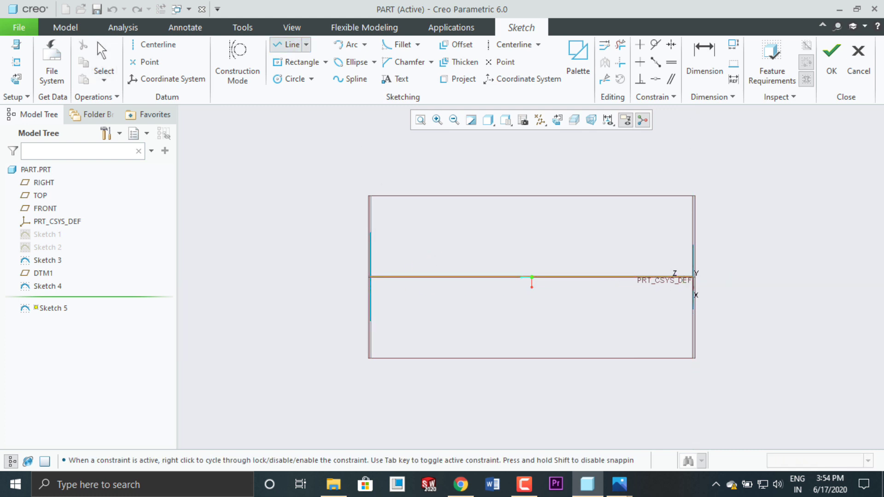
middle_click(712, 244)
left_click(836, 86)
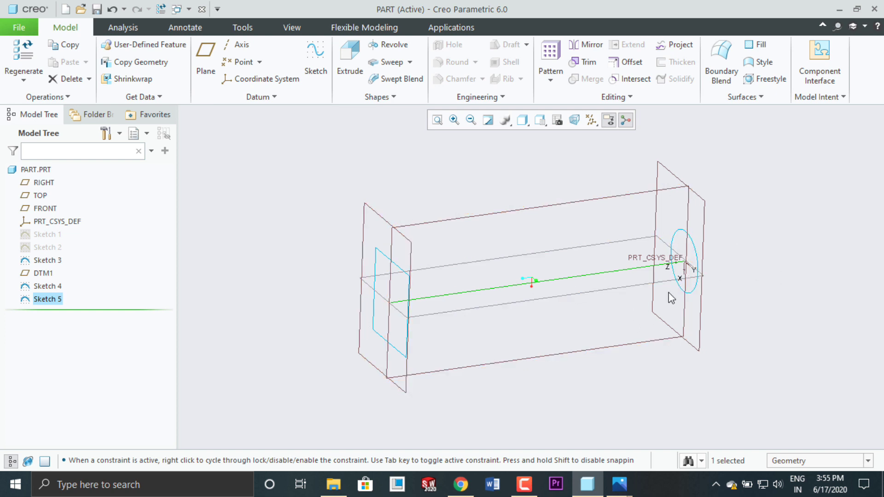
left_click(311, 235)
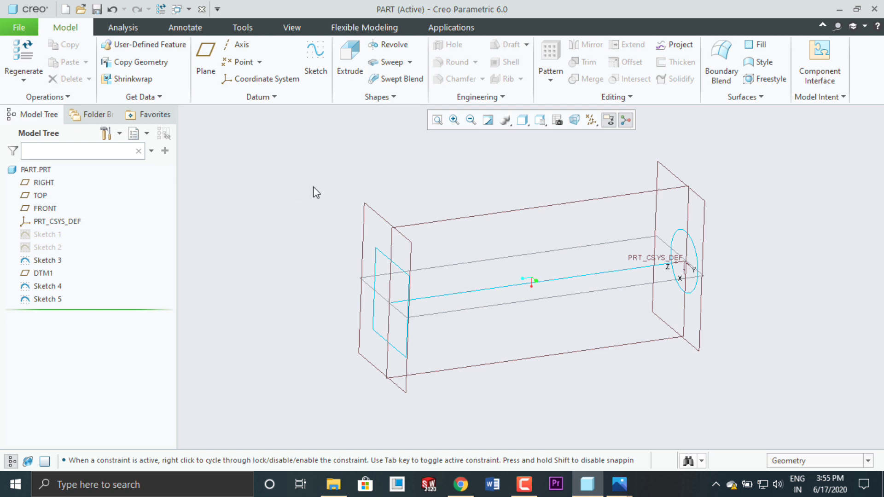
Start a solid swept blend and select the straight sketched line as its origin trajectory
left_click(400, 79)
left_click(115, 98)
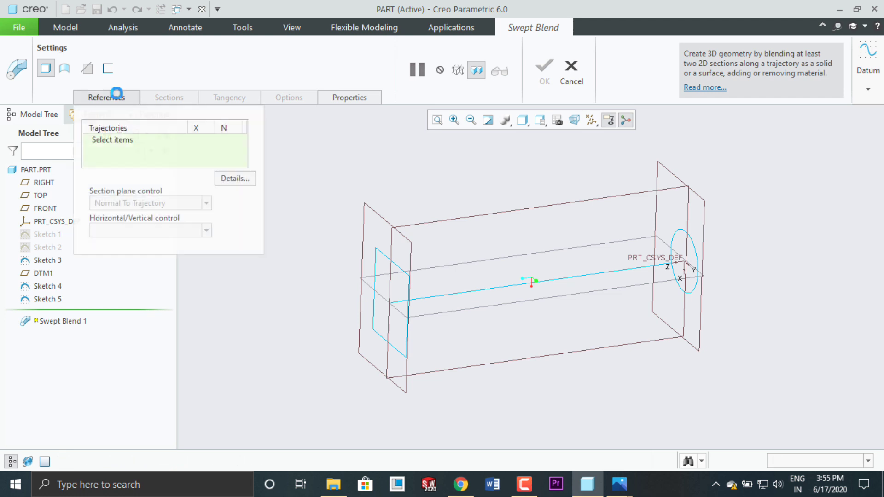
left_click(116, 140)
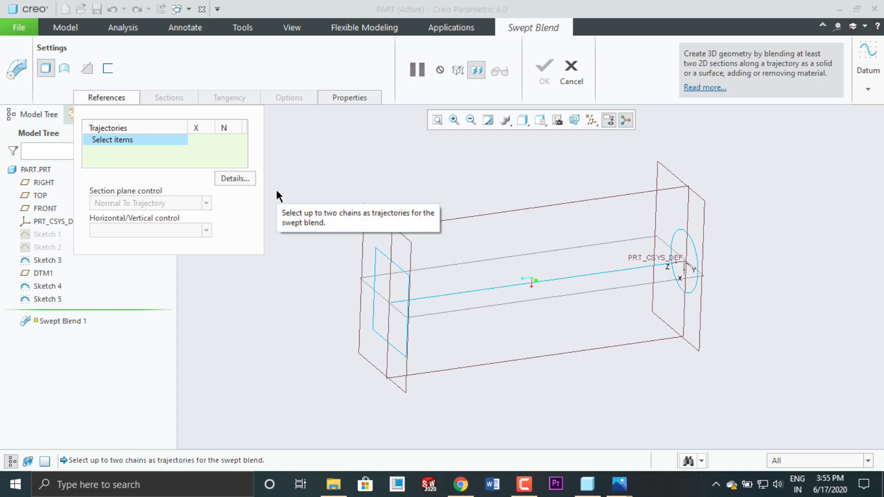
left_click(496, 286)
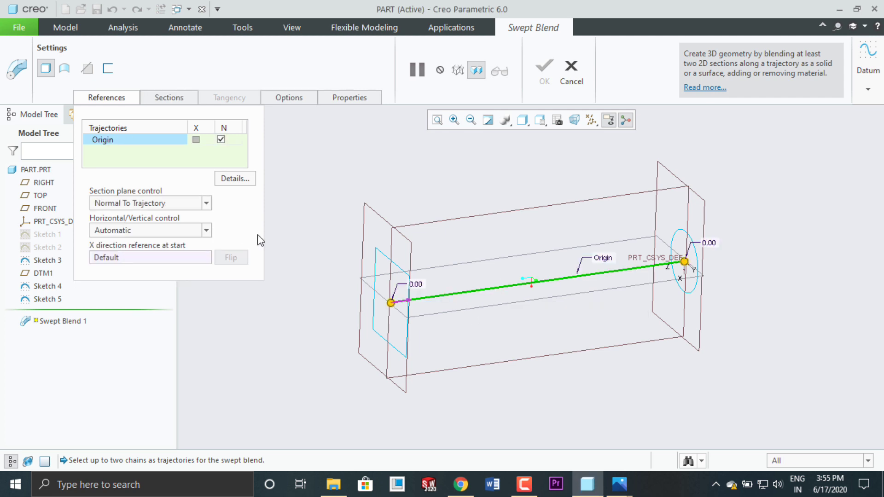
Set the swept blend to selected sections, using the rectangle as Section 1 and the circle as Section 2
left_click(183, 102)
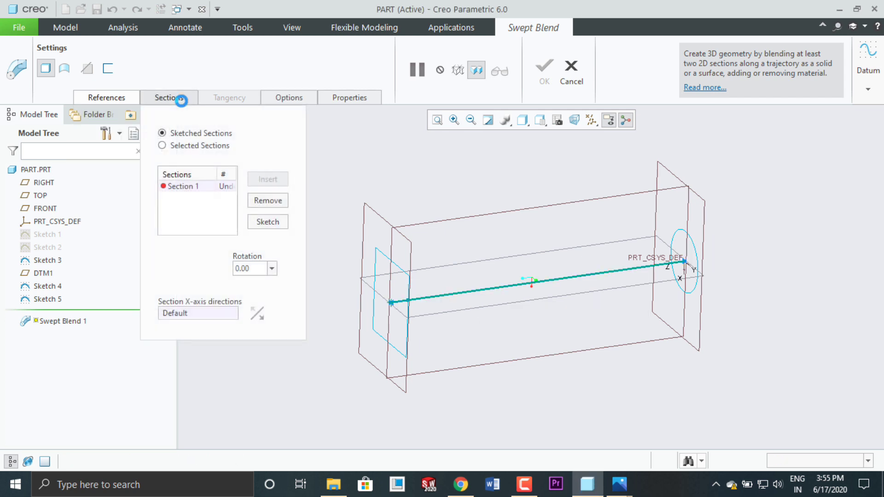
left_click(199, 146)
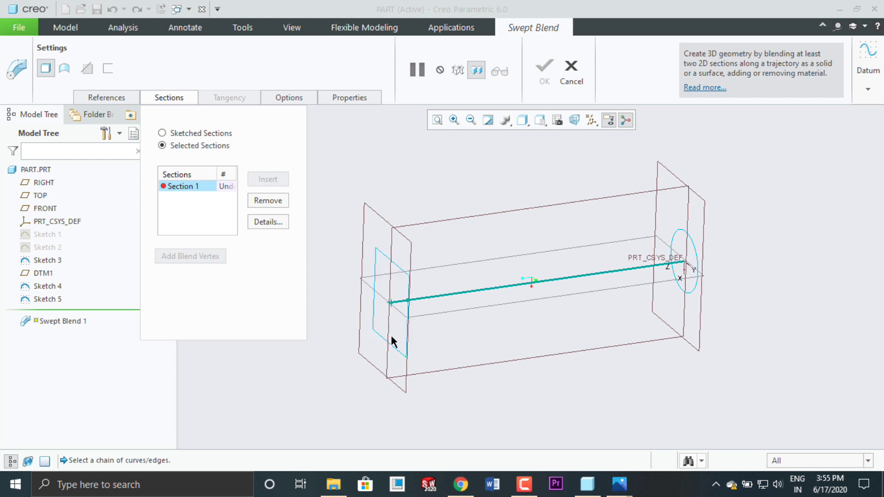
left_click(377, 253)
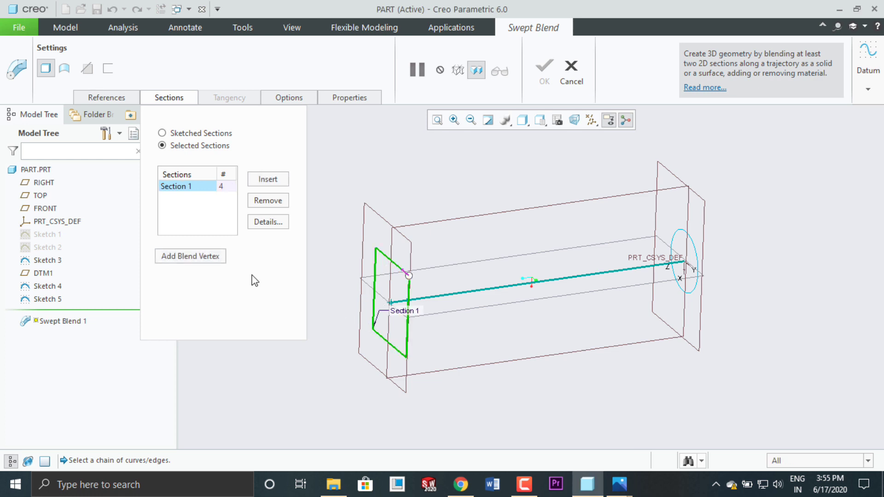
left_click(278, 180)
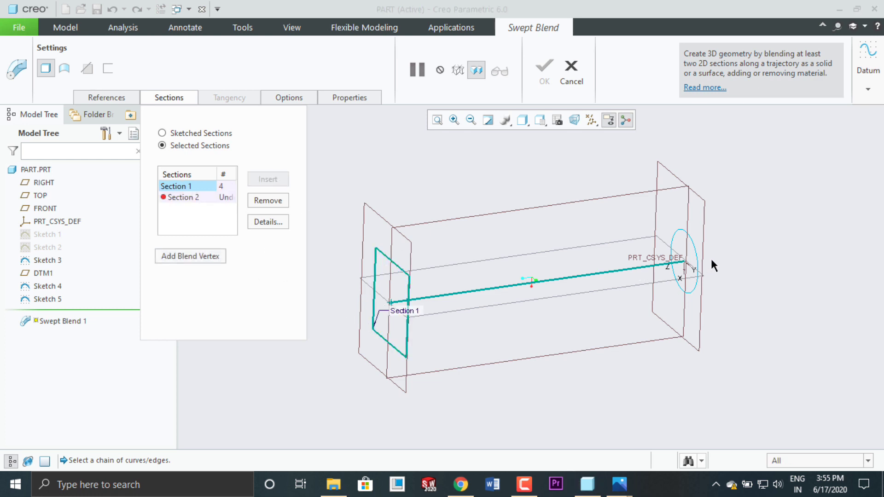
left_click(697, 253)
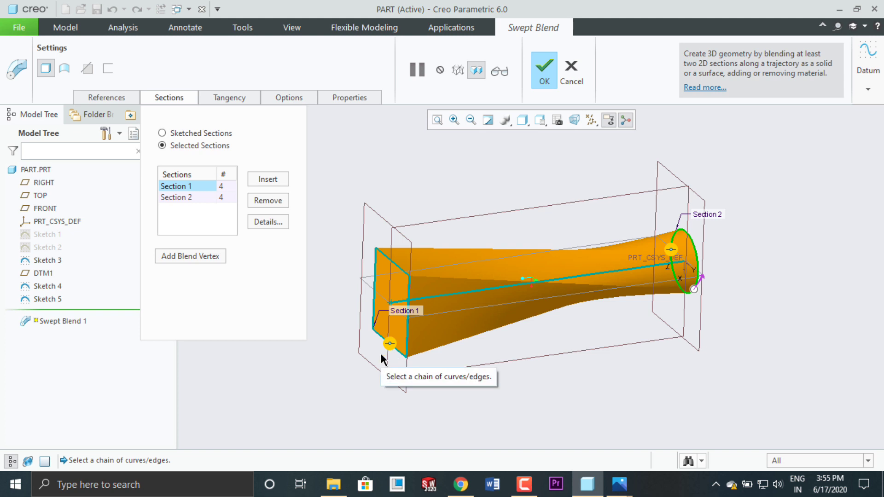
Move the circular section's start point to the arc vertex matching the rectangle's start corner, and complete the swept blend
middle_click_drag(637, 403, 567, 409)
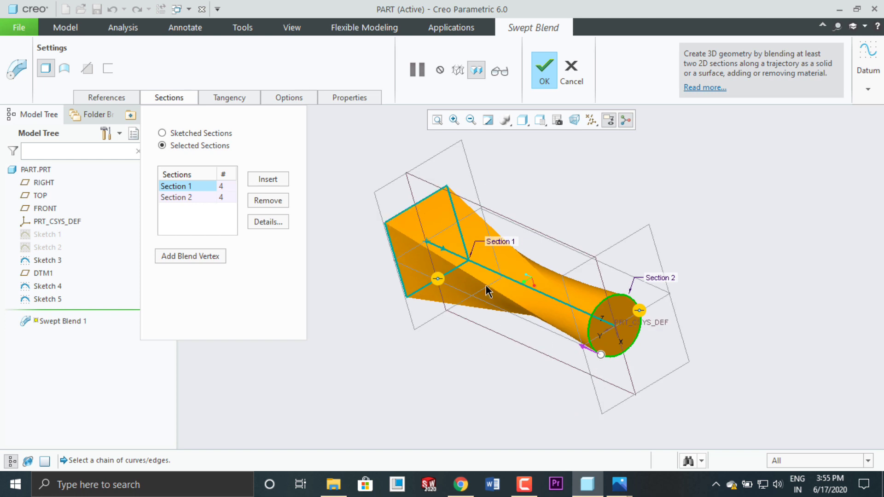
middle_click_drag(509, 384, 511, 378)
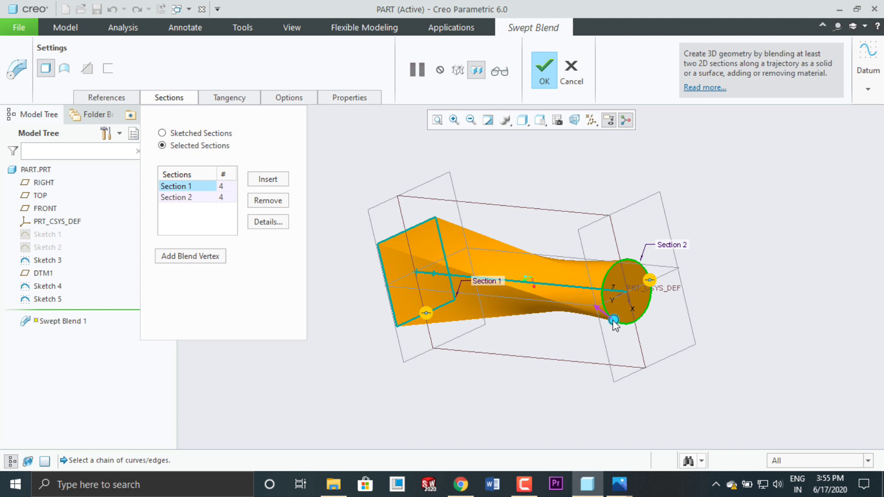
mouse_move(614, 319)
left_mouse_down()
mouse_move(598, 302)
mouse_move(606, 267)
left_mouse_up()
middle_click_drag(543, 367, 617, 371)
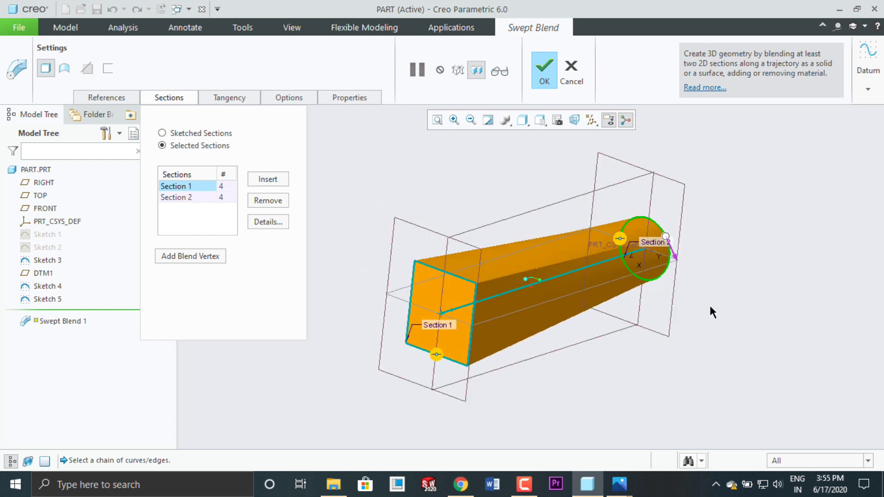
middle_click_drag(713, 312, 622, 365)
left_click(544, 73)
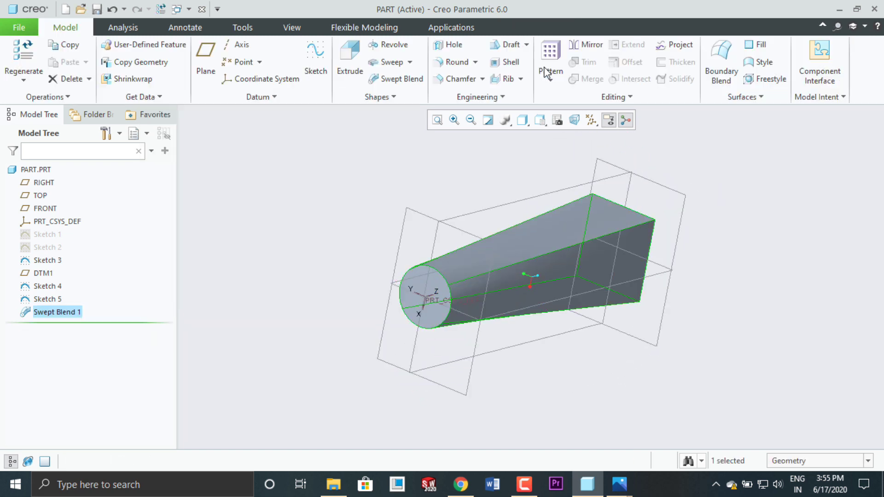
Examine the swept blend solid's transition between its circular and rectangular ends
scroll(612, 345, "down", 2)
scroll(601, 338, "up", 2)
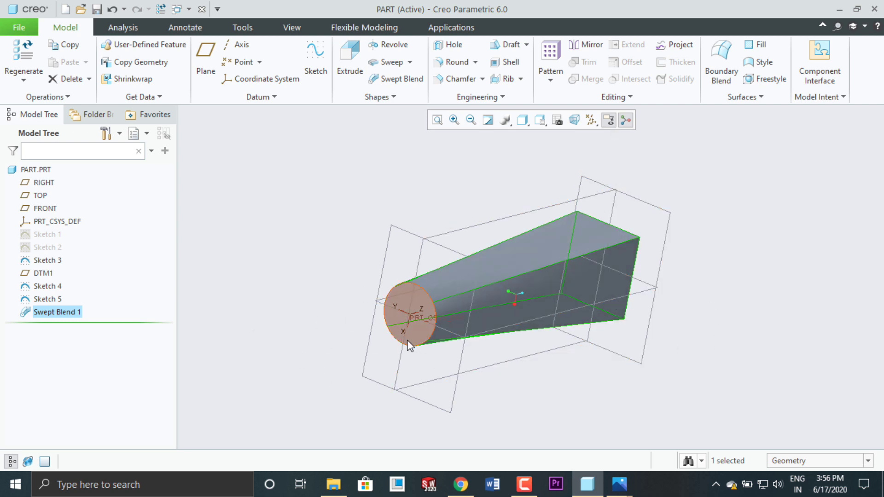
scroll(409, 346, "up", 1)
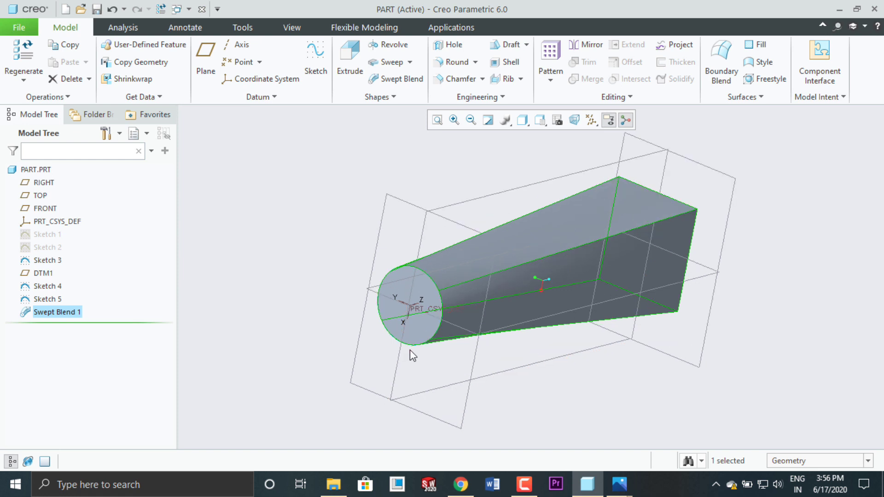
scroll(409, 350, "up", 1)
scroll(410, 351, "down", 4)
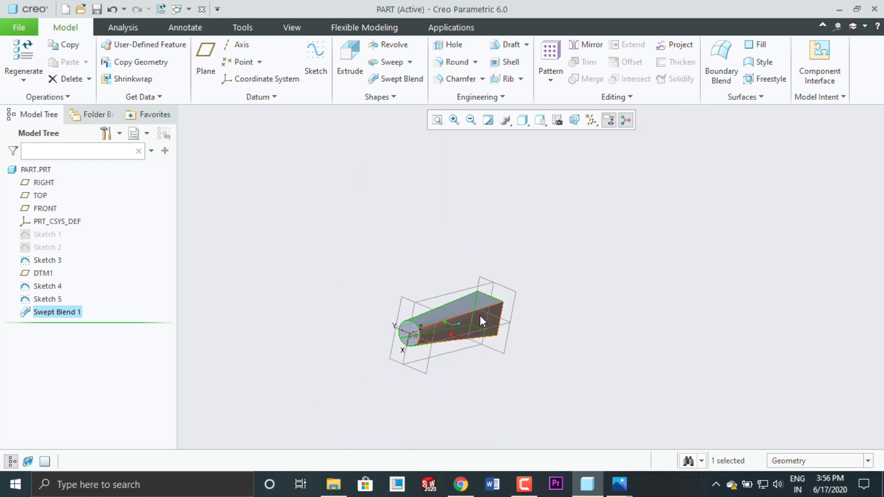
scroll(480, 316, "up", 1)
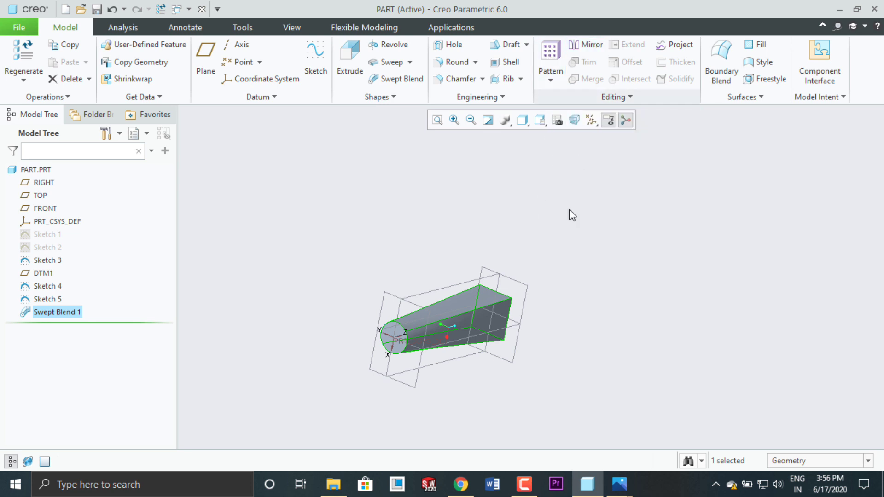
scroll(534, 267, "up", 2)
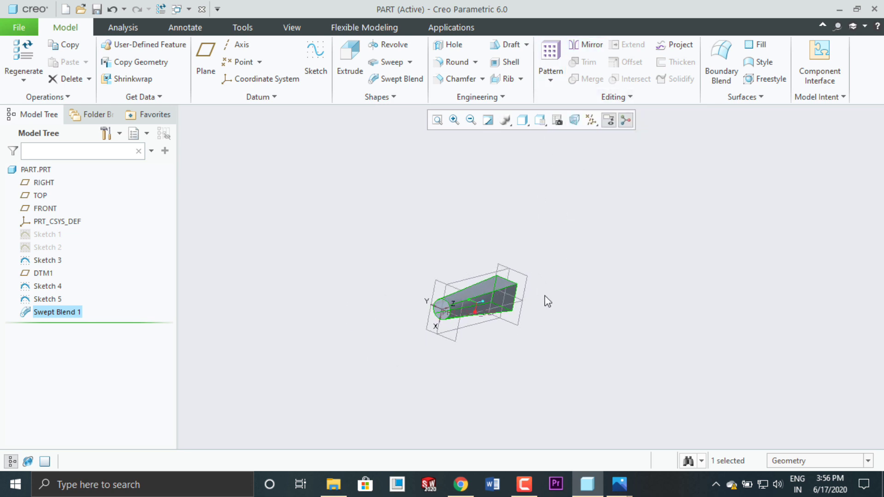
scroll(548, 300, "down", 1)
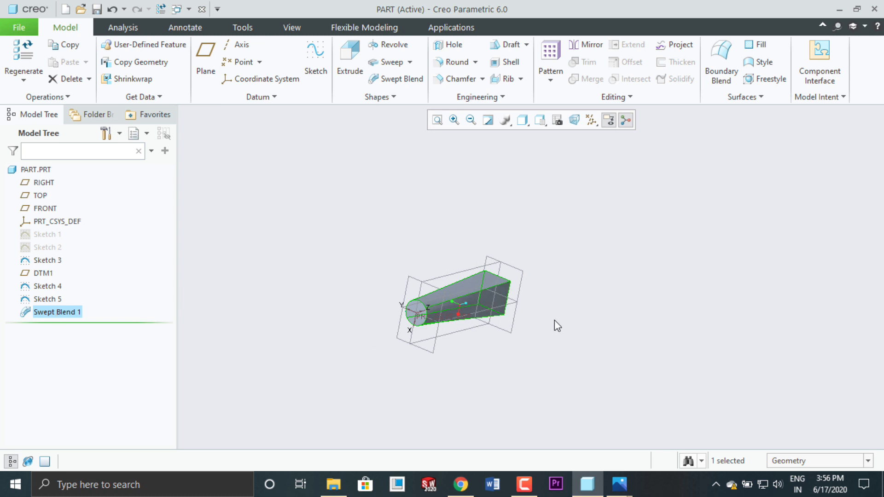
middle_click_drag(552, 318, 518, 265)
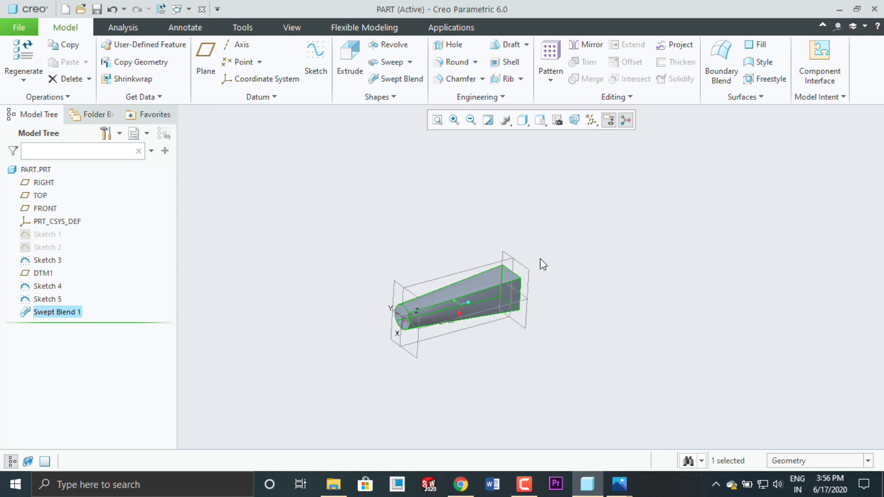
scroll(540, 258, "down", 2)
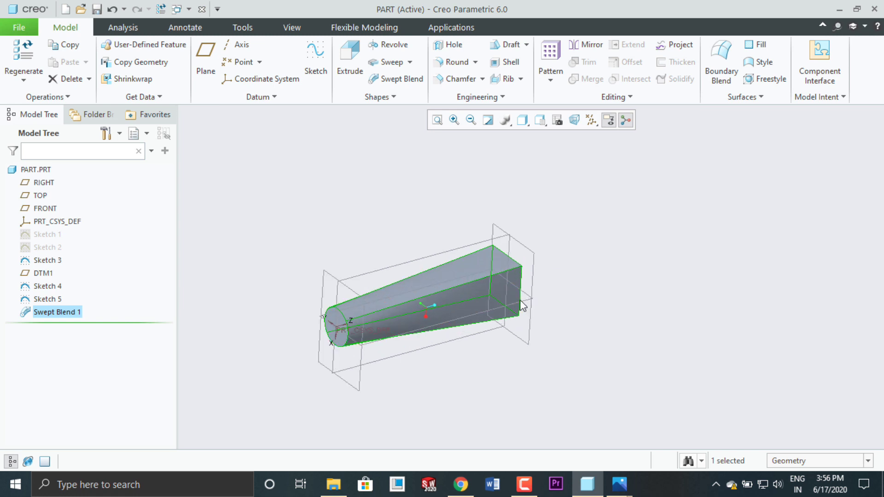
Create a datum plane offset 1000 outward from DTM1, beyond the rectangular end of the solid
left_click(532, 259)
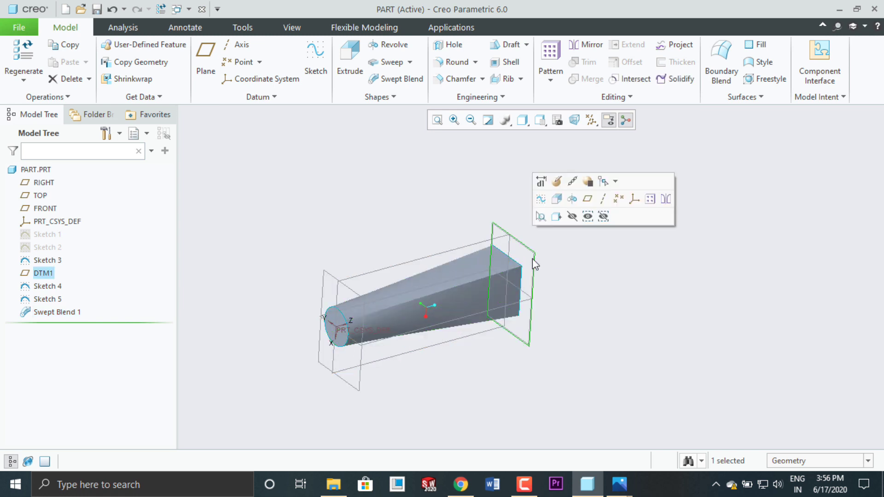
left_click(198, 60)
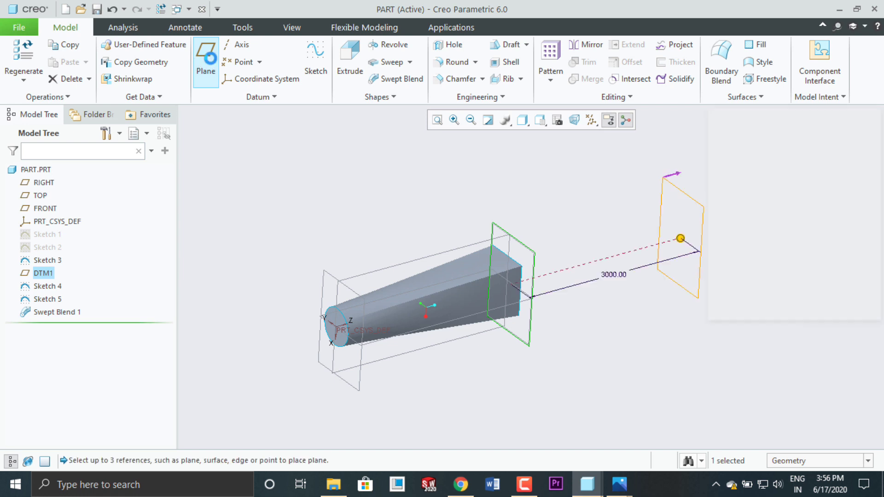
left_click_drag(679, 239, 589, 263)
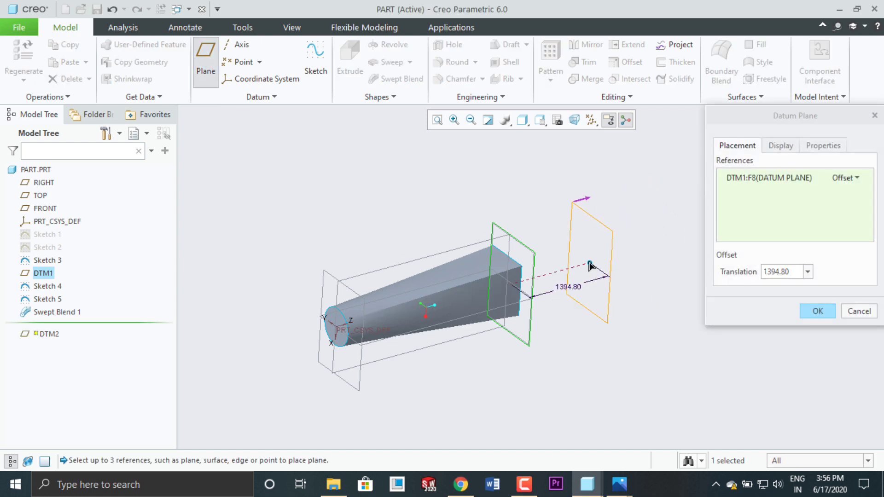
type("1000")
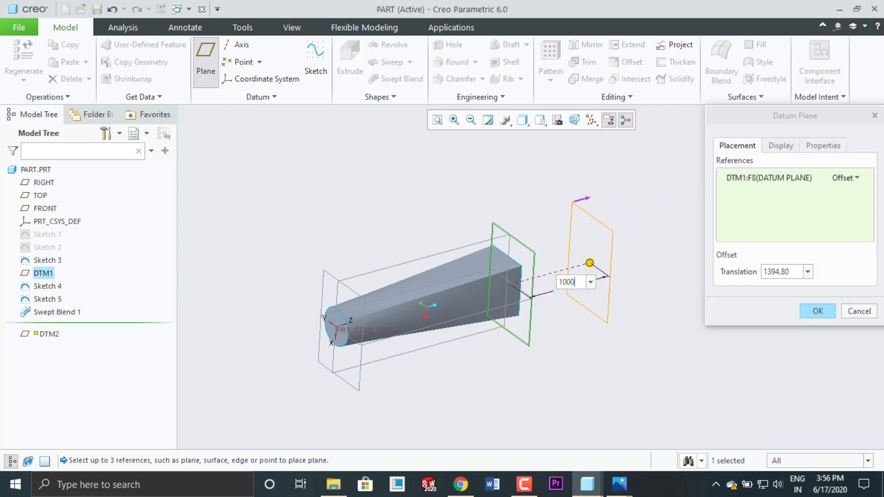
key("Return")
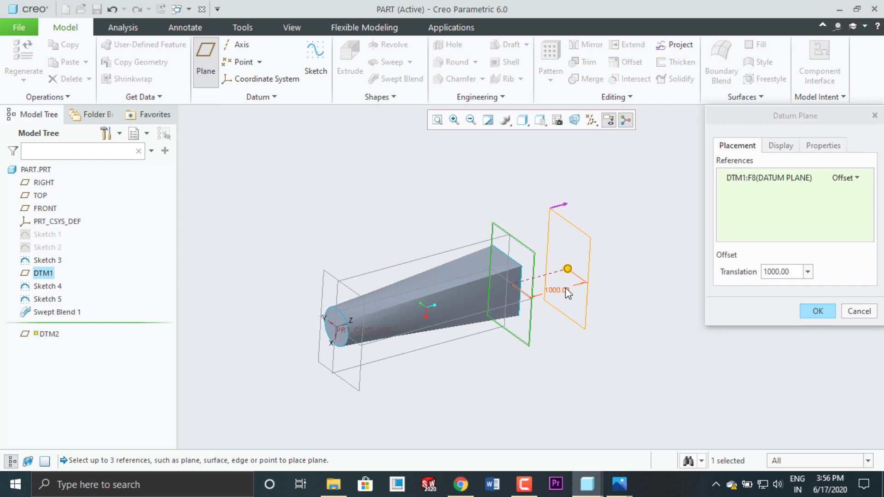
left_click(814, 312)
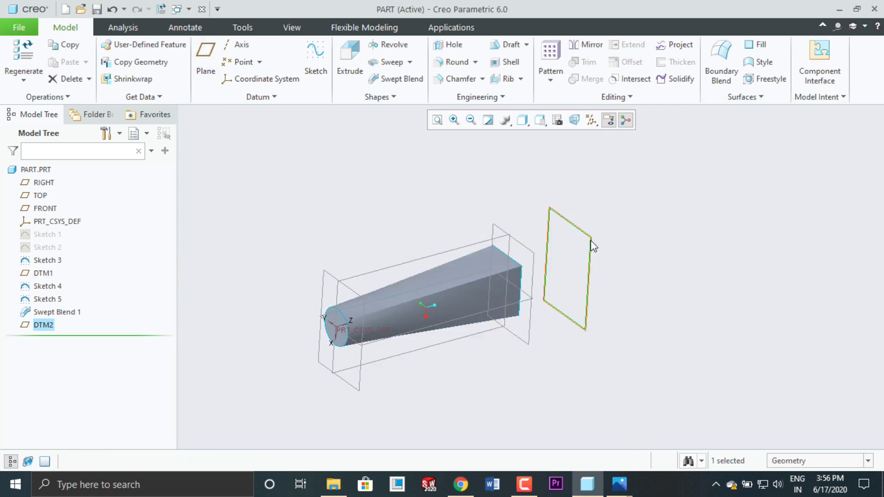
left_click(399, 208)
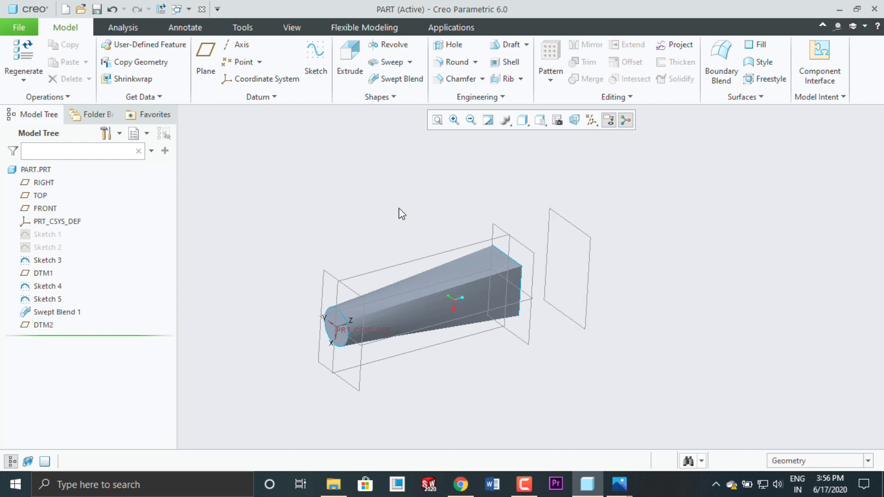
Mirror the swept blend solid about datum plane DTM2
left_click(77, 313)
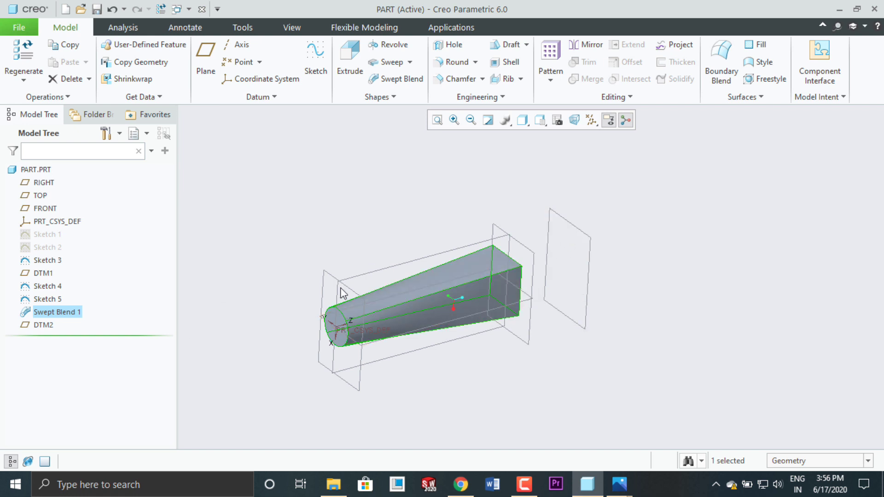
left_click(586, 44)
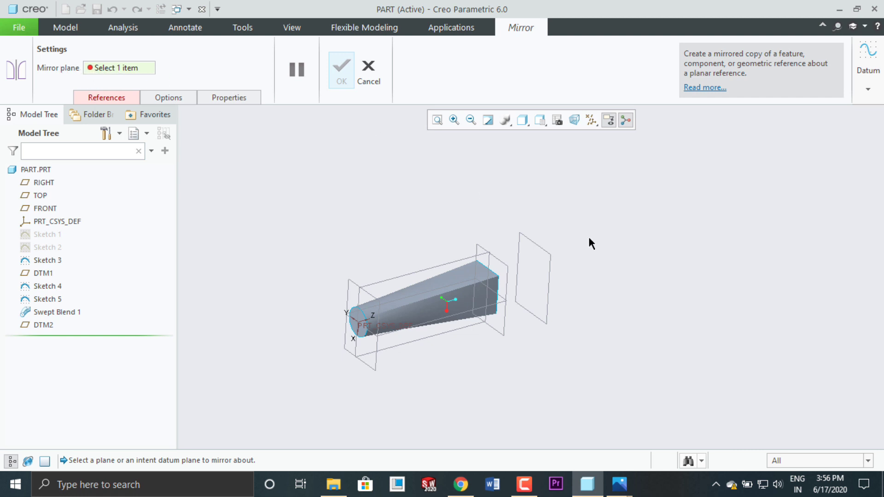
left_click(545, 256)
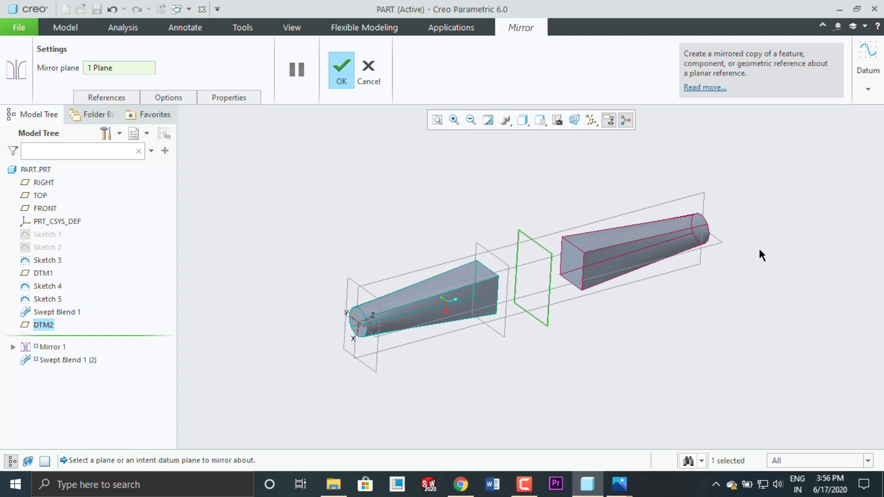
left_click(340, 69)
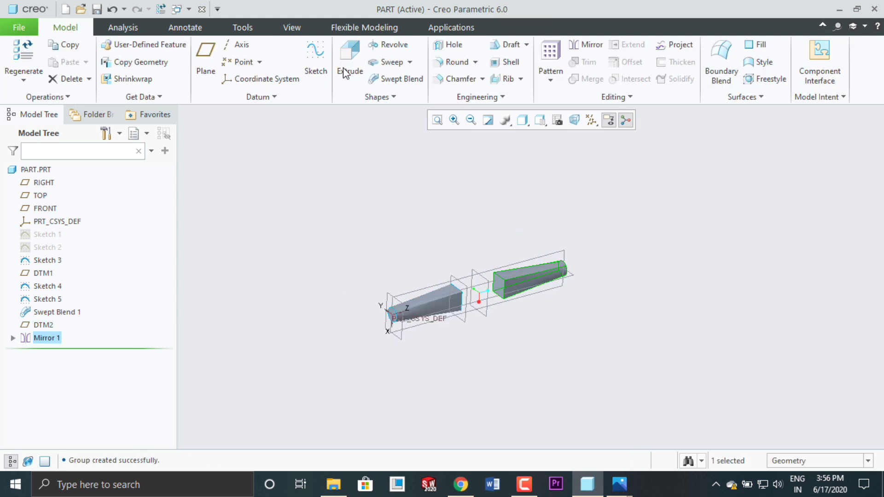
scroll(441, 251, "down", 2)
scroll(451, 254, "up", 1)
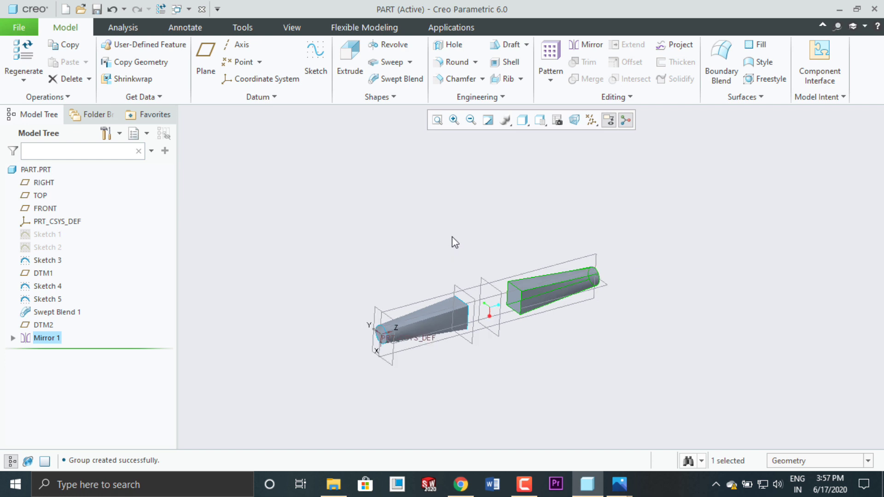
Delete every feature from Sketch 3 through Mirror 1 to clear the part's geometry
left_click(55, 261)
left_click(53, 287, "shift")
left_click(55, 299, "shift")
left_click(54, 313, "shift")
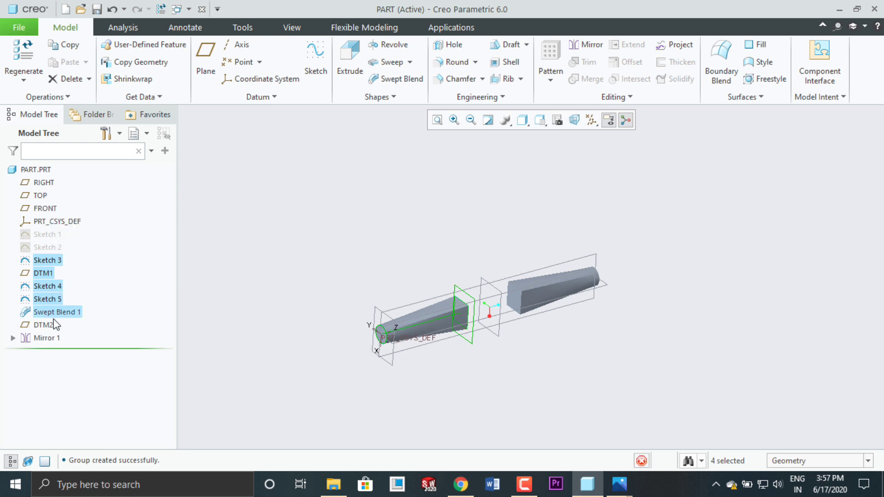
left_click(54, 325, "shift")
left_click(53, 337, "shift")
right_click(55, 337)
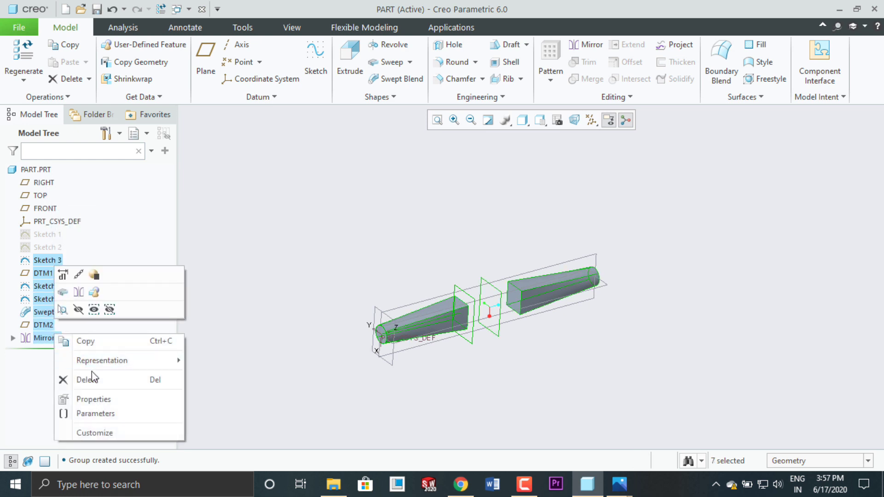
left_click(88, 379)
left_click(395, 259)
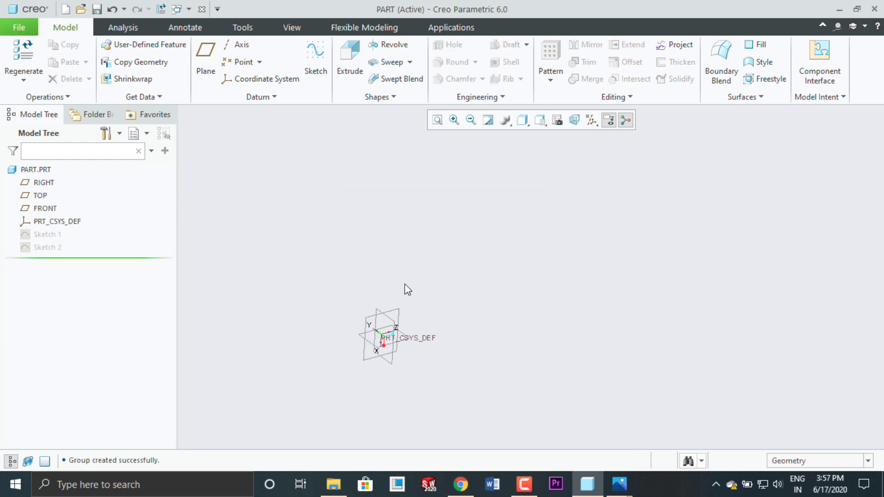
Sketch a circle about 884 in diameter, centred at the origin on the TOP plane, as the section of an extrusion
left_click(540, 120)
left_click(554, 145)
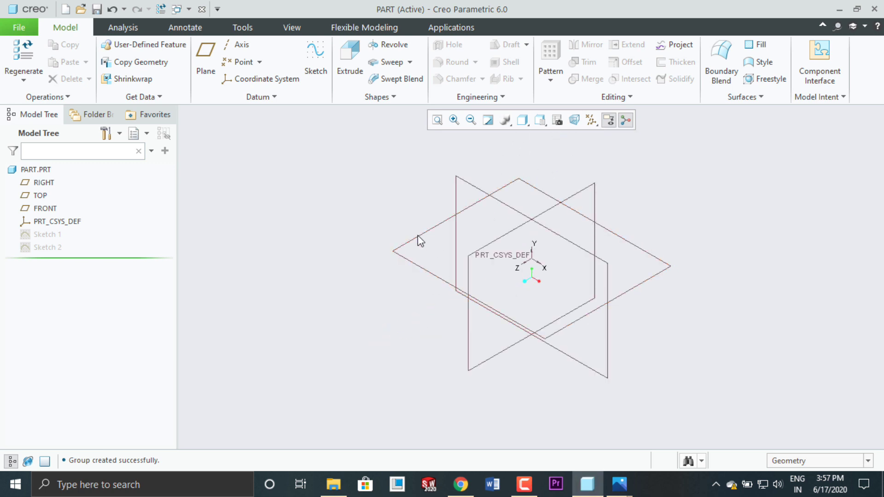
left_click(418, 236)
left_click(349, 65)
left_click(556, 120)
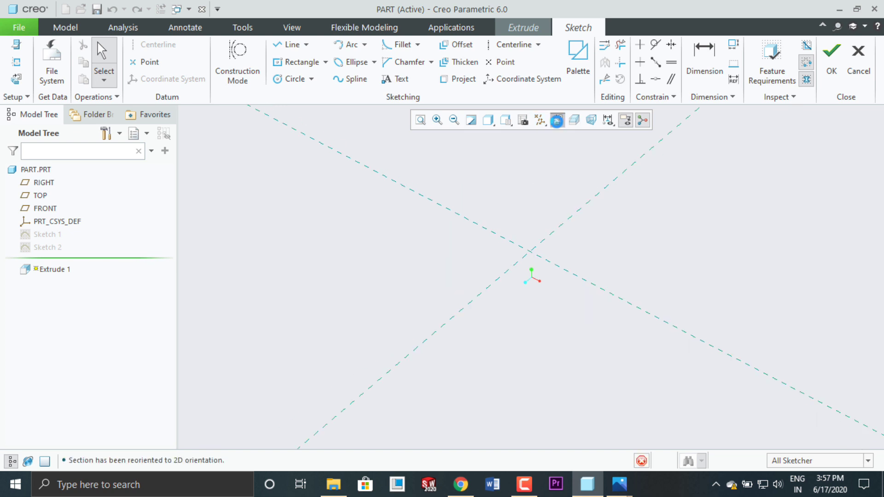
left_click(293, 81)
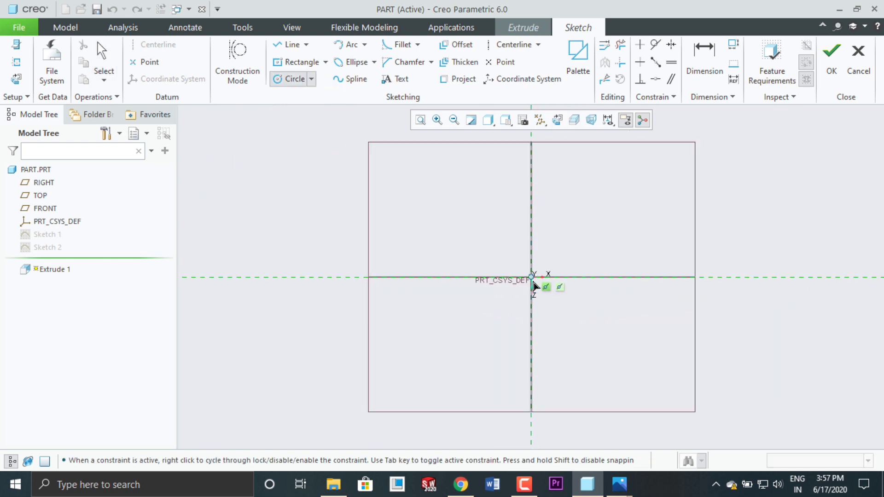
left_click(531, 277)
left_click(616, 218)
middle_click(616, 217)
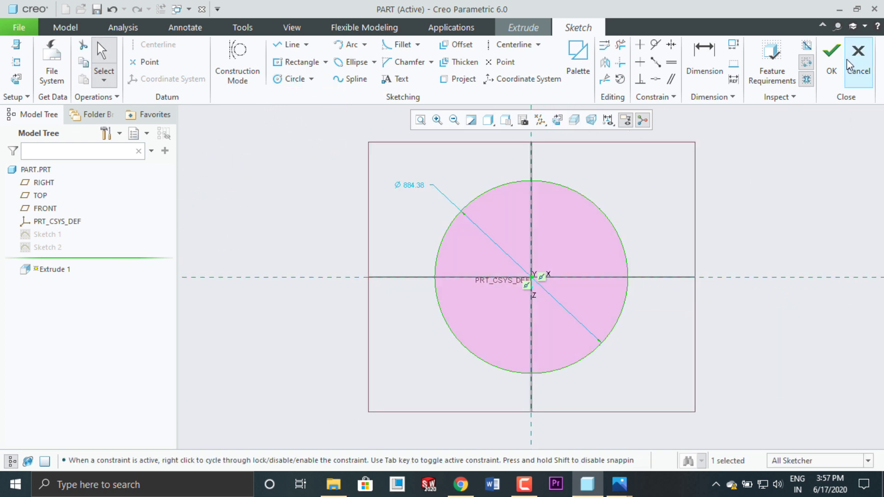
left_click(832, 57)
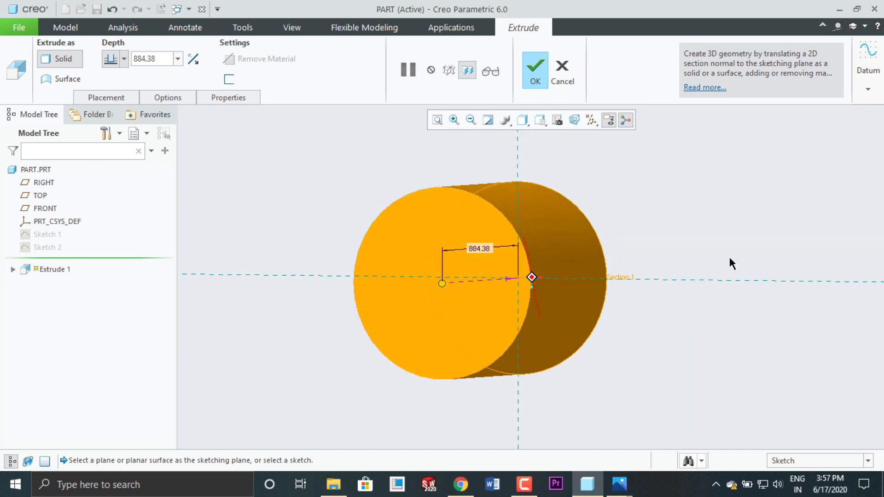
Extrude the circle as a solid disc with a depth of 100
left_click_drag(443, 283, 502, 280)
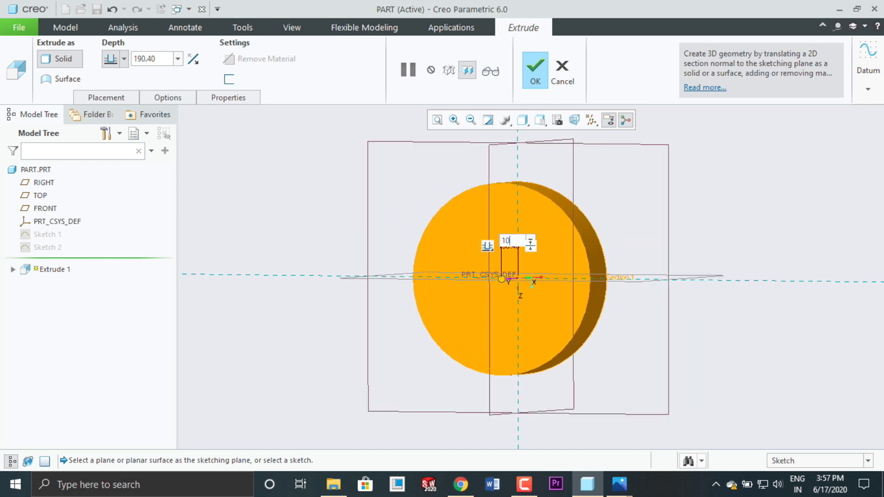
type("100")
key("Return")
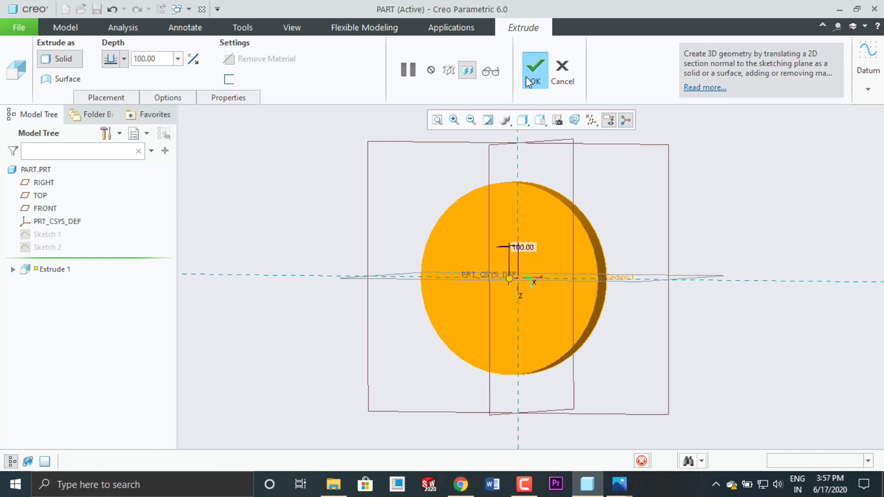
left_click(533, 74)
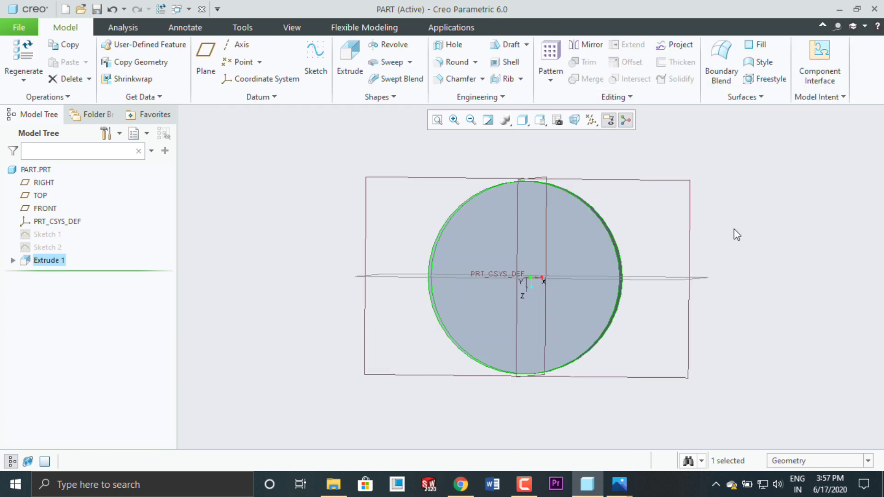
left_click(589, 270)
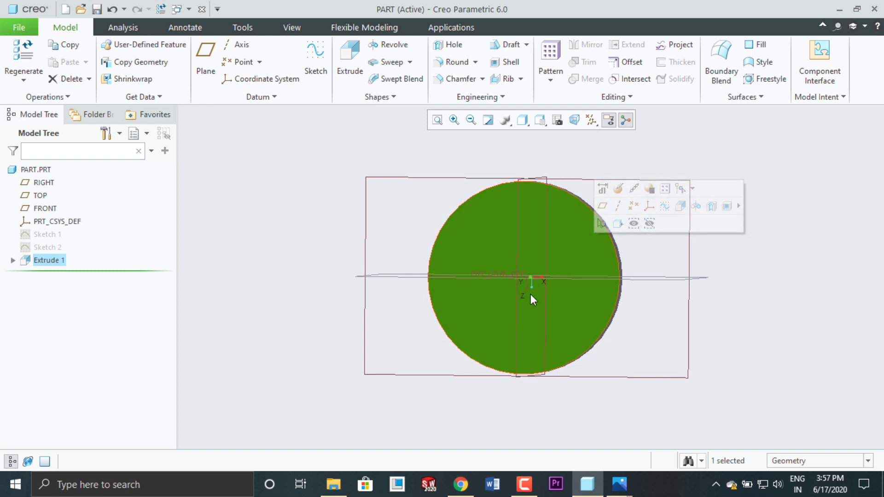
scroll(578, 304, "up", 2)
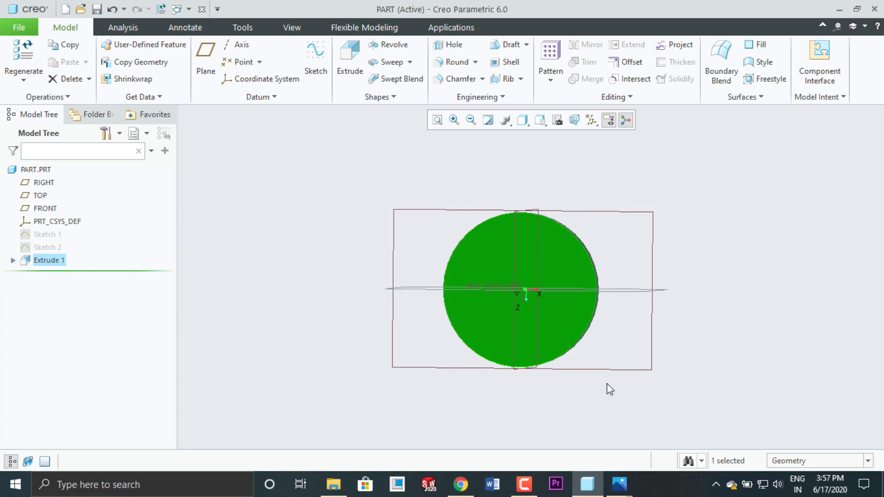
middle_click_drag(669, 366, 695, 310)
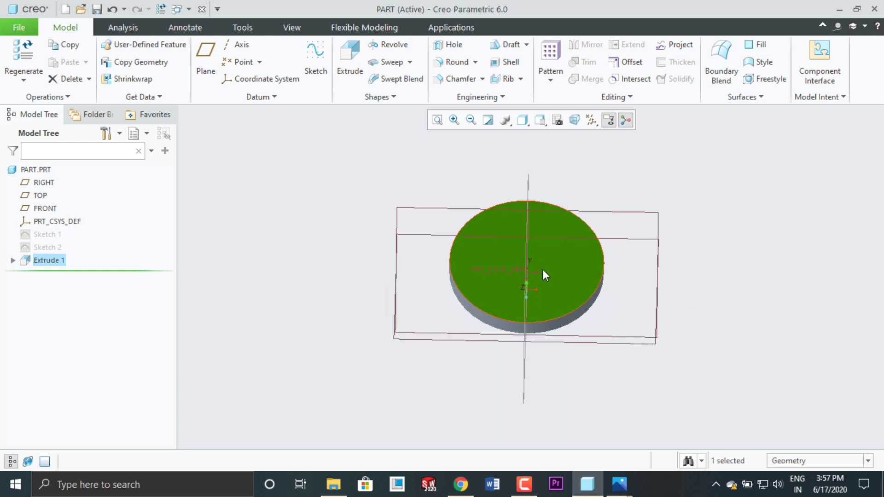
left_click(355, 77)
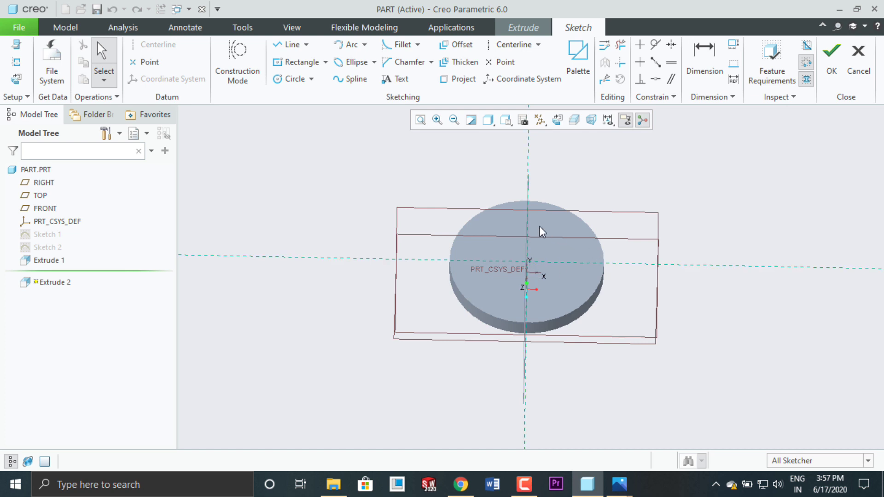
scroll(535, 254, "down", 3)
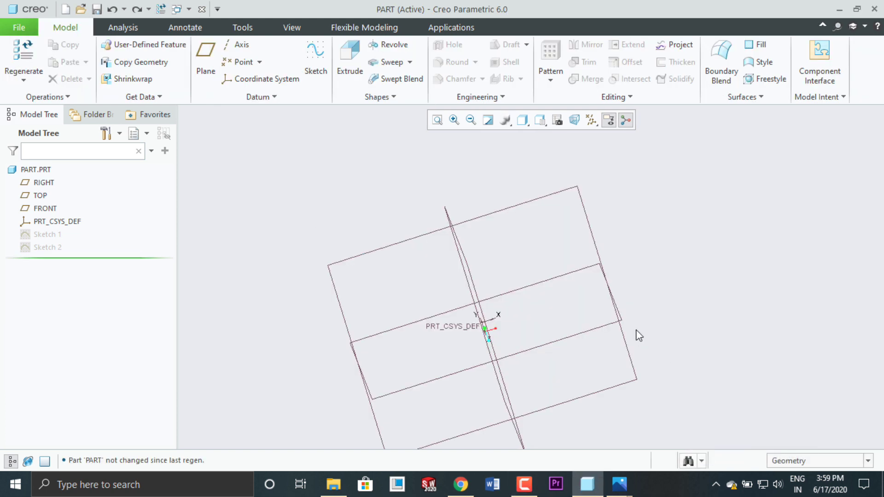
Start an extrusion on the TOP plane and sketch a circle centred at the origin
scroll(639, 336, "up", 3)
middle_click_drag(442, 282, 470, 316)
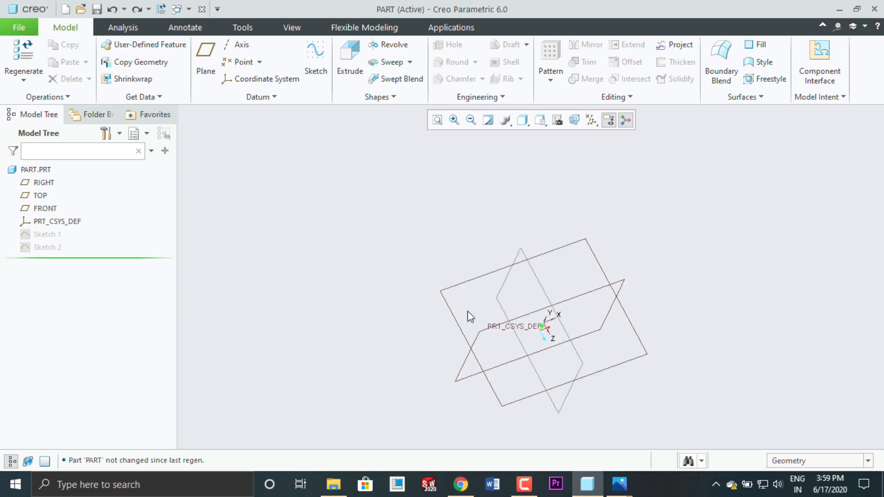
left_click(542, 121)
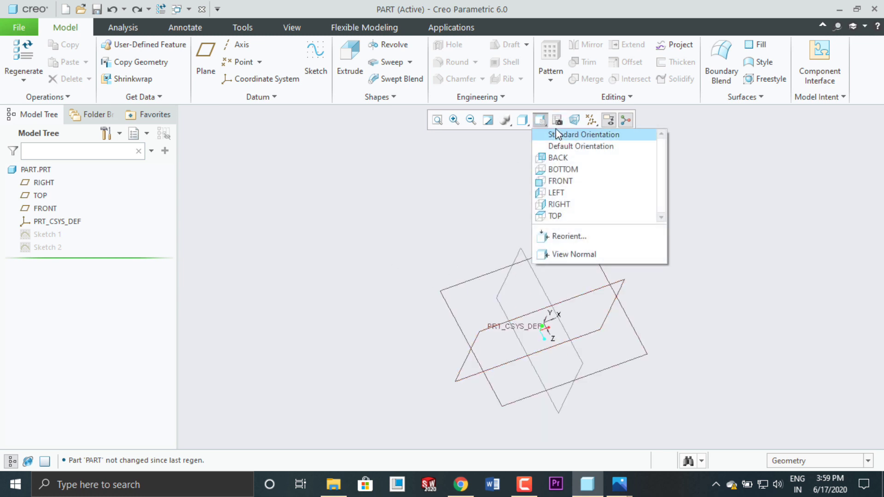
left_click(573, 146)
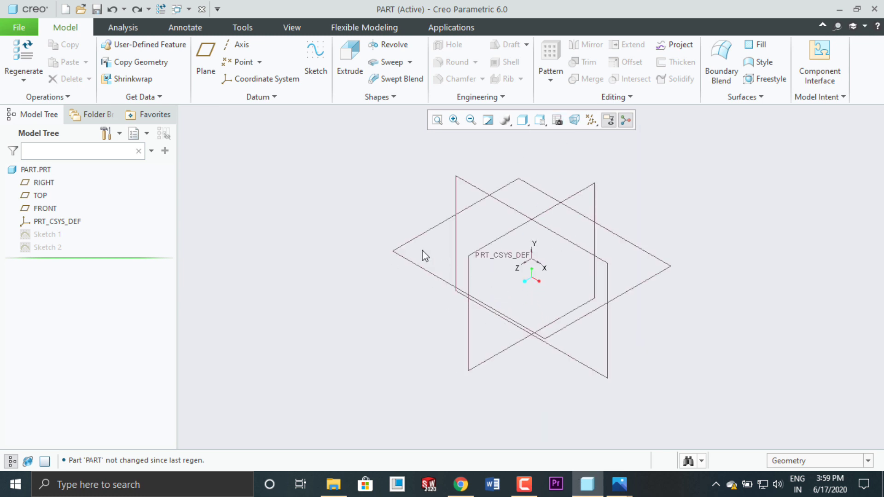
left_click(415, 242)
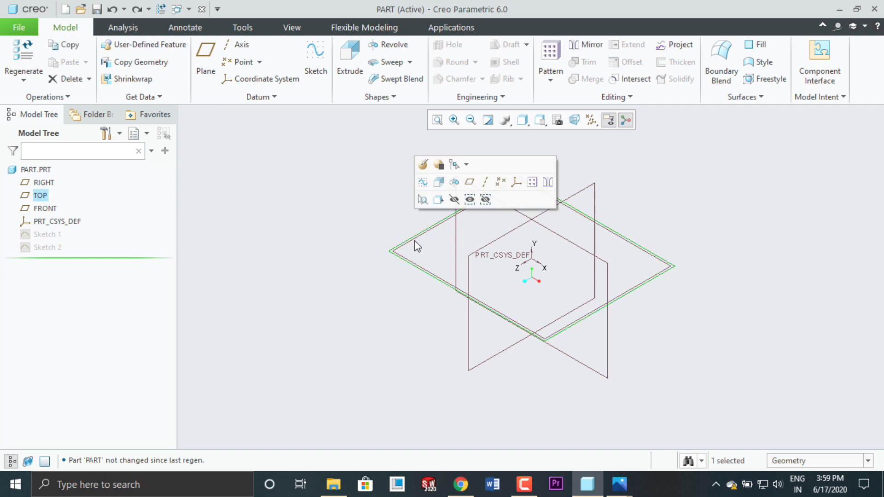
left_click(349, 57)
left_click(558, 121)
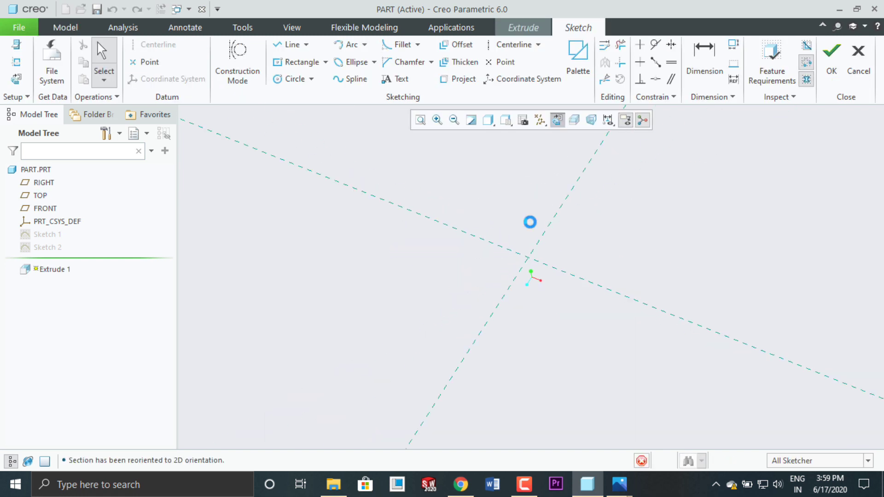
left_click(283, 81)
left_click(533, 278)
left_click(599, 208)
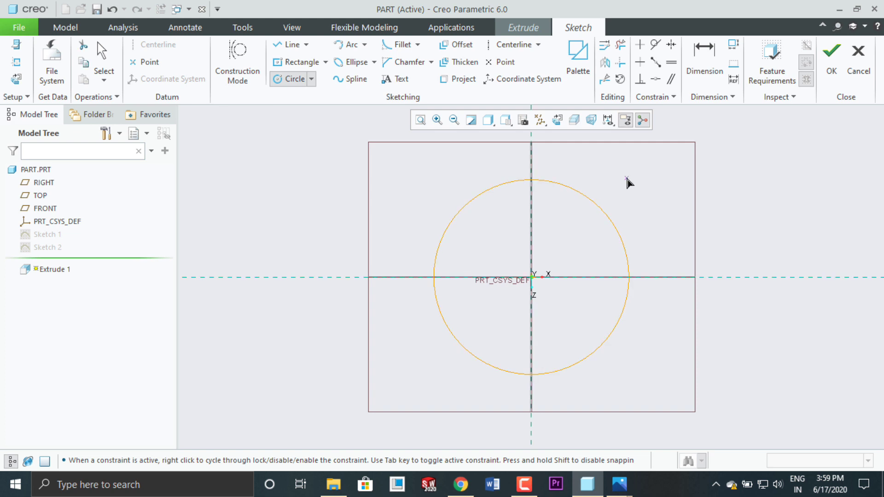
Set the circle's diameter to 1000 and finish the sketch
middle_click(420, 184)
double_click(416, 185)
type("1000")
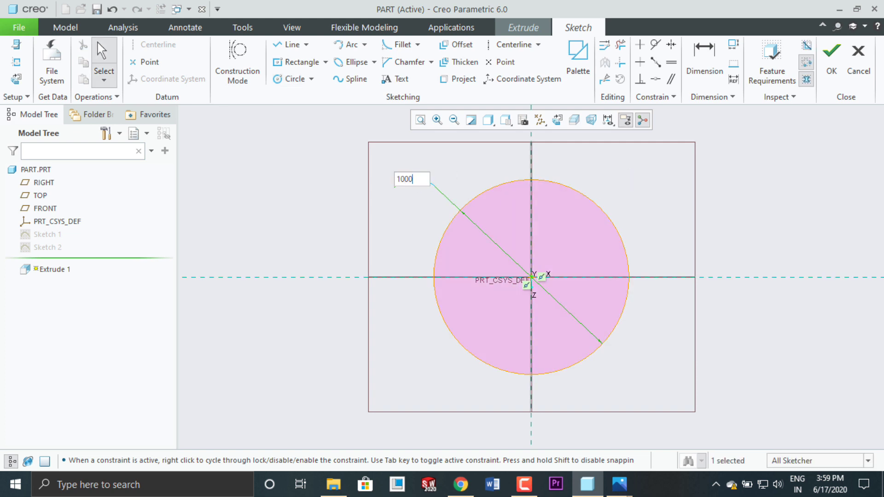
key("Return")
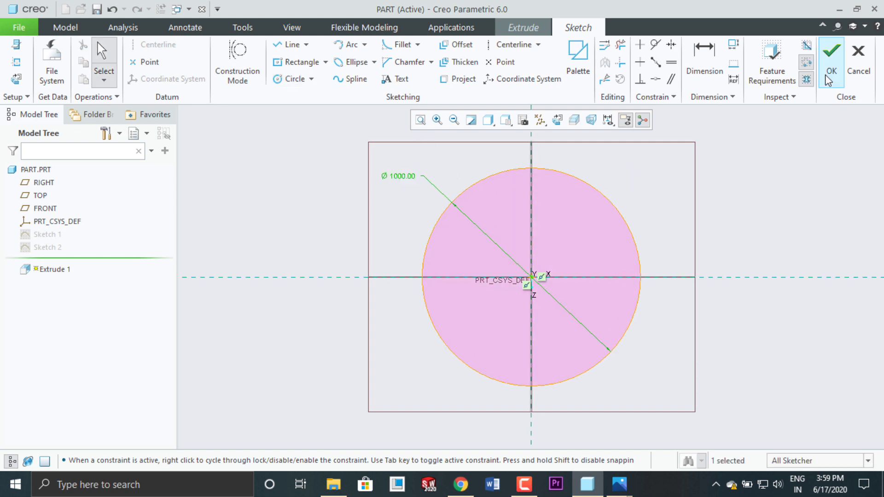
left_click(831, 55)
Extrude the circular section as a solid disc with a depth of 200
middle_click_drag(789, 198, 771, 195)
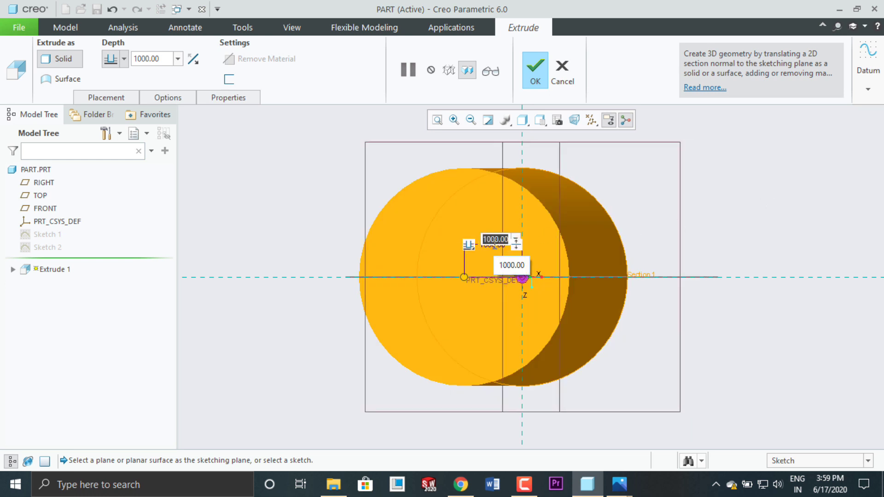
type("200")
key("Return")
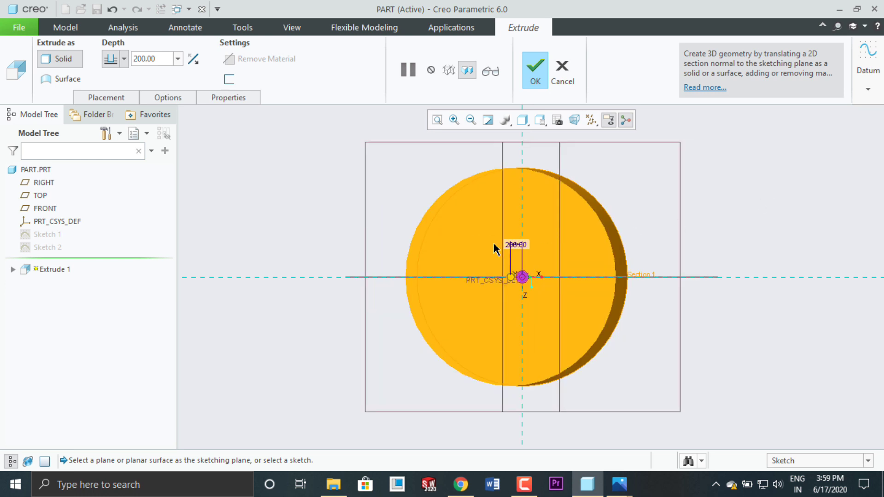
left_click(535, 73)
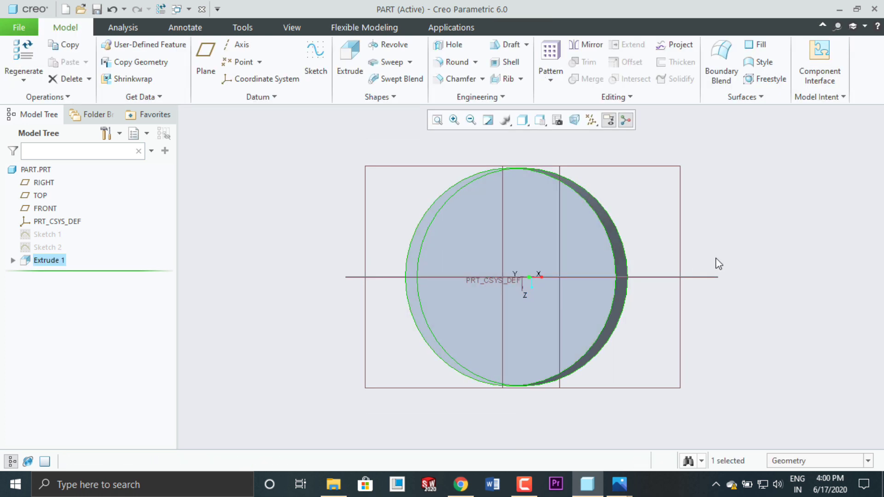
Start an extrusion on the disc's flat face and sketch a circle about 134 in diameter on the horizontal reference, about 365 from the centre
middle_click_drag(716, 262, 602, 236)
left_click(602, 230)
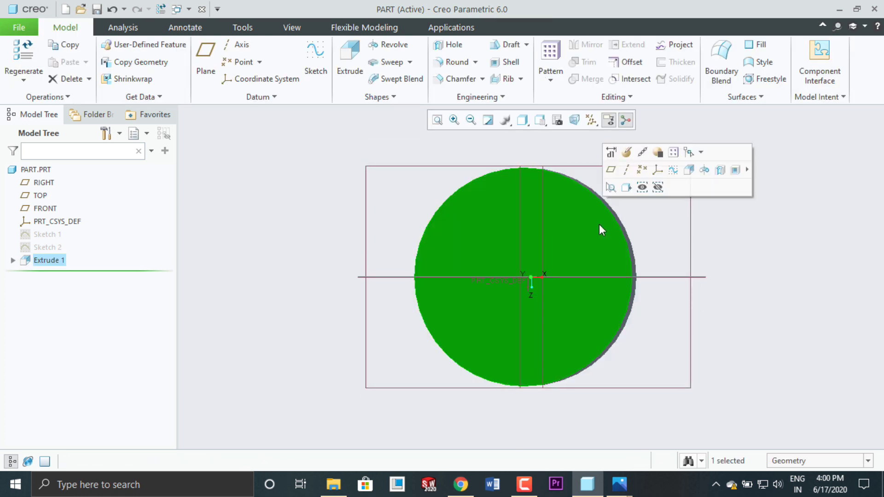
left_click(346, 59)
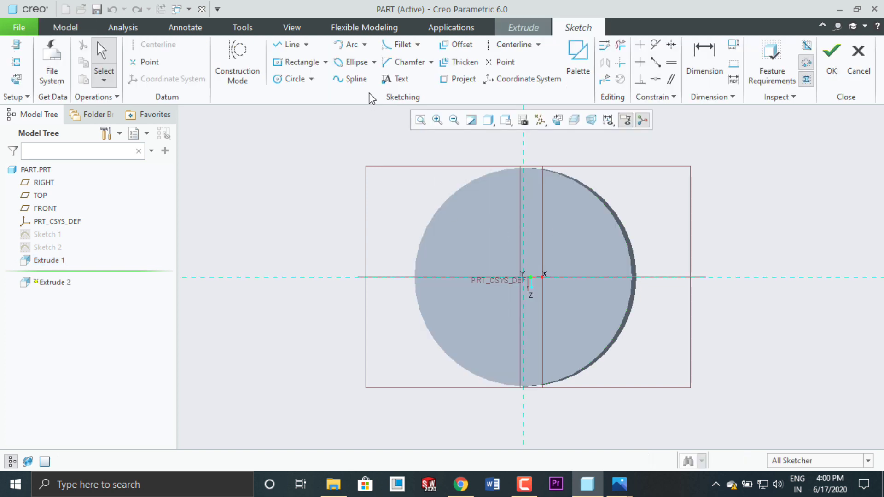
left_click(298, 83)
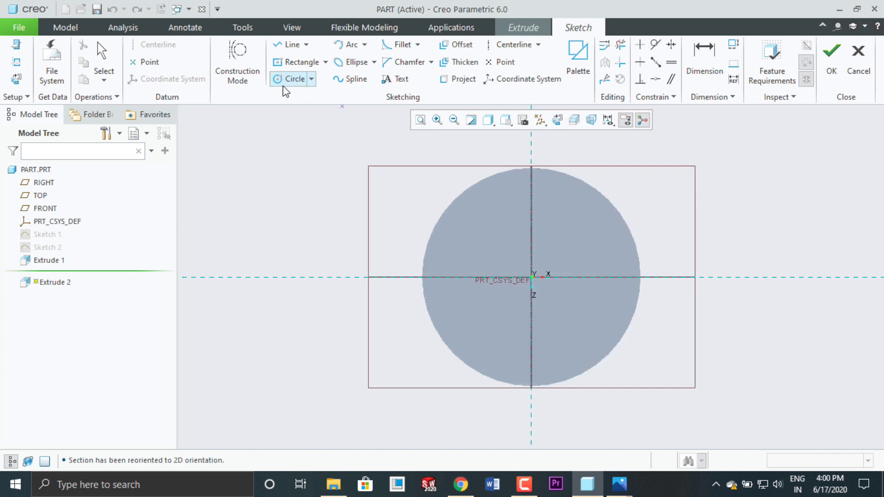
left_click(611, 278)
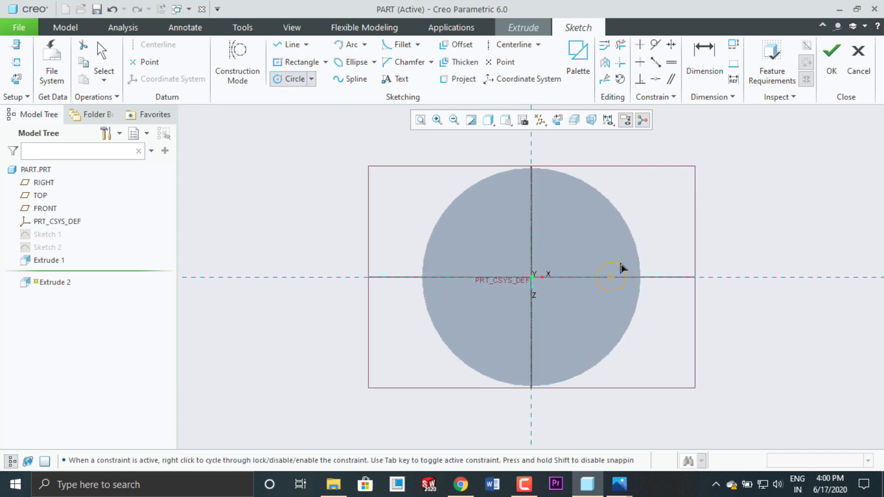
left_click(623, 271)
middle_click(615, 253)
scroll(583, 264, "down", 4)
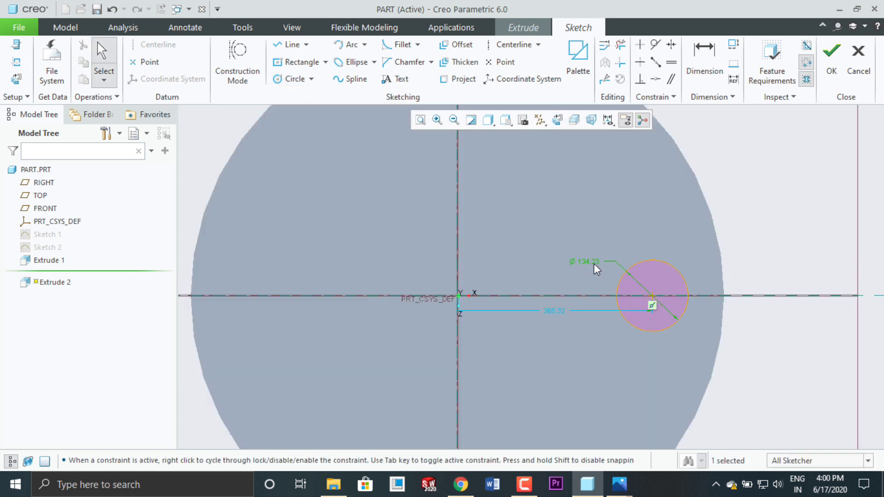
Set the small circle's diameter to 50 and finish the sketch
double_click(593, 262)
type("50")
key("Return")
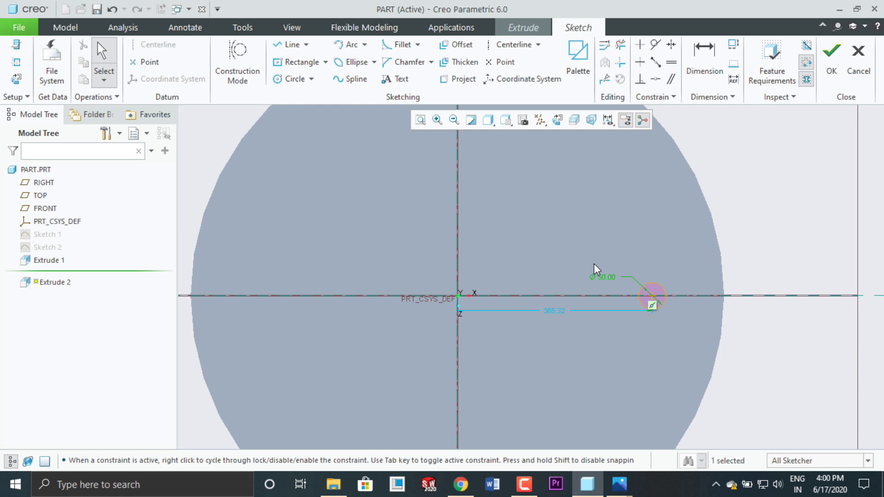
scroll(558, 287, "up", 4)
left_click(829, 65)
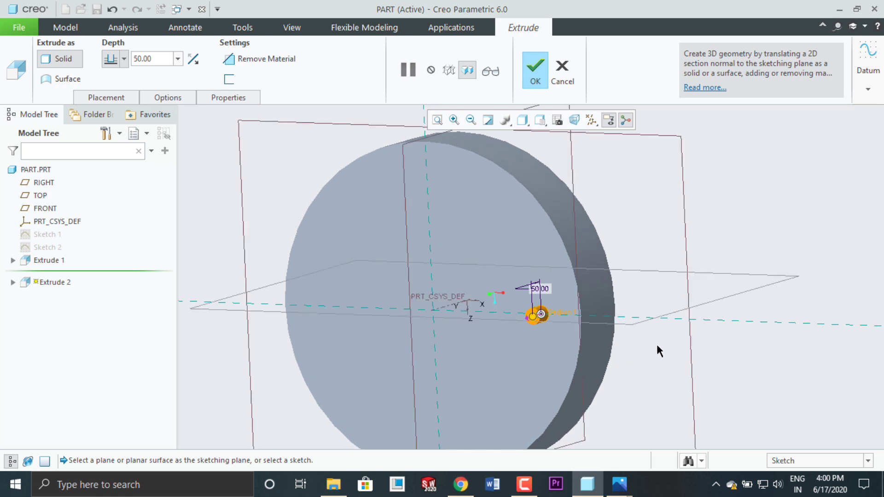
Extrude the small circle through the disc as a material-removing cut with a depth of about 1072.8
left_click_drag(541, 315, 691, 279)
middle_click_drag(690, 279, 705, 325)
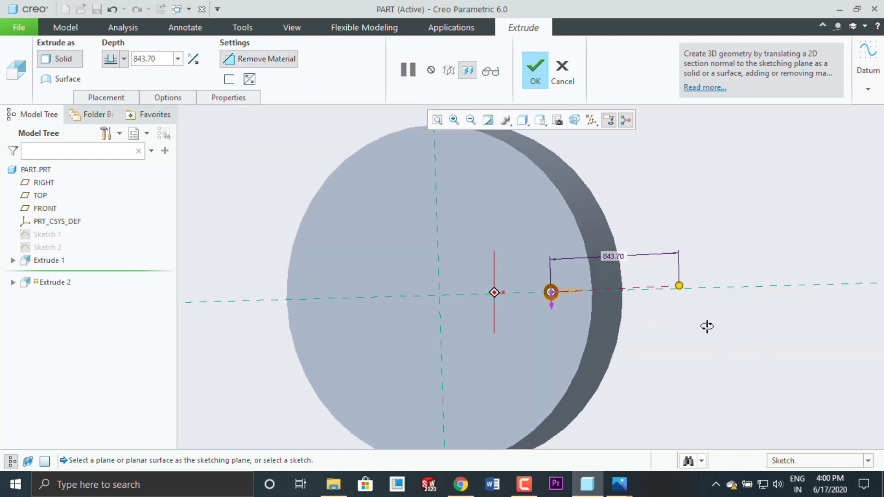
left_click_drag(679, 286, 714, 284)
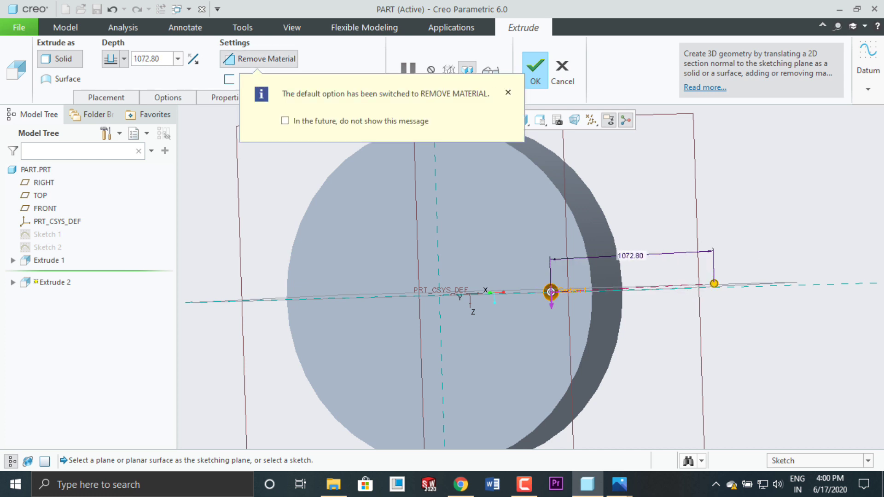
middle_click_drag(713, 283, 789, 253)
middle_click(683, 254)
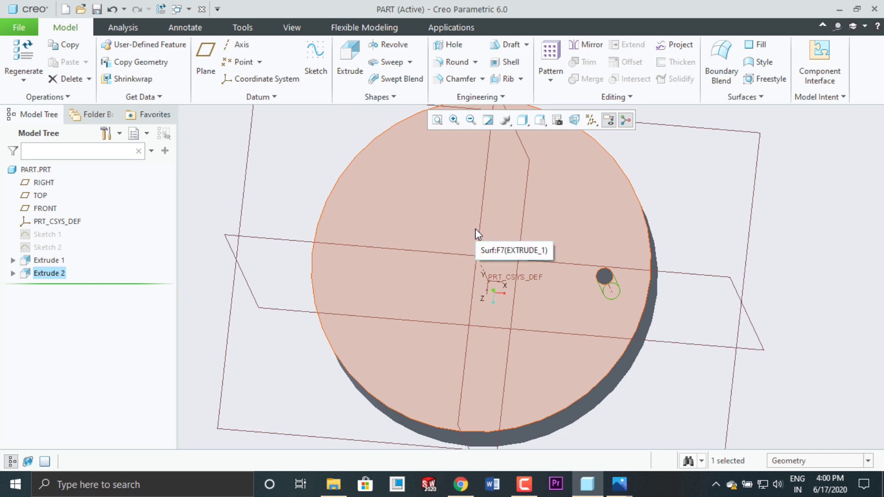
left_click(847, 243)
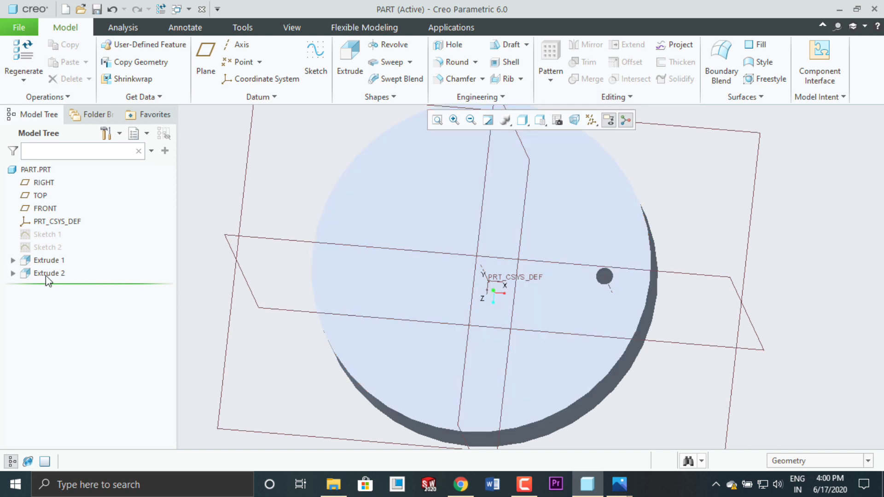
Start an axis pattern of the hole and choose the disc's central axis as the pattern centre
left_click(46, 274)
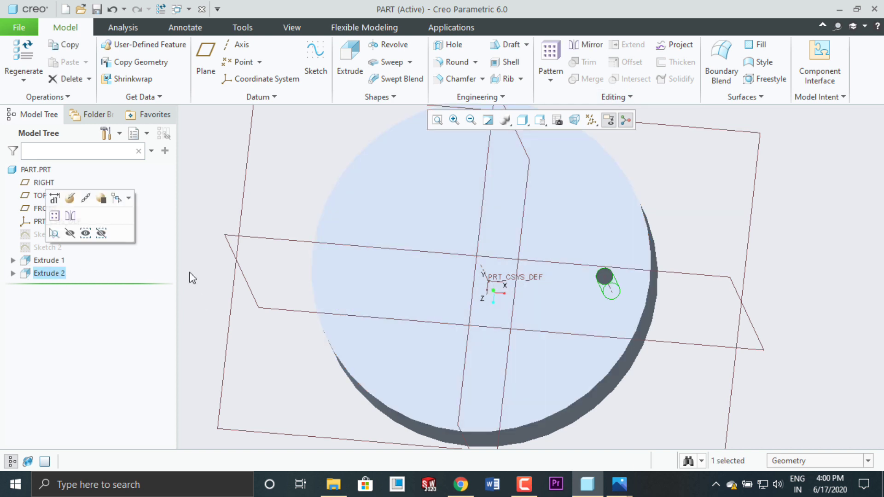
left_click(552, 53)
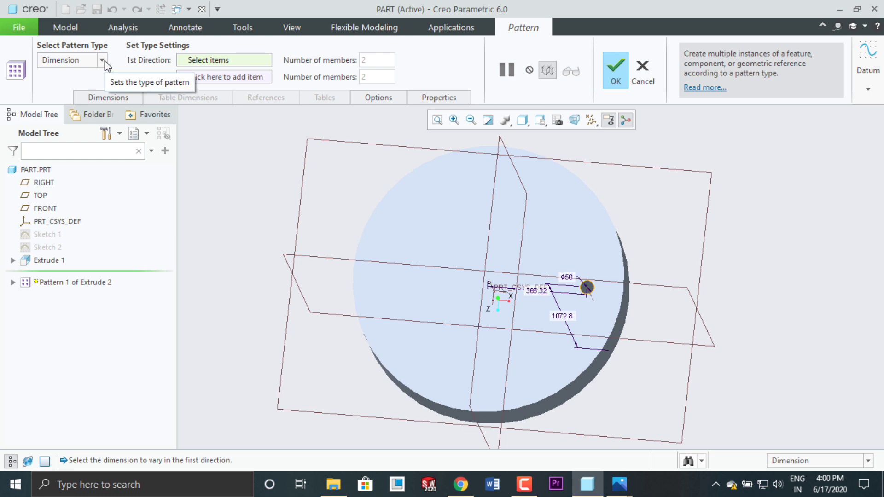
left_click(103, 61)
left_click(48, 97)
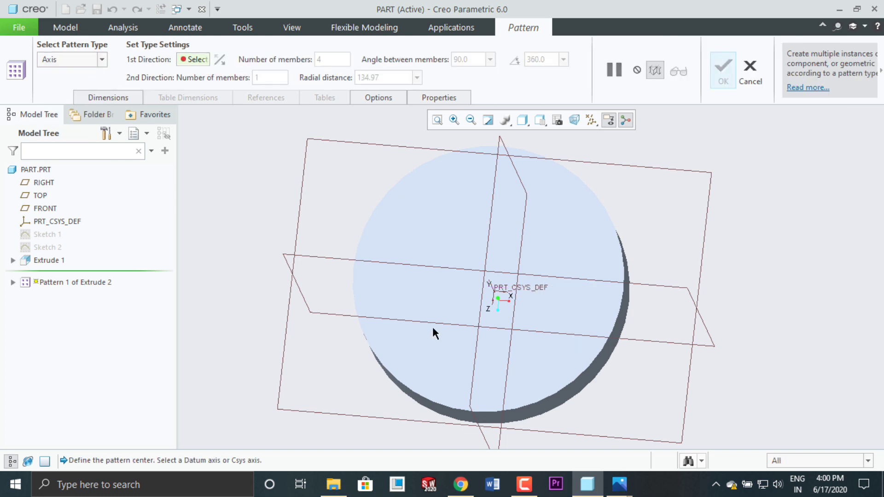
key("ctrl+d")
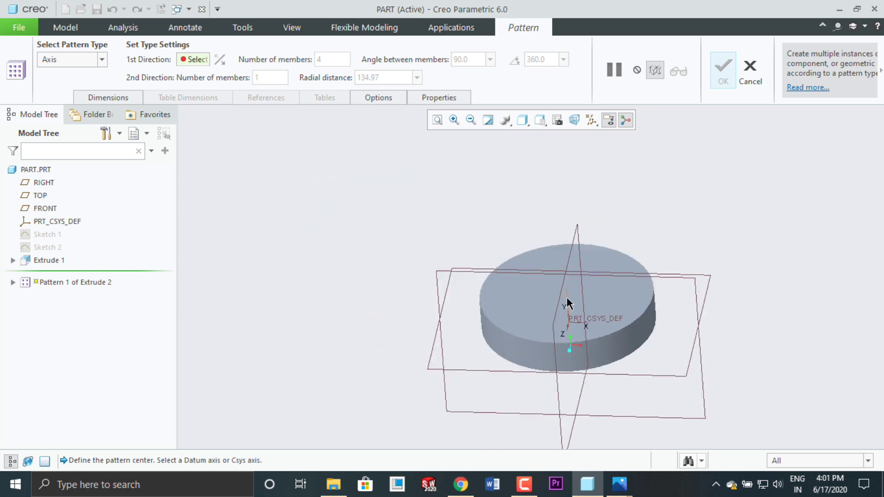
scroll(568, 300, "down", 3)
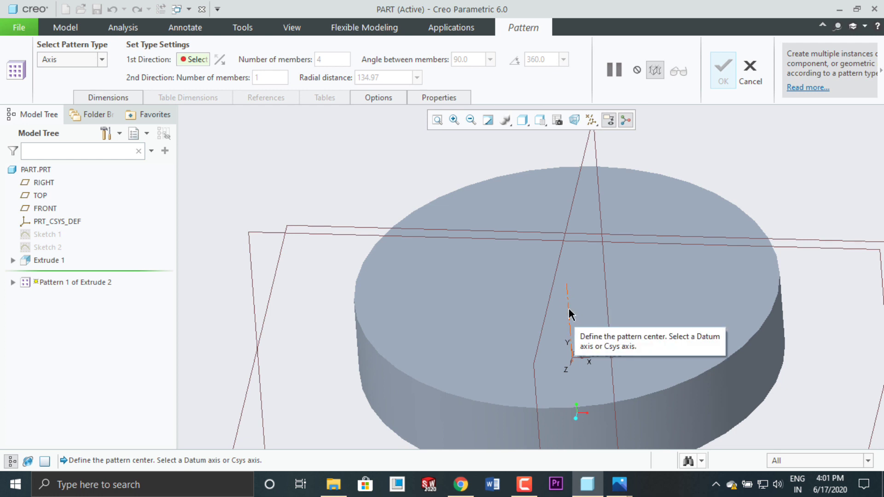
left_click(568, 307)
scroll(464, 311, "up", 3)
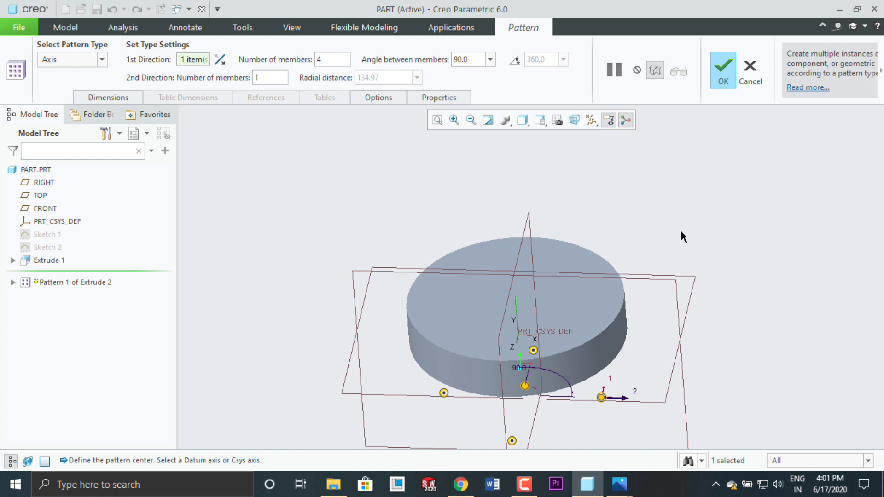
Distribute 10 pattern members evenly over a 360-degree extent and create the hole pattern
middle_click_drag(681, 228, 676, 265)
middle_click_drag(691, 298, 660, 286)
scroll(624, 307, "up", 3)
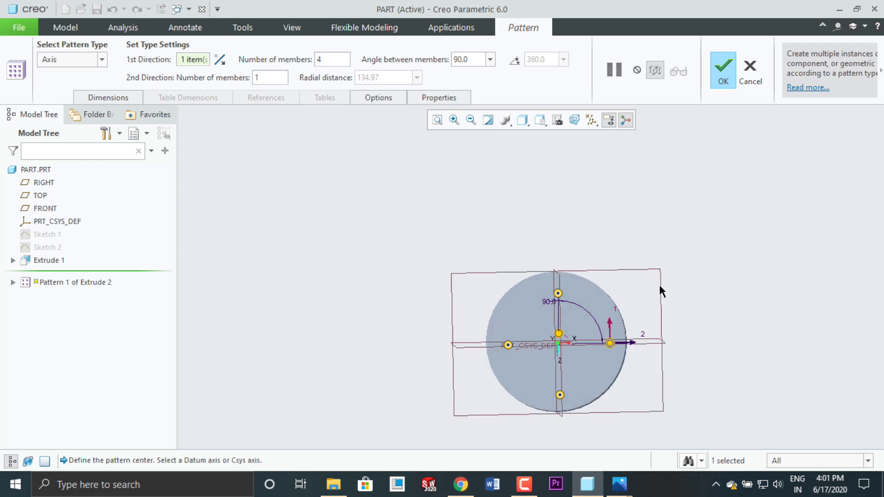
left_click(515, 60)
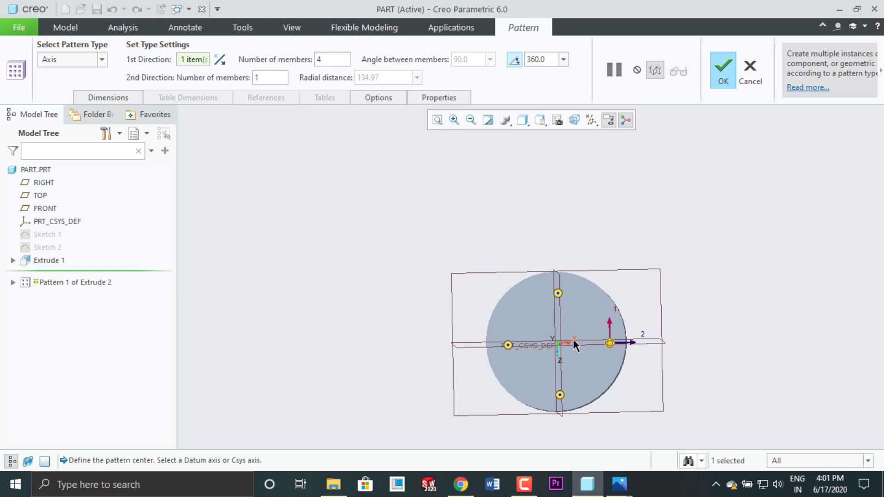
scroll(555, 318, "up", 1)
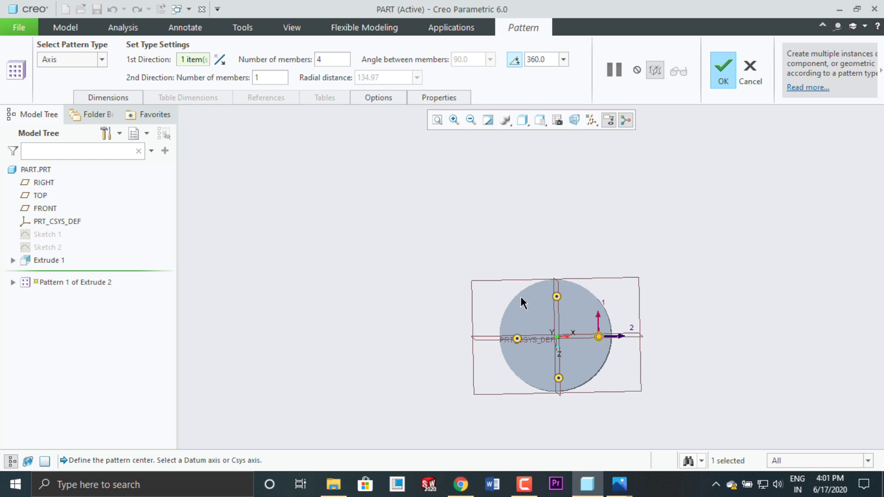
left_click(335, 61)
key("BackSpace")
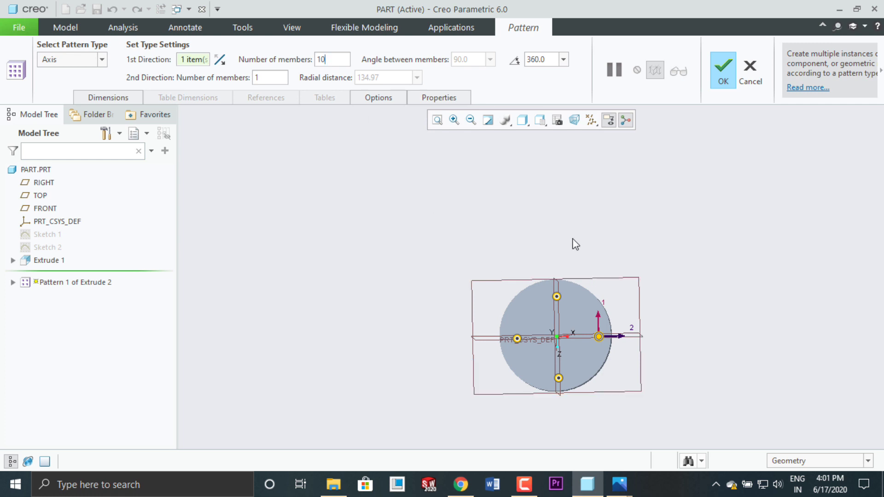
key("Return")
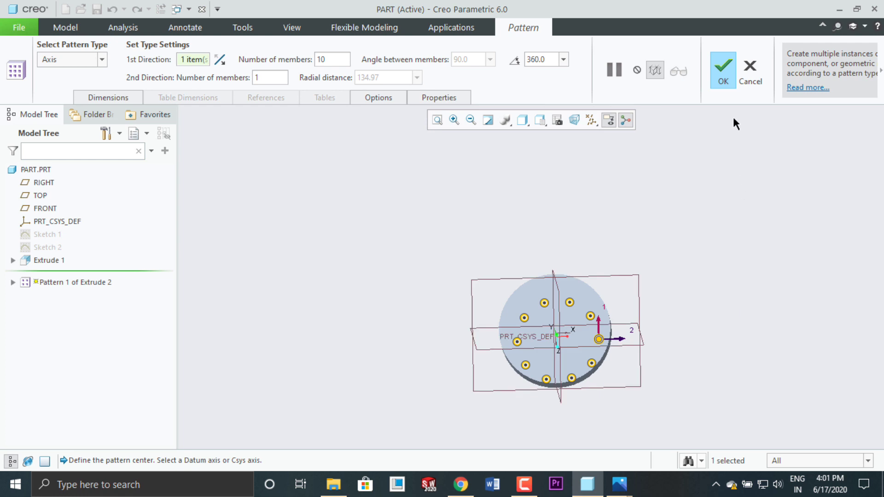
left_click(719, 71)
scroll(607, 358, "down", 5)
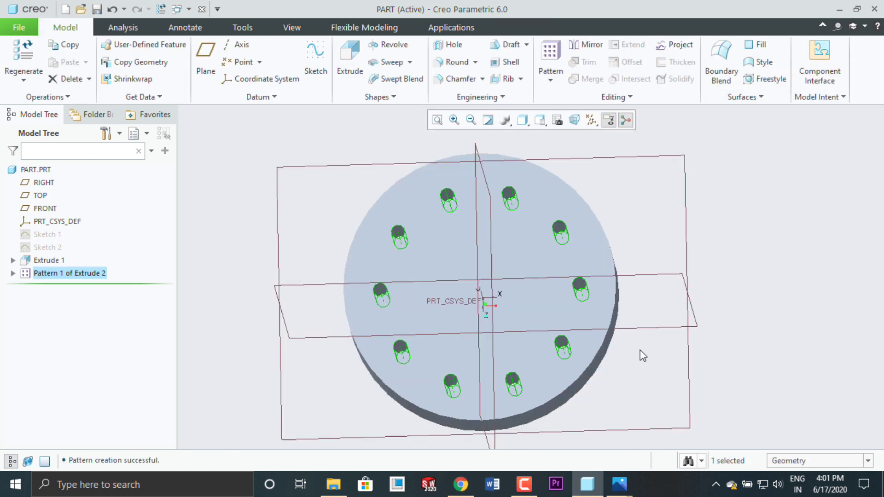
Edit the definition of the disc extrusion and change its depth option to symmetric about the sketch plane
left_click(782, 338)
middle_click_drag(781, 345, 755, 294)
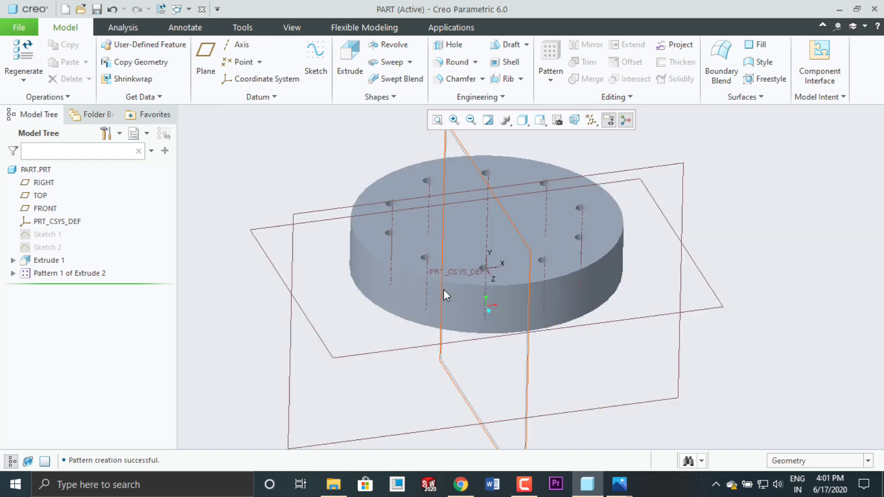
scroll(443, 289, "down", 4)
scroll(477, 272, "up", 3)
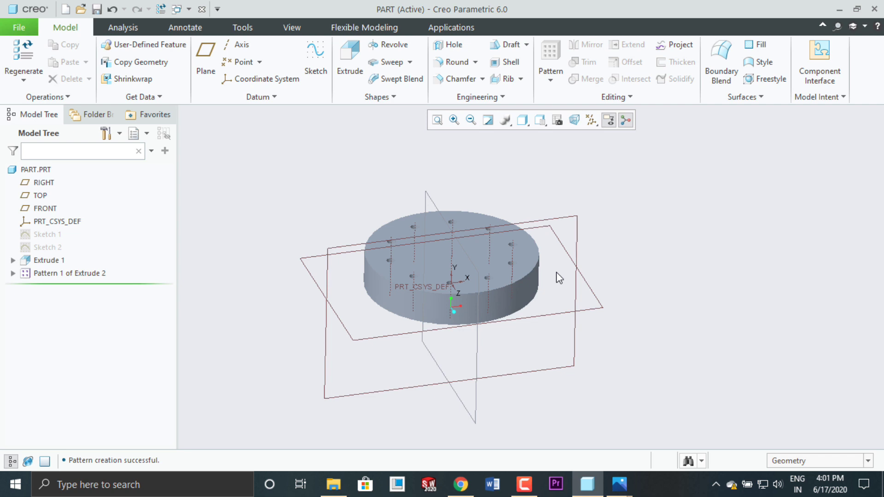
left_click(49, 261)
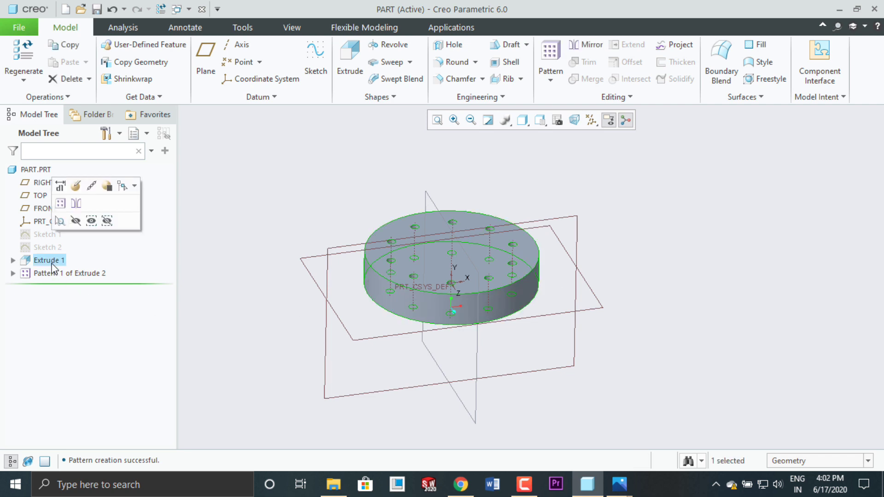
right_click(53, 265)
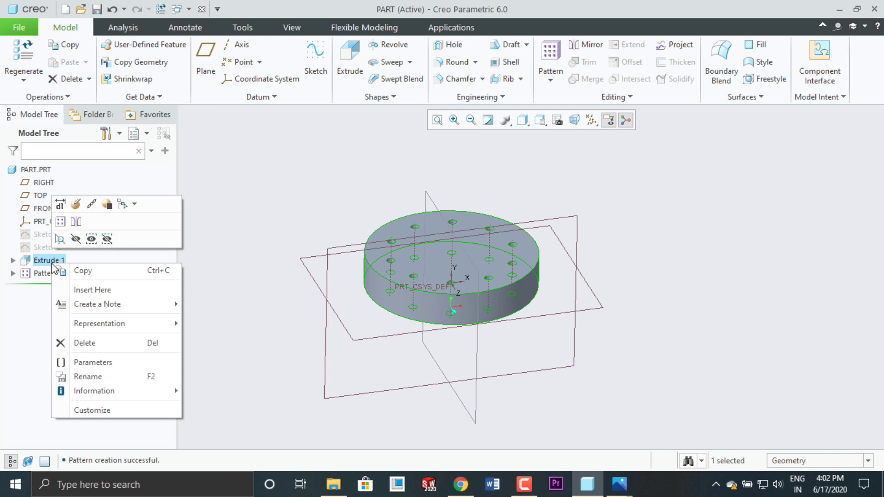
left_click(76, 204)
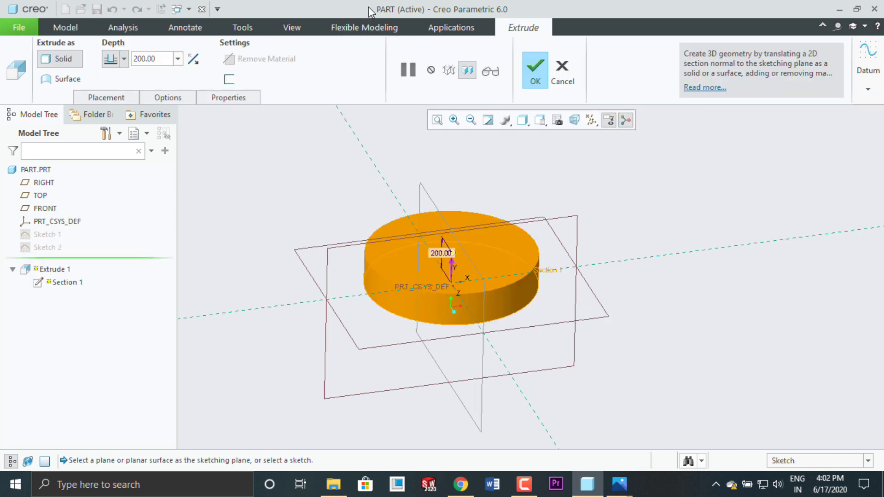
middle_click_drag(641, 228, 486, 341)
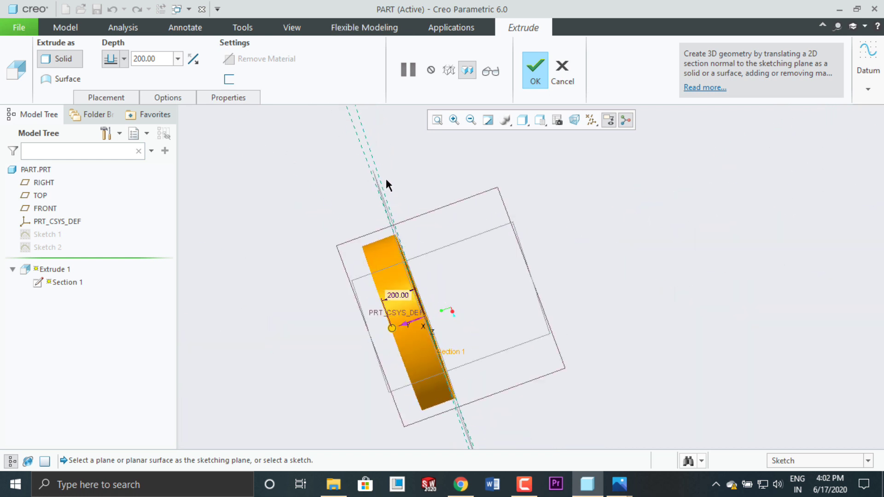
middle_click_drag(600, 261, 610, 260)
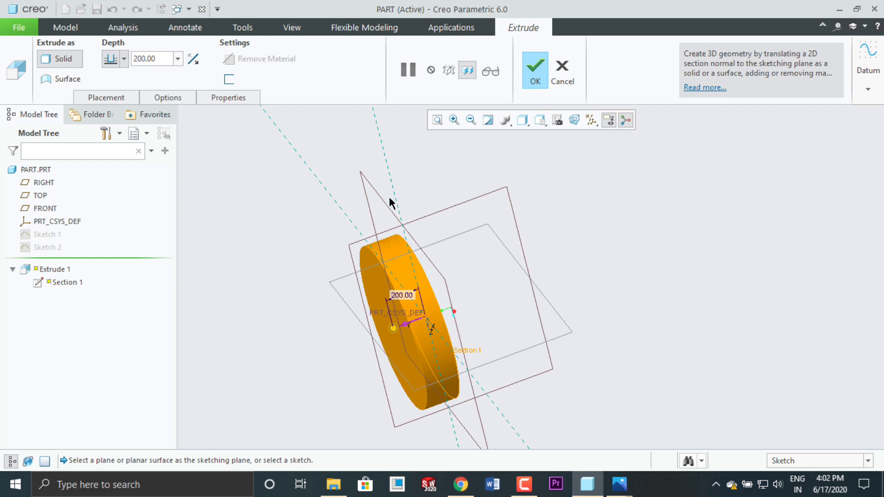
mouse_move(393, 329)
left_mouse_down()
mouse_move(595, 278)
mouse_move(429, 330)
mouse_move(393, 330)
left_mouse_up()
left_click(123, 62)
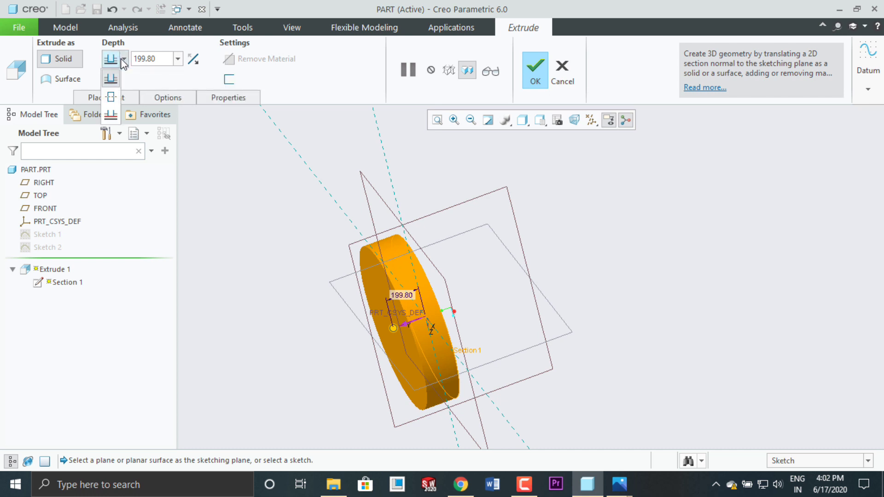
left_click(113, 98)
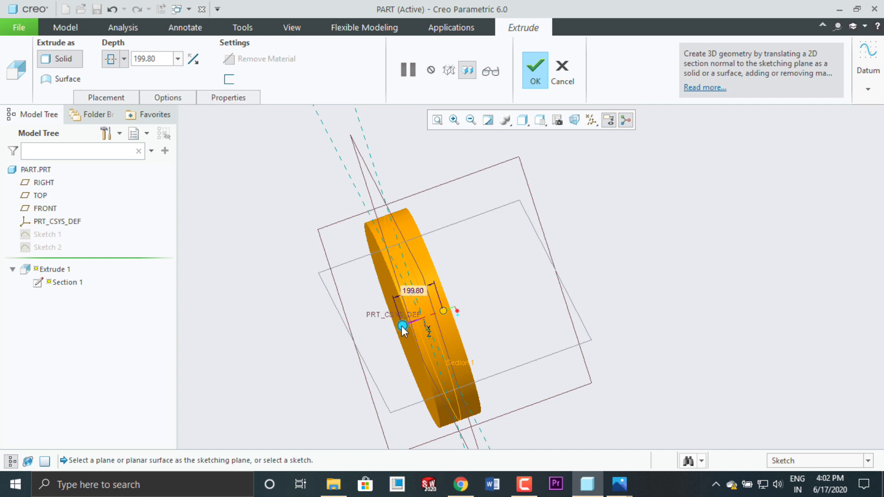
Stretch the disc's symmetric depth to about 1075.6 and accept the redefined extrusion
left_click_drag(402, 325, 312, 358)
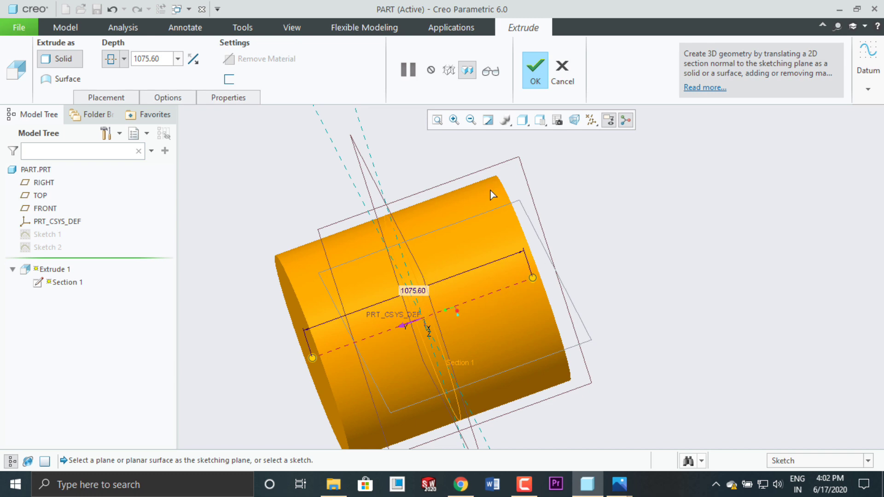
left_click(534, 70)
middle_click_drag(617, 331, 573, 336)
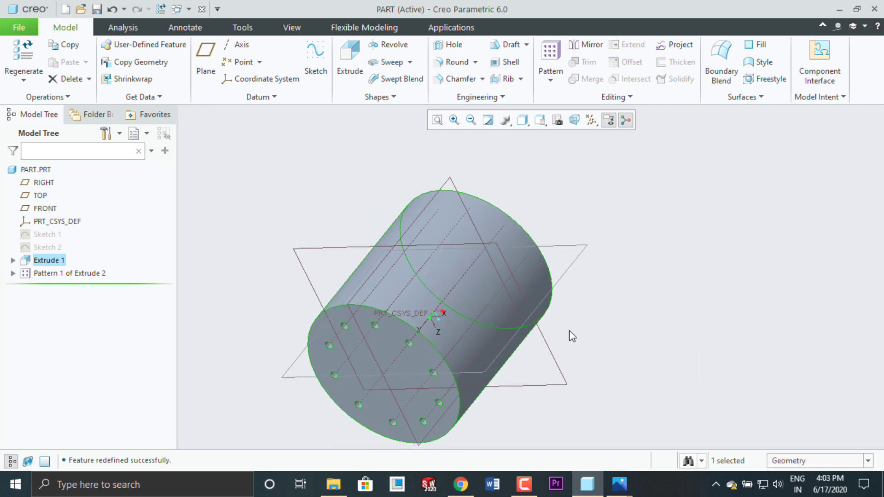